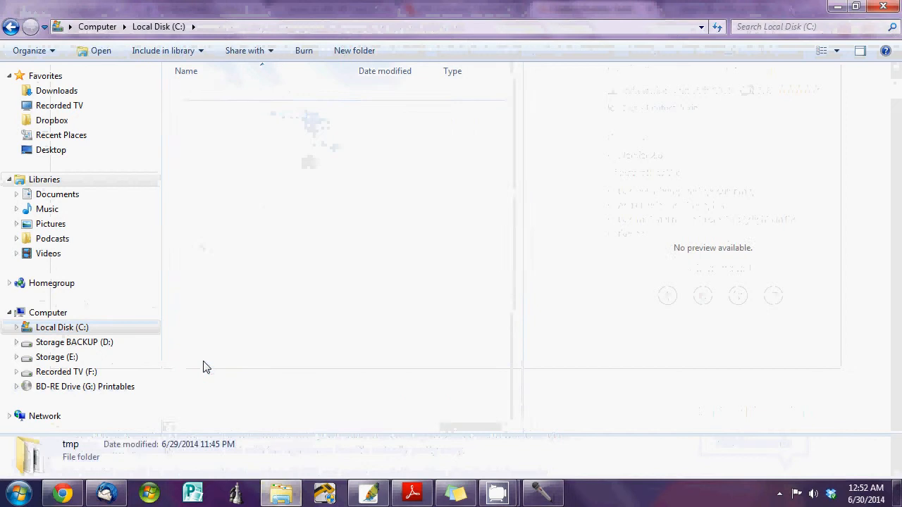
Preview the rendered animation 0001-0048.avi in the tmp folder, pausing and resuming its playback
{"action": "left_click", "coordinate": [226, 107]}
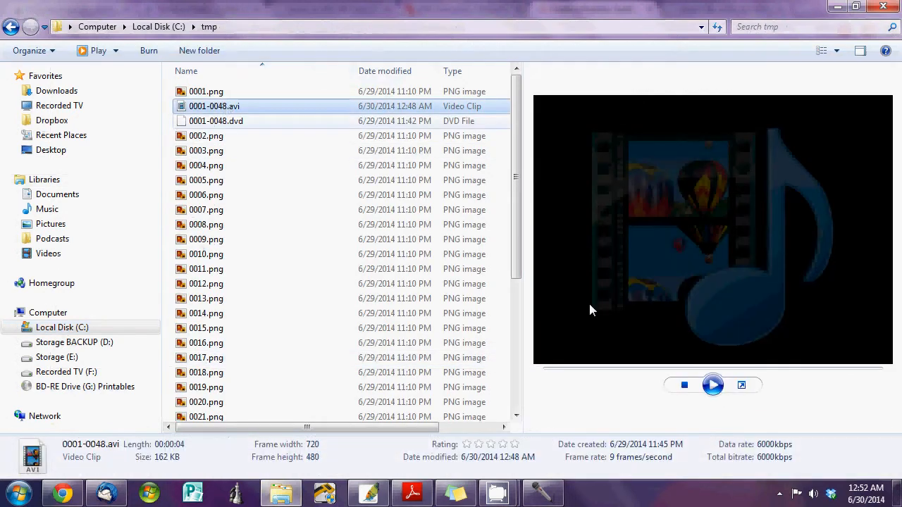
{"action": "left_click", "coordinate": [712, 386]}
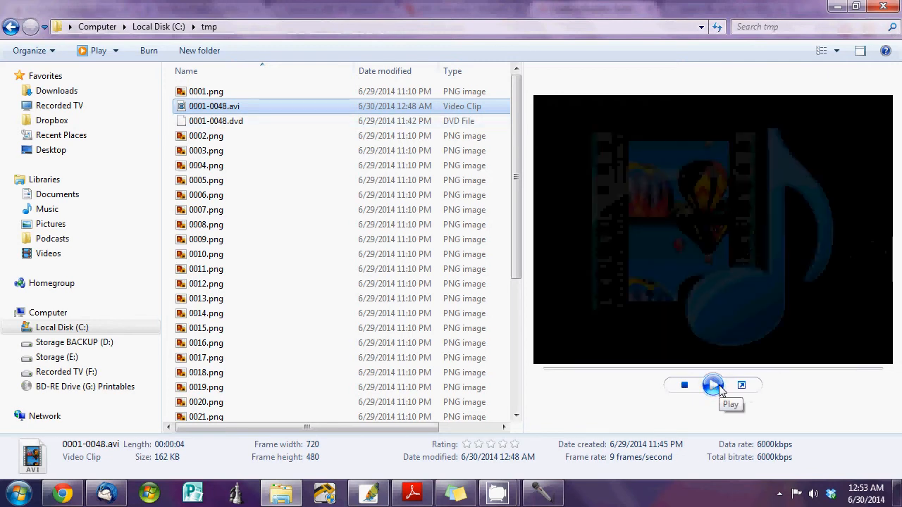
{"action": "left_click", "coordinate": [713, 385]}
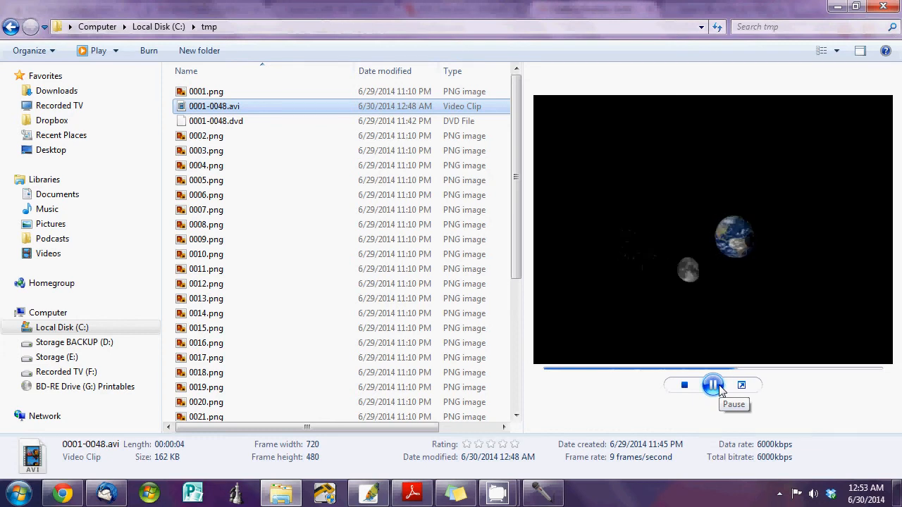
{"action": "left_click", "coordinate": [719, 388]}
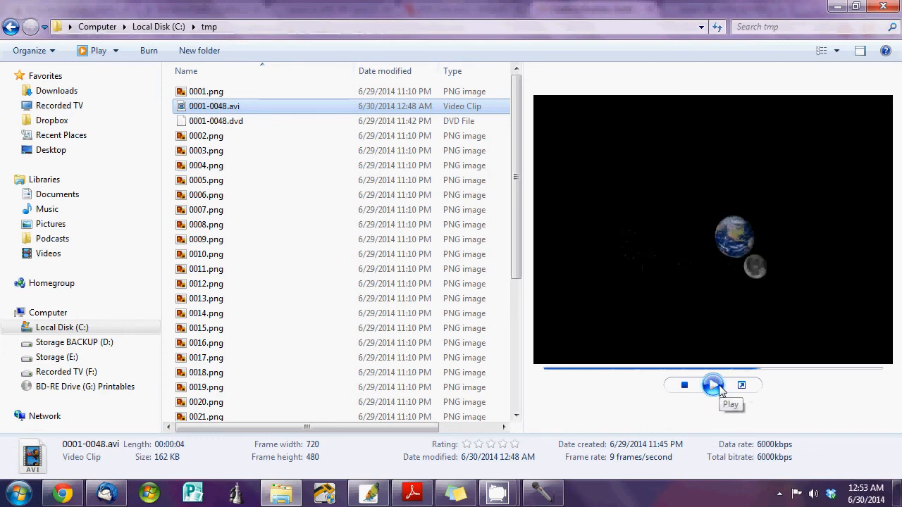
{"action": "left_click", "coordinate": [713, 385]}
{"action": "left_click", "coordinate": [712, 385]}
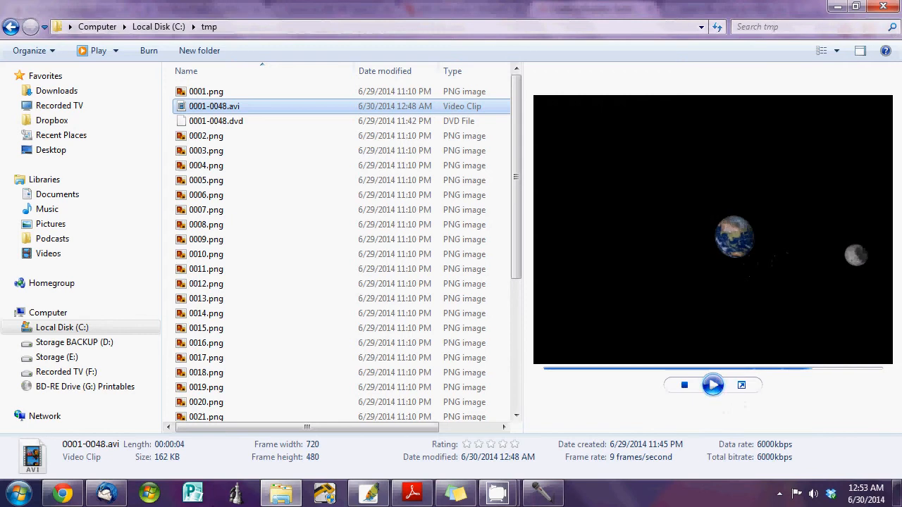
Find and launch Blender, and dismiss its splash screen to reach the default scene
{"action": "left_click", "coordinate": [19, 495]}
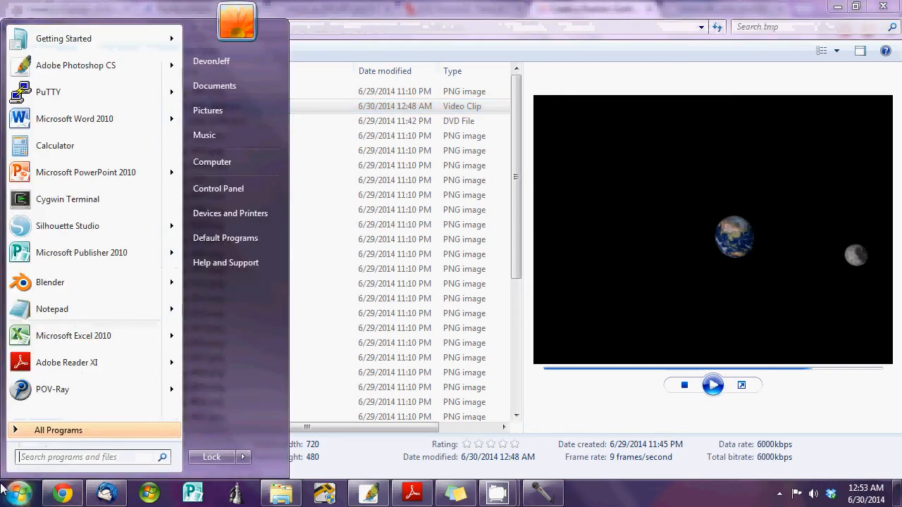
{"action": "mouse_move", "coordinate": [61, 117]}
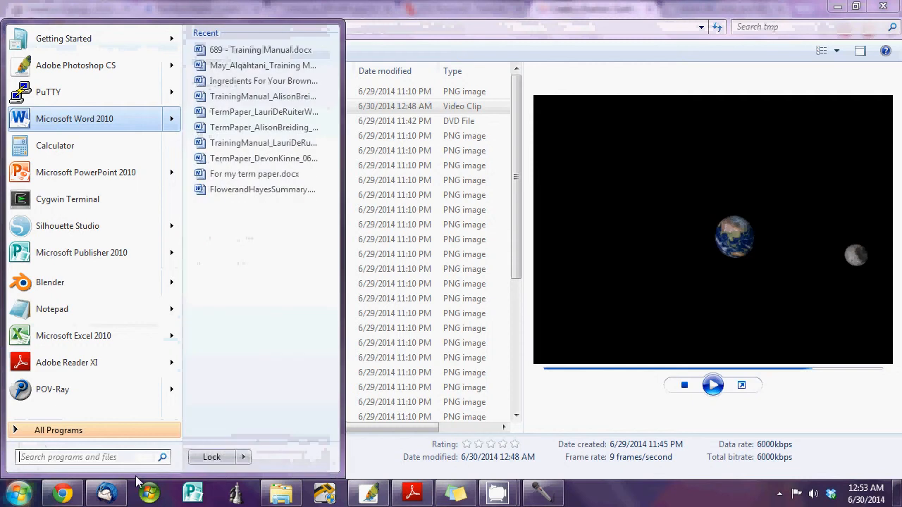
{"action": "type", "text": "blender"}
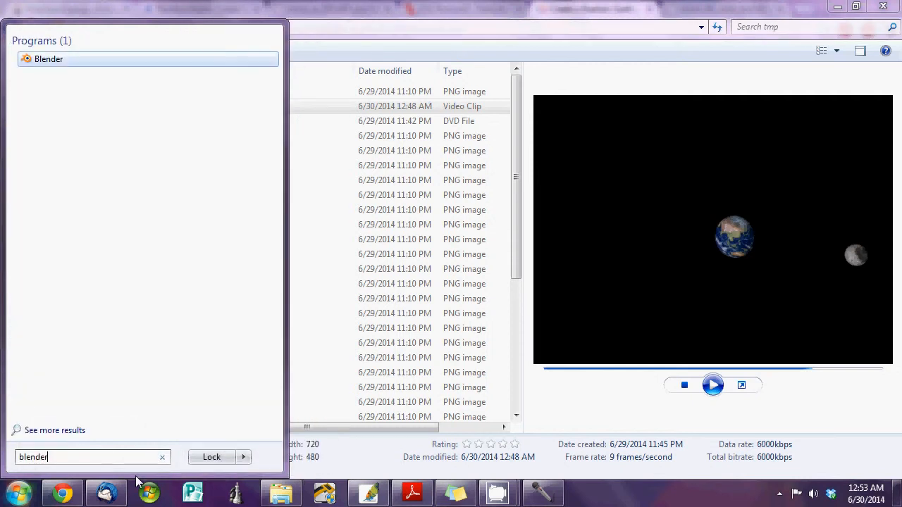
{"action": "left_click", "coordinate": [45, 58]}
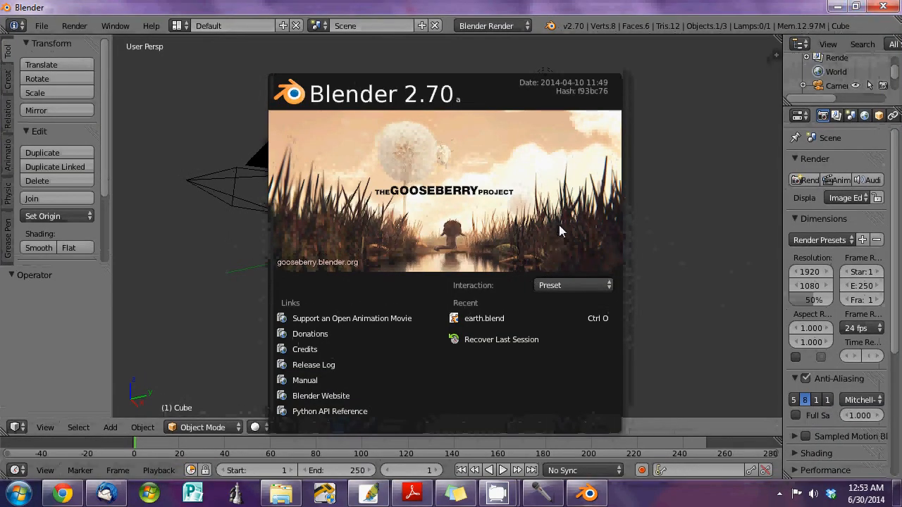
{"action": "left_click", "coordinate": [576, 227]}
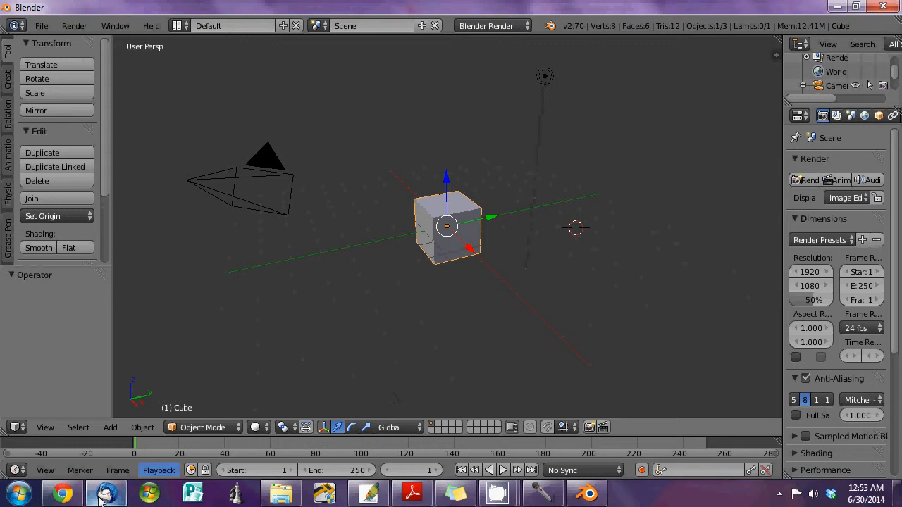
Switch to Chrome and open the CS 459/559 class notes document in a new tab through the instructor's home page
{"action": "mouse_move", "coordinate": [62, 495]}
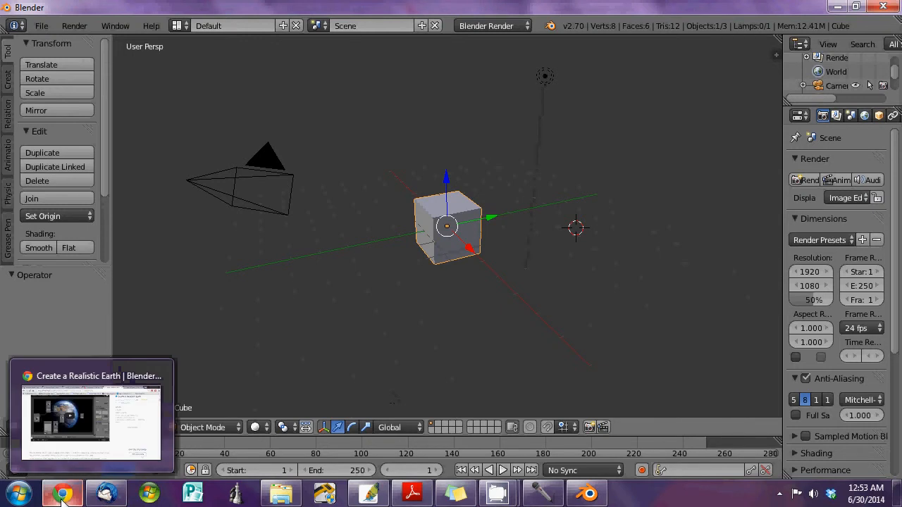
{"action": "left_click", "coordinate": [91, 419]}
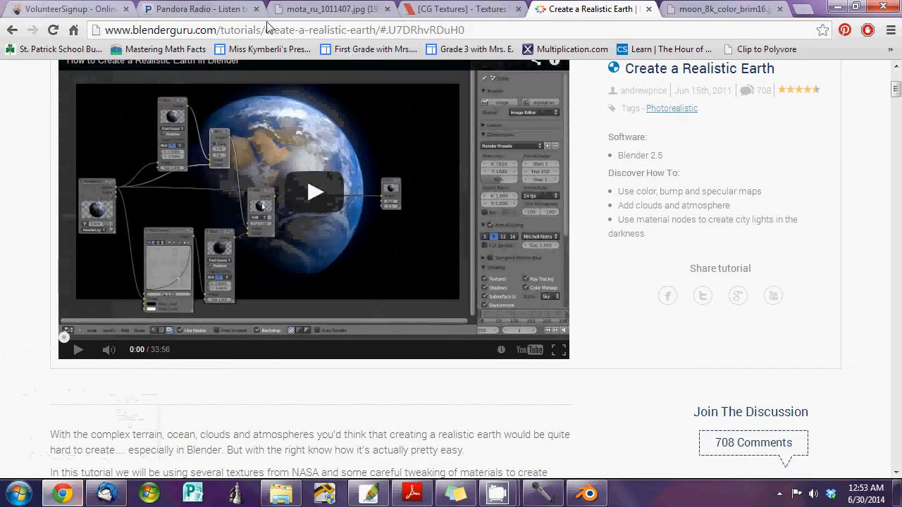
{"action": "left_click", "coordinate": [717, 15]}
{"action": "left_click", "coordinate": [801, 9]}
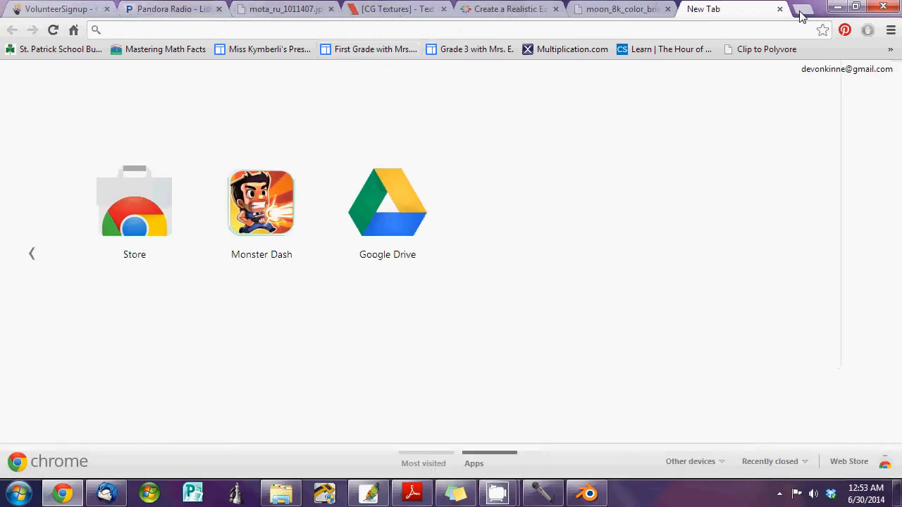
{"action": "left_click", "coordinate": [73, 30]}
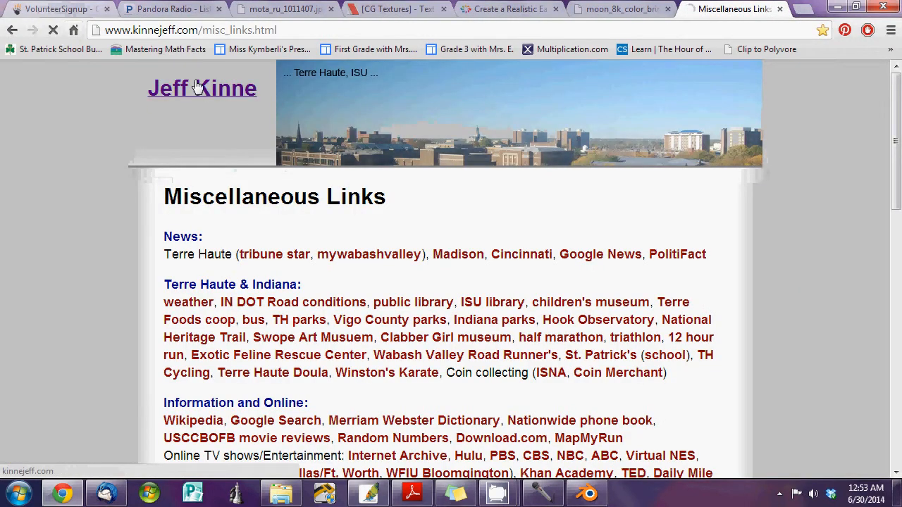
{"action": "left_click", "coordinate": [156, 90]}
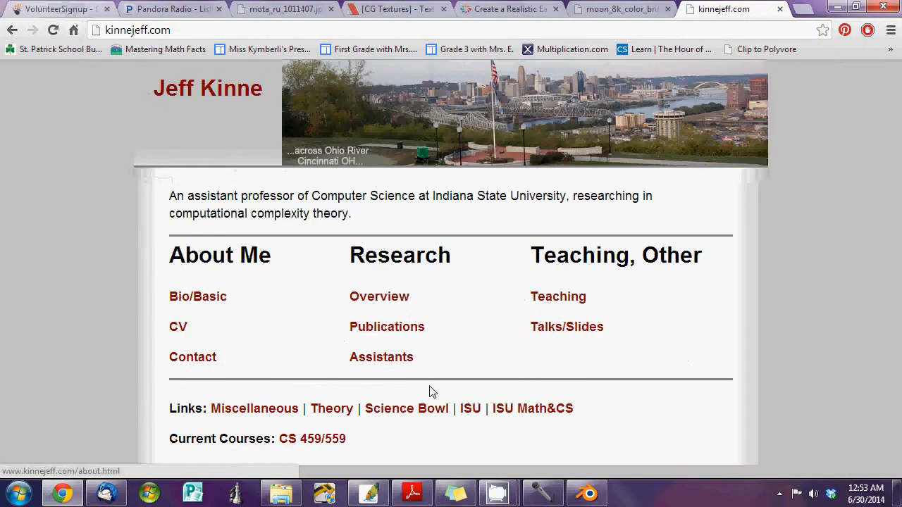
{"action": "left_click", "coordinate": [322, 440]}
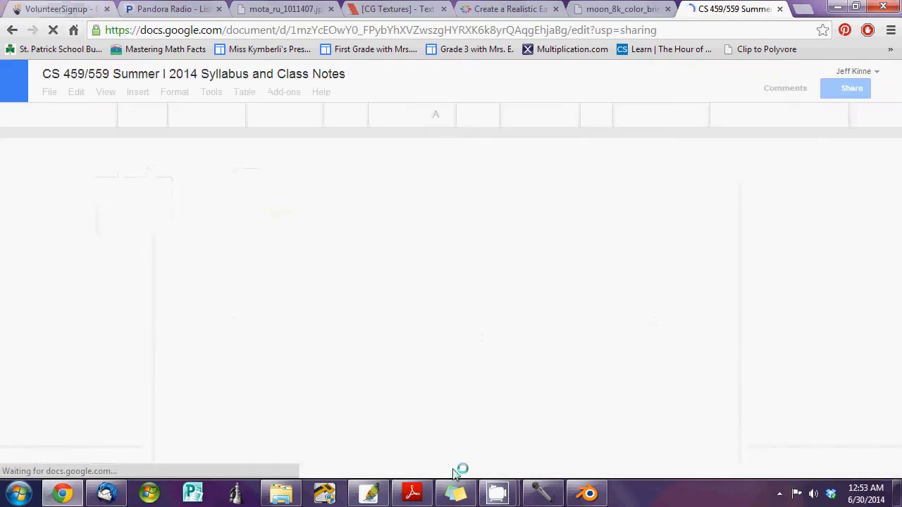
Close the Sound Recorder window and pause the screen recording in CamStudio
{"action": "left_click", "coordinate": [554, 495]}
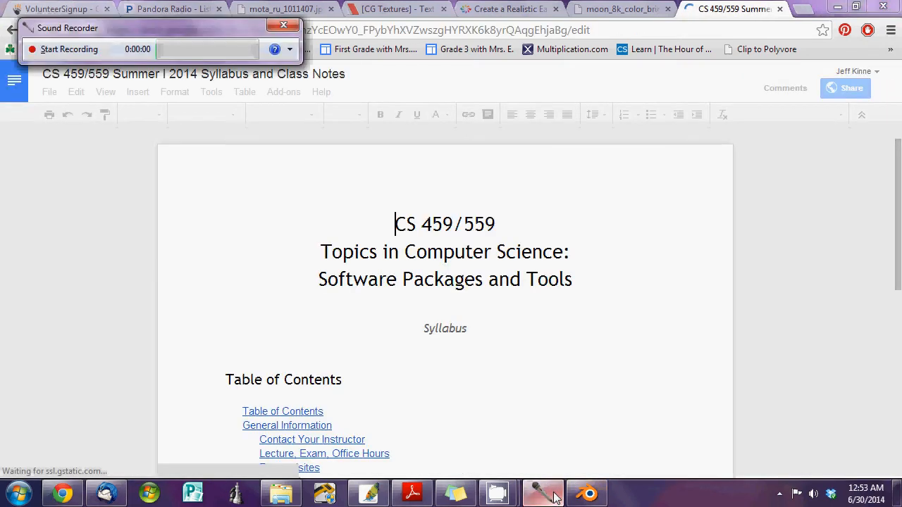
{"action": "left_click", "coordinate": [283, 25]}
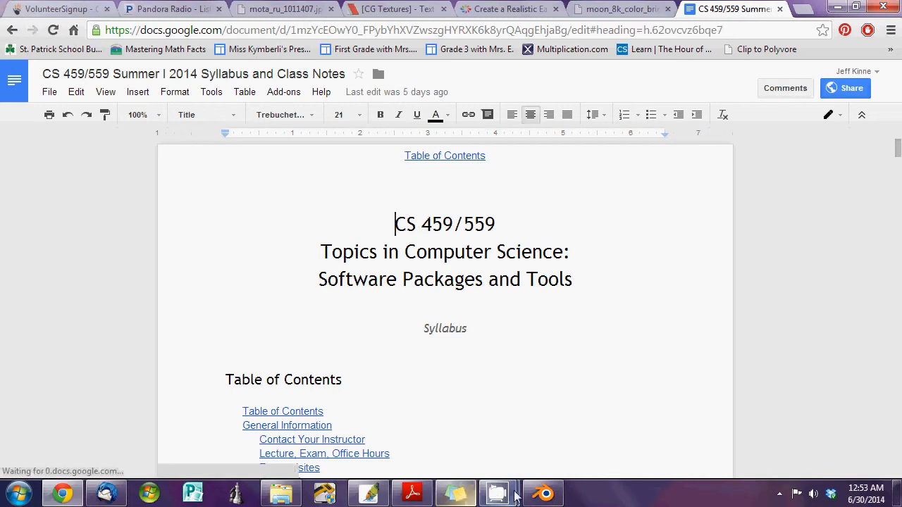
{"action": "mouse_move", "coordinate": [498, 495]}
{"action": "left_click", "coordinate": [425, 429]}
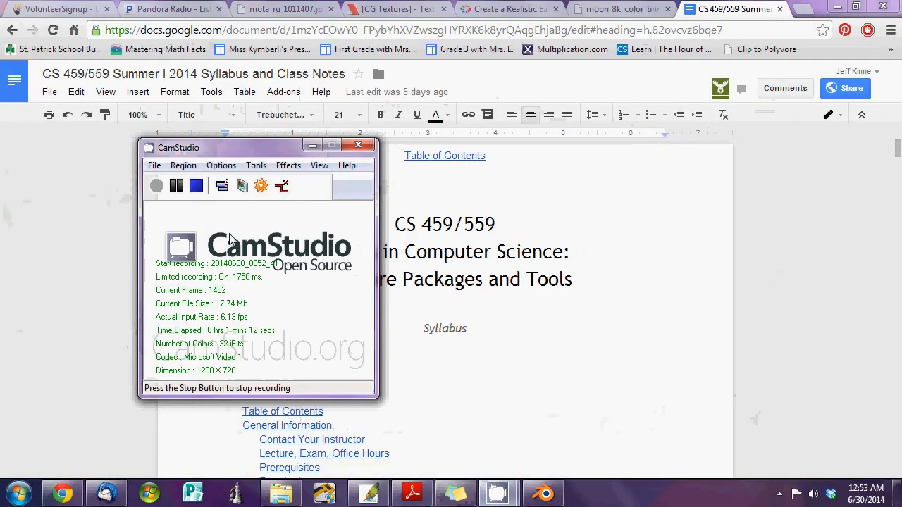
{"action": "left_click", "coordinate": [177, 186]}
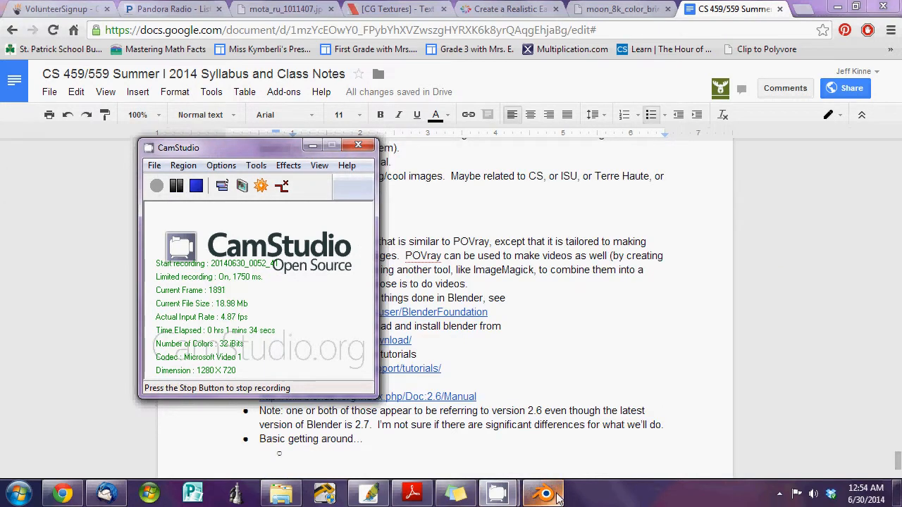
Switch to Blender and choose 3D View as the main area's editor type
{"action": "left_click", "coordinate": [548, 495]}
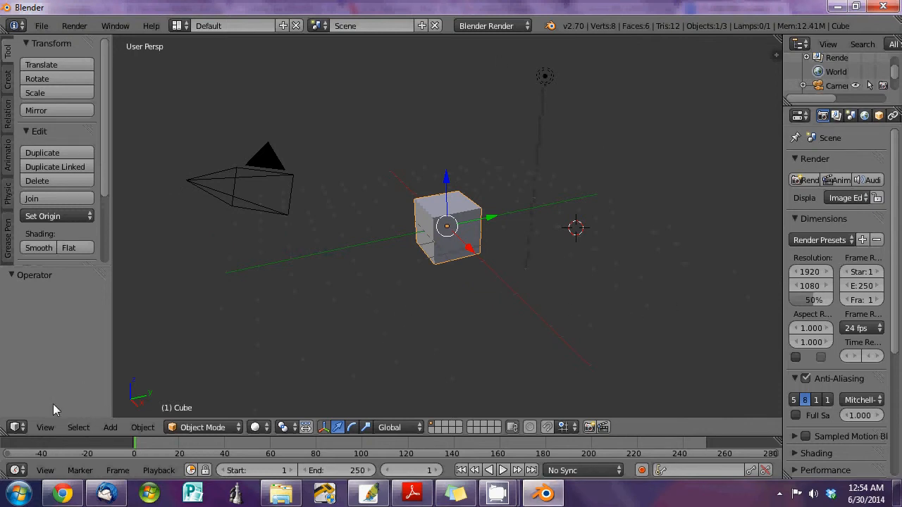
{"action": "left_click", "coordinate": [17, 427]}
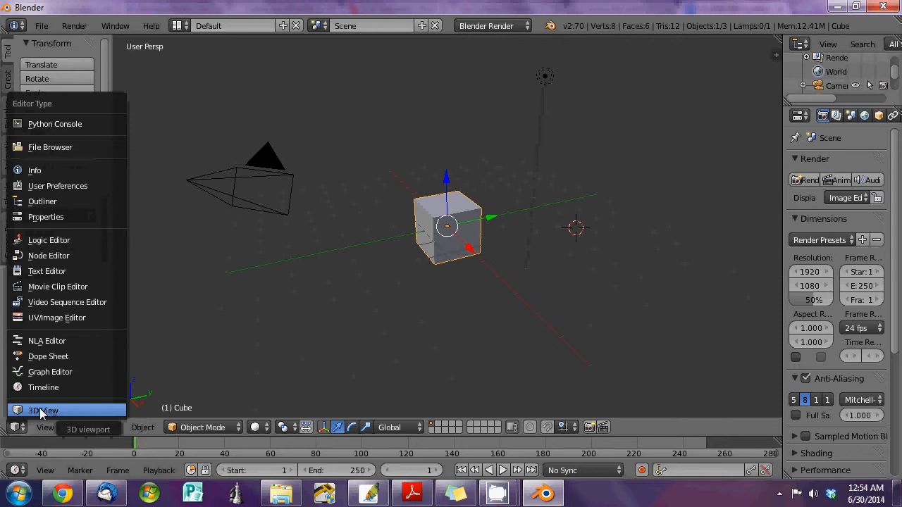
{"action": "left_click", "coordinate": [41, 410]}
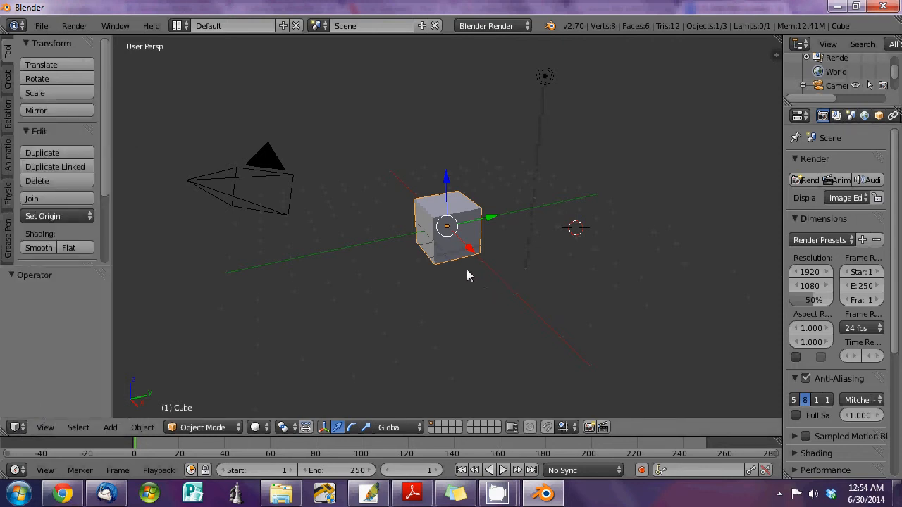
Place the 3D cursor at several spots around the cube in the 3D view
{"action": "left_click", "coordinate": [468, 226]}
{"action": "left_click", "coordinate": [526, 203]}
{"action": "left_click", "coordinate": [642, 239]}
{"action": "left_click", "coordinate": [561, 293]}
{"action": "left_click", "coordinate": [482, 331]}
{"action": "left_click", "coordinate": [447, 233]}
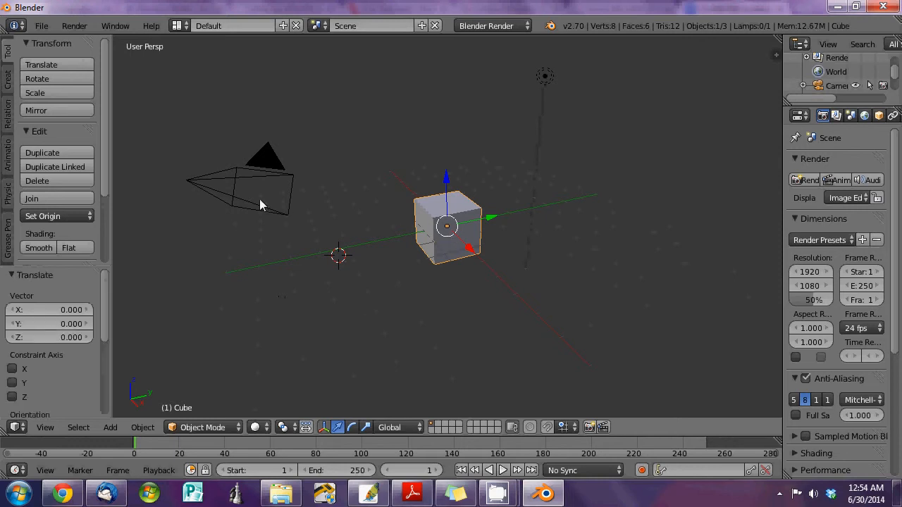
Place the 3D cursor at the rear tip of the camera and select the camera object
{"action": "left_click", "coordinate": [259, 199]}
{"action": "left_click", "coordinate": [448, 213]}
{"action": "left_click", "coordinate": [261, 184]}
{"action": "left_click", "coordinate": [196, 182]}
{"action": "right_click", "coordinate": [236, 190]}
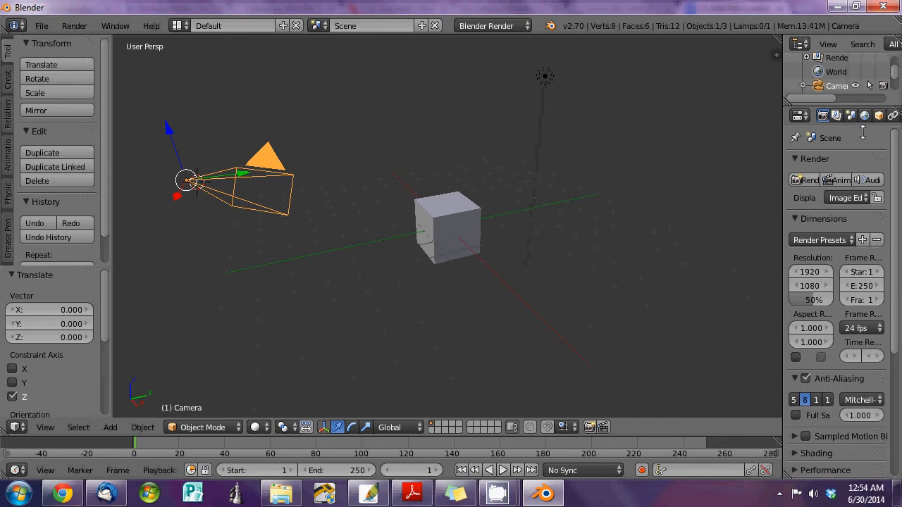
Enlarge the Outliner to list all scene objects, and look through the camera before returning to the user perspective
{"action": "left_click_drag", "start_coordinate": [862, 133], "coordinate": [859, 199]}
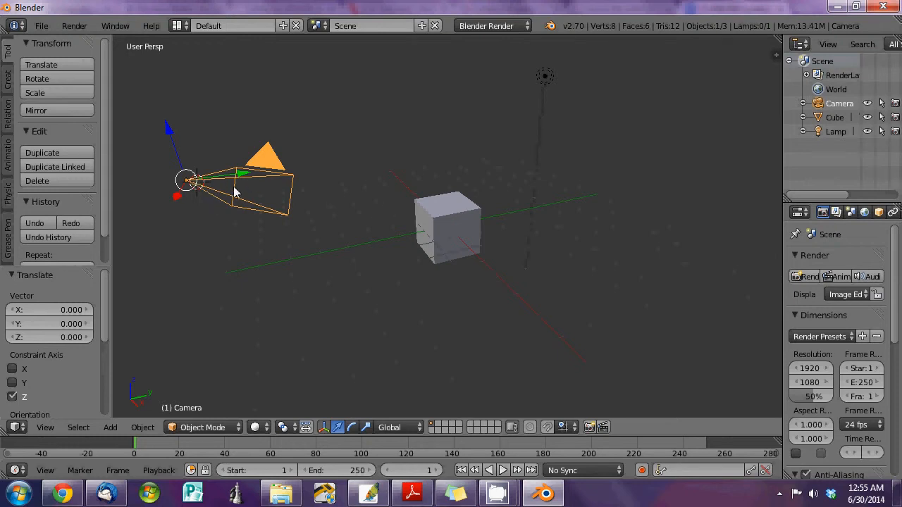
{"action": "key", "text": "KP_0"}
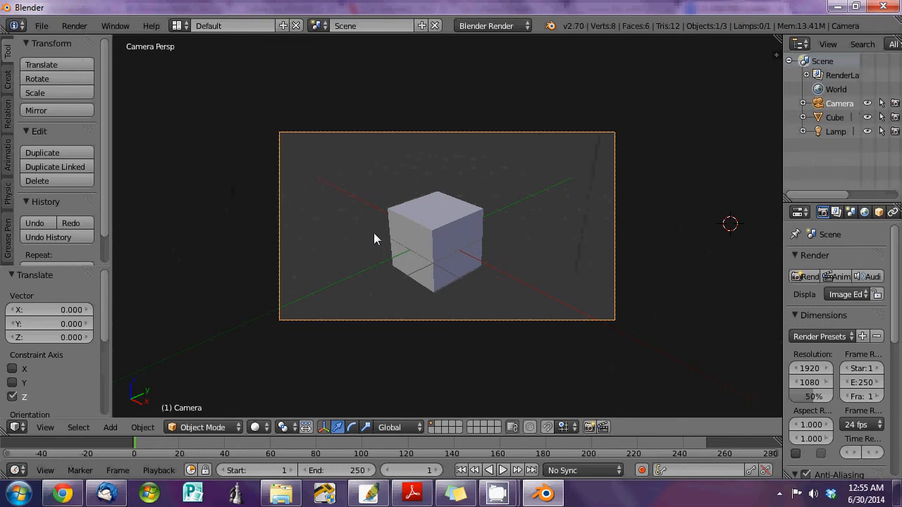
{"action": "key", "text": "KP_0"}
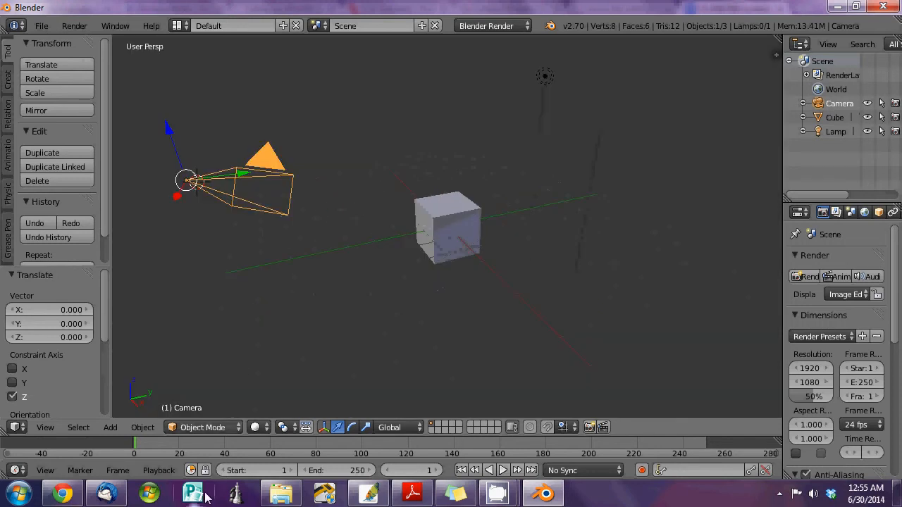
Switch to the class notes in Chrome and add "In 3D view, press 0 to see what camera sees." under "Basic getting around…"
{"action": "left_click", "coordinate": [63, 493]}
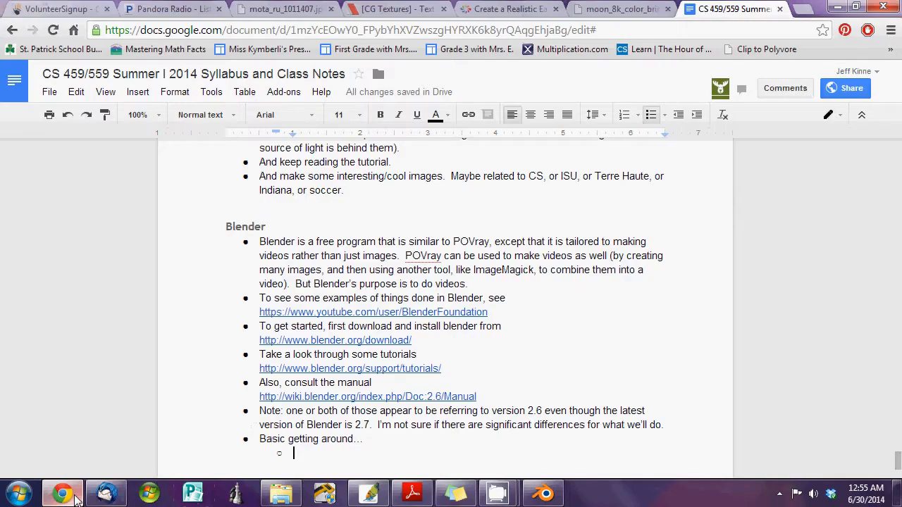
{"action": "type", "text": "In 3D"}
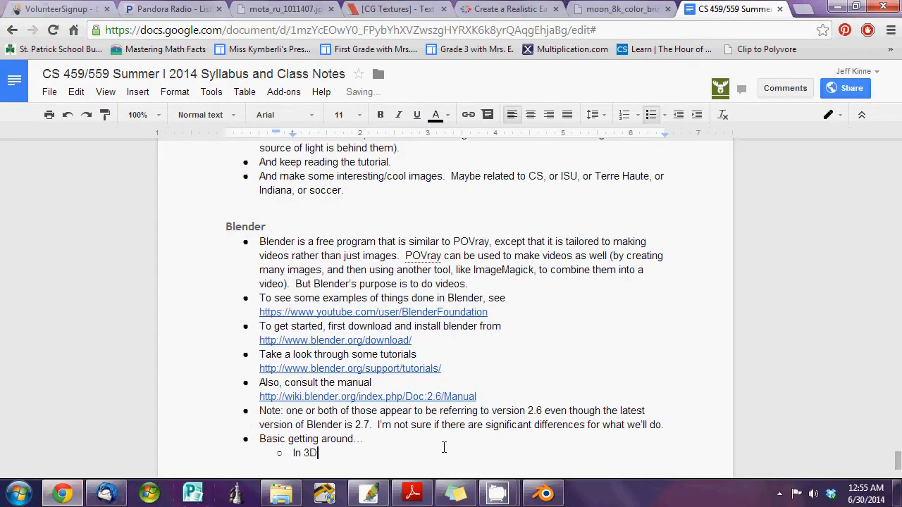
{"action": "type", "text": " view, press 0 to see what "}
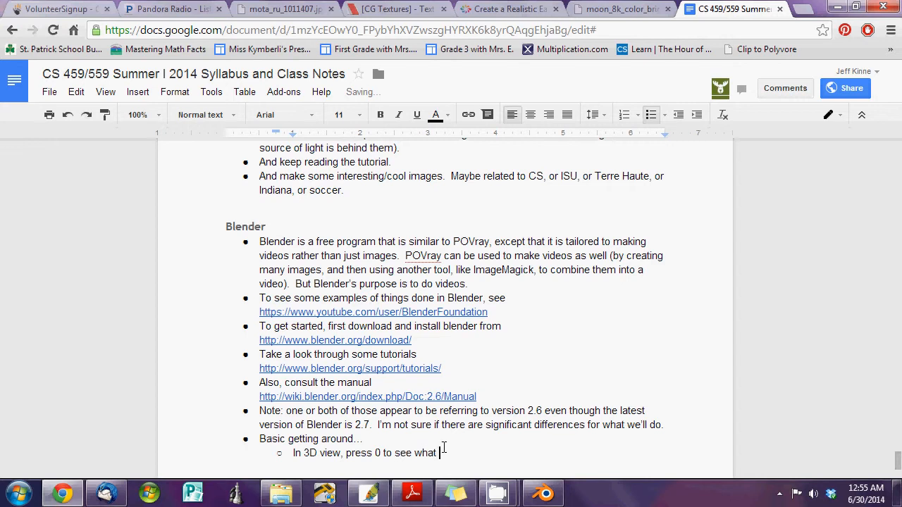
{"action": "type", "text": "camera sees."}
{"action": "key", "text": "Return"}
Add the indented sub-bullet "Right-click selects things" below the 3D view note and start another bullet
{"action": "type", "text": "Righ"}
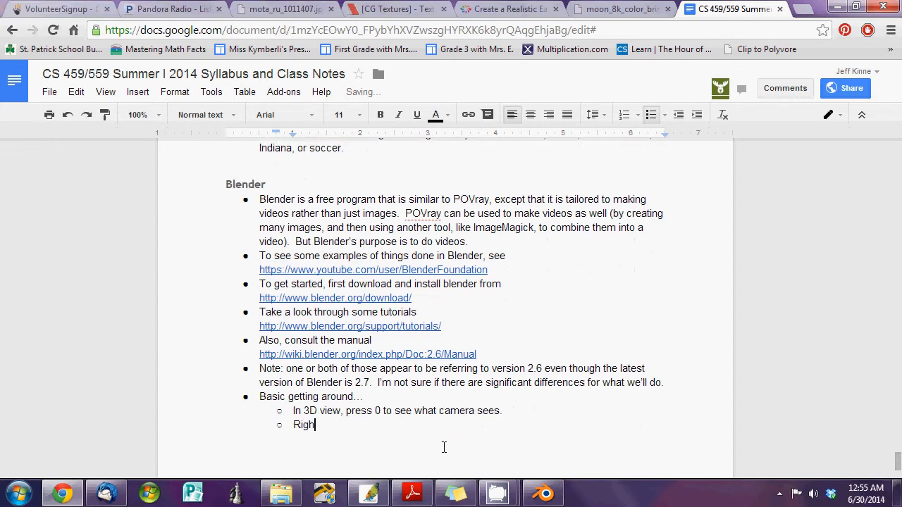
{"action": "type", "text": "t-click"}
{"action": "key", "text": "Home"}
{"action": "key", "text": "Tab"}
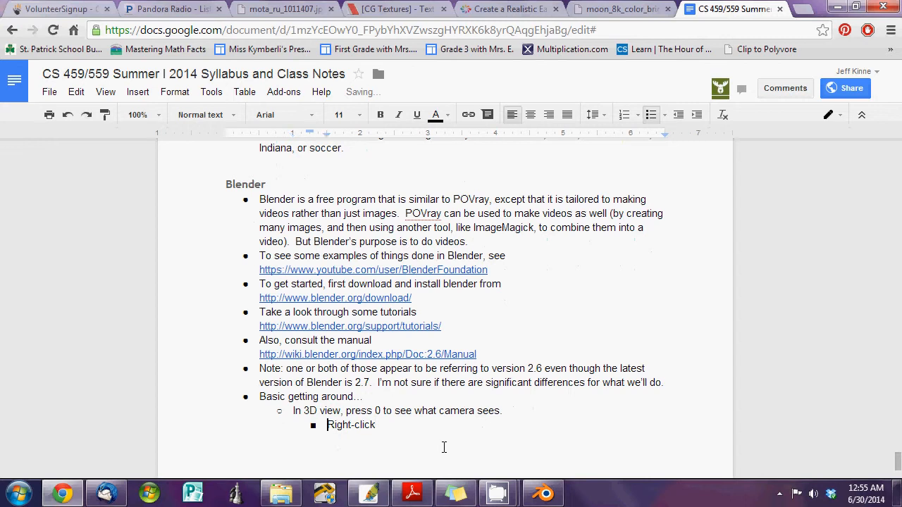
{"action": "type", "text": "selects things"}
{"action": "key", "text": "Return"}
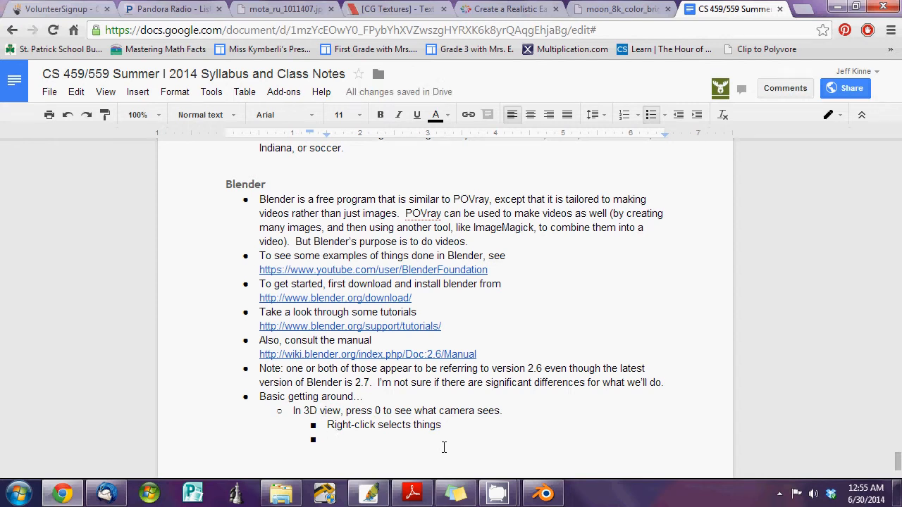
Switch to Blender and select the cube in the 3D view
{"action": "key", "text": "alt+Tab"}
{"action": "right_click", "coordinate": [453, 232]}
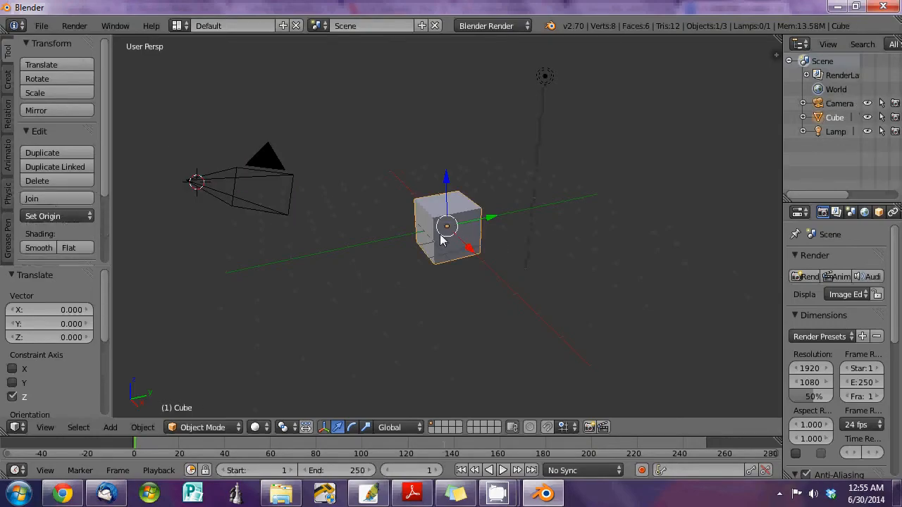
Move the cube freely in the 3D view by about X 1.422, Y 2.193, Z -0.834
{"action": "key", "text": "g"}
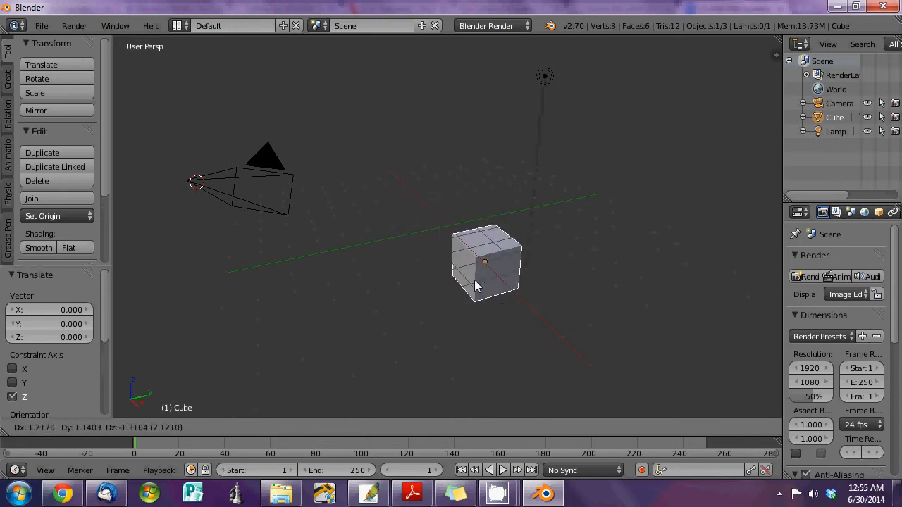
{"action": "left_click", "coordinate": [459, 243]}
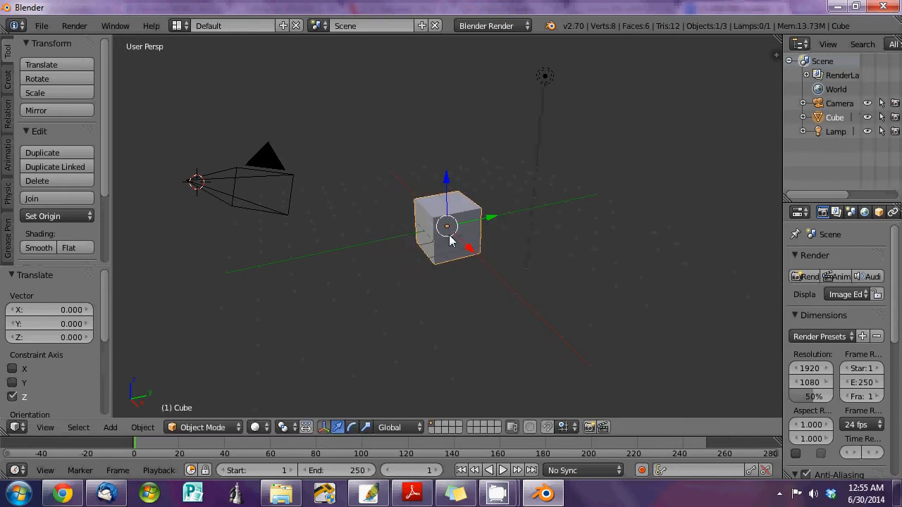
{"action": "key", "text": "g"}
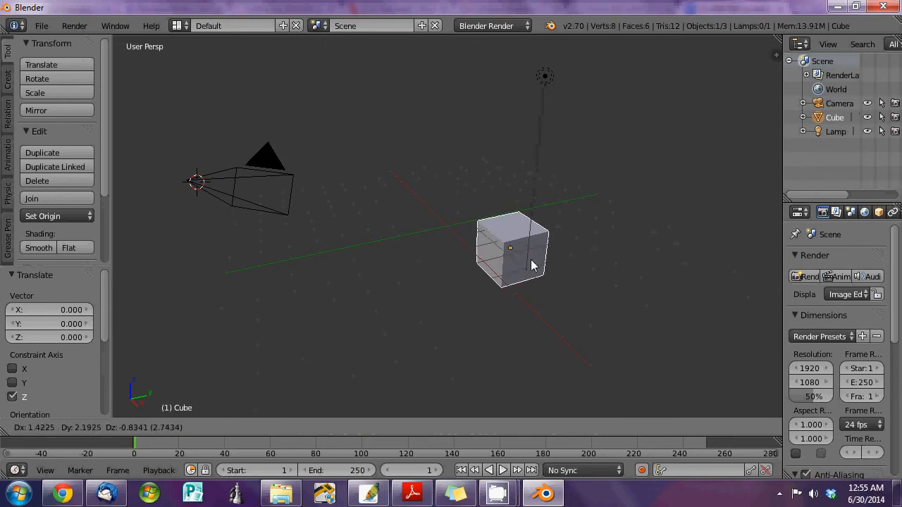
{"action": "left_click", "coordinate": [532, 266]}
Switch to the class notes in Chrome and fill the empty sub-bullet with "Right-click, drag to move, left-click to confirm."
{"action": "key", "text": "alt+Tab"}
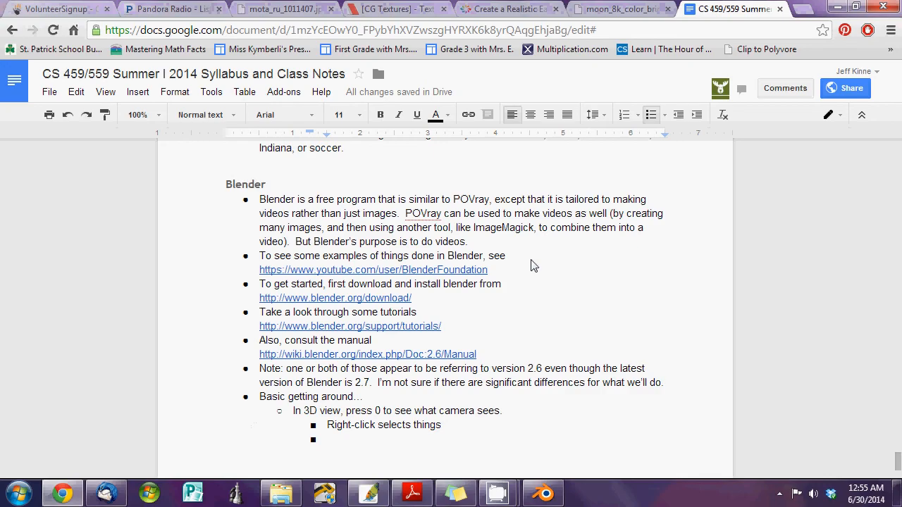
{"action": "type", "text": "Right-cl"}
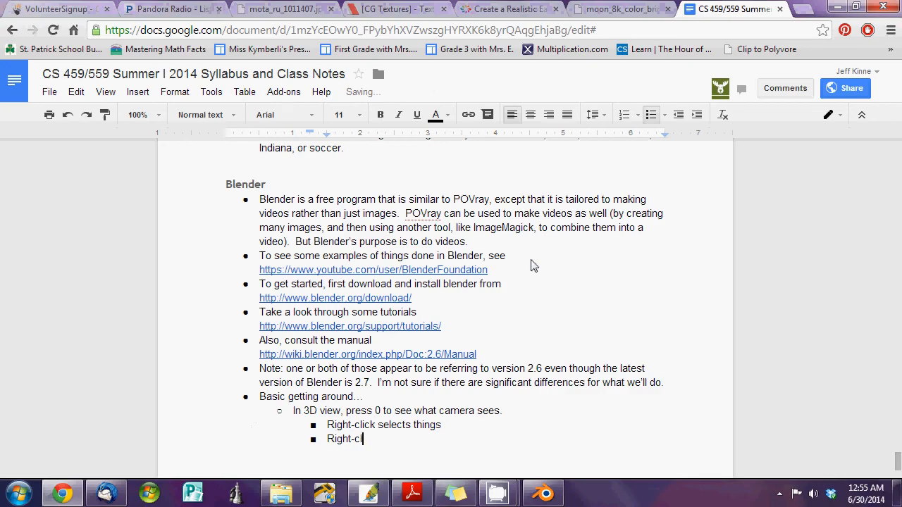
{"action": "type", "text": "ick, drag to move, left-cli"}
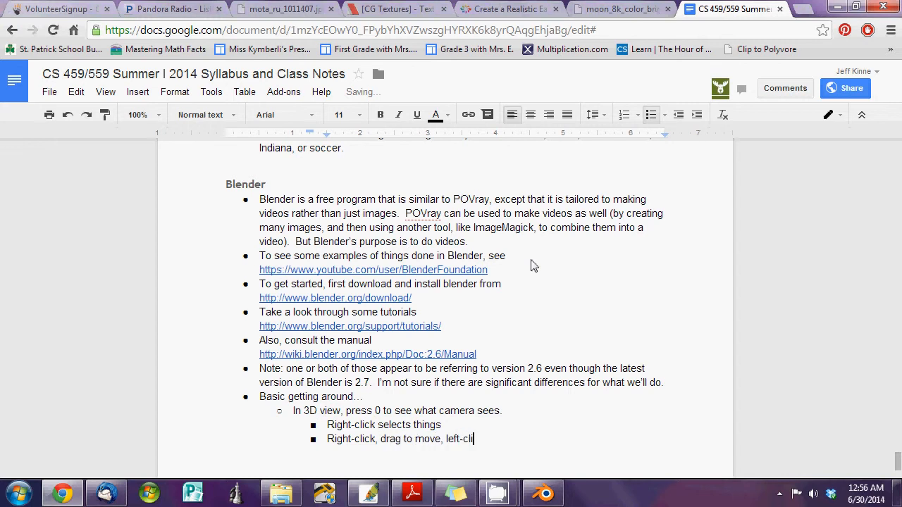
{"action": "type", "text": "ck to confirm"}
Switch to Blender and move the cube by about X -2.529, Y -4.121, Z 1.302
{"action": "key", "text": "alt+Tab"}
{"action": "right_click_drag", "start_coordinate": [523, 264], "coordinate": [422, 244]}
{"action": "right_click", "coordinate": [421, 243]}
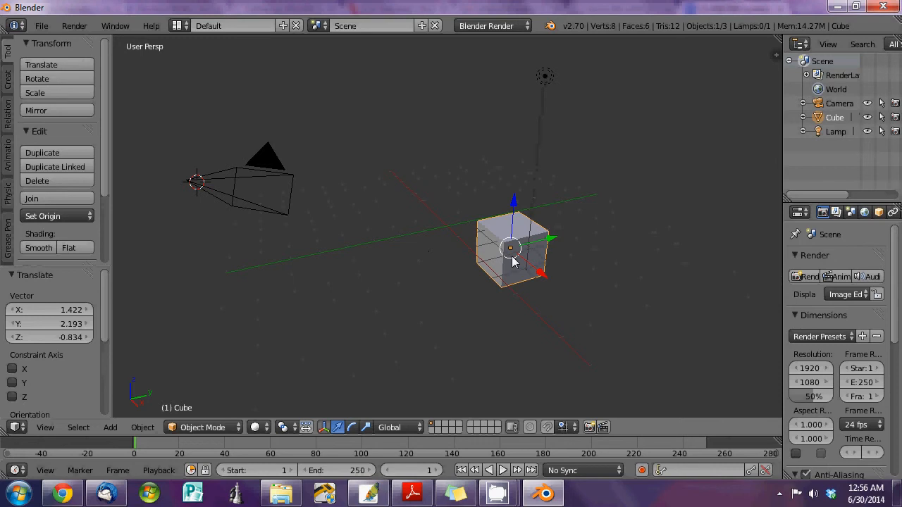
{"action": "right_click_drag", "start_coordinate": [510, 256], "coordinate": [434, 219]}
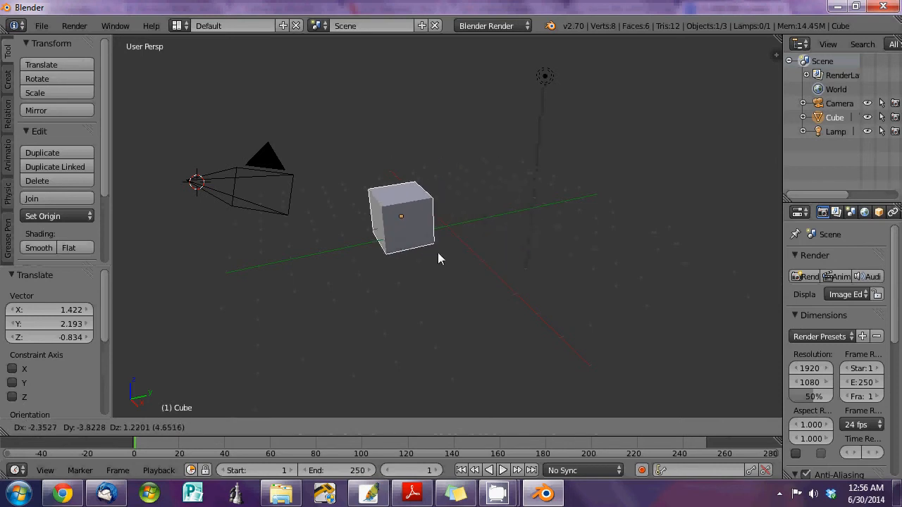
{"action": "right_click", "coordinate": [426, 223]}
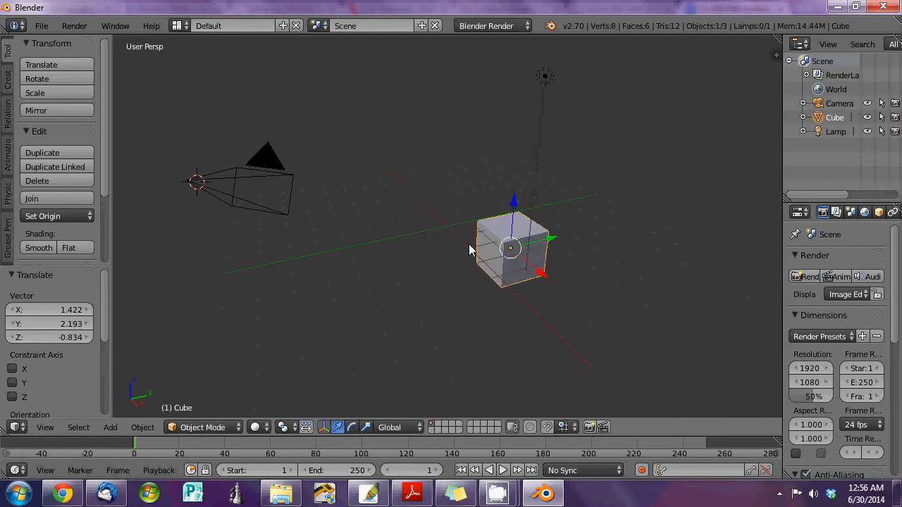
{"action": "key", "text": "g"}
{"action": "left_click", "coordinate": [357, 203]}
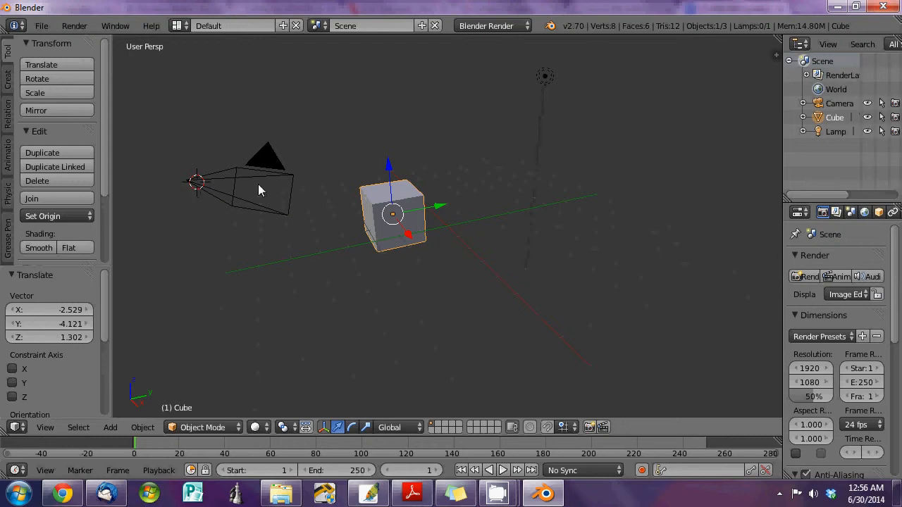
Orbit the 3D view around the cube and place the 3D cursor in empty space just beside it
{"action": "left_click", "coordinate": [487, 206]}
{"action": "middle_click_drag", "start_coordinate": [355, 259], "coordinate": [322, 270]}
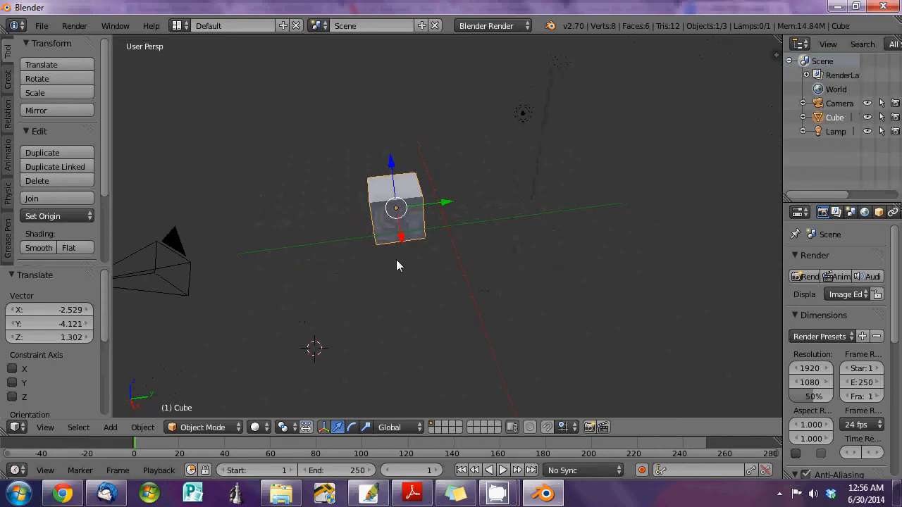
{"action": "left_click", "coordinate": [442, 258]}
{"action": "left_click", "coordinate": [533, 235]}
{"action": "middle_click_drag", "start_coordinate": [535, 234], "coordinate": [498, 235]}
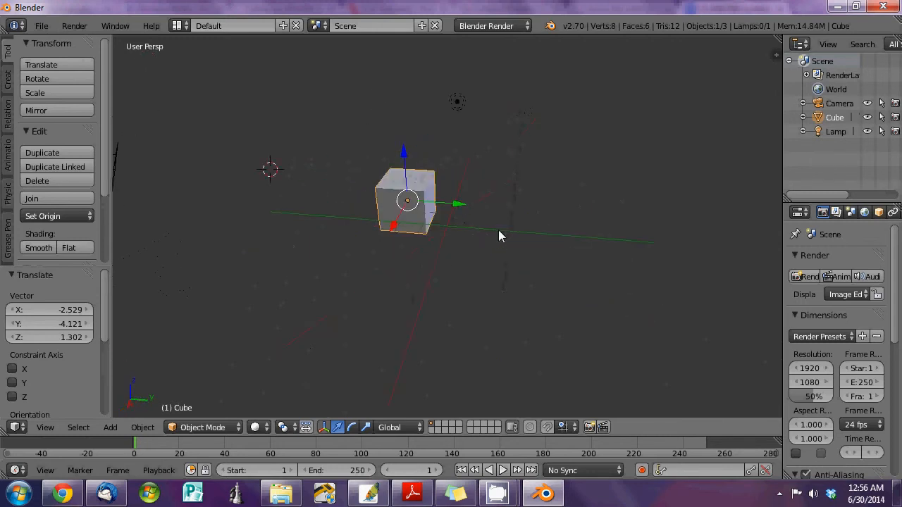
{"action": "left_click", "coordinate": [341, 212]}
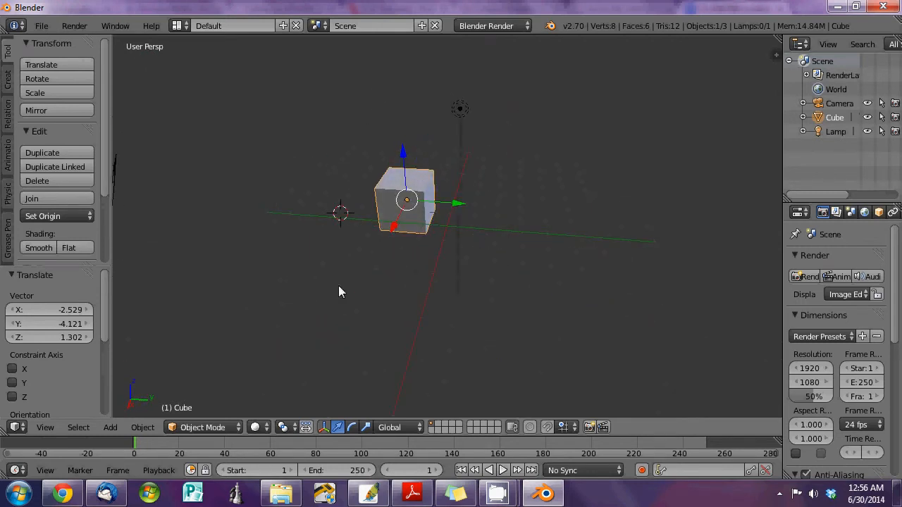
Switch to the class notes in Chrome and add the sub-bullet "Rotate view by middle clicking and dragging."
{"action": "key", "text": "alt+Tab"}
{"action": "key", "text": "Return"}
{"action": "type", "text": "Rota"}
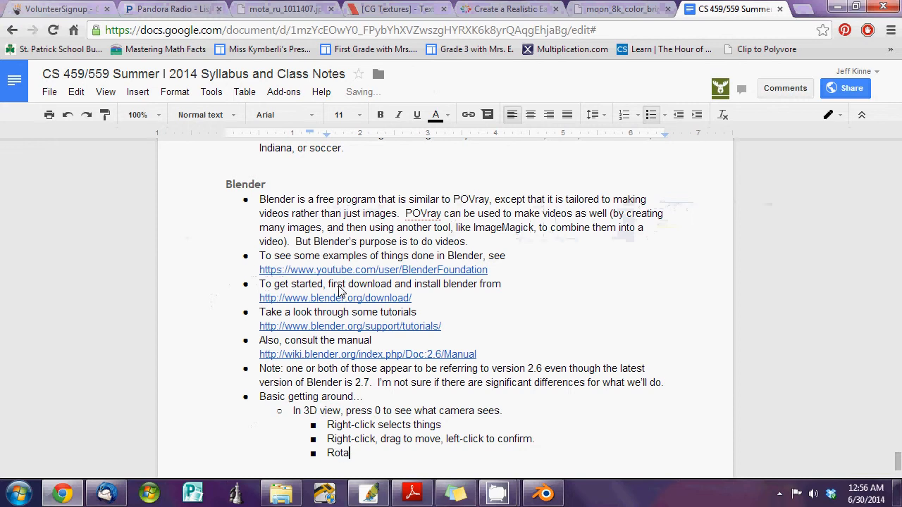
{"action": "type", "text": "te view by middle clicking and drag"}
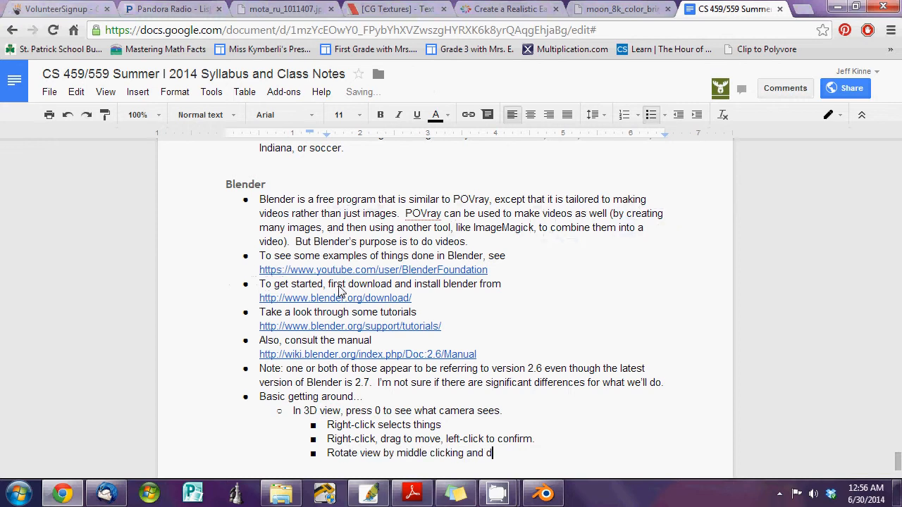
{"action": "type", "text": "gin"}
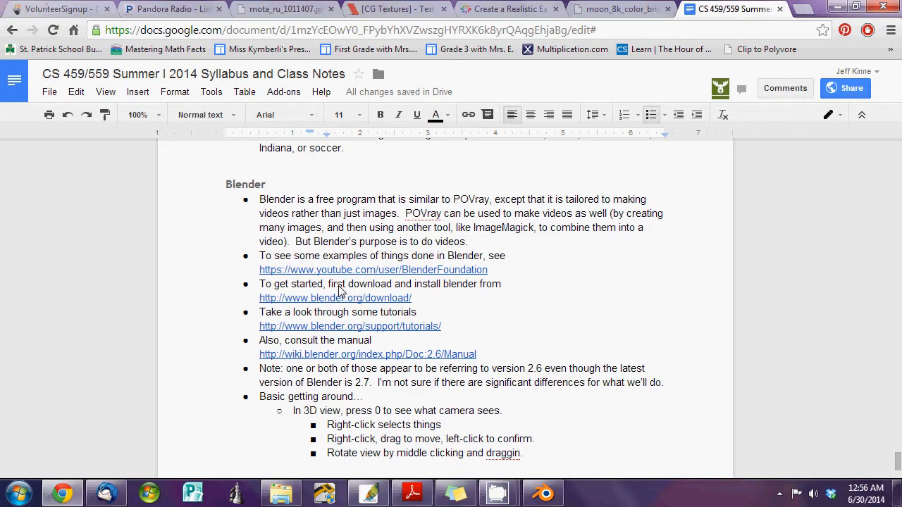
{"action": "type", "text": "g"}
Switch to Blender and move the cube by about X -0.568, Y 6.528, Z -0.765
{"action": "key", "text": "alt+Tab"}
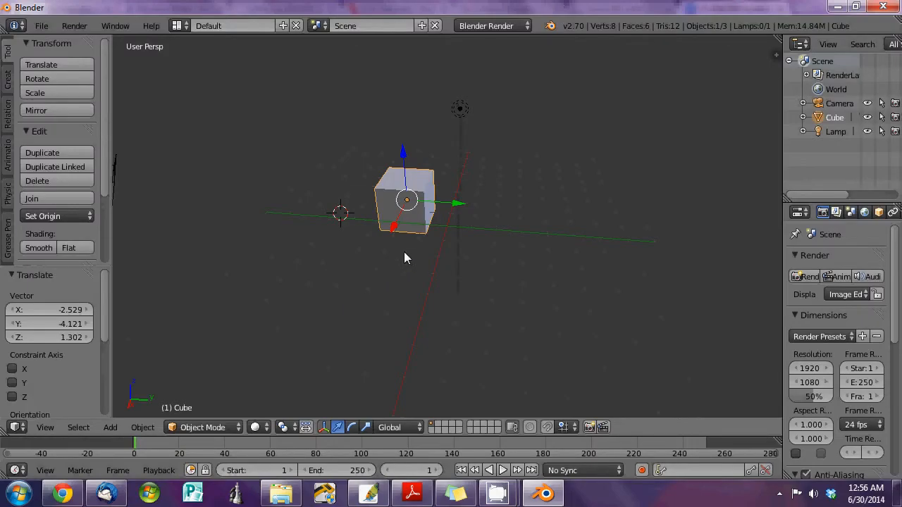
{"action": "key", "text": "g"}
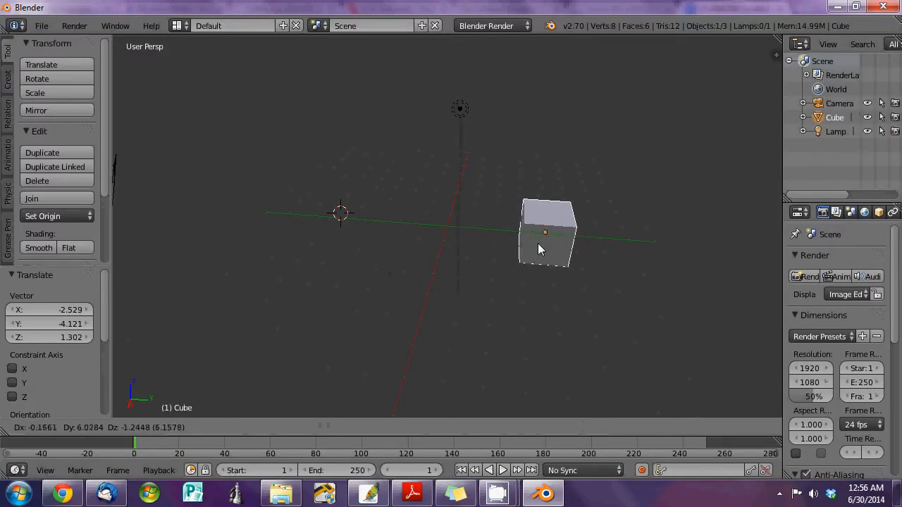
{"action": "right_click", "coordinate": [538, 244]}
{"action": "key", "text": "g"}
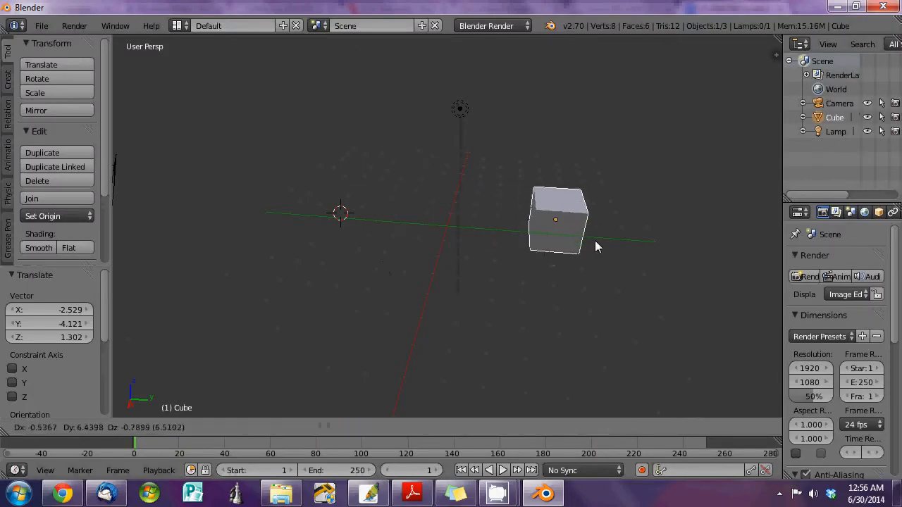
{"action": "left_click", "coordinate": [596, 246]}
From a near-horizontal view, move the cube below the grid and then up by about X 0.905, Y -0.198, Z 6.722
{"action": "middle_click_drag", "start_coordinate": [438, 310], "coordinate": [453, 235]}
{"action": "key", "text": "g"}
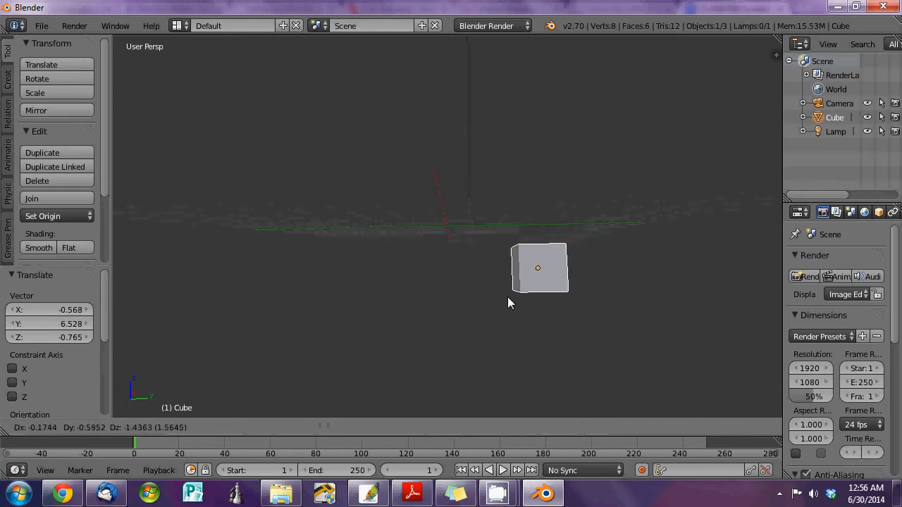
{"action": "left_click", "coordinate": [440, 327]}
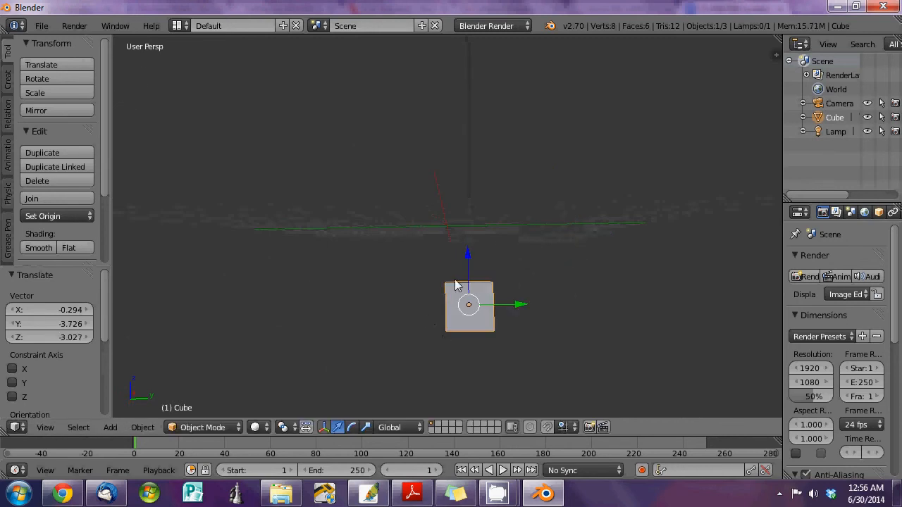
{"action": "key", "text": "g"}
{"action": "left_click", "coordinate": [454, 138]}
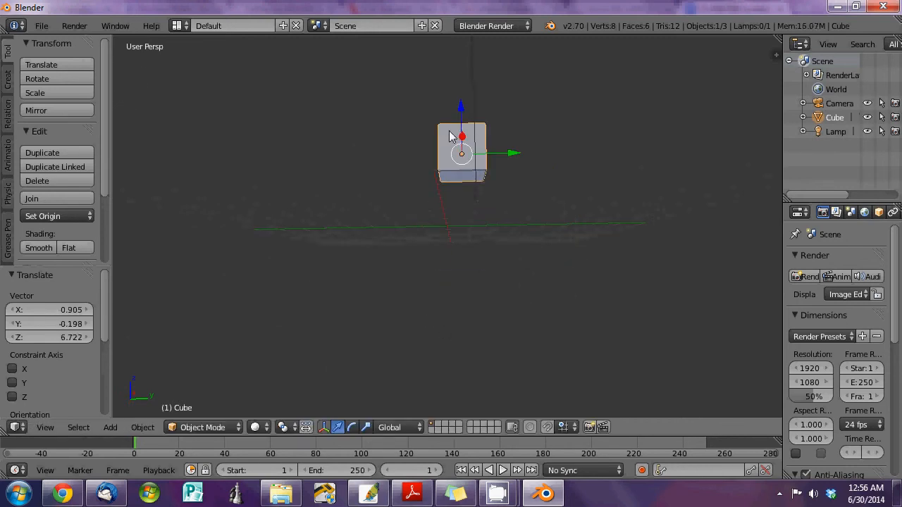
From a view turned to face along the Y axis, move the cube by about X 4.170, Y 0.058, Z -1.941
{"action": "middle_click_drag", "start_coordinate": [404, 187], "coordinate": [252, 208]}
{"action": "key", "text": "g"}
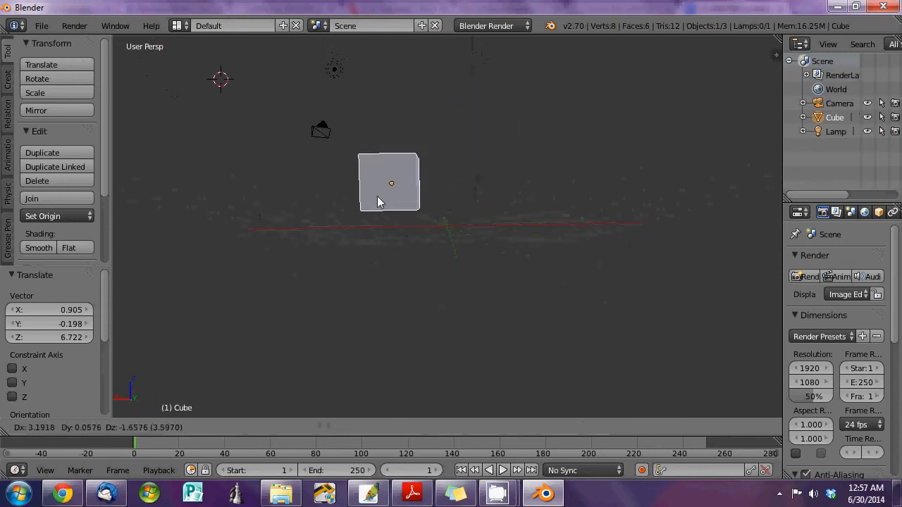
{"action": "left_click", "coordinate": [374, 206]}
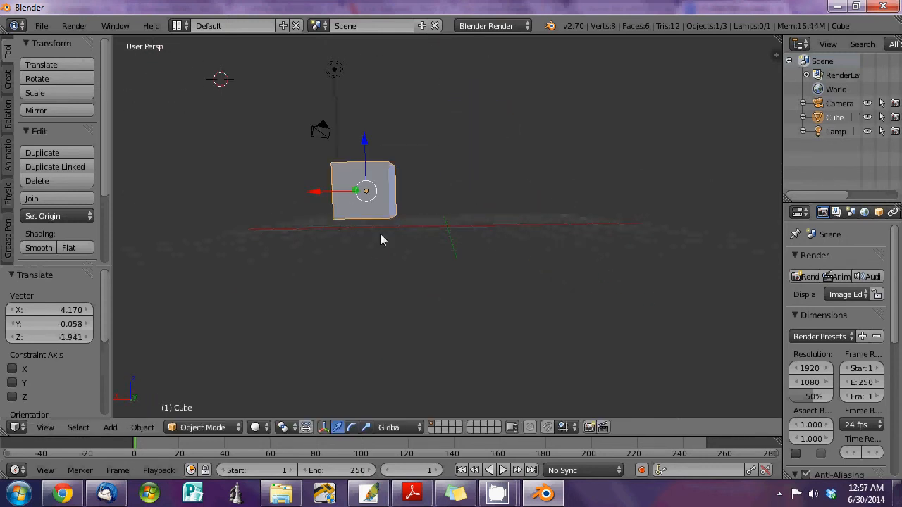
Look through the camera and move the cube within its frame by about X -2.938, Y -2.993, Z 0.216
{"action": "key", "text": "KP_0"}
{"action": "key", "text": "g"}
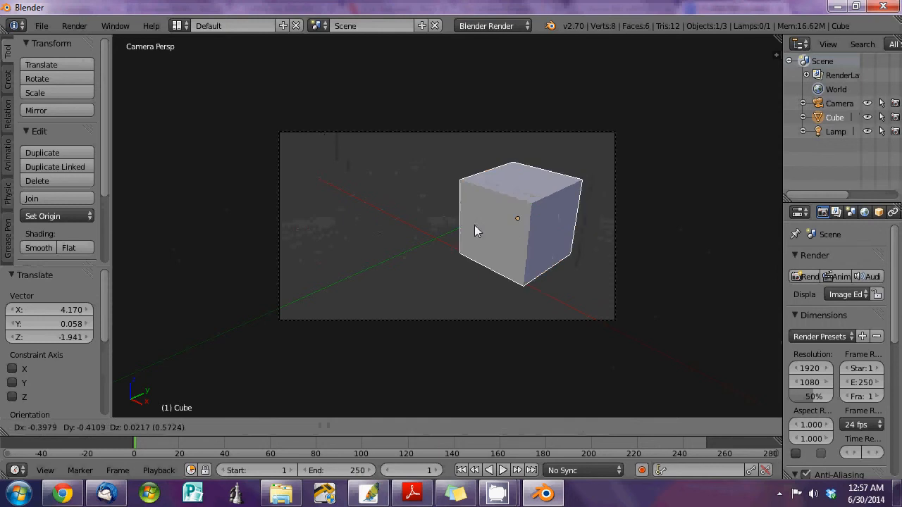
{"action": "left_click", "coordinate": [351, 221]}
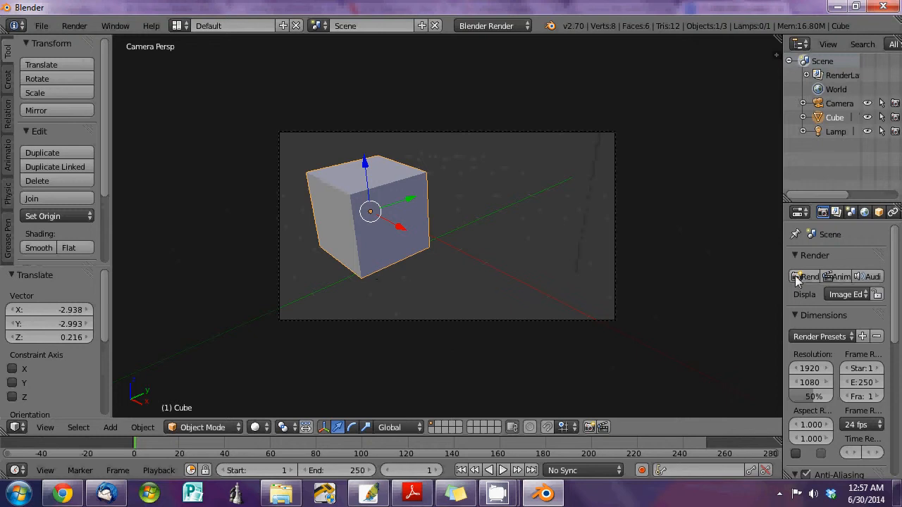
Widen the Properties editor and look over the available editor types, keeping it set to Properties
{"action": "left_click_drag", "start_coordinate": [782, 262], "coordinate": [651, 265]}
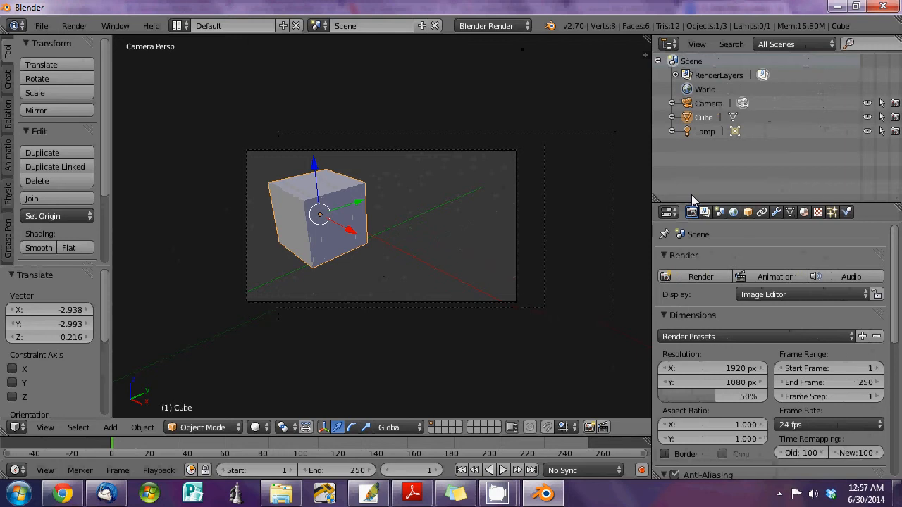
{"action": "left_click", "coordinate": [668, 213]}
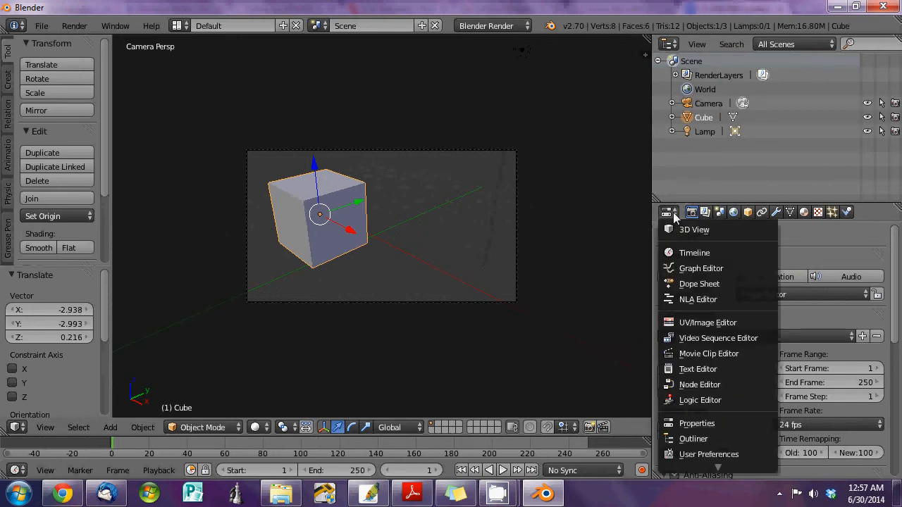
{"action": "left_click", "coordinate": [708, 423]}
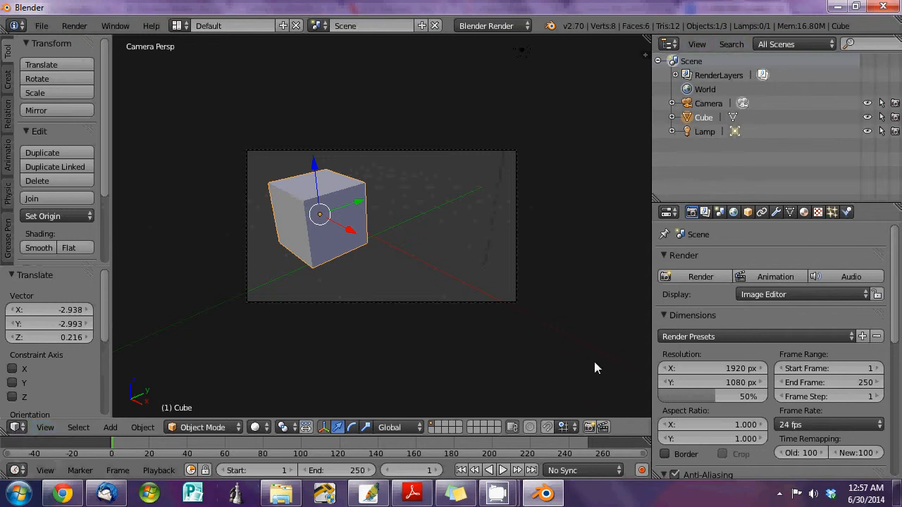
{"action": "left_click", "coordinate": [670, 212]}
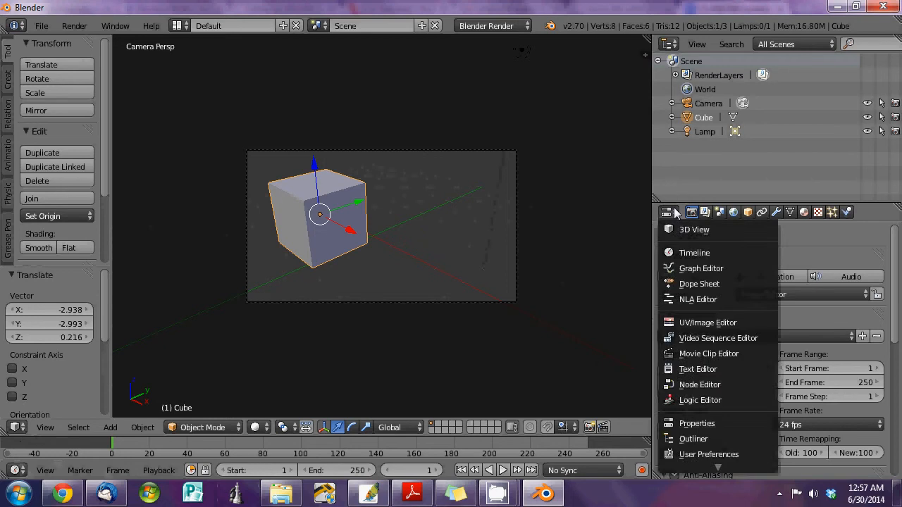
{"action": "left_click", "coordinate": [675, 214]}
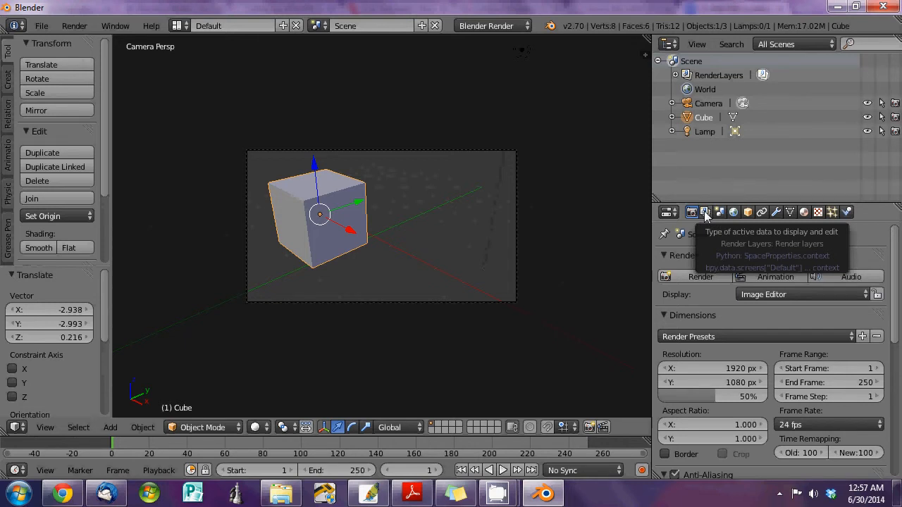
Render the current frame as a still image
{"action": "left_click", "coordinate": [715, 278]}
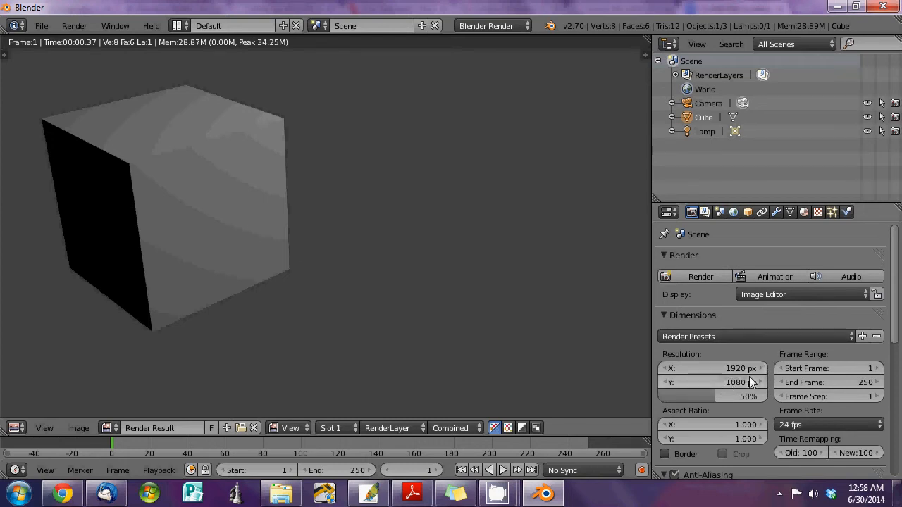
Check the output path in the render settings and switch to the tmp folder in Windows Explorer
{"action": "scroll", "coordinate": [764, 368], "scroll_direction": "down", "scroll_amount": 5}
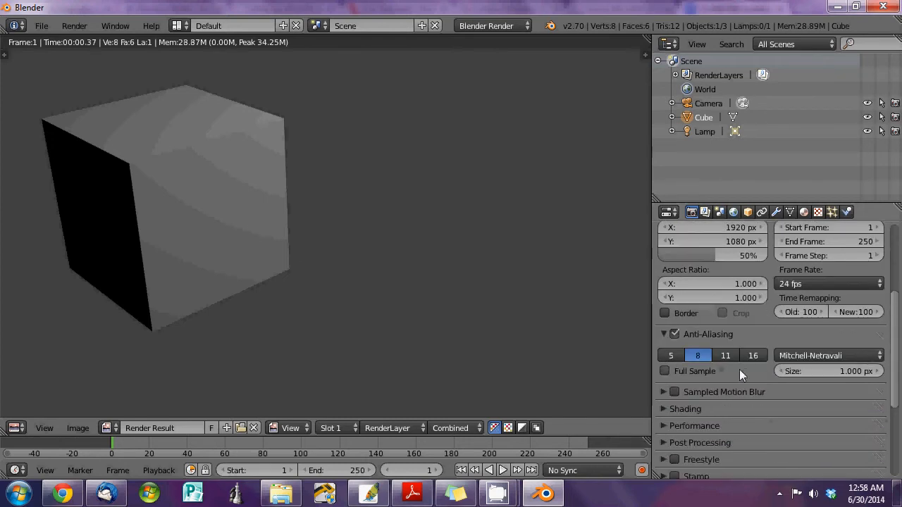
{"action": "scroll", "coordinate": [741, 378], "scroll_direction": "down", "scroll_amount": 5}
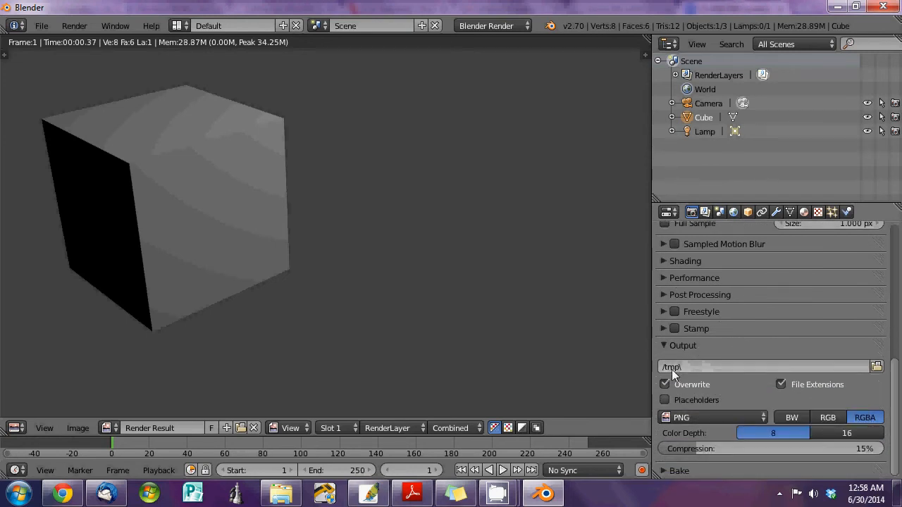
{"action": "left_click", "coordinate": [281, 493]}
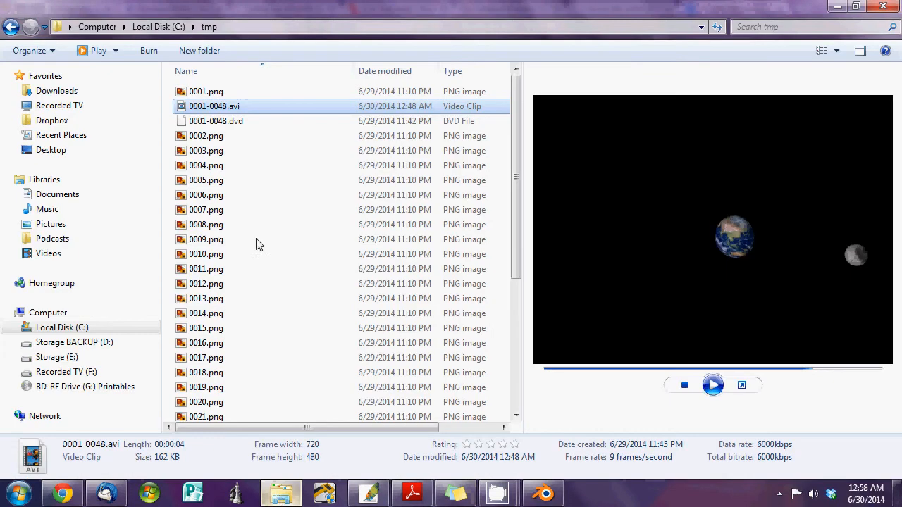
Preview 0001.png, sort the tmp folder by date modified, and preview 0022.png
{"action": "left_click", "coordinate": [224, 94]}
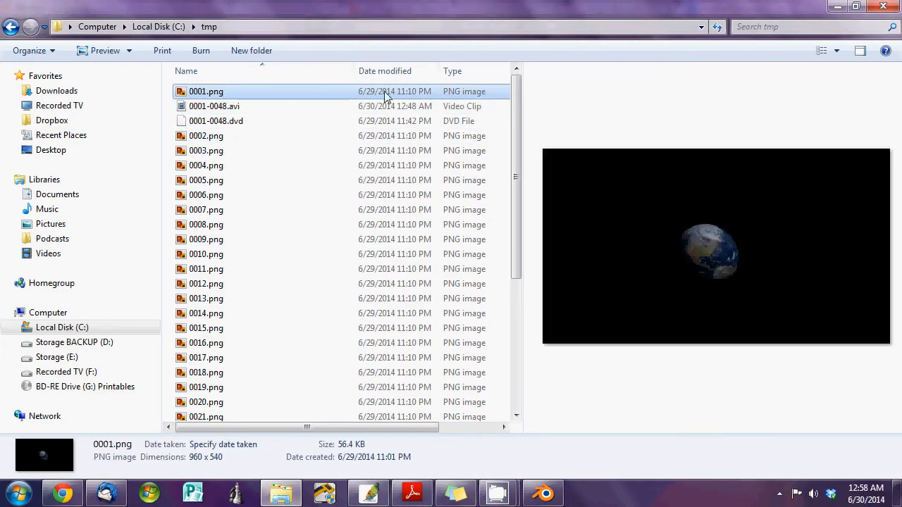
{"action": "left_click", "coordinate": [400, 73]}
{"action": "left_click", "coordinate": [394, 75]}
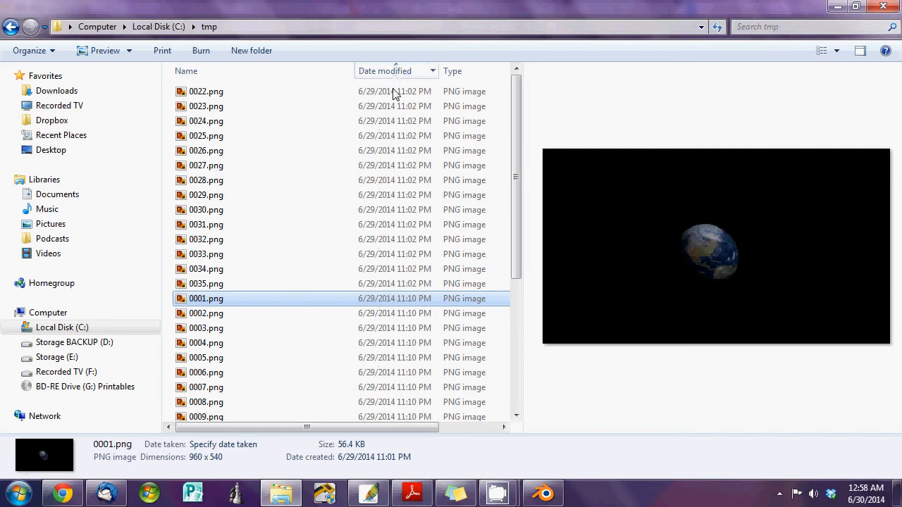
{"action": "left_click", "coordinate": [277, 91]}
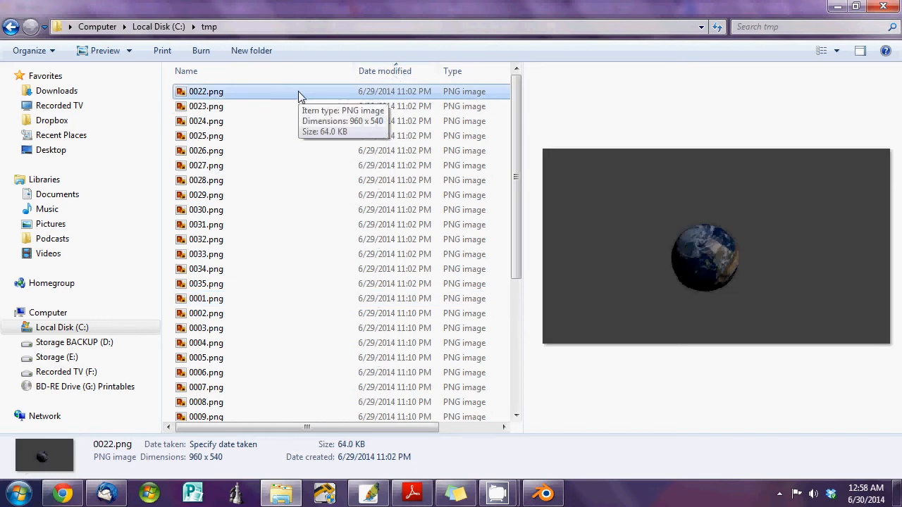
Switch to Blender, render the current frame as a still image again, and review the output settings
{"action": "key", "text": "alt+Tab"}
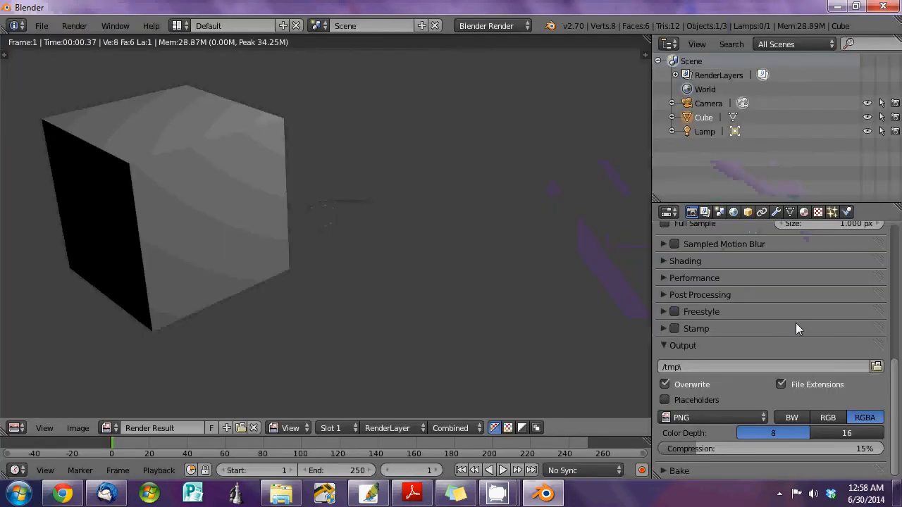
{"action": "scroll", "coordinate": [720, 263], "scroll_direction": "up", "scroll_amount": 10}
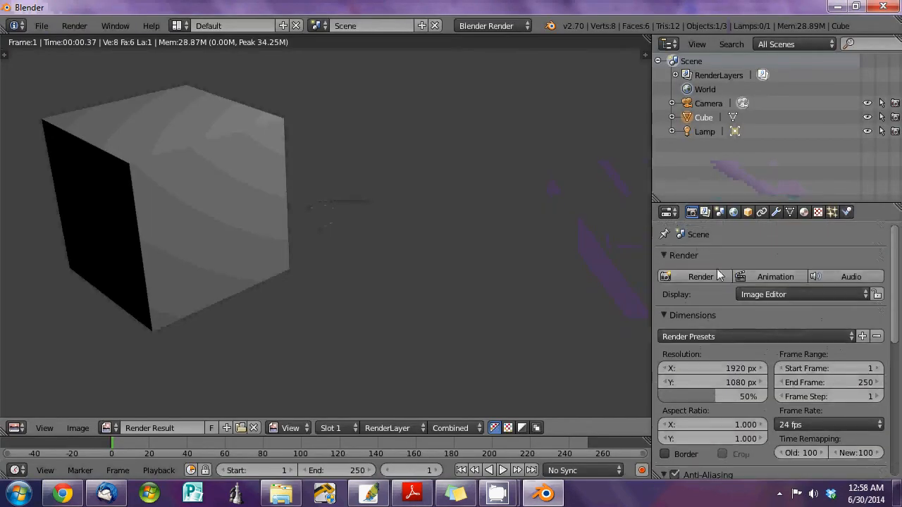
{"action": "left_click", "coordinate": [714, 275]}
{"action": "scroll", "coordinate": [714, 274], "scroll_direction": "down", "scroll_amount": 4}
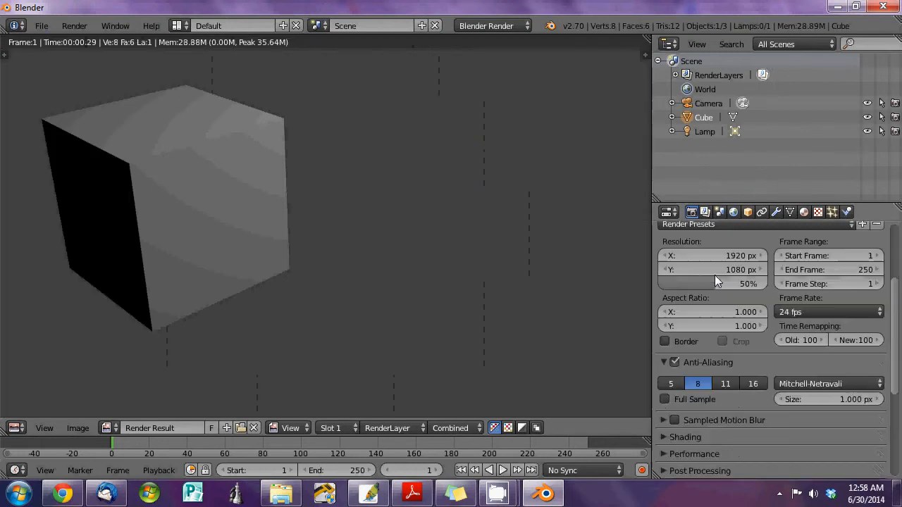
{"action": "scroll", "coordinate": [715, 276], "scroll_direction": "down", "scroll_amount": 6}
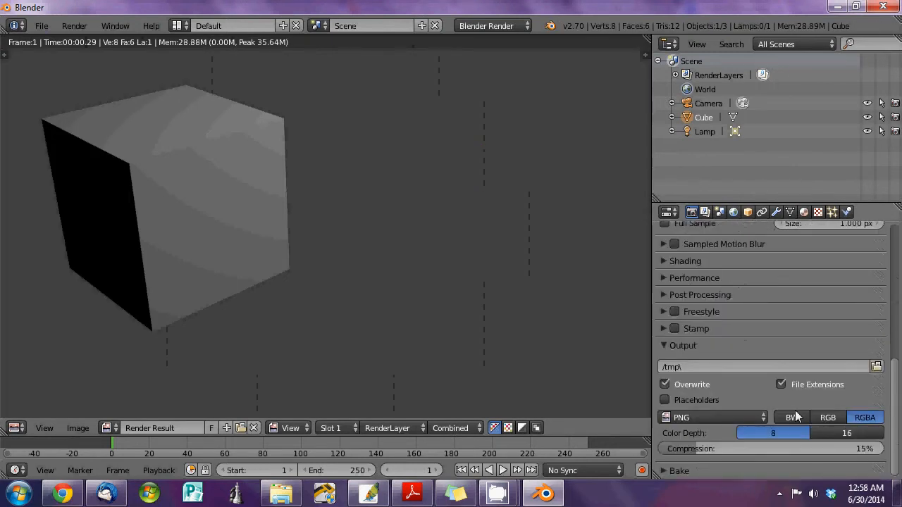
Return to the tmp folder in Windows Explorer, sort the files newest first, and preview 0001-0048.avi
{"action": "key", "text": "alt+Tab"}
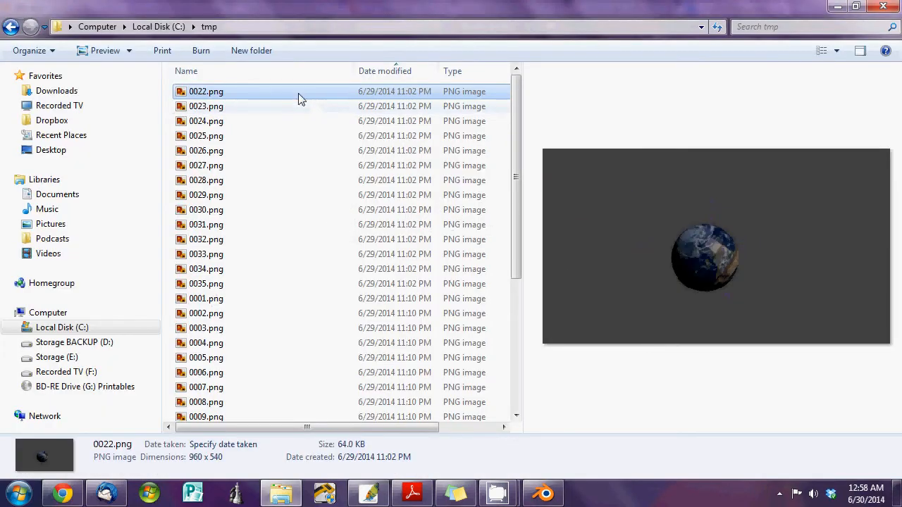
{"action": "double_click", "coordinate": [299, 98]}
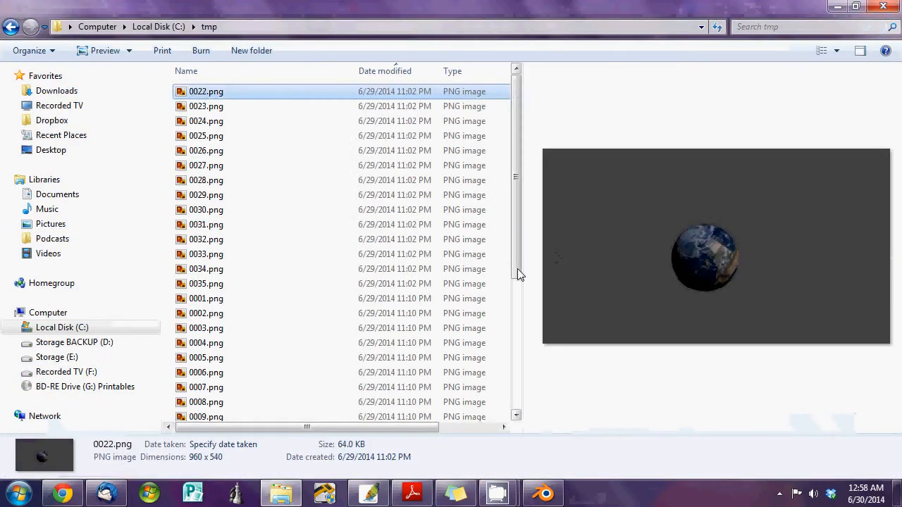
{"action": "left_click_drag", "start_coordinate": [521, 274], "coordinate": [510, 111]}
{"action": "left_click", "coordinate": [402, 73]}
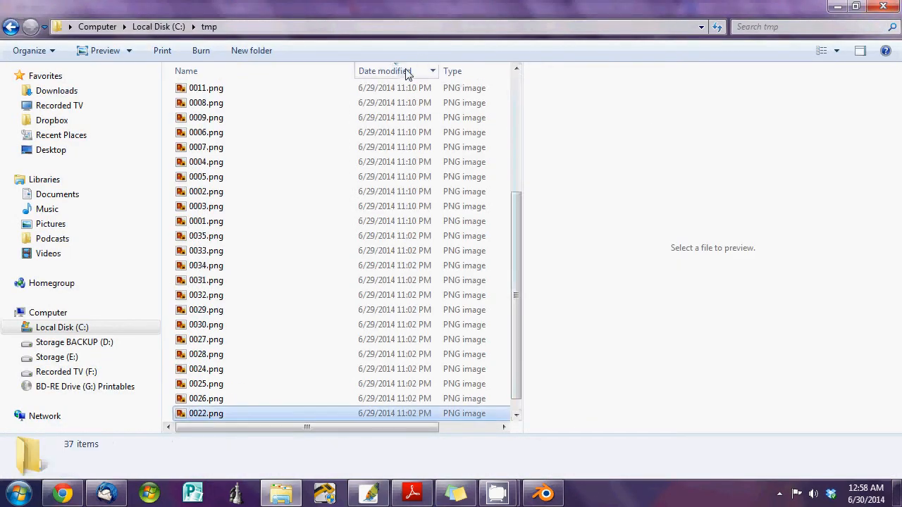
{"action": "left_click", "coordinate": [408, 74]}
{"action": "left_click", "coordinate": [408, 75]}
{"action": "scroll", "coordinate": [480, 169], "scroll_direction": "up", "scroll_amount": 5}
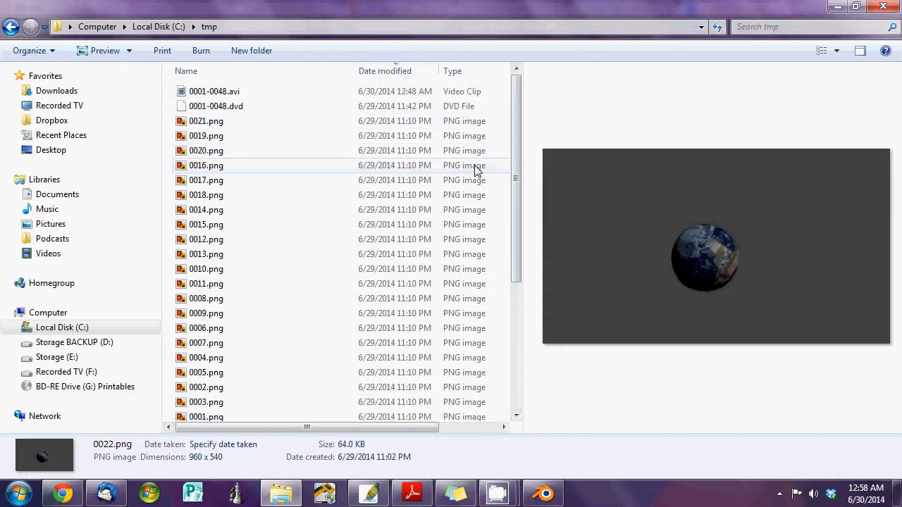
{"action": "left_click", "coordinate": [216, 91]}
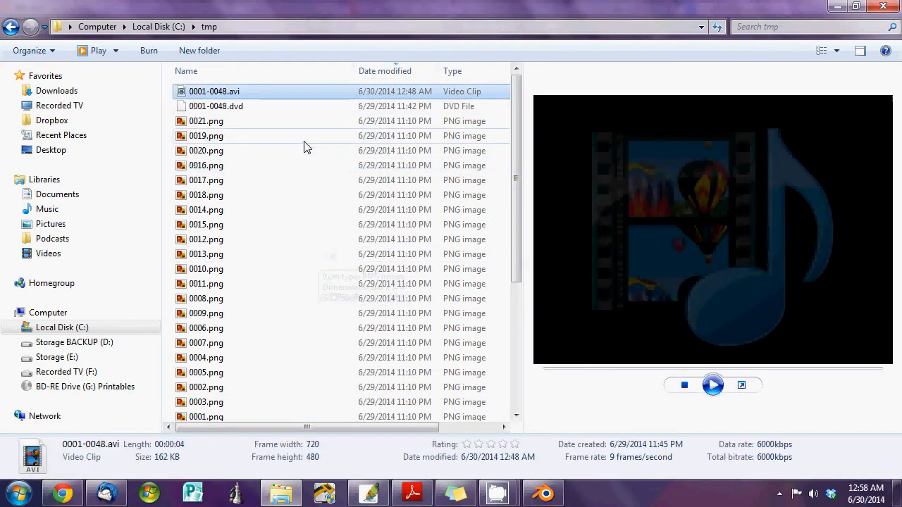
{"action": "key", "text": "alt+Tab"}
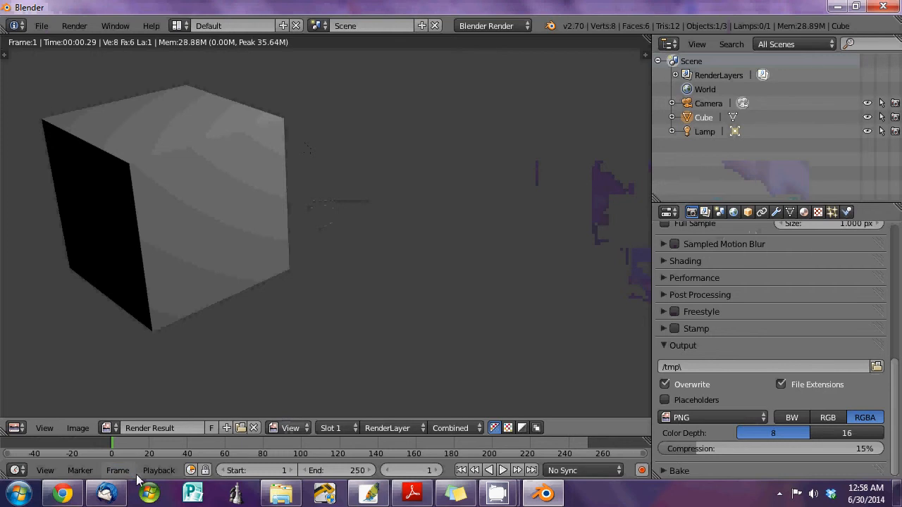
{"action": "left_click", "coordinate": [498, 496]}
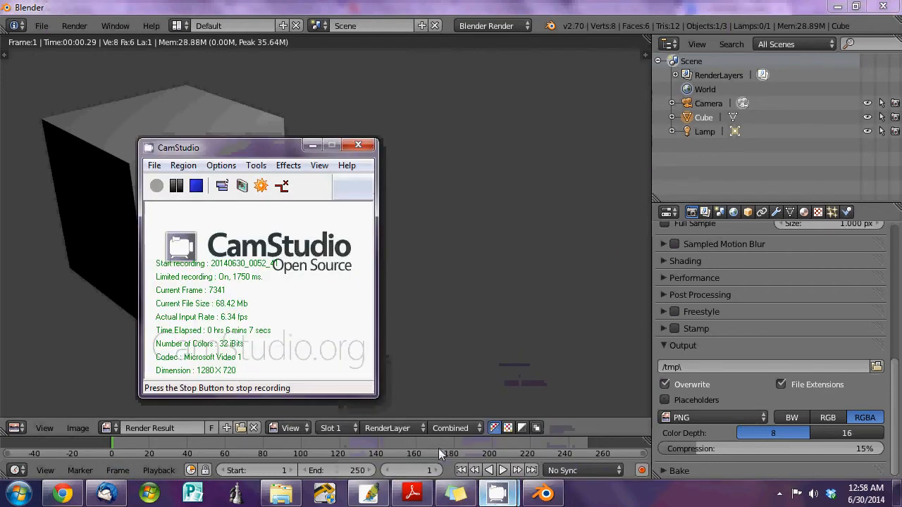
{"action": "left_click", "coordinate": [176, 186]}
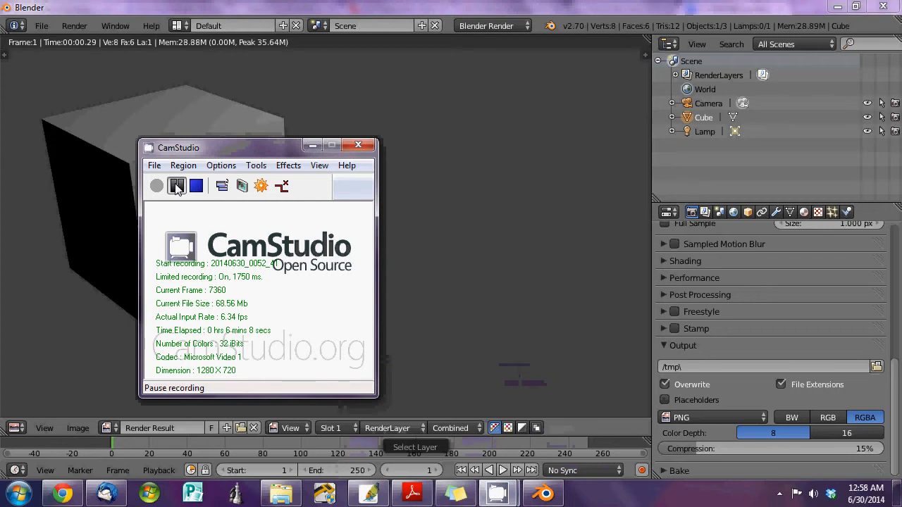
{"action": "left_click", "coordinate": [177, 186]}
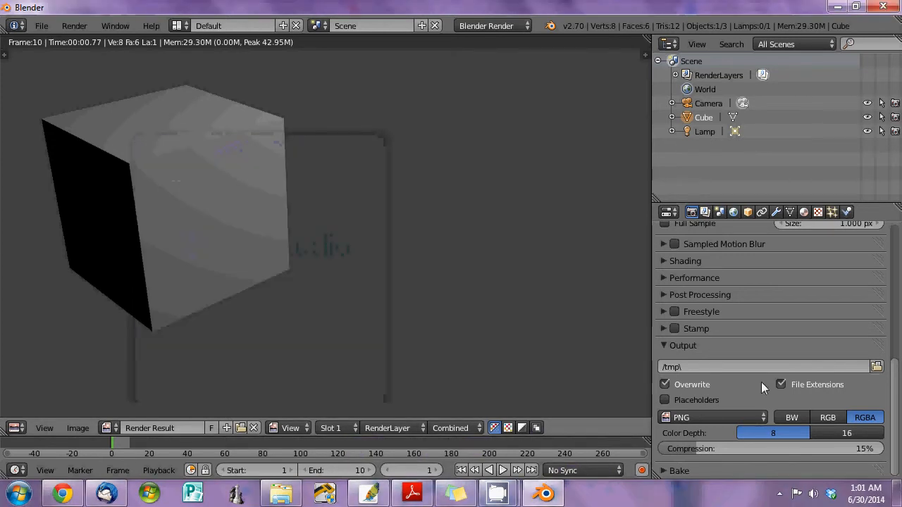
Look over the Timeline's editor type and start and end frames, and play the animation briefly before stopping it
{"action": "scroll", "coordinate": [804, 379], "scroll_direction": "up", "scroll_amount": 10}
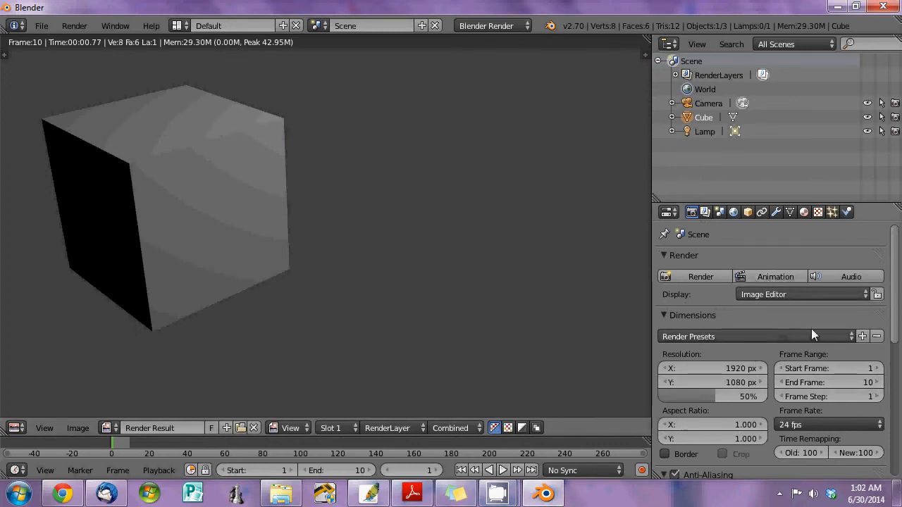
{"action": "left_click", "coordinate": [14, 470]}
{"action": "left_click", "coordinate": [29, 430]}
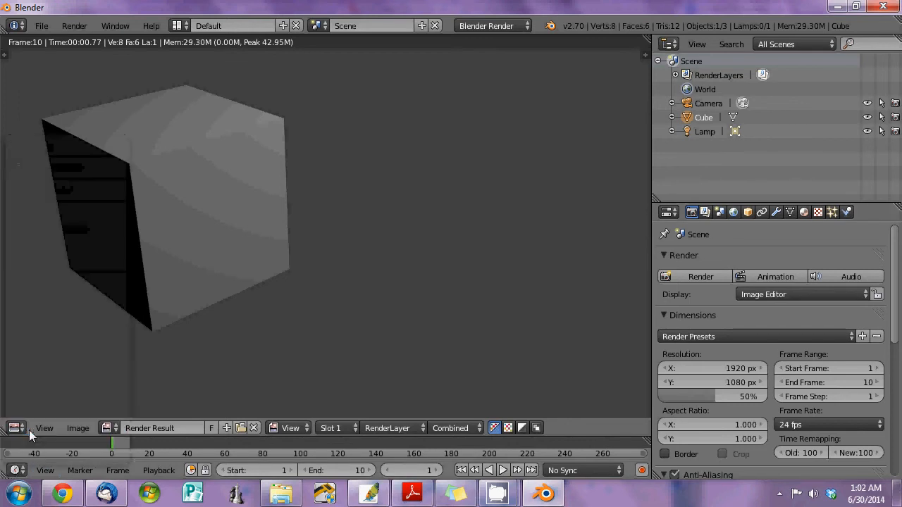
{"action": "left_click", "coordinate": [288, 471]}
{"action": "left_click", "coordinate": [224, 470]}
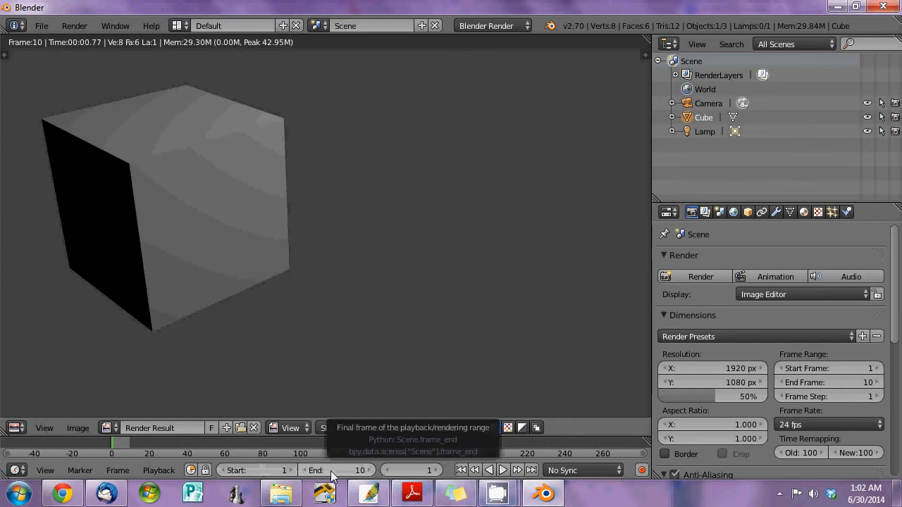
{"action": "left_click", "coordinate": [502, 472]}
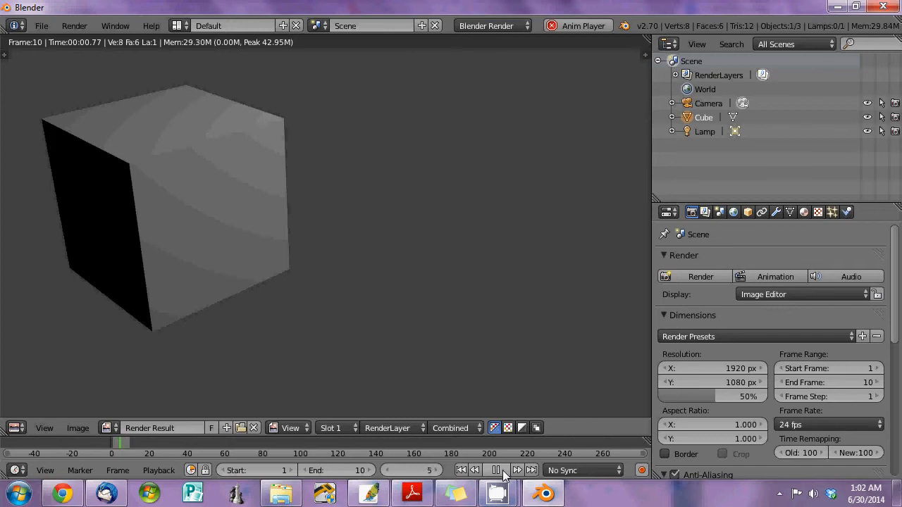
{"action": "left_click", "coordinate": [502, 472]}
Check the PNG output format and render the animation over frames 1 to 10 as an image sequence
{"action": "scroll", "coordinate": [867, 365], "scroll_direction": "down", "scroll_amount": 10}
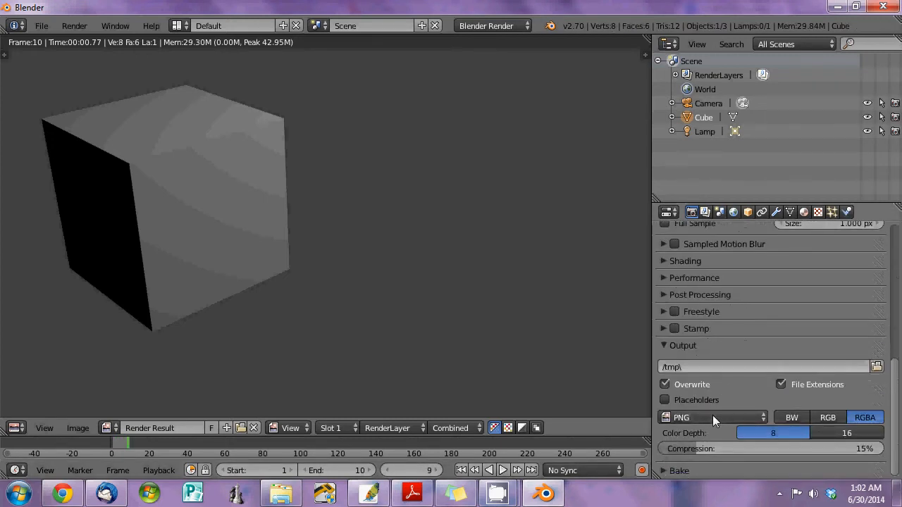
{"action": "scroll", "coordinate": [765, 408], "scroll_direction": "up", "scroll_amount": 10}
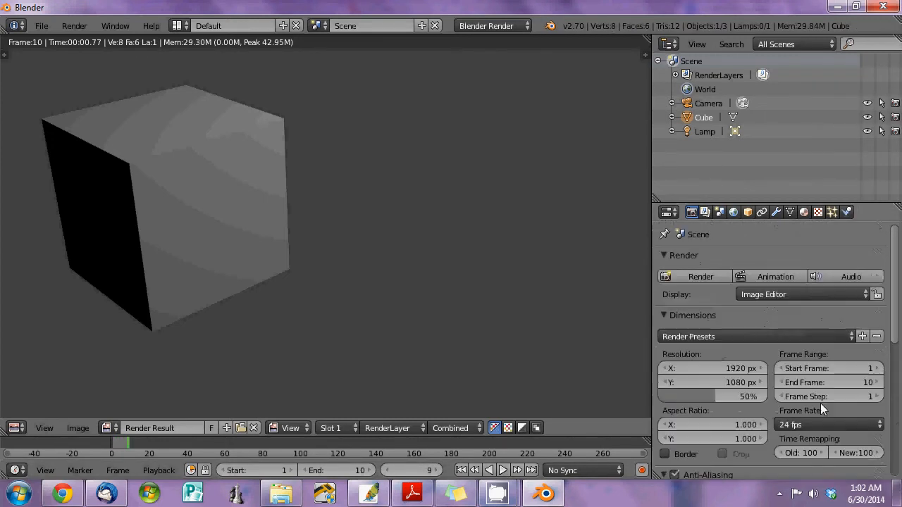
{"action": "left_click", "coordinate": [761, 276]}
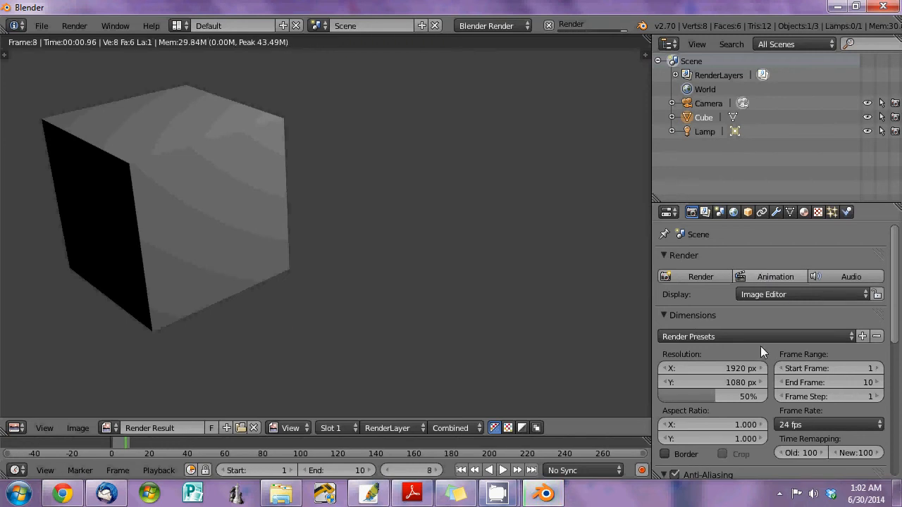
{"action": "scroll", "coordinate": [824, 331], "scroll_direction": "down", "scroll_amount": 10}
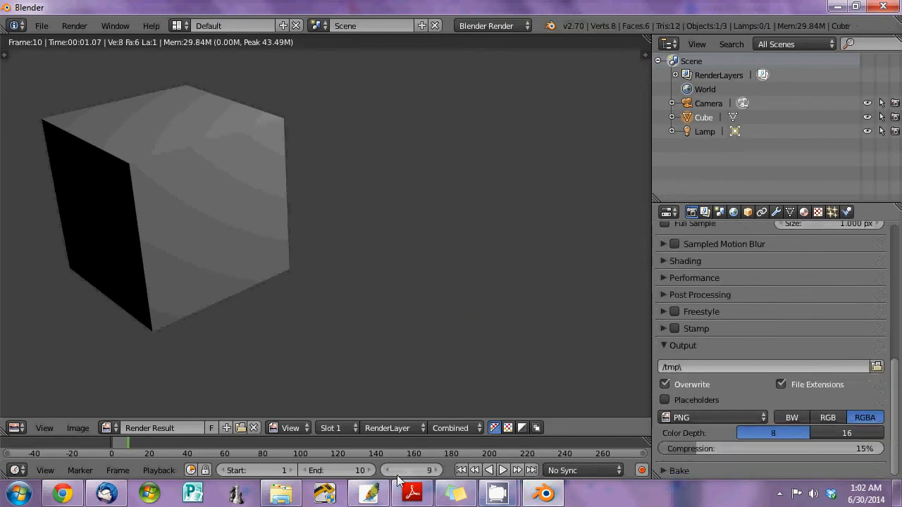
Switch to the tmp folder in Windows Explorer and preview the newly rendered PNG frames one after another
{"action": "left_click", "coordinate": [281, 493]}
{"action": "left_click", "coordinate": [240, 211]}
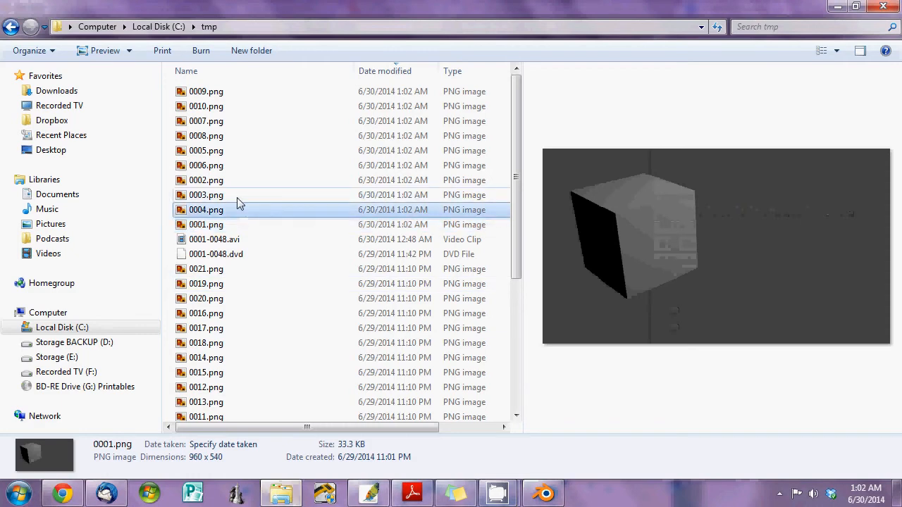
{"action": "left_click", "coordinate": [237, 195]}
{"action": "left_click", "coordinate": [236, 180]}
{"action": "left_click", "coordinate": [237, 166]}
{"action": "left_click", "coordinate": [238, 150]}
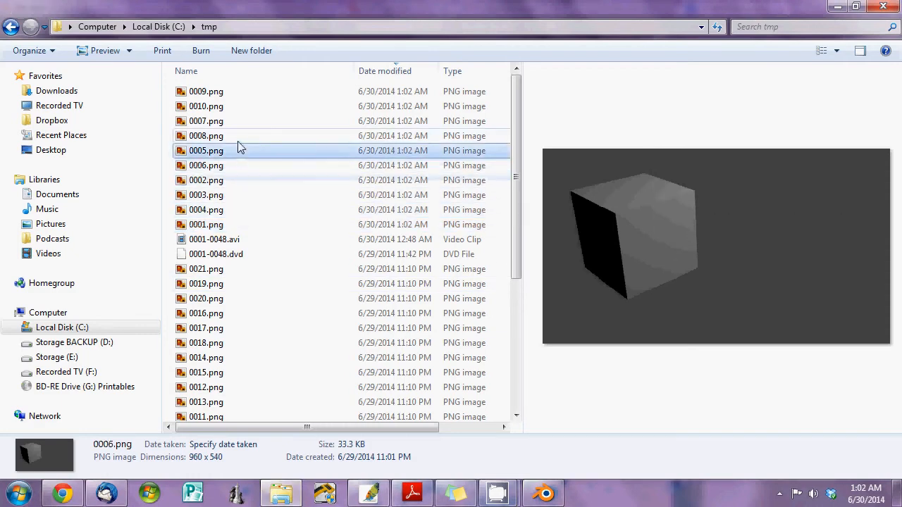
{"action": "left_click", "coordinate": [241, 136]}
{"action": "left_click", "coordinate": [241, 121]}
{"action": "left_click", "coordinate": [243, 106]}
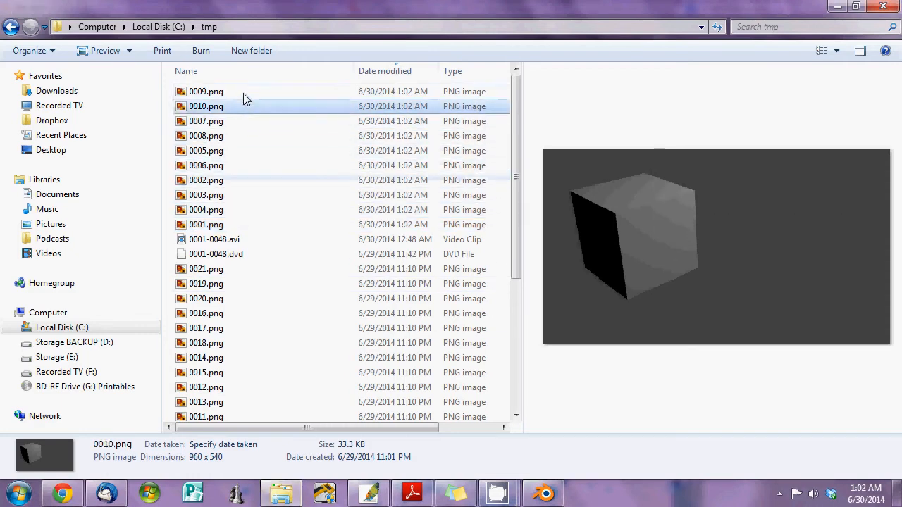
{"action": "left_click", "coordinate": [243, 93]}
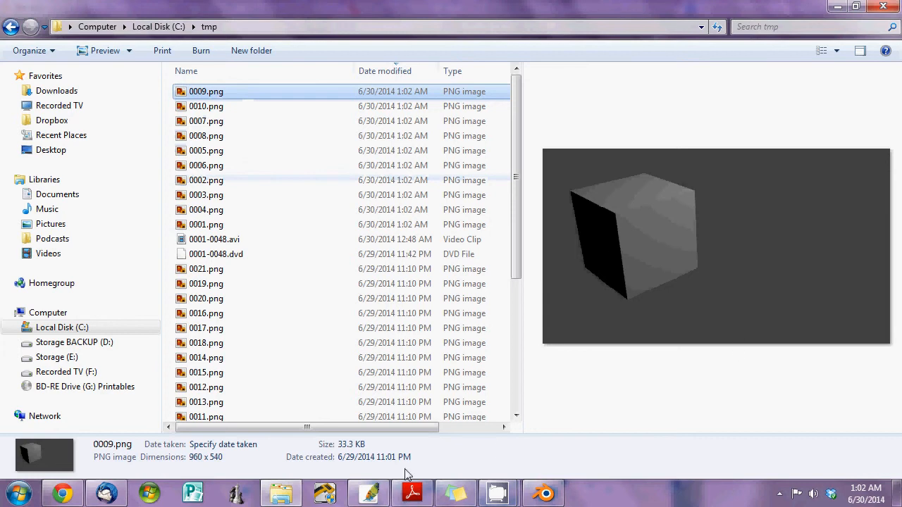
Switch to Blender, set the output file format to AVI Raw, and render the animation
{"action": "left_click", "coordinate": [543, 493]}
{"action": "left_click", "coordinate": [741, 418]}
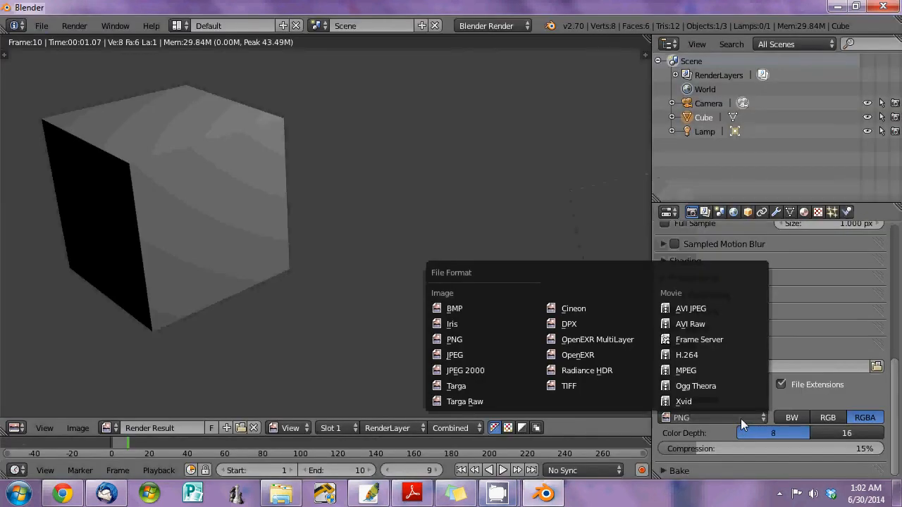
{"action": "left_click", "coordinate": [702, 324]}
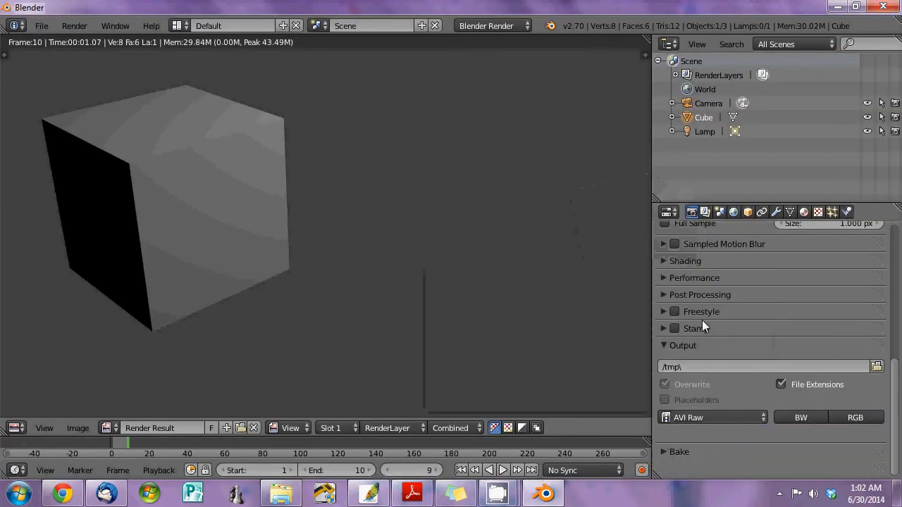
{"action": "scroll", "coordinate": [798, 348], "scroll_direction": "up", "scroll_amount": 4}
{"action": "scroll", "coordinate": [796, 344], "scroll_direction": "up", "scroll_amount": 5}
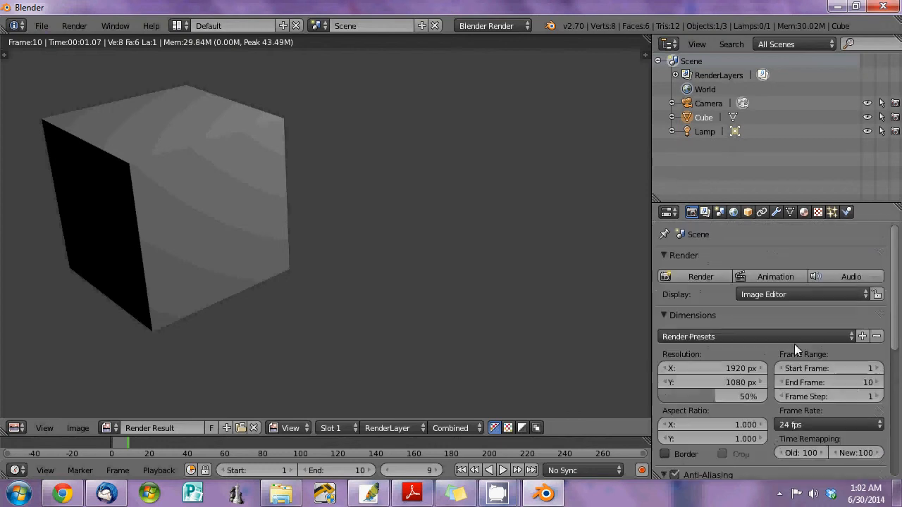
{"action": "left_click", "coordinate": [791, 279]}
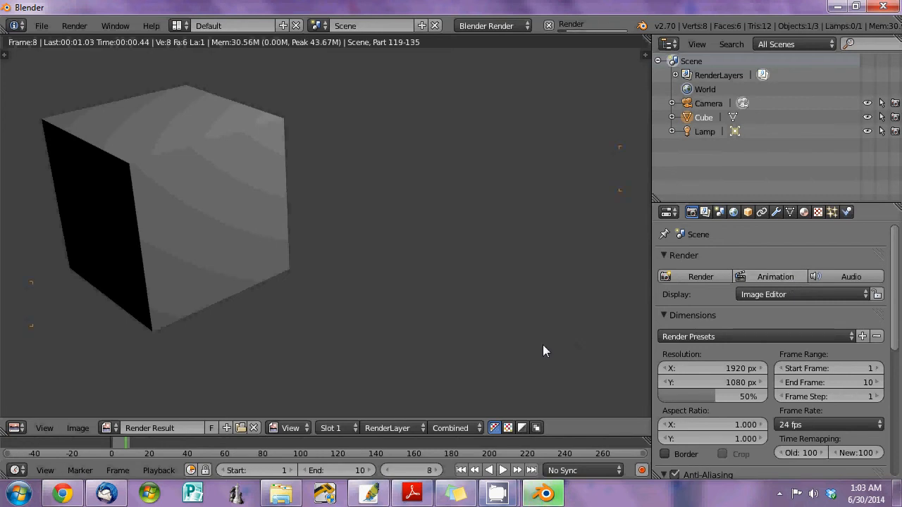
Switch to the tmp folder in Windows Explorer and play 0001-0010.avi in the preview
{"action": "left_click", "coordinate": [285, 501]}
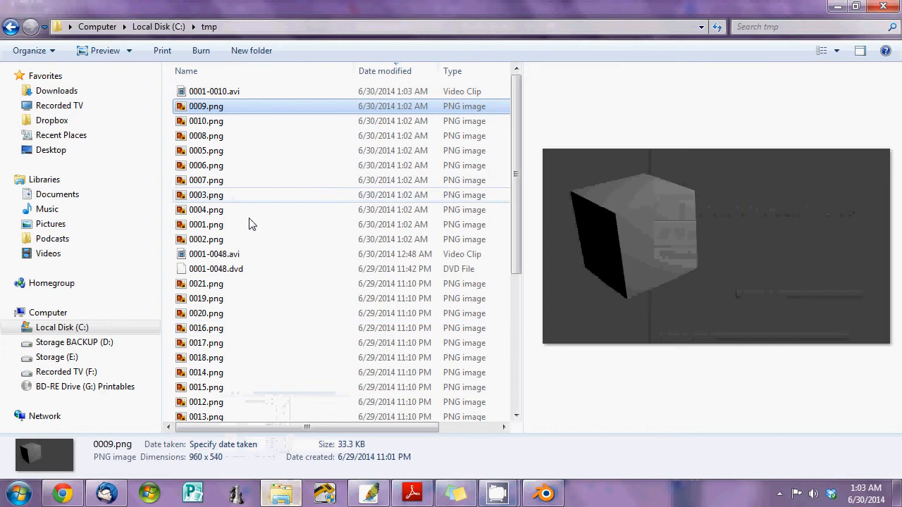
{"action": "left_click", "coordinate": [247, 93]}
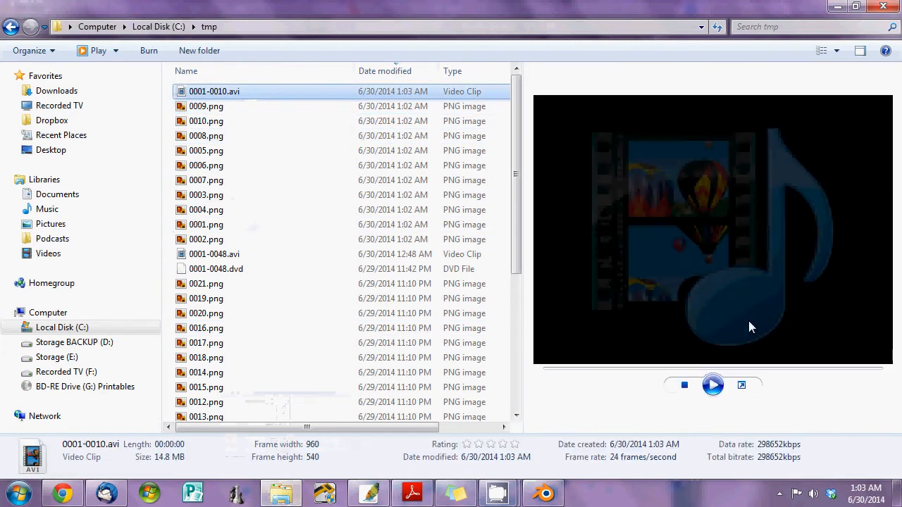
{"action": "left_click", "coordinate": [713, 386]}
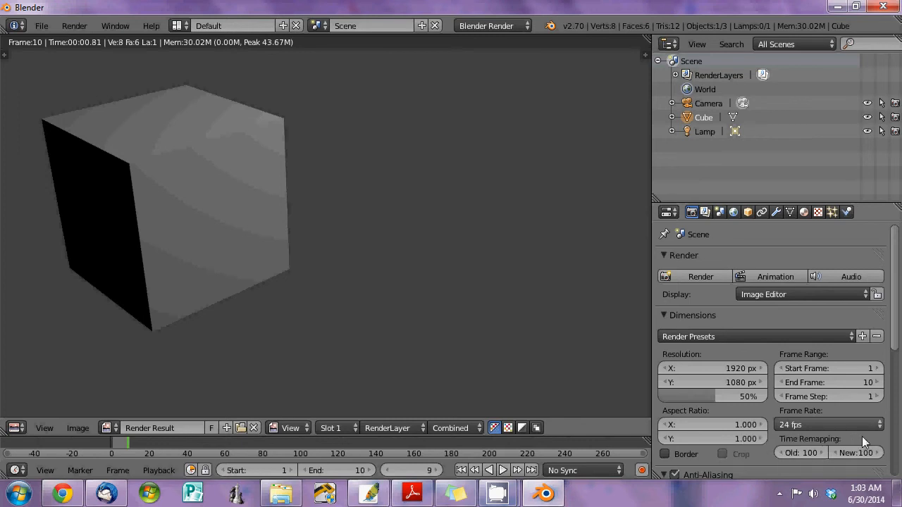
Render the current frame 9 as a still image
{"action": "scroll", "coordinate": [832, 436], "scroll_direction": "down", "scroll_amount": 12}
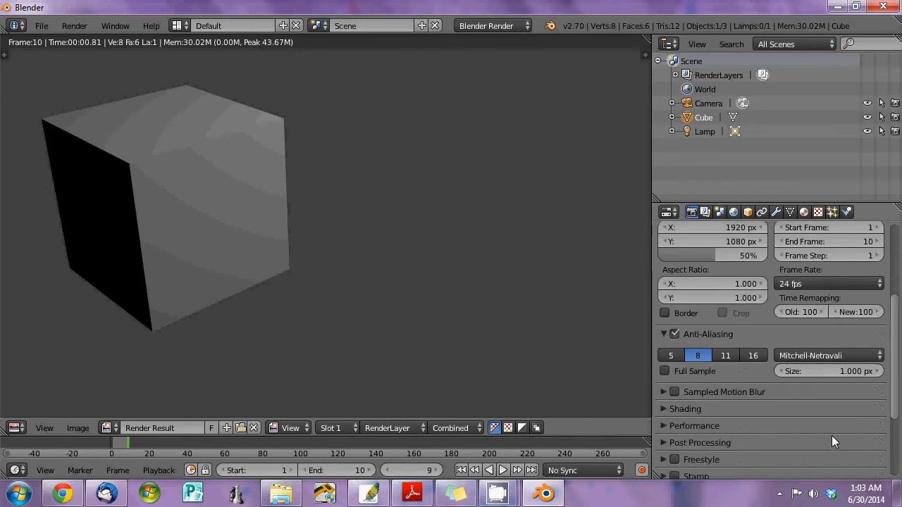
{"action": "scroll", "coordinate": [831, 435], "scroll_direction": "up", "scroll_amount": 12}
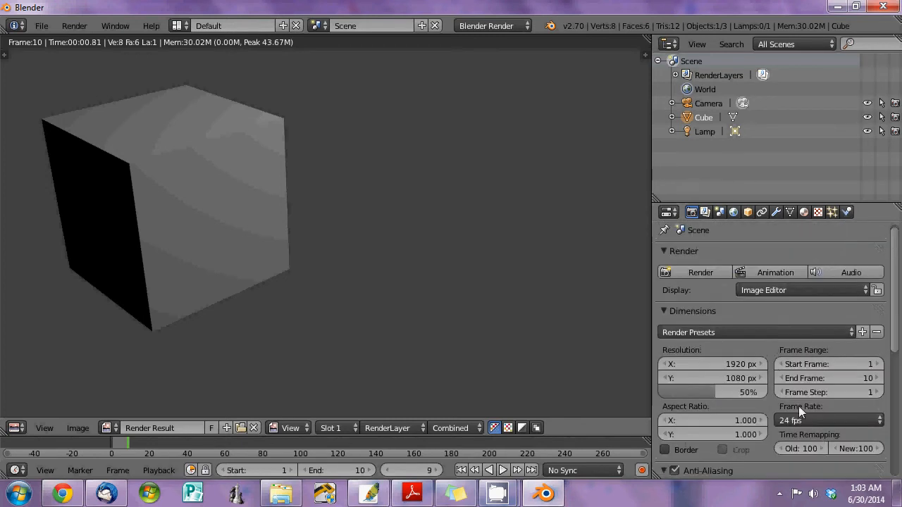
{"action": "left_click", "coordinate": [692, 277]}
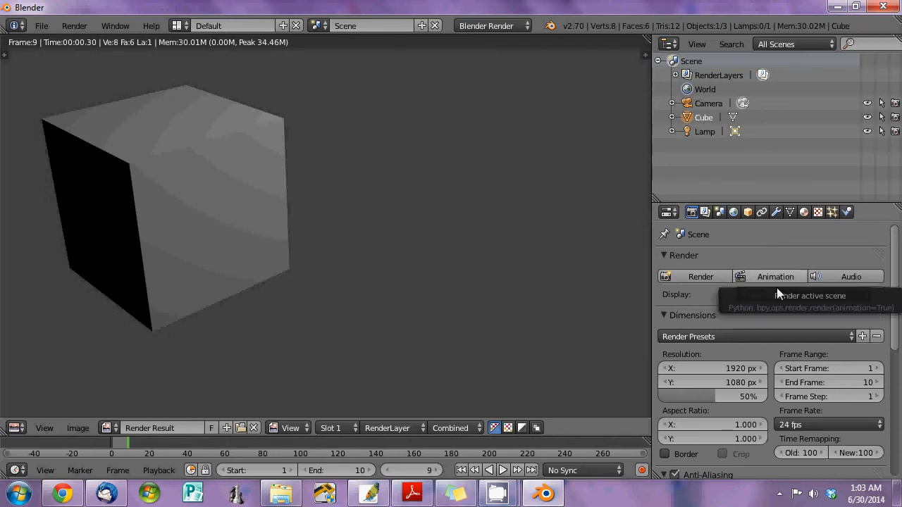
Review the render output settings and change the main editor from the rendered image to the 3D View
{"action": "scroll", "coordinate": [732, 395], "scroll_direction": "down", "scroll_amount": 4}
{"action": "scroll", "coordinate": [745, 387], "scroll_direction": "down", "scroll_amount": 5}
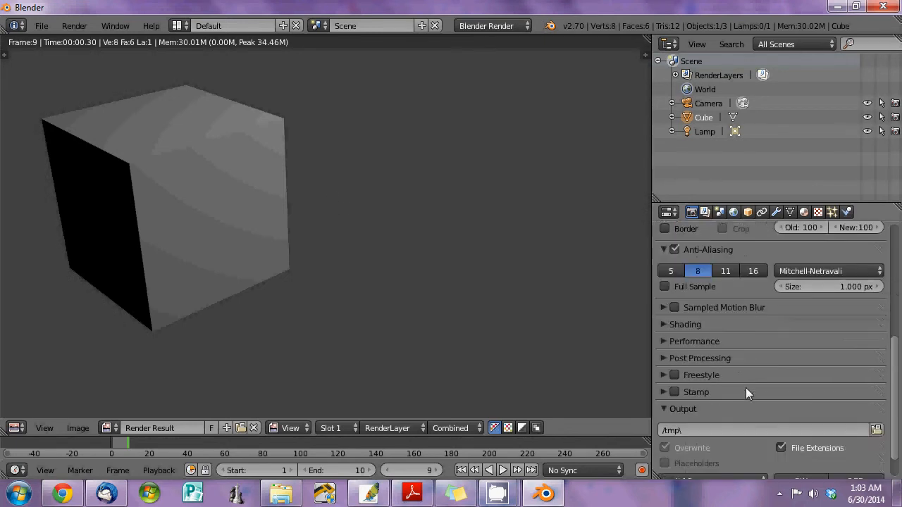
{"action": "left_click", "coordinate": [16, 427]}
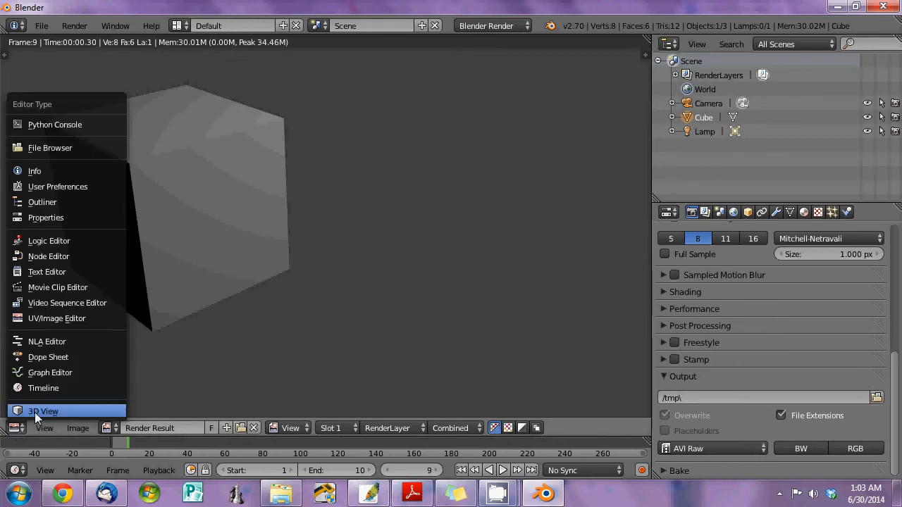
{"action": "left_click", "coordinate": [35, 412]}
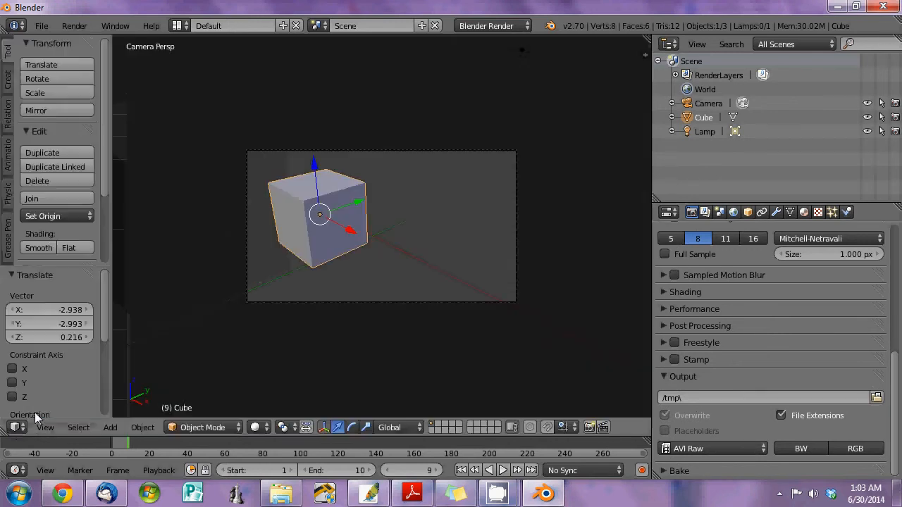
Examine the render layer, scene and world properties, including camera, units, keying sets and sky options
{"action": "left_click", "coordinate": [705, 212]}
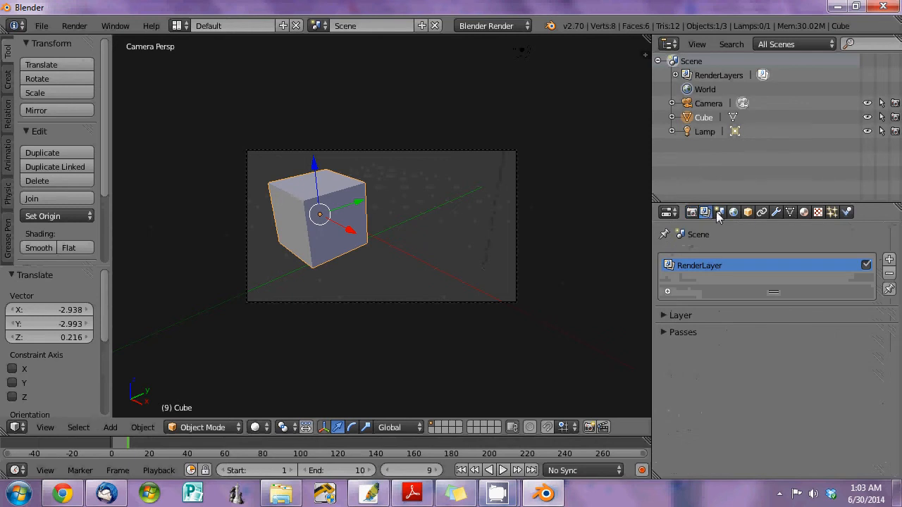
{"action": "left_click", "coordinate": [719, 212]}
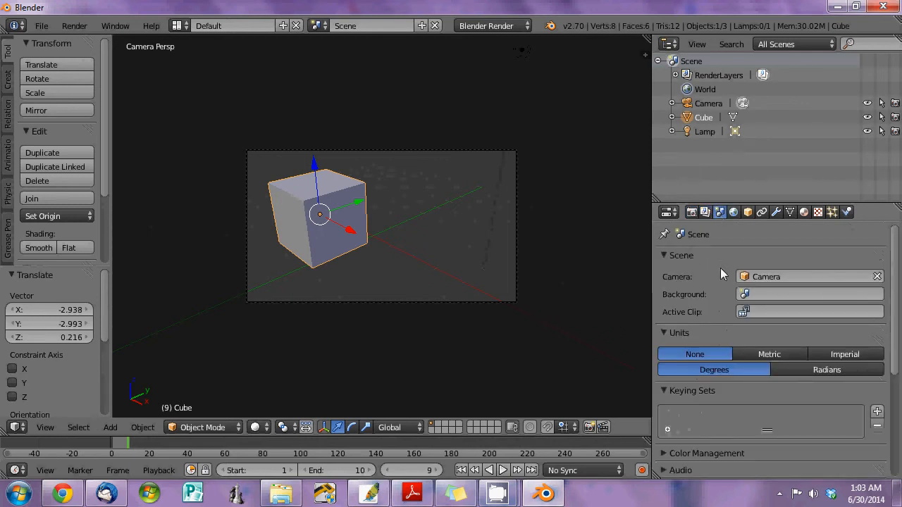
{"action": "scroll", "coordinate": [715, 293], "scroll_direction": "down", "scroll_amount": 3}
{"action": "scroll", "coordinate": [715, 293], "scroll_direction": "up", "scroll_amount": 3}
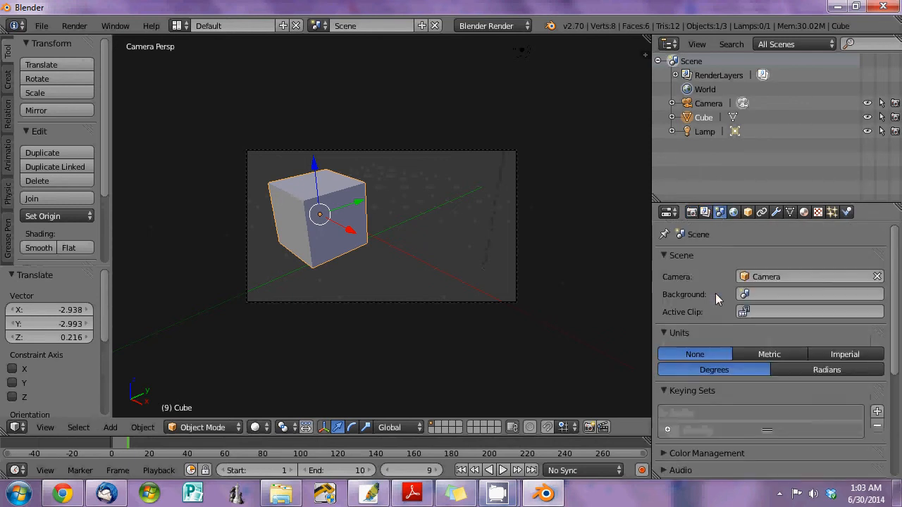
{"action": "scroll", "coordinate": [715, 293], "scroll_direction": "down", "scroll_amount": 5}
{"action": "scroll", "coordinate": [715, 293], "scroll_direction": "down", "scroll_amount": 1}
{"action": "scroll", "coordinate": [715, 293], "scroll_direction": "up", "scroll_amount": 6}
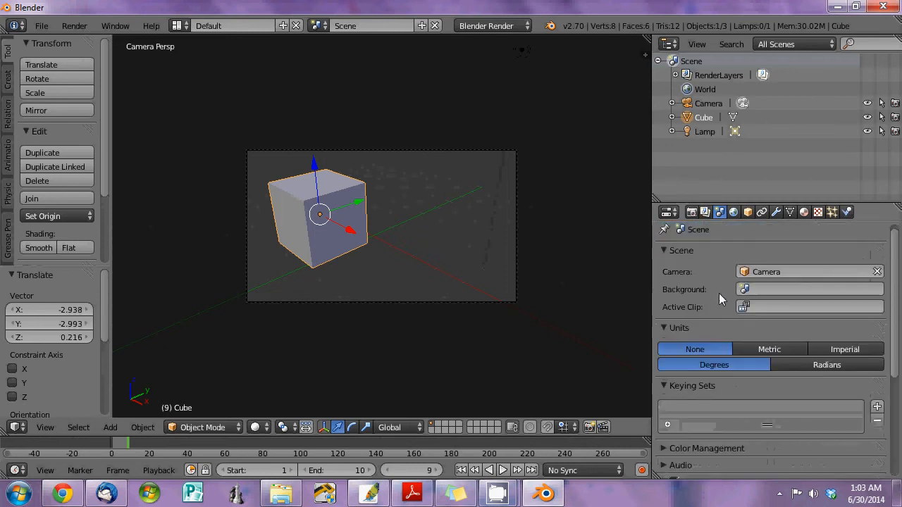
{"action": "left_click", "coordinate": [733, 213]}
{"action": "scroll", "coordinate": [800, 350], "scroll_direction": "down", "scroll_amount": 2}
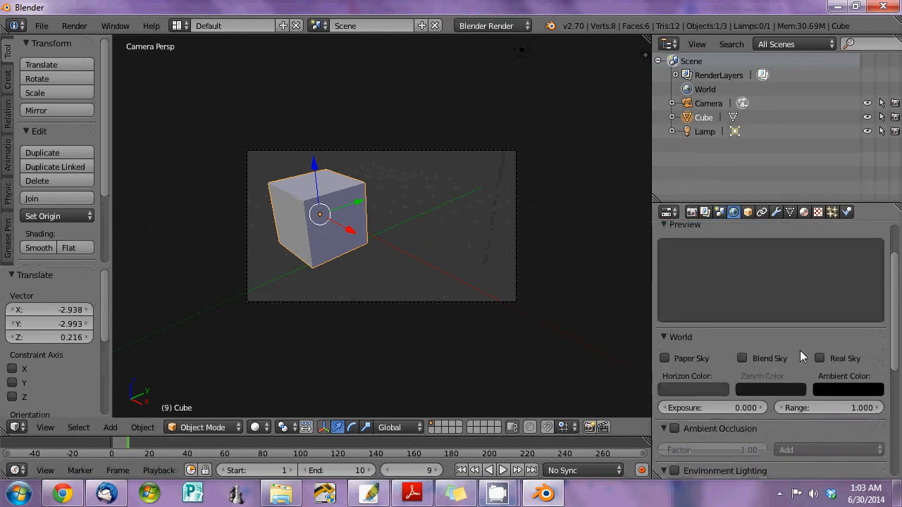
Switch to the tmp folder in Windows Explorer to preview 0007.png and its background, and return to Blender
{"action": "key", "text": "alt+Tab"}
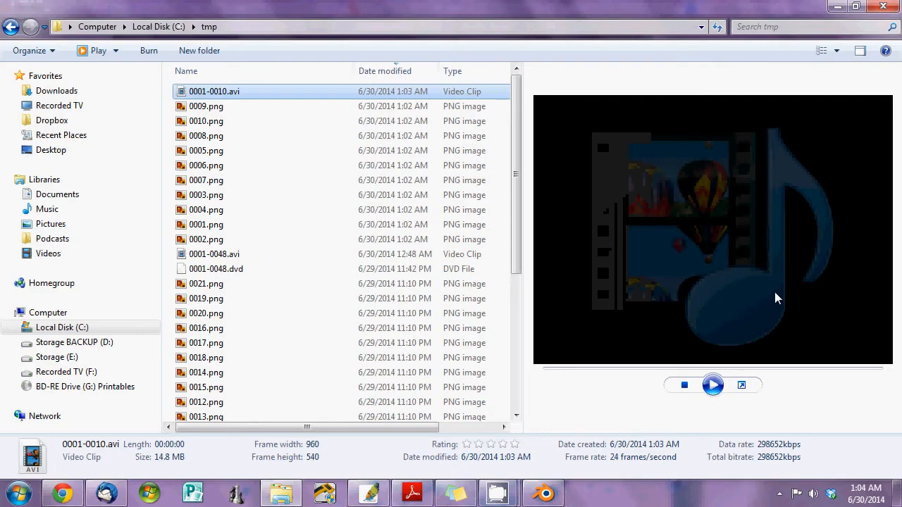
{"action": "left_click", "coordinate": [346, 181]}
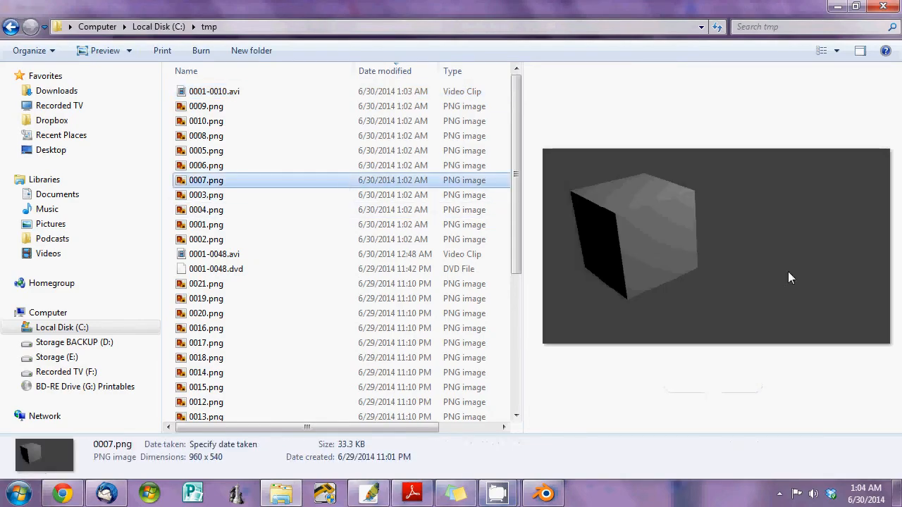
{"action": "key", "text": "alt+Tab"}
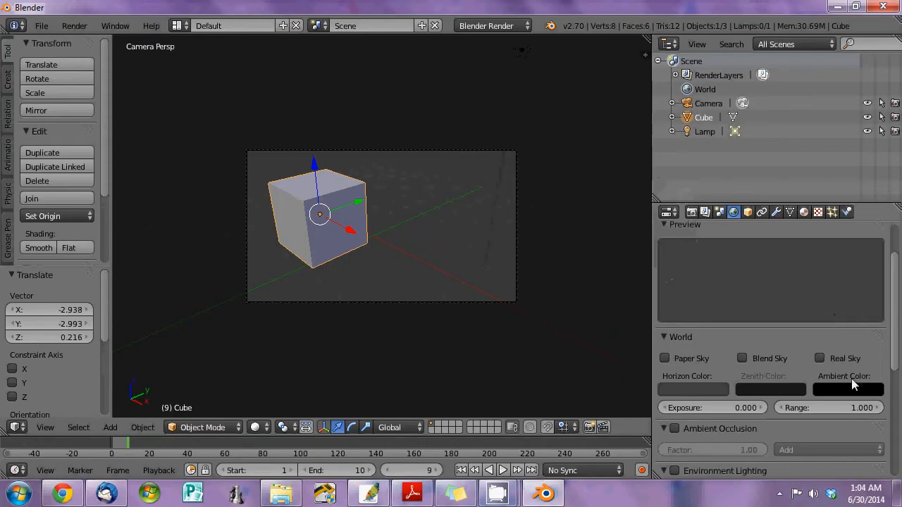
Try the world's Paper Sky option and set the horizon color to a saturated deep blue
{"action": "left_click", "coordinate": [664, 358]}
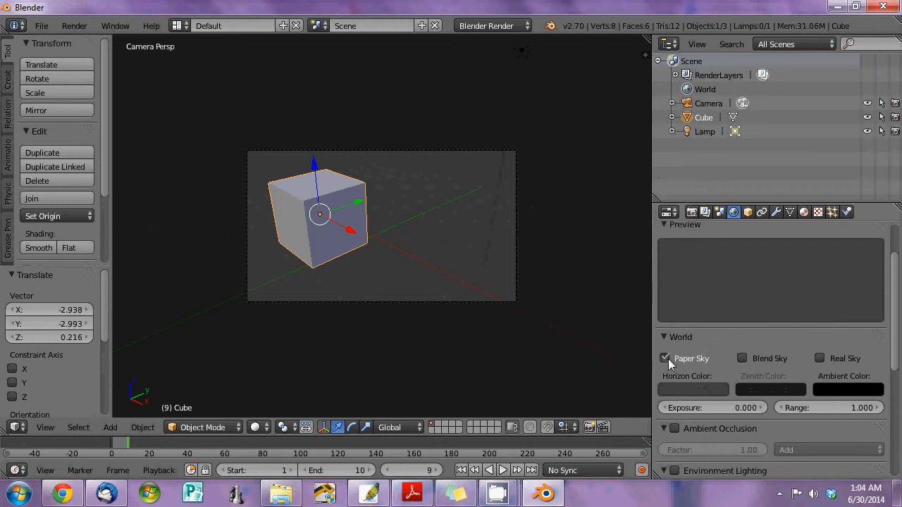
{"action": "left_click", "coordinate": [710, 388]}
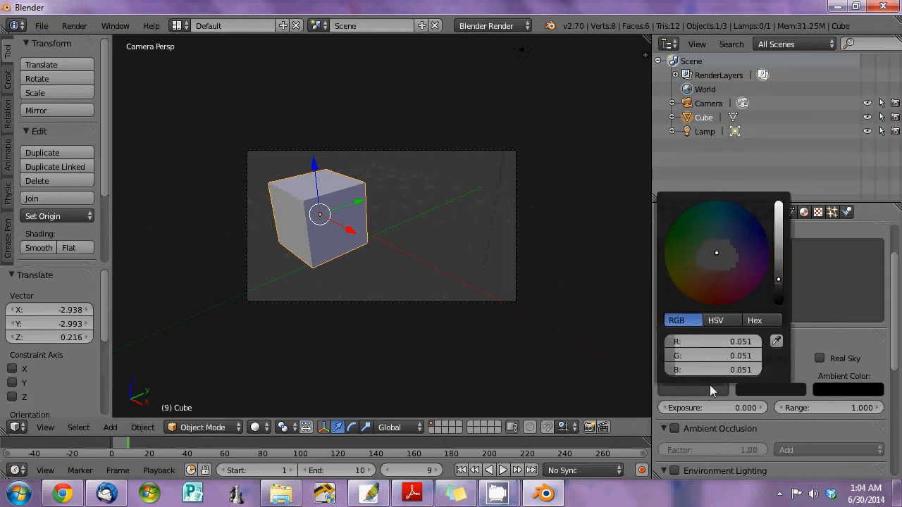
{"action": "left_click", "coordinate": [761, 241]}
{"action": "left_click_drag", "start_coordinate": [762, 240], "coordinate": [752, 220]}
{"action": "left_click_drag", "start_coordinate": [777, 267], "coordinate": [777, 241]}
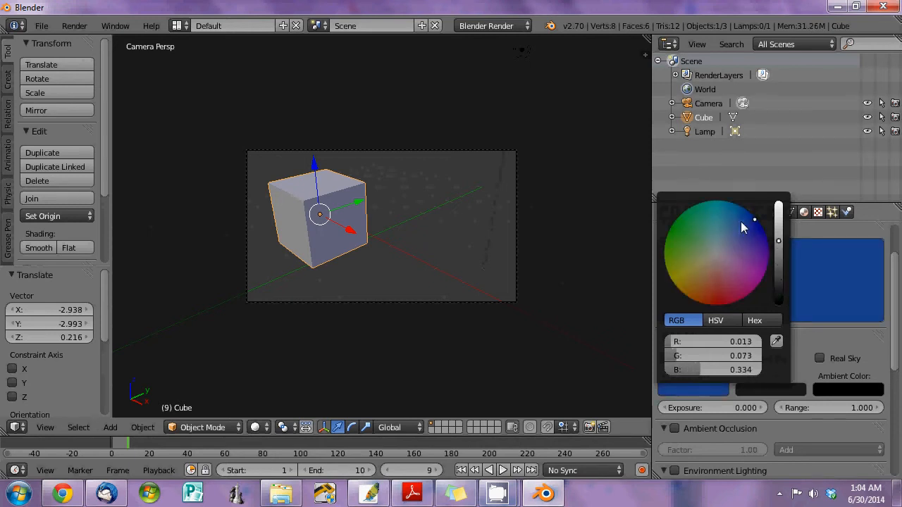
{"action": "left_click", "coordinate": [759, 227]}
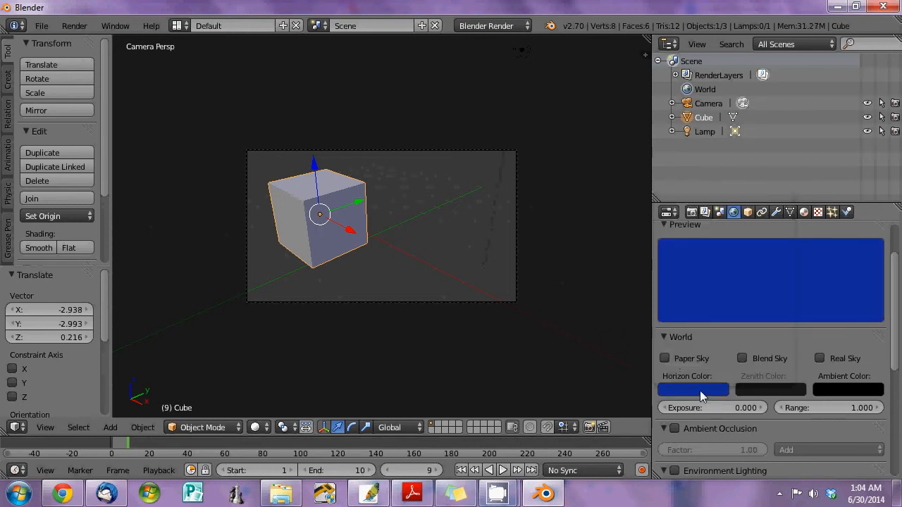
Inspect the world's zenith color, set the ambient color to mid grey, and enable Blend Sky
{"action": "left_click", "coordinate": [775, 390]}
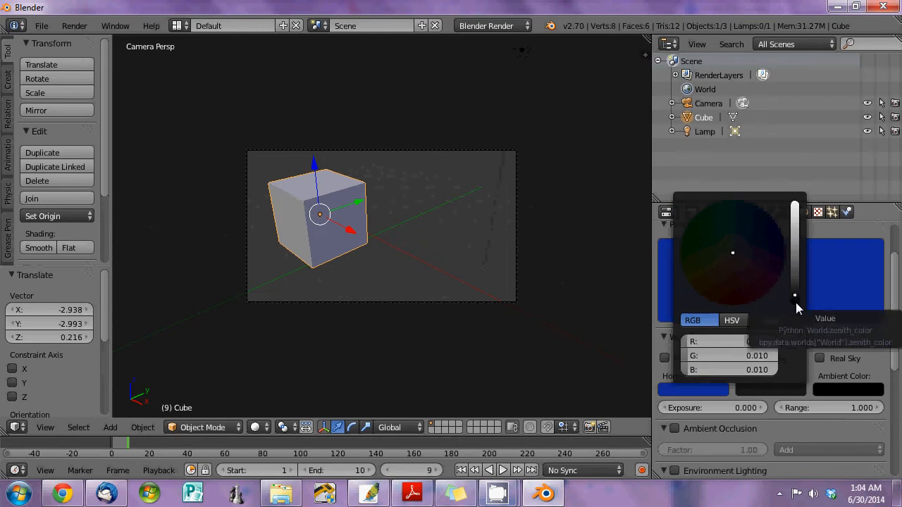
{"action": "left_click", "coordinate": [856, 390]}
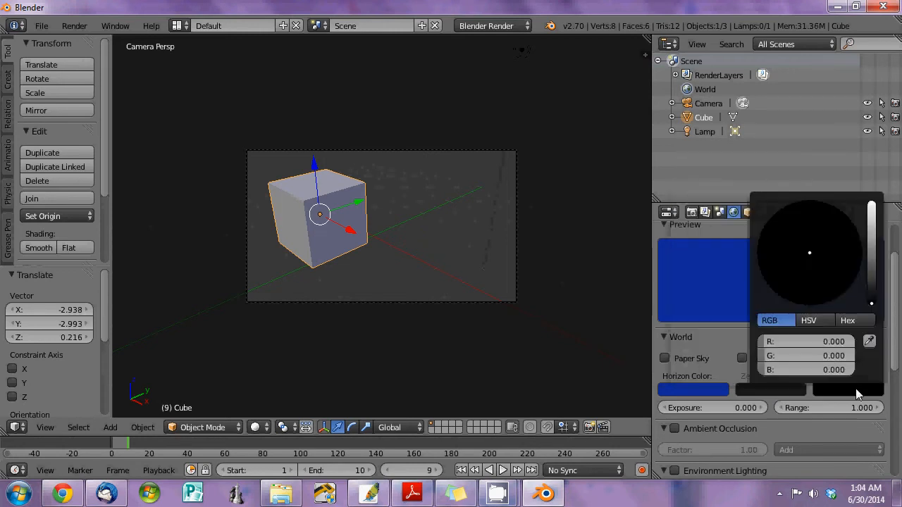
{"action": "left_click", "coordinate": [871, 252]}
{"action": "left_click", "coordinate": [873, 259]}
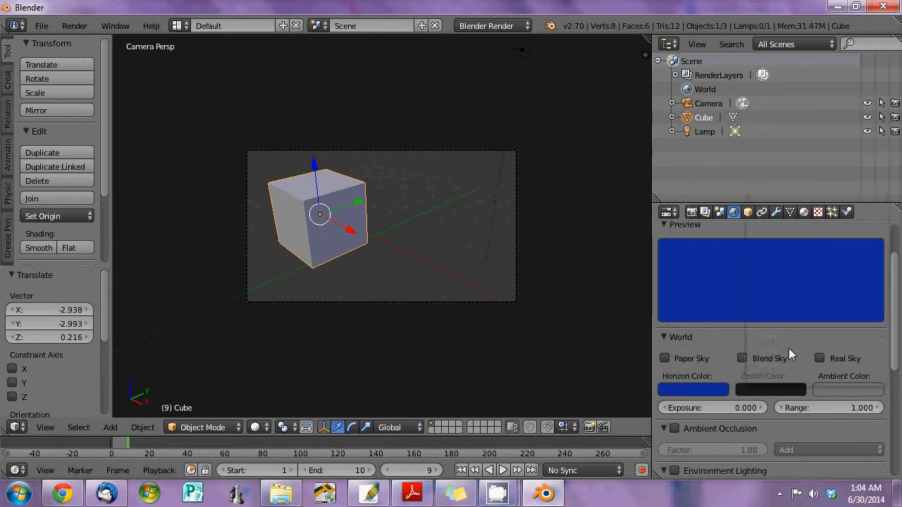
{"action": "left_click", "coordinate": [767, 355]}
Render frame 9 with the new blue blended sky and bring the whole rendered image into view
{"action": "scroll", "coordinate": [803, 357], "scroll_direction": "up", "scroll_amount": 1}
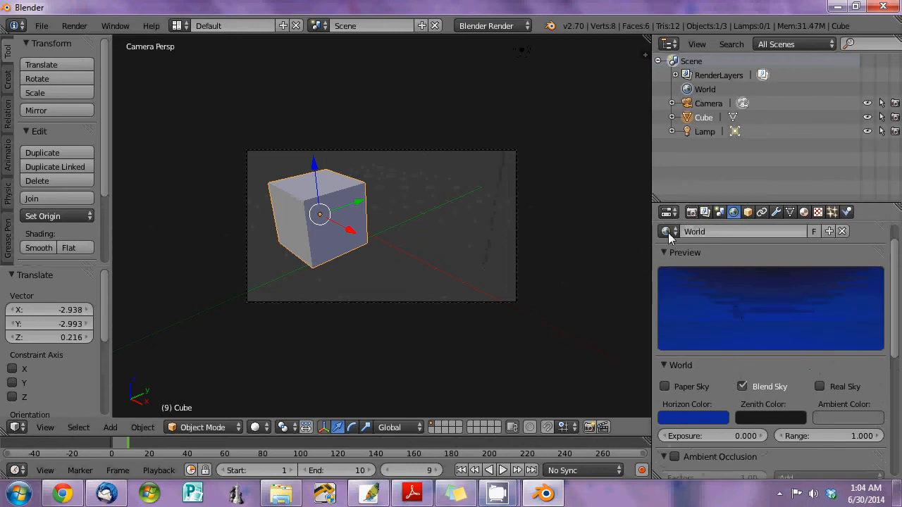
{"action": "left_click", "coordinate": [691, 212]}
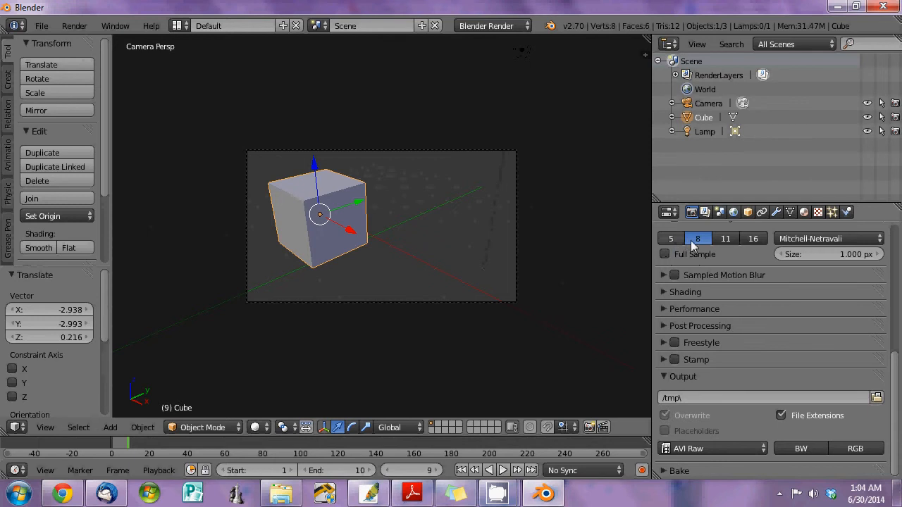
{"action": "scroll", "coordinate": [687, 245], "scroll_direction": "up", "scroll_amount": 9}
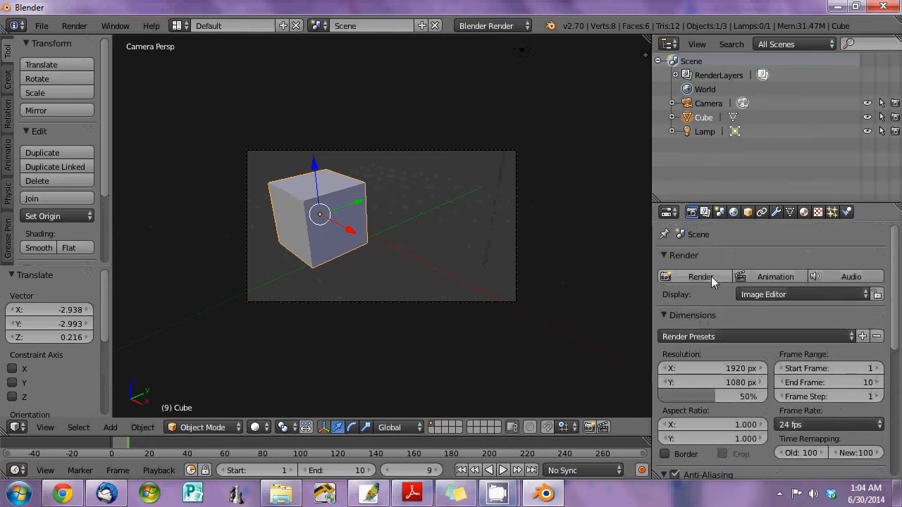
{"action": "left_click", "coordinate": [711, 276]}
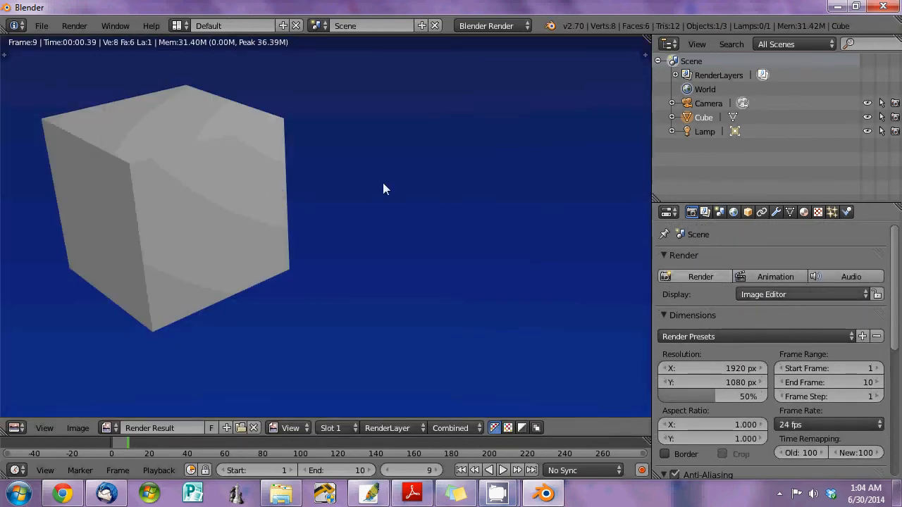
{"action": "scroll", "coordinate": [349, 215], "scroll_direction": "down", "scroll_amount": 2}
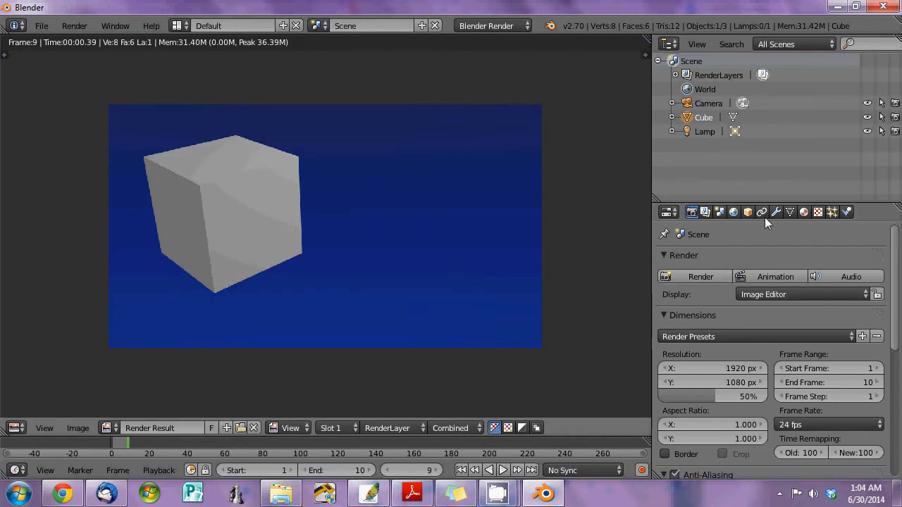
Review the world's sky, ambient occlusion, environment lighting, indirect lighting and gather settings
{"action": "left_click", "coordinate": [735, 212]}
{"action": "scroll", "coordinate": [840, 354], "scroll_direction": "down", "scroll_amount": 3}
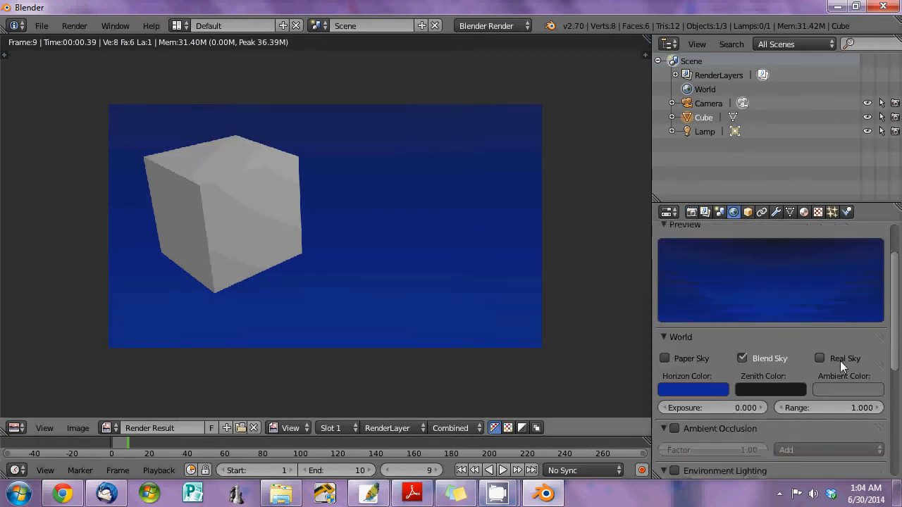
{"action": "scroll", "coordinate": [839, 360], "scroll_direction": "down", "scroll_amount": 5}
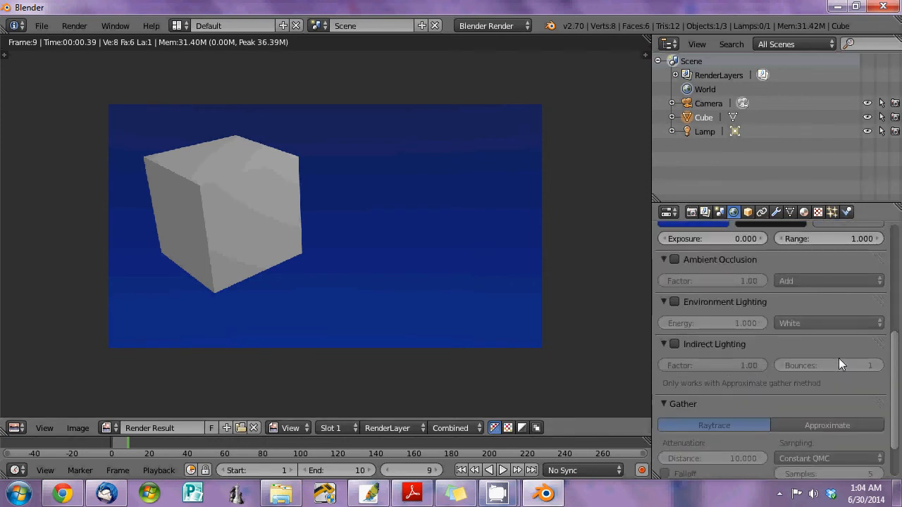
{"action": "scroll", "coordinate": [837, 357], "scroll_direction": "down", "scroll_amount": 2}
{"action": "scroll", "coordinate": [814, 362], "scroll_direction": "up", "scroll_amount": 10}
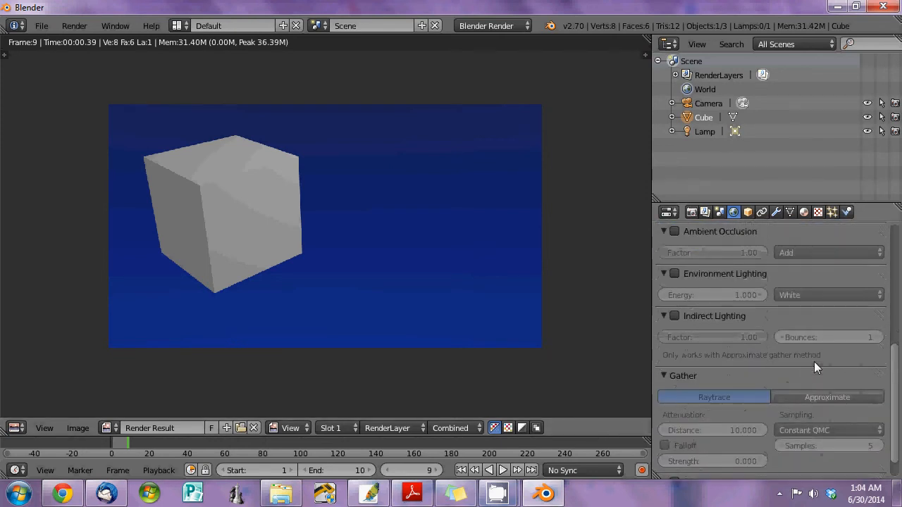
Examine the cube's object transform, mesh data, material and texture properties one after another
{"action": "left_click", "coordinate": [747, 212]}
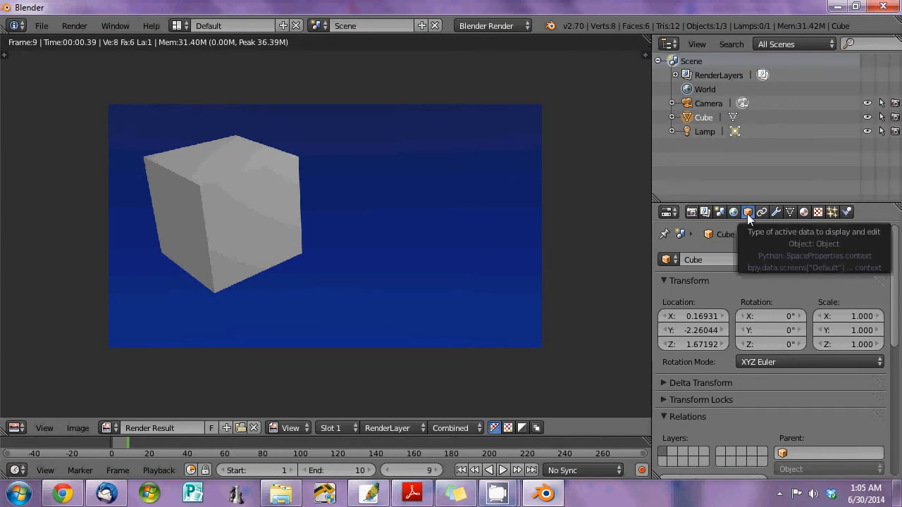
{"action": "left_click", "coordinate": [790, 212]}
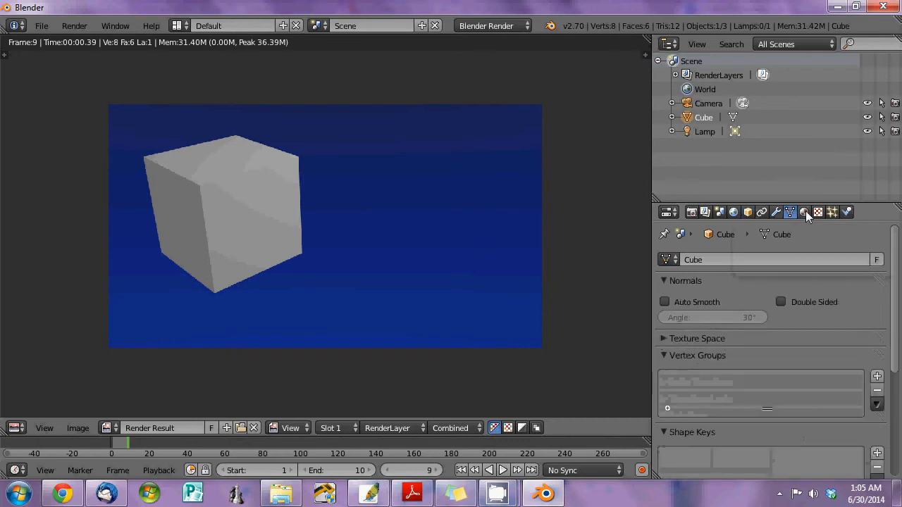
{"action": "left_click", "coordinate": [805, 213]}
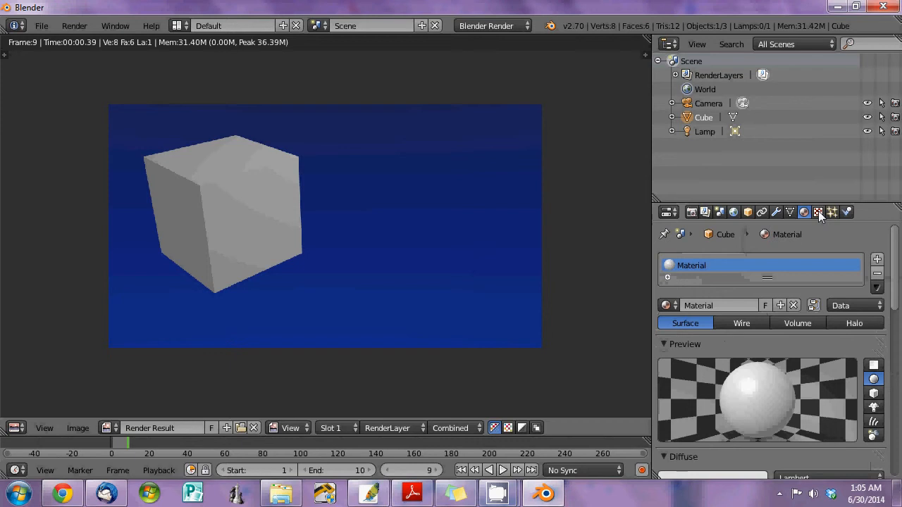
{"action": "left_click", "coordinate": [818, 212]}
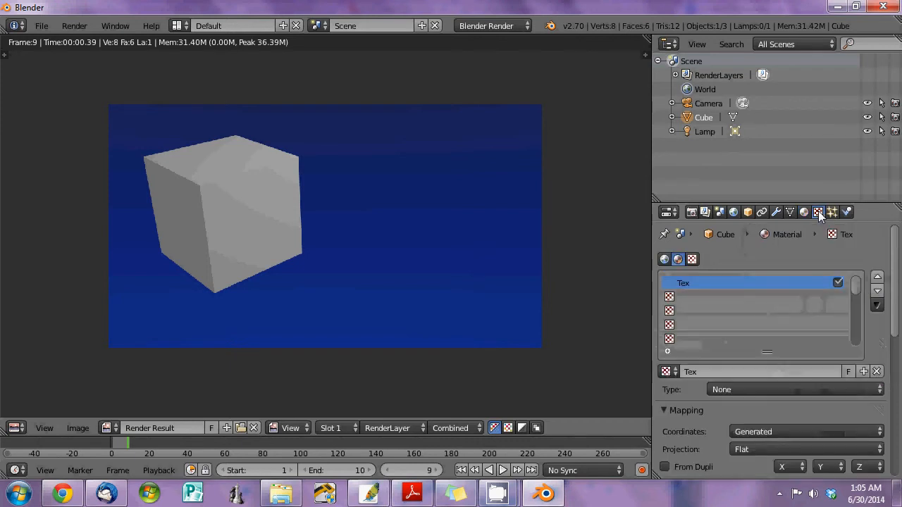
Show the cube's object properties again and change the main editor from the rendered image to the 3D View
{"action": "left_click", "coordinate": [746, 212]}
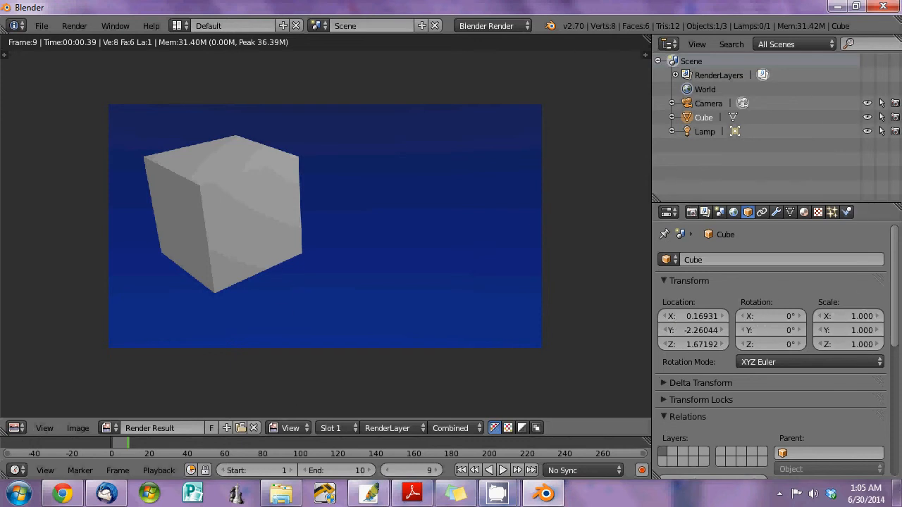
{"action": "left_click", "coordinate": [15, 428]}
{"action": "left_click", "coordinate": [39, 413]}
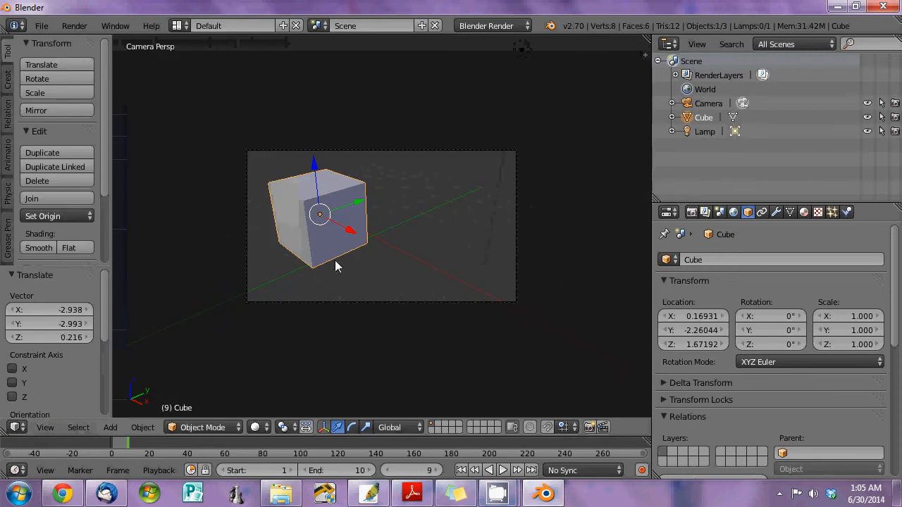
Set the cube's X scale to 2 so it stretches along the X axis
{"action": "middle_click_drag", "start_coordinate": [316, 220], "coordinate": [388, 225]}
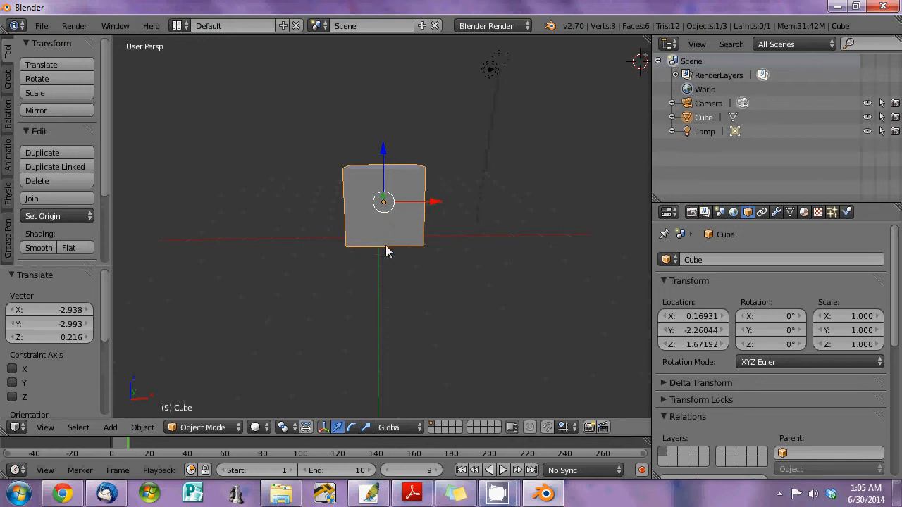
{"action": "left_click", "coordinate": [851, 316]}
{"action": "type", "text": "2"}
{"action": "key", "text": "Return"}
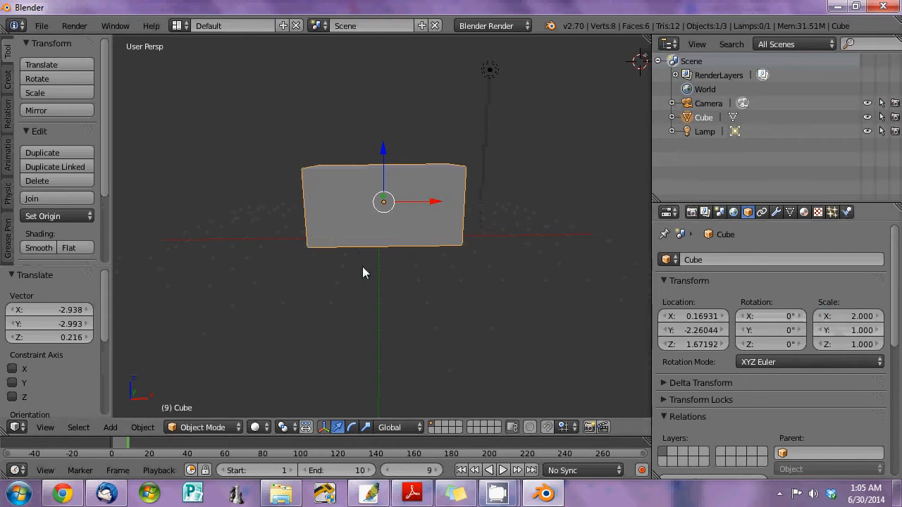
{"action": "mouse_move", "coordinate": [362, 272]}
{"action": "middle_mouse_down"}
{"action": "mouse_move", "coordinate": [378, 288]}
{"action": "mouse_move", "coordinate": [372, 338]}
{"action": "mouse_move", "coordinate": [398, 336]}
{"action": "mouse_move", "coordinate": [397, 278]}
{"action": "mouse_move", "coordinate": [489, 282]}
{"action": "mouse_move", "coordinate": [501, 237]}
{"action": "mouse_move", "coordinate": [443, 282]}
{"action": "mouse_move", "coordinate": [364, 282]}
{"action": "middle_mouse_up"}
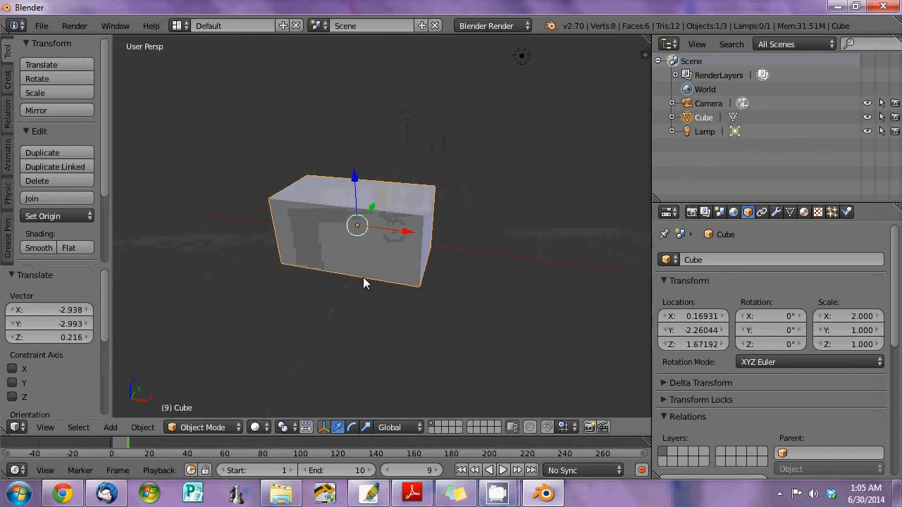
Rotate the cube to 45° about the X axis using its object transform values
{"action": "left_click", "coordinate": [789, 317]}
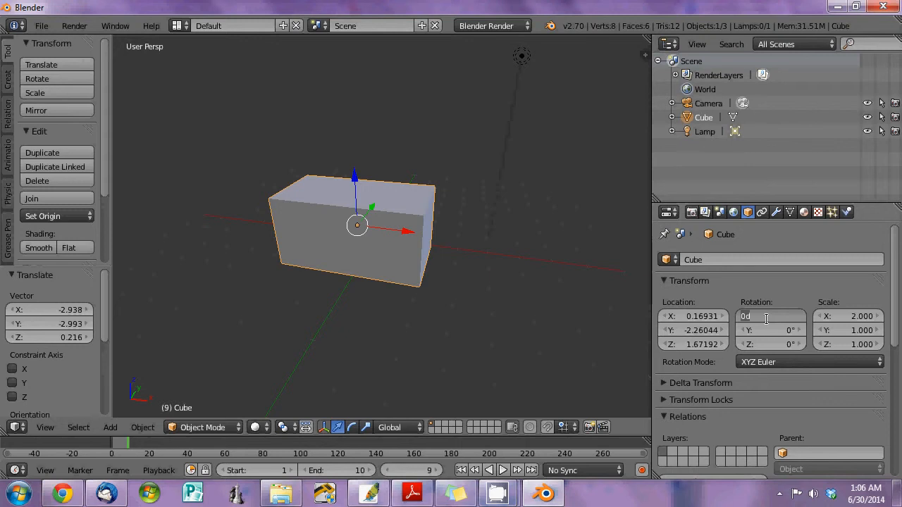
{"action": "type", "text": "90"}
{"action": "key", "text": "Return"}
{"action": "left_click", "coordinate": [784, 316]}
{"action": "key", "text": "Return"}
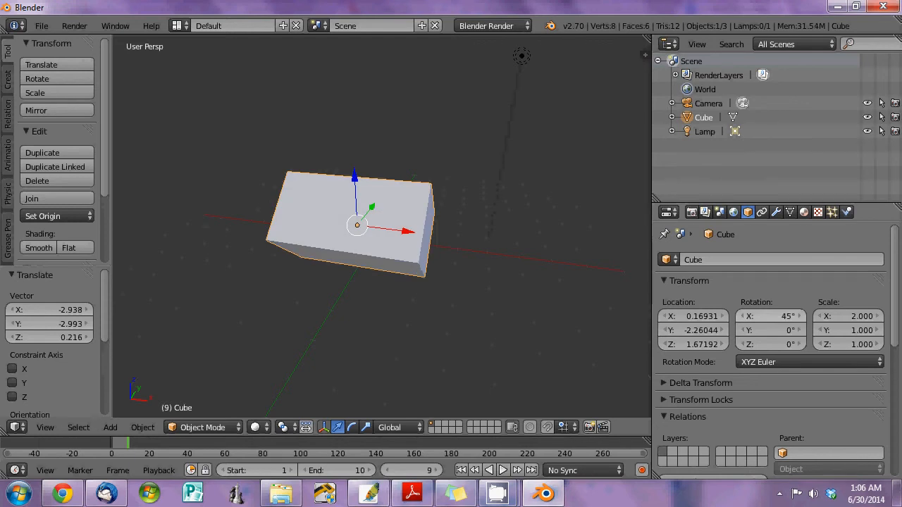
Set the cube's X rotation back to 0°
{"action": "left_click", "coordinate": [770, 316]}
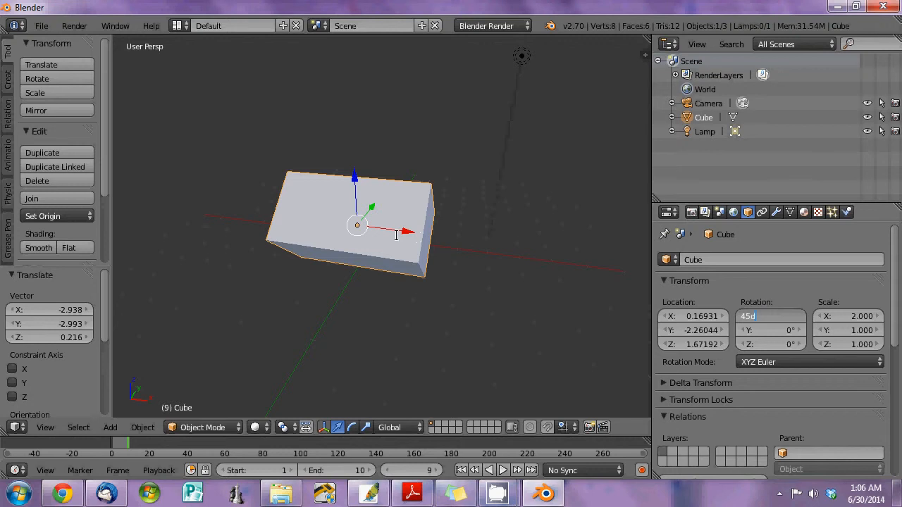
{"action": "double_click", "coordinate": [773, 317]}
{"action": "type", "text": "0"}
{"action": "key", "text": "Return"}
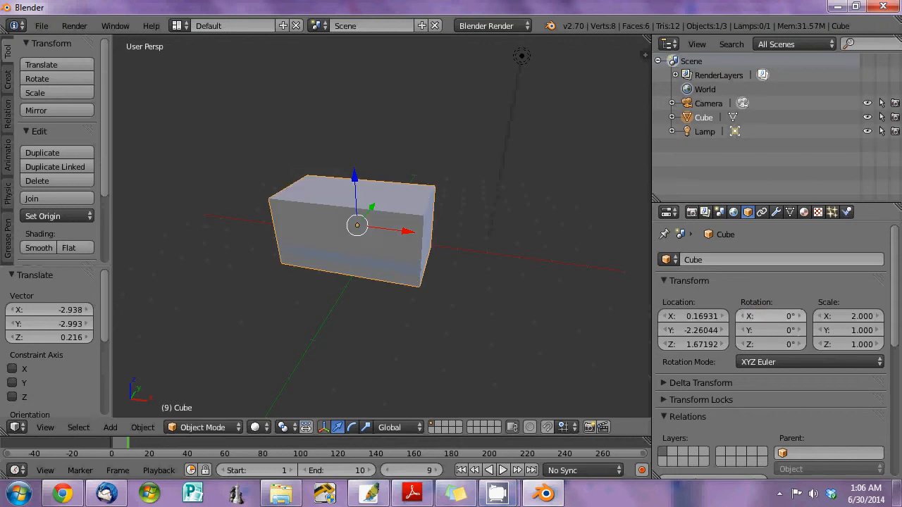
Try a 45° rotation of the cube about the Y axis and return it to 0°
{"action": "left_click", "coordinate": [784, 331]}
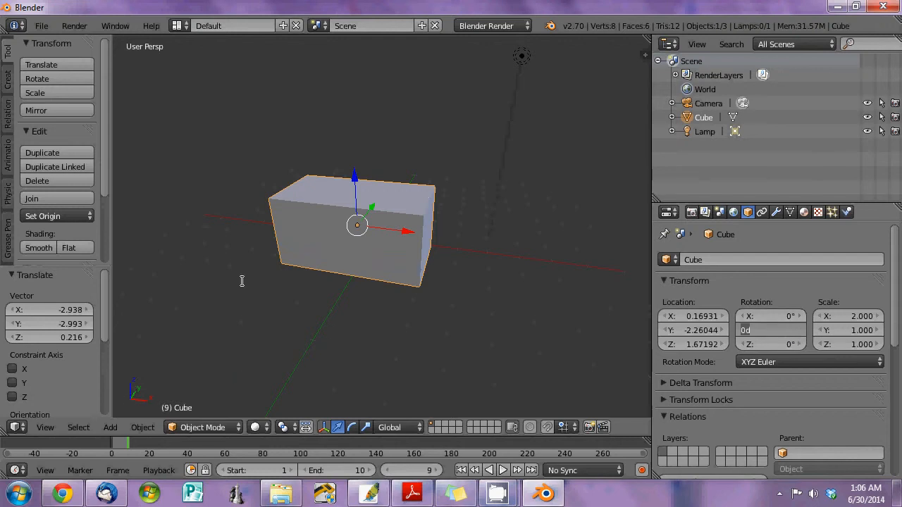
{"action": "type", "text": "45"}
{"action": "key", "text": "Return"}
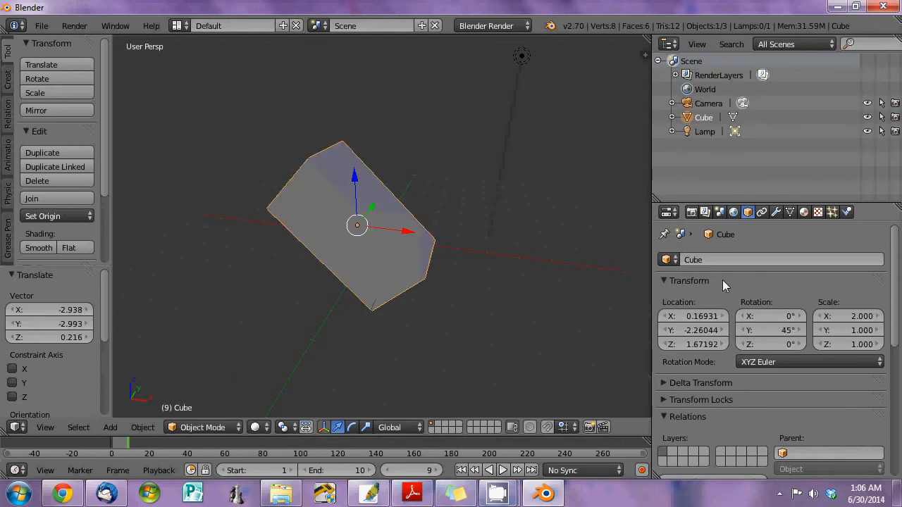
{"action": "left_click", "coordinate": [786, 328]}
{"action": "type", "text": "0"}
{"action": "key", "text": "Return"}
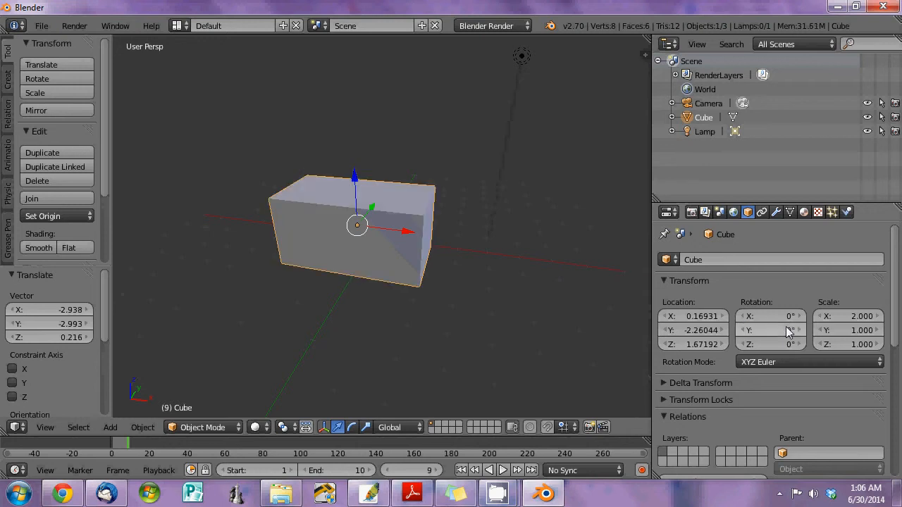
Try a 45° rotation of the cube about the Z axis and return it to 0°
{"action": "left_click", "coordinate": [786, 344]}
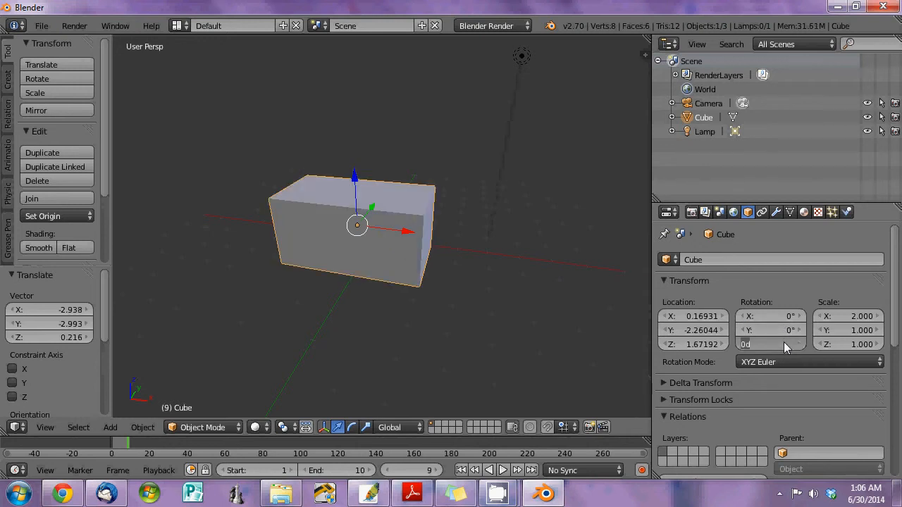
{"action": "type", "text": "45"}
{"action": "key", "text": "Return"}
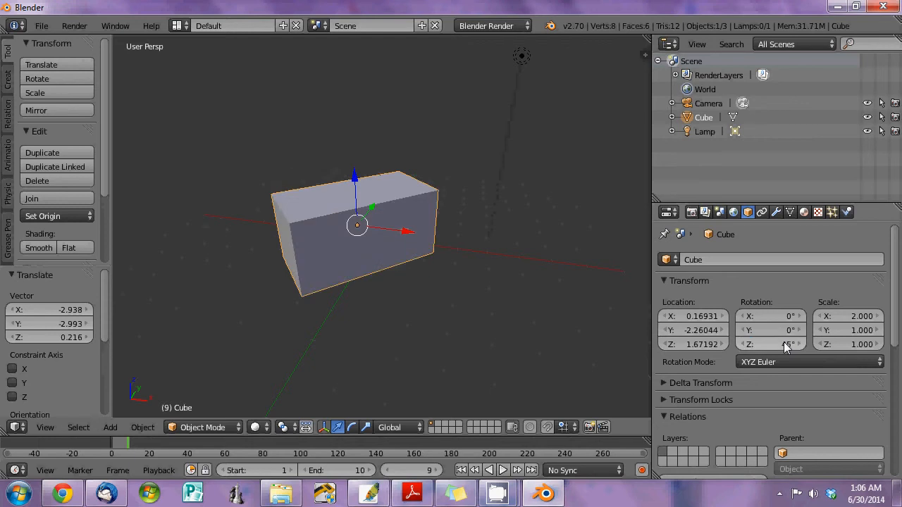
{"action": "left_click", "coordinate": [785, 345]}
{"action": "type", "text": "0"}
{"action": "key", "text": "Return"}
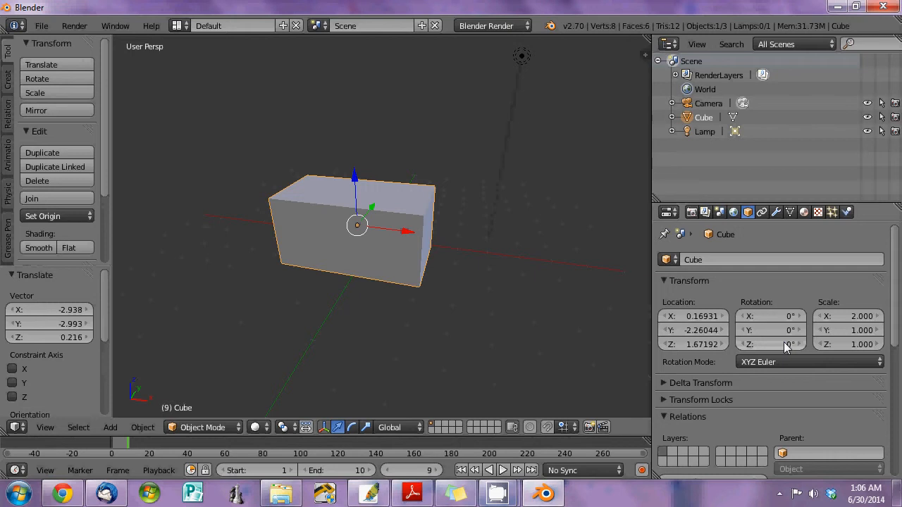
Move the cube freely in the 3D view to about X -1.57, Y -2.43, Z 2.31
{"action": "left_click", "coordinate": [703, 321]}
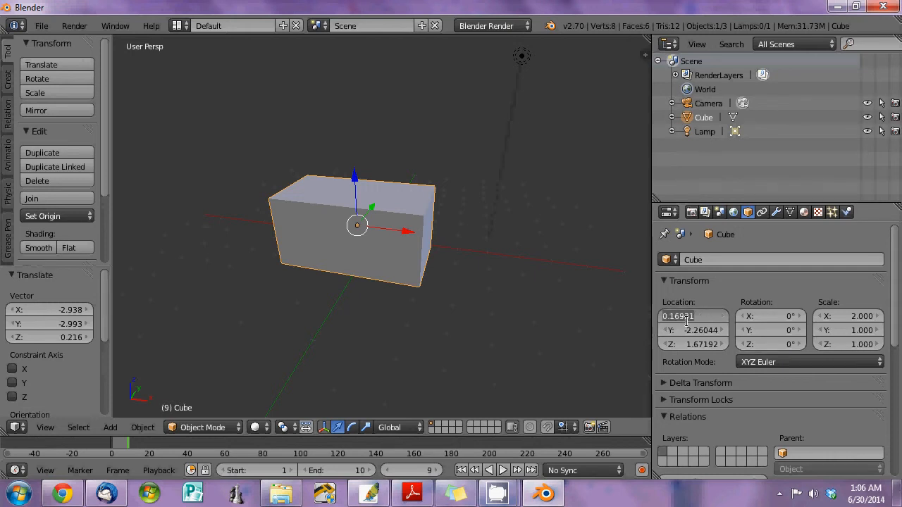
{"action": "left_click", "coordinate": [387, 249]}
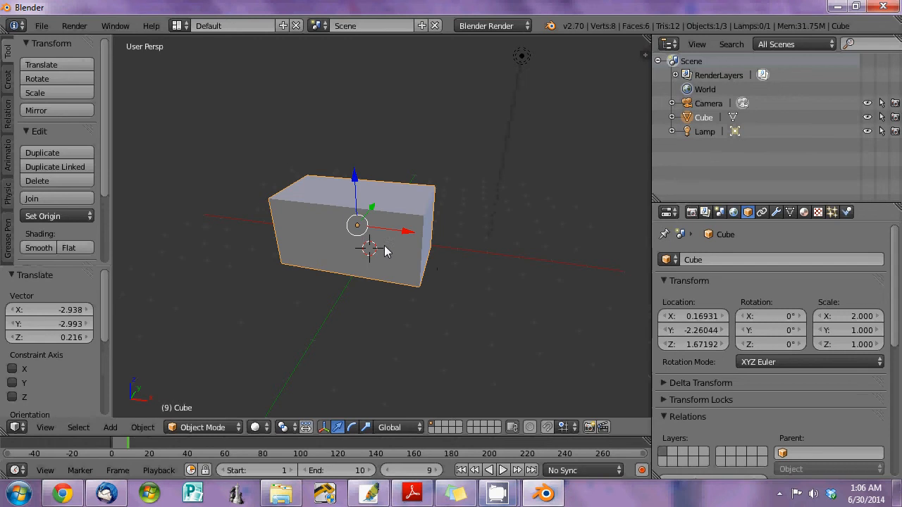
{"action": "key", "text": "g"}
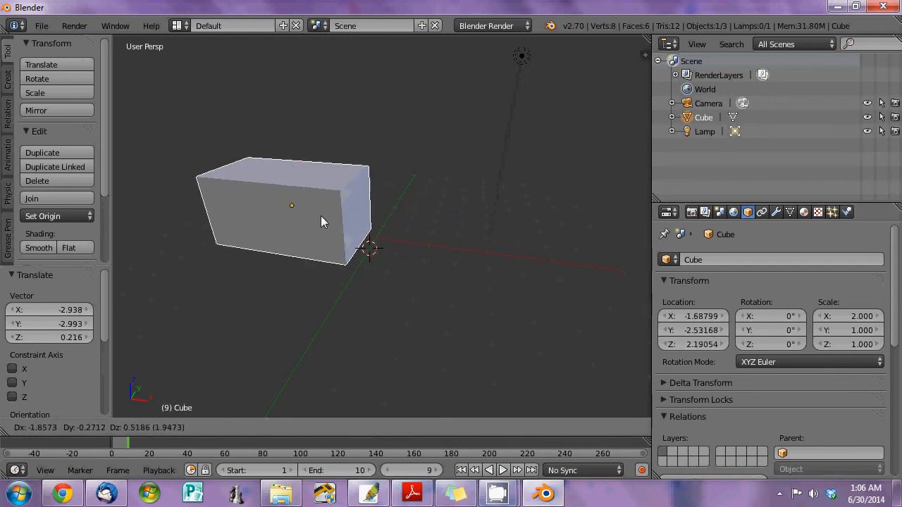
{"action": "left_click", "coordinate": [337, 219]}
Place the cube at the world origin by setting its X, Y and Z location to 0
{"action": "left_click", "coordinate": [695, 316]}
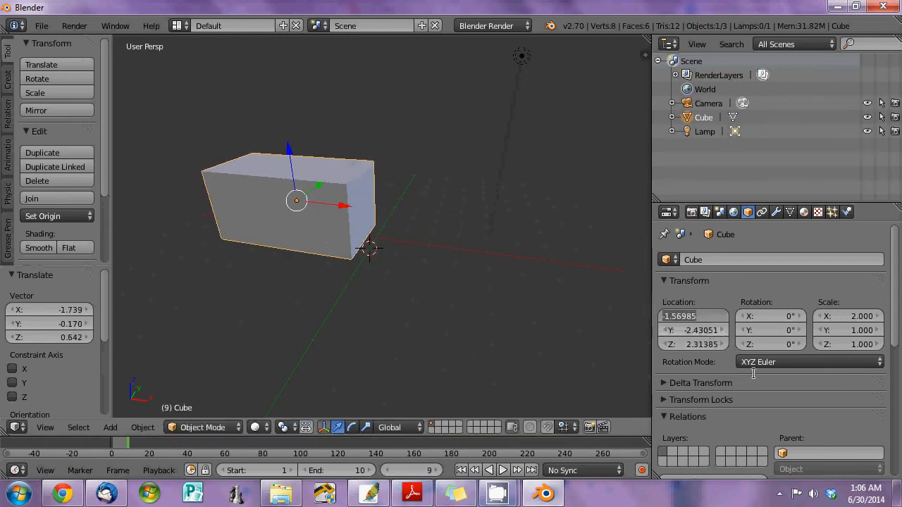
{"action": "type", "text": "0"}
{"action": "key", "text": "Return"}
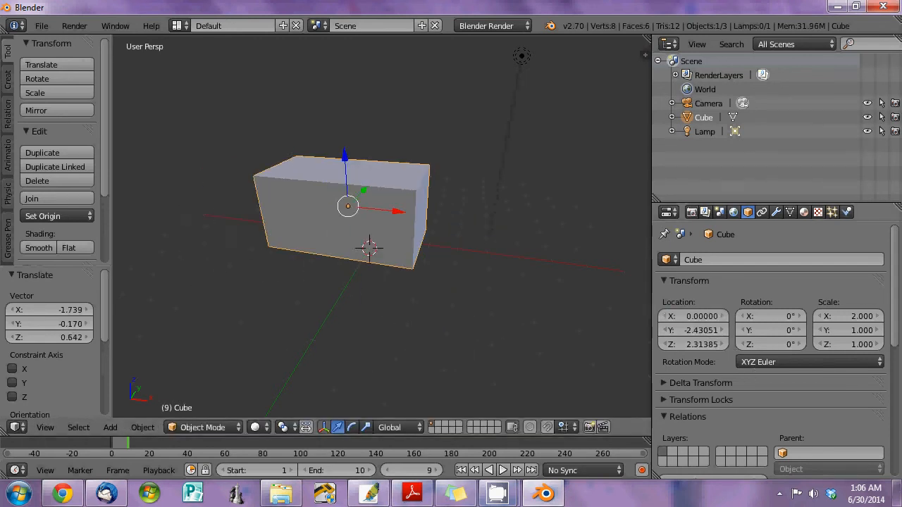
{"action": "left_click", "coordinate": [692, 330]}
{"action": "type", "text": "0"}
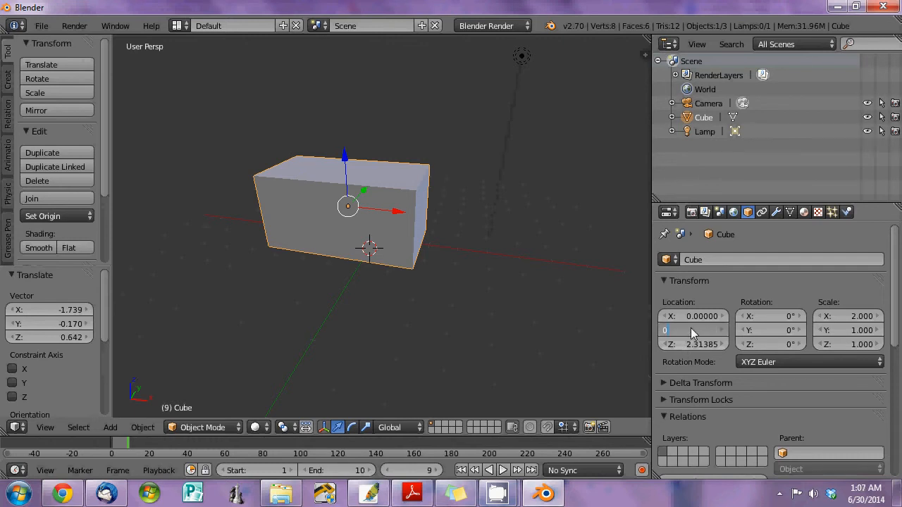
{"action": "key", "text": "Return"}
{"action": "left_click", "coordinate": [703, 341]}
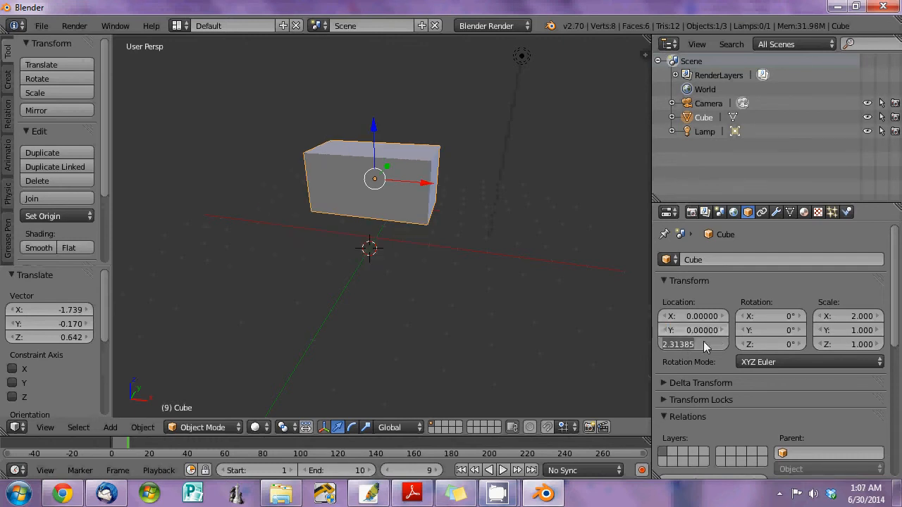
{"action": "type", "text": "0"}
{"action": "key", "text": "Return"}
{"action": "middle_click_drag", "start_coordinate": [413, 310], "coordinate": [433, 373]}
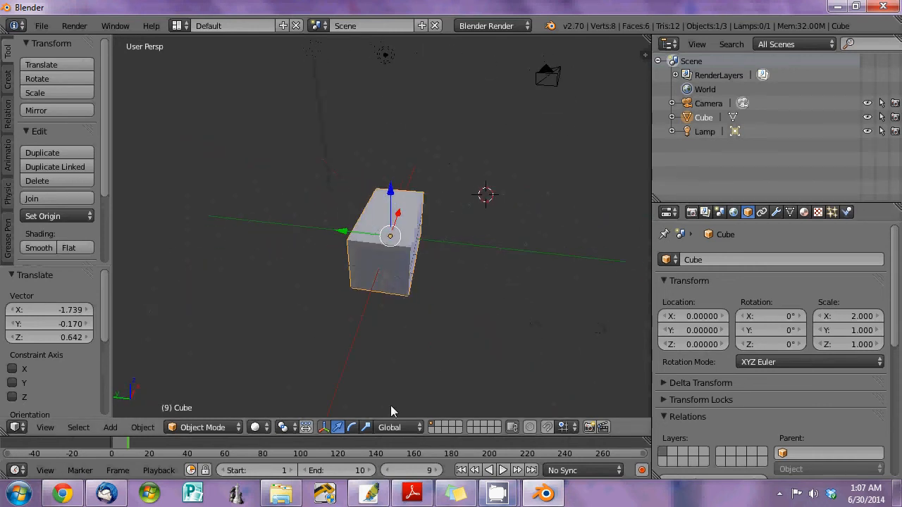
Set the cube material's diffuse colour to pinkish red, about R 0.800, G 0.014, B 0.116, with a diffuse intensity of 1
{"action": "left_click", "coordinate": [804, 212]}
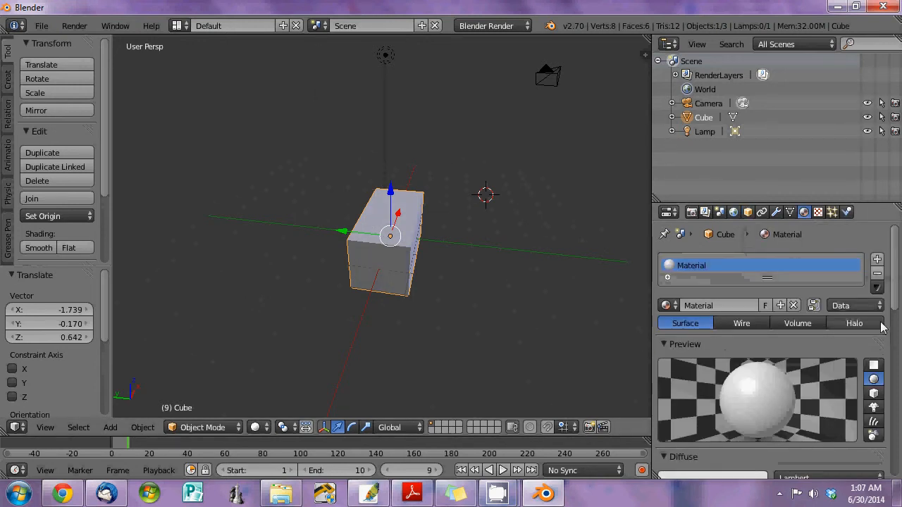
{"action": "left_click", "coordinate": [817, 212]}
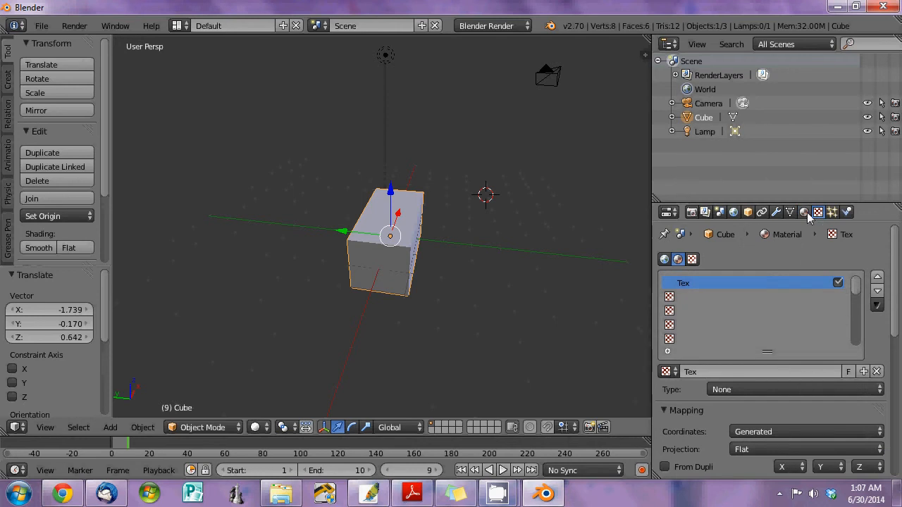
{"action": "left_click", "coordinate": [804, 212]}
{"action": "scroll", "coordinate": [865, 347], "scroll_direction": "down", "scroll_amount": 5}
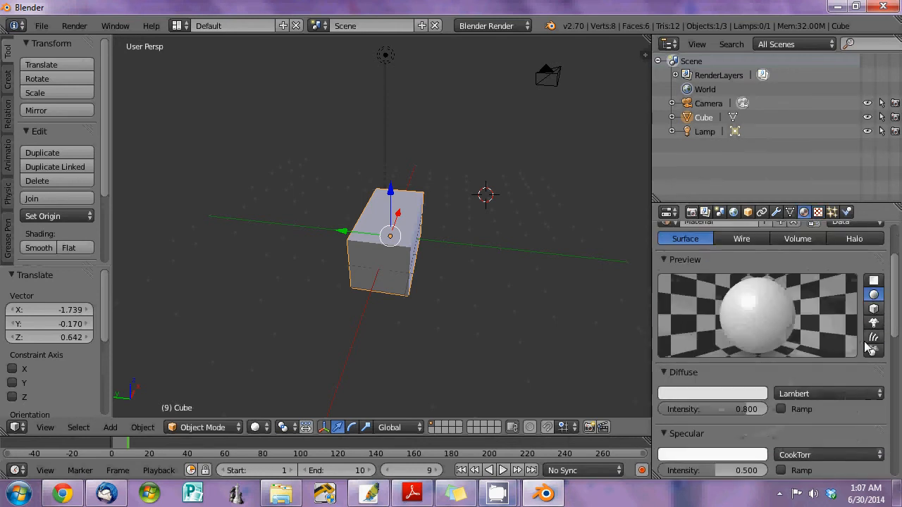
{"action": "scroll", "coordinate": [865, 347], "scroll_direction": "down", "scroll_amount": 2}
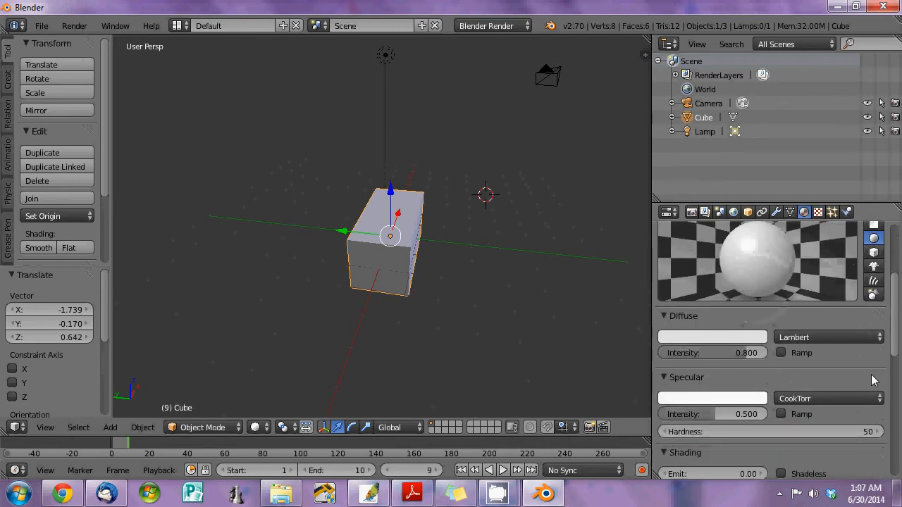
{"action": "left_click", "coordinate": [722, 342]}
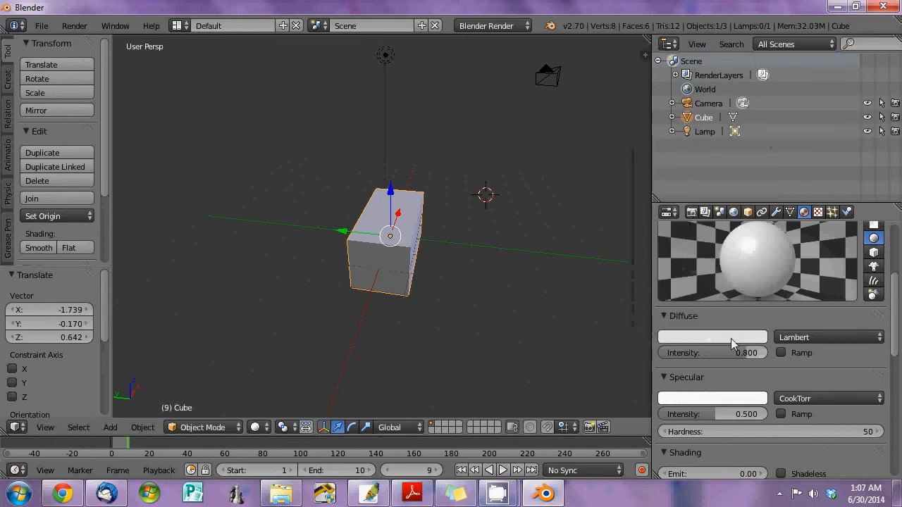
{"action": "left_click", "coordinate": [735, 345]}
{"action": "left_click", "coordinate": [694, 249]}
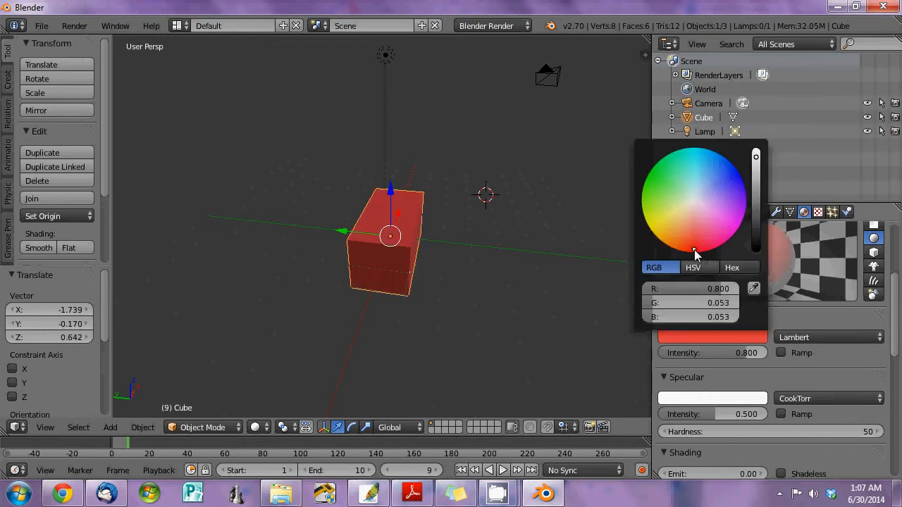
{"action": "left_click_drag", "start_coordinate": [694, 252], "coordinate": [701, 252]}
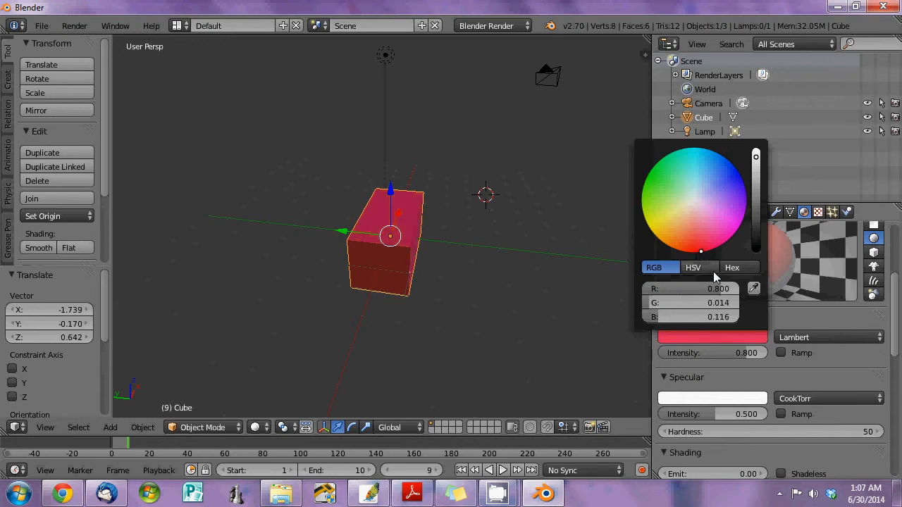
{"action": "left_click", "coordinate": [748, 353]}
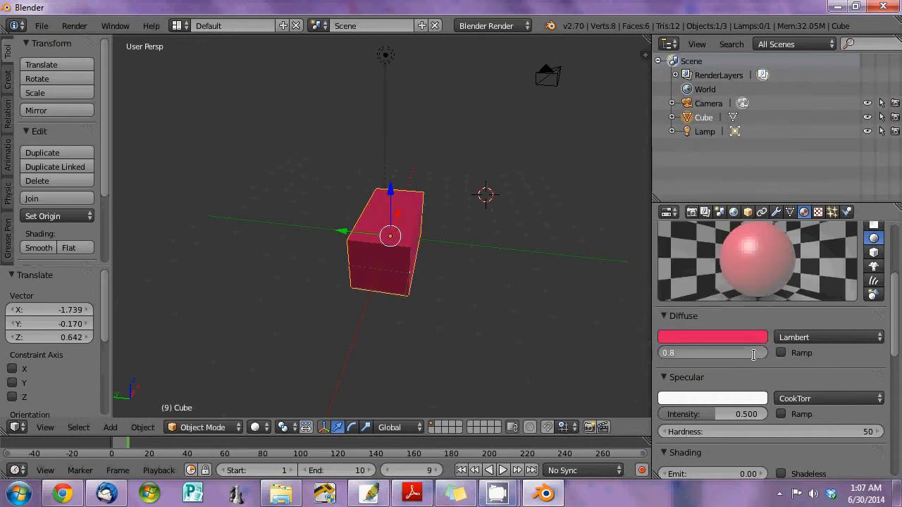
{"action": "key", "text": "Return"}
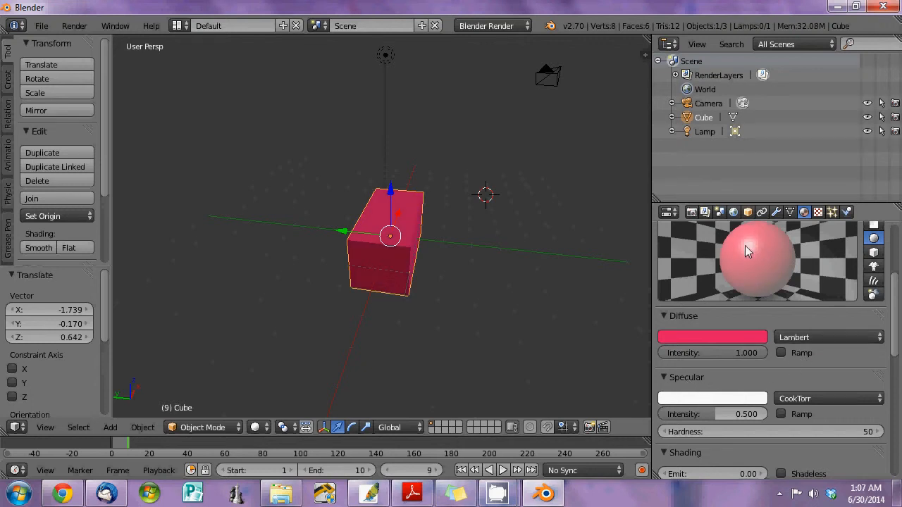
Set the cube material's specular colour to blue and its specular intensity to 0.1
{"action": "left_click", "coordinate": [743, 399]}
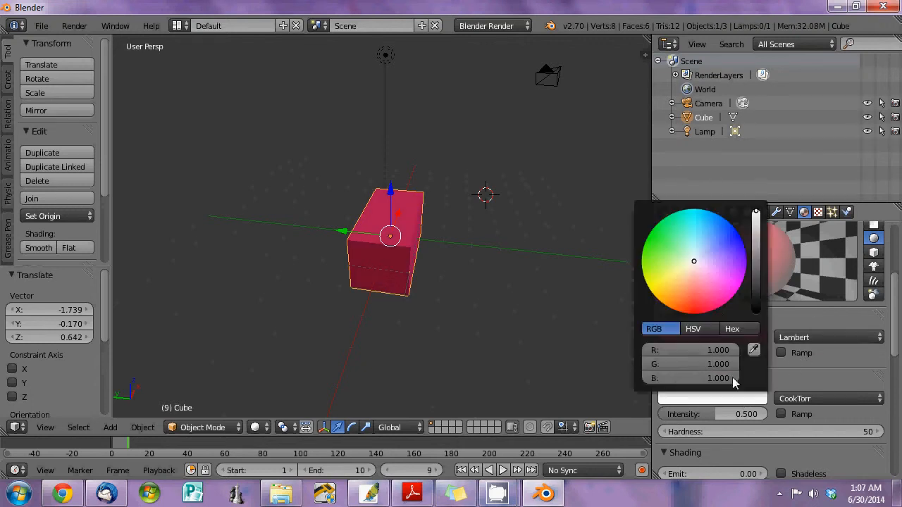
{"action": "left_click", "coordinate": [737, 236]}
{"action": "left_click", "coordinate": [811, 375]}
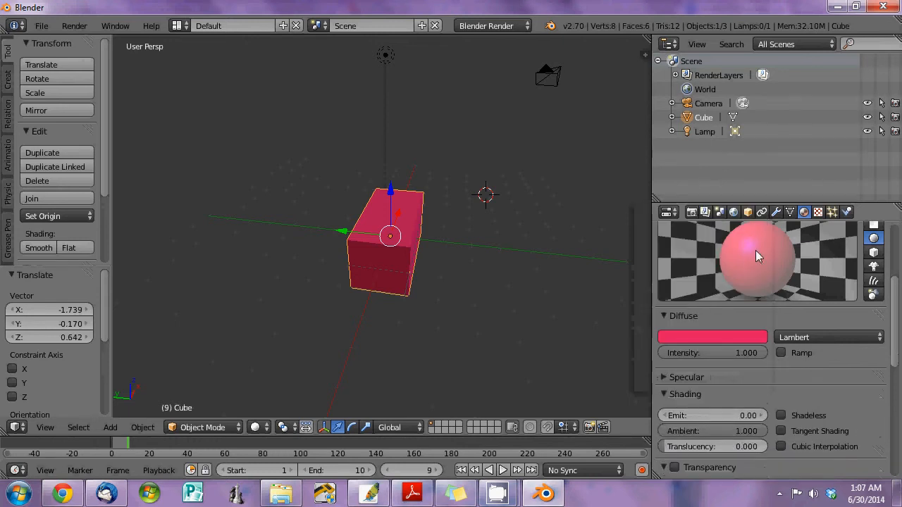
{"action": "left_click", "coordinate": [694, 377]}
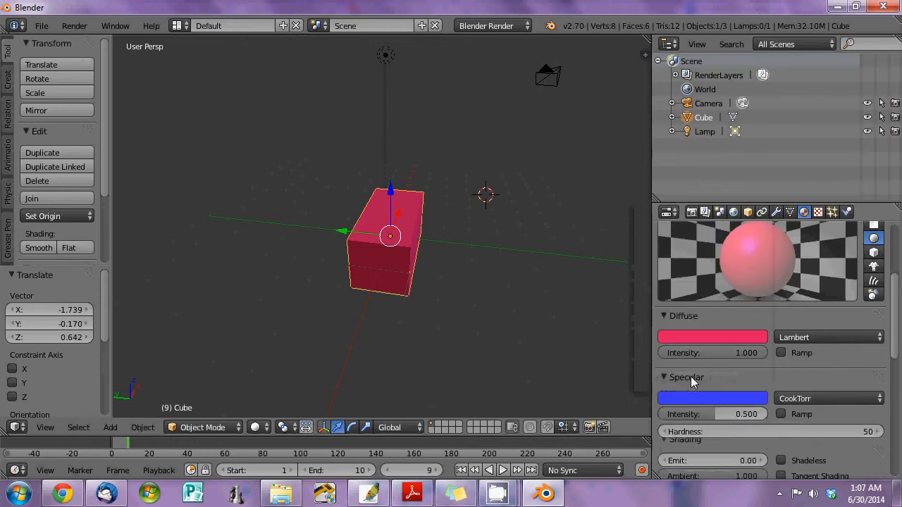
{"action": "left_click", "coordinate": [749, 415]}
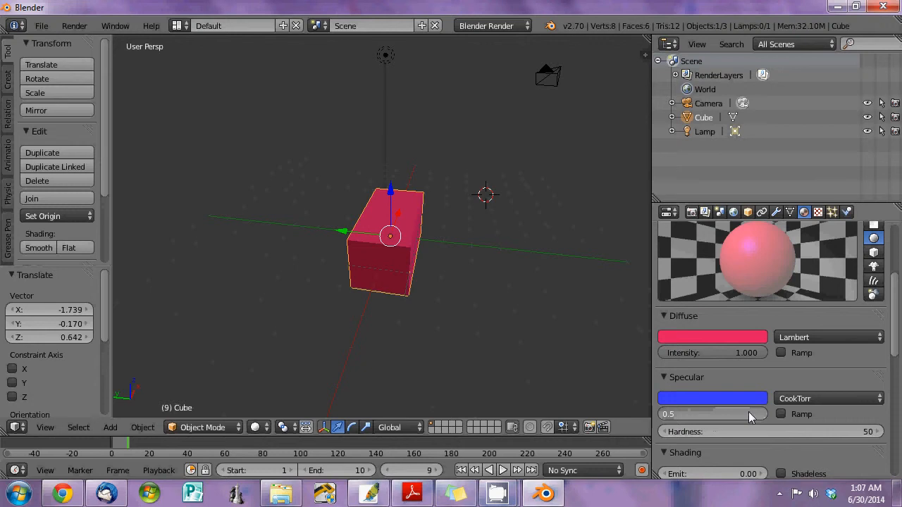
{"action": "type", "text": "0.1"}
{"action": "key", "text": "Return"}
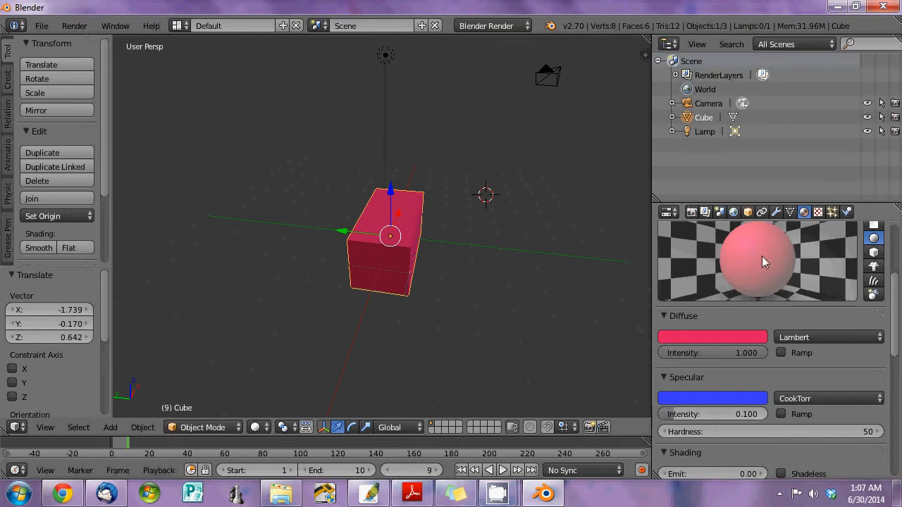
Set the cube material's specular colour to white
{"action": "left_click", "coordinate": [741, 398]}
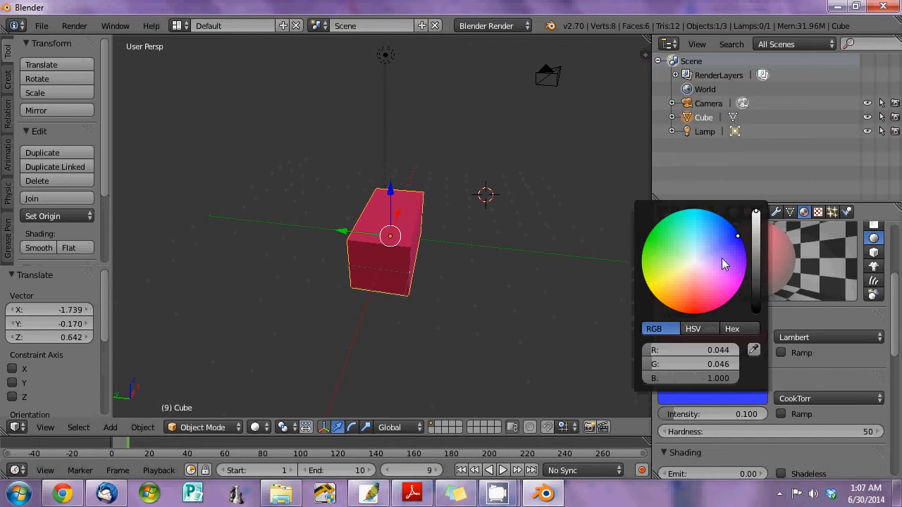
{"action": "left_click", "coordinate": [696, 261]}
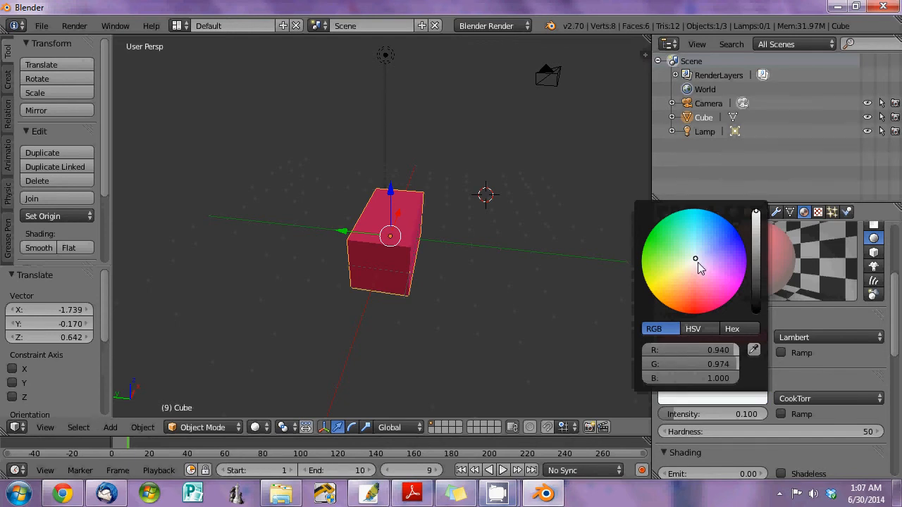
{"action": "left_click_drag", "start_coordinate": [730, 348], "coordinate": [745, 371]}
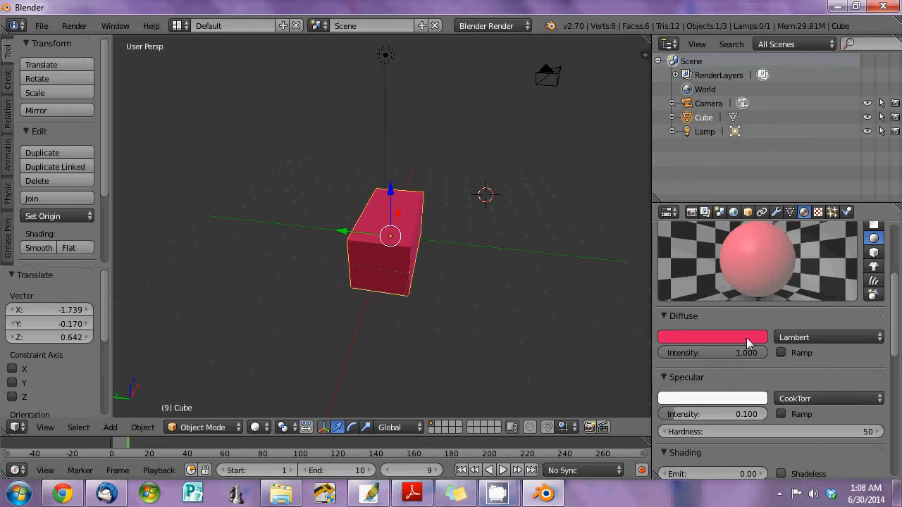
{"action": "left_click", "coordinate": [746, 338]}
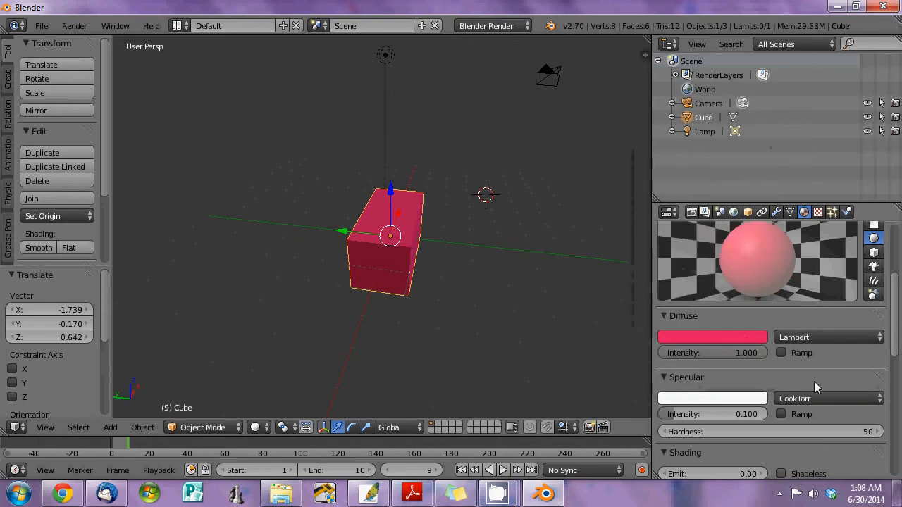
Render the current frame to check the cube's updated material
{"action": "scroll", "coordinate": [813, 383], "scroll_direction": "down", "scroll_amount": 2}
{"action": "scroll", "coordinate": [812, 381], "scroll_direction": "up", "scroll_amount": 2}
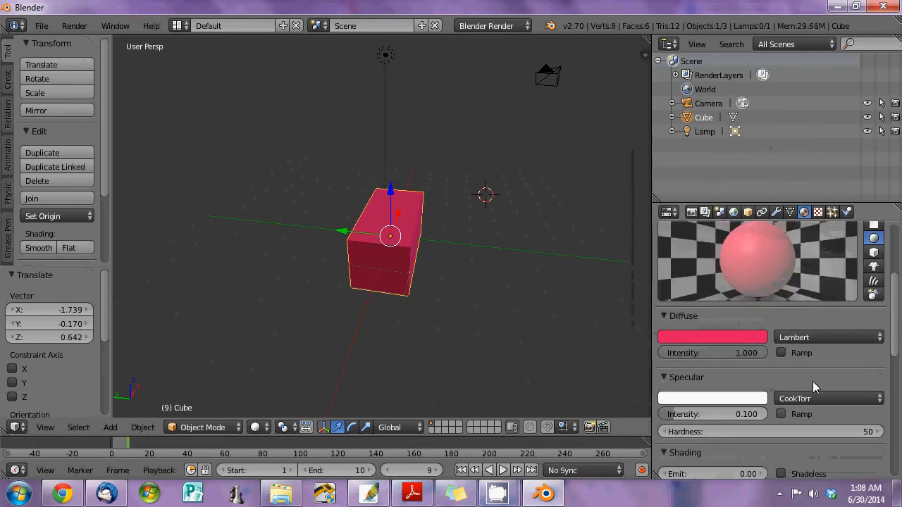
{"action": "left_click", "coordinate": [691, 212]}
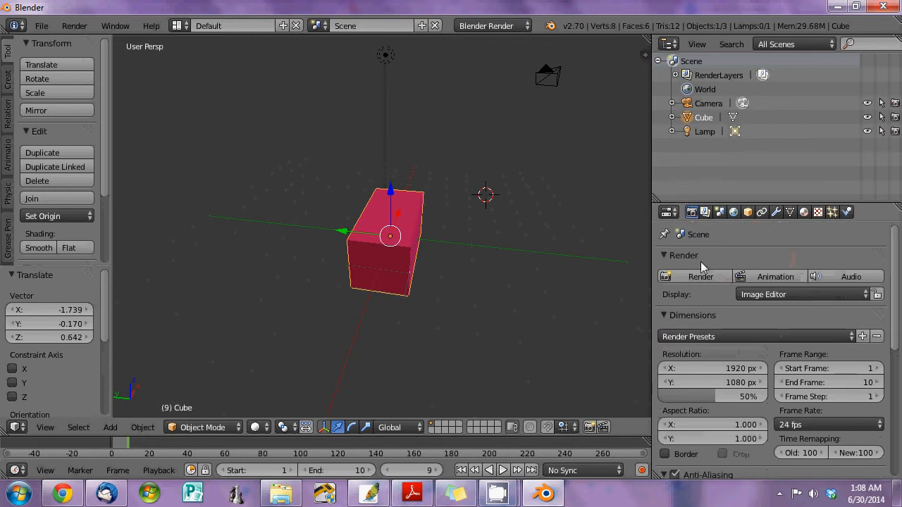
{"action": "left_click", "coordinate": [702, 276]}
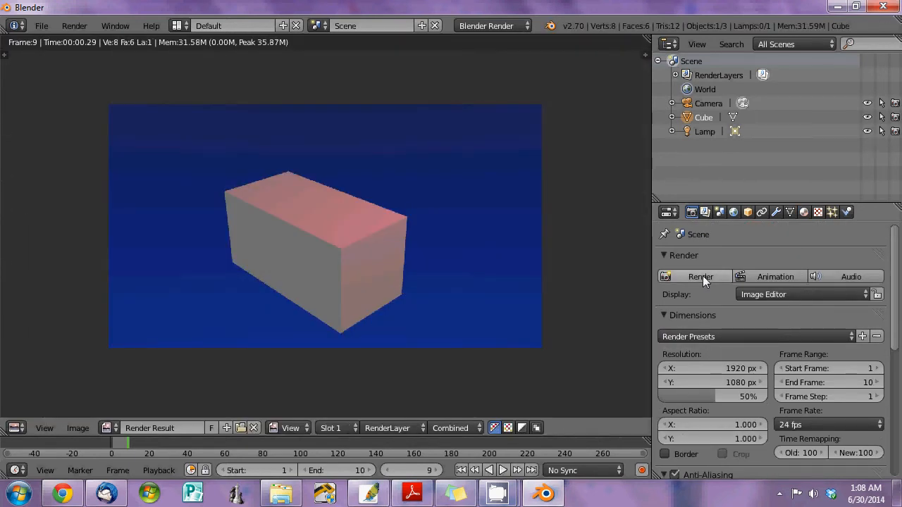
Look through the cube material's shading, transparency and other options, and open its texture settings
{"action": "left_click", "coordinate": [803, 212]}
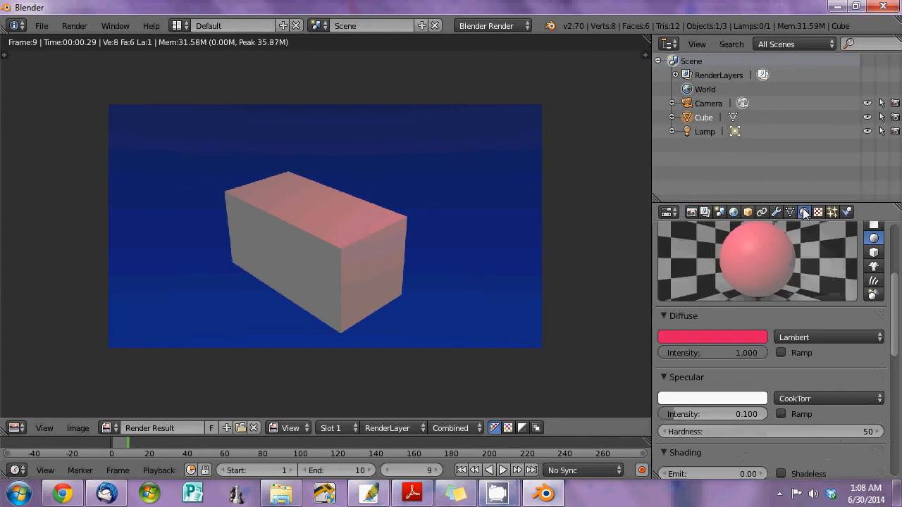
{"action": "scroll", "coordinate": [786, 379], "scroll_direction": "down", "scroll_amount": 6}
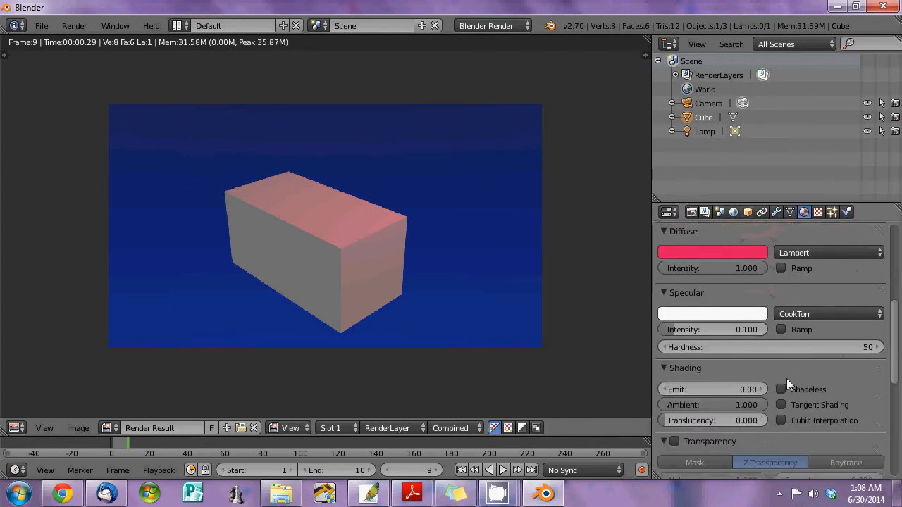
{"action": "scroll", "coordinate": [820, 370], "scroll_direction": "down", "scroll_amount": 7}
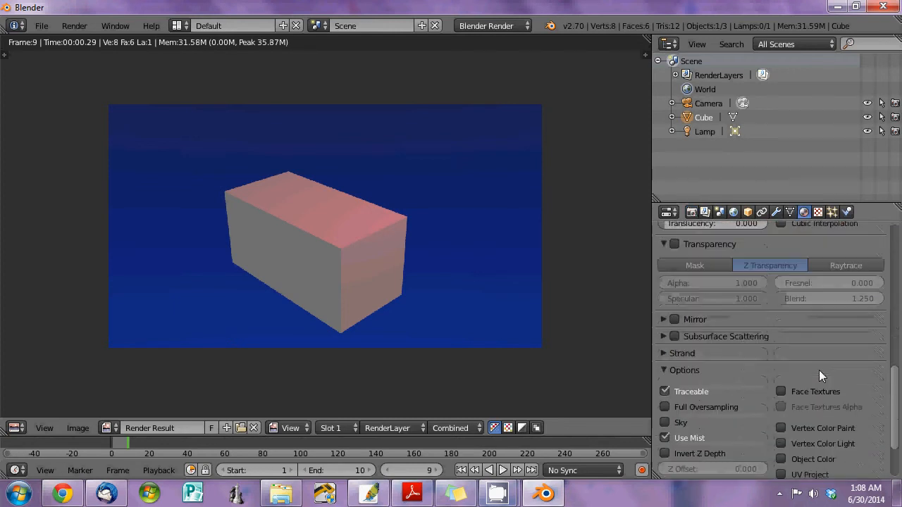
{"action": "scroll", "coordinate": [818, 370], "scroll_direction": "up", "scroll_amount": 5}
{"action": "scroll", "coordinate": [817, 375], "scroll_direction": "up", "scroll_amount": 7}
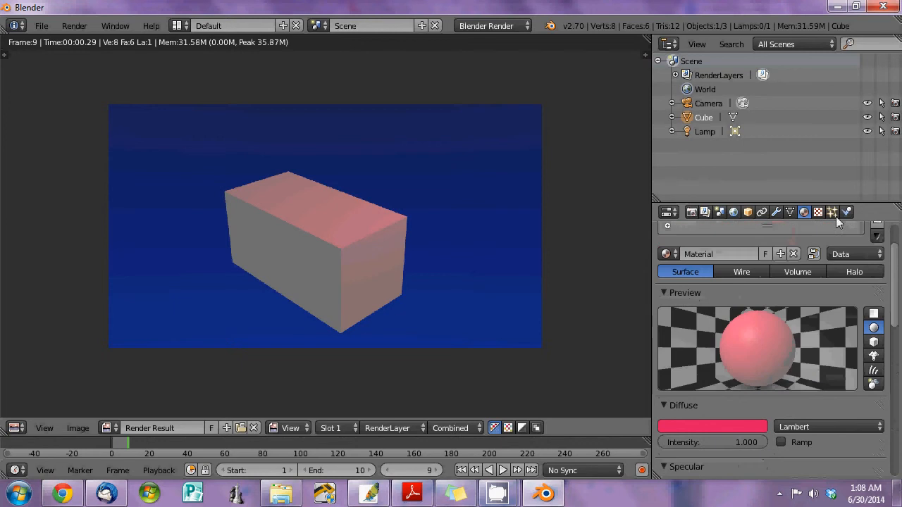
{"action": "left_click", "coordinate": [817, 212]}
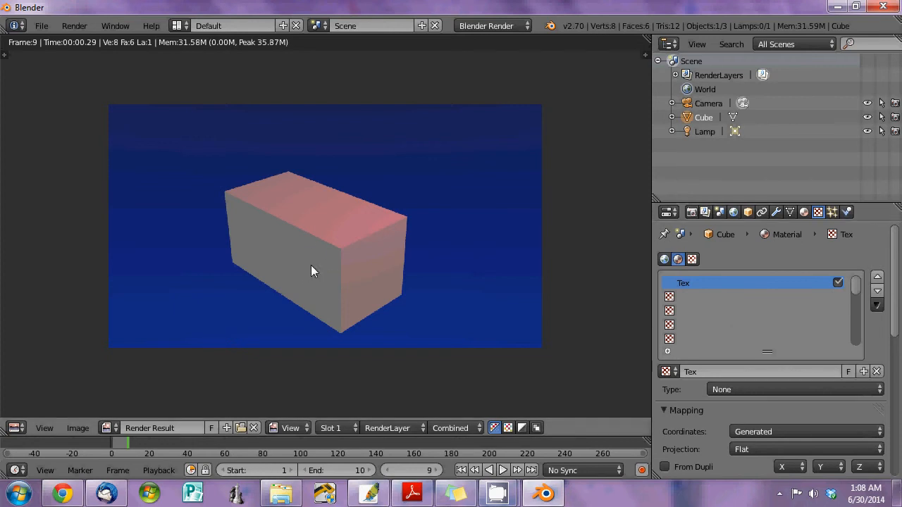
Switch to Chrome and search Google Images for "brick" in a new browser tab
{"action": "left_click", "coordinate": [63, 493]}
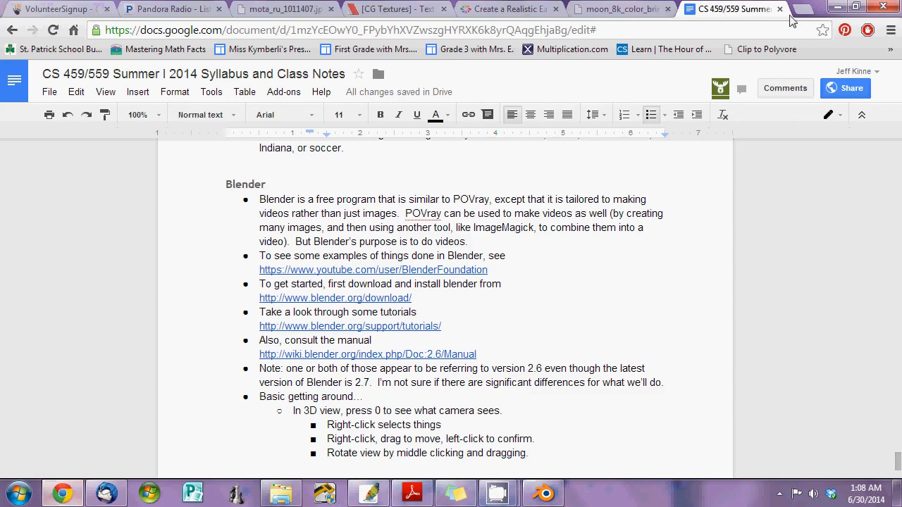
{"action": "left_click", "coordinate": [802, 11]}
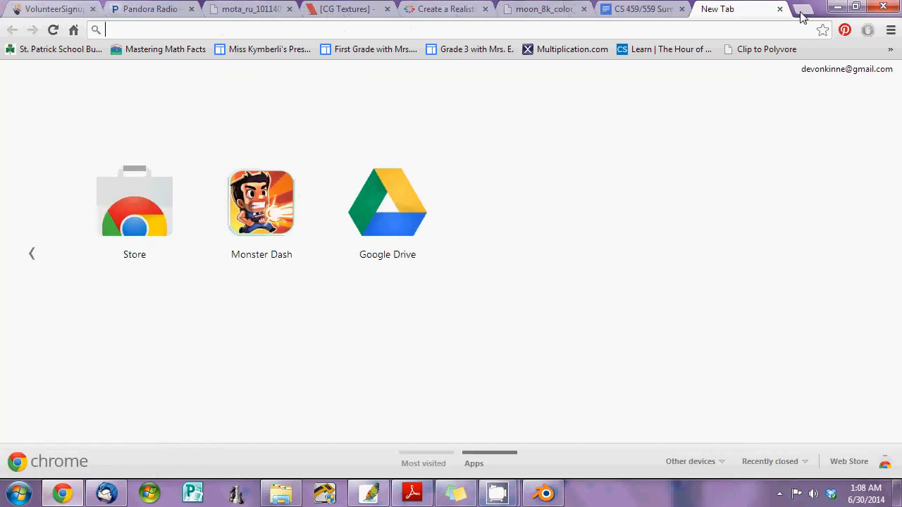
{"action": "type", "text": "bricks"}
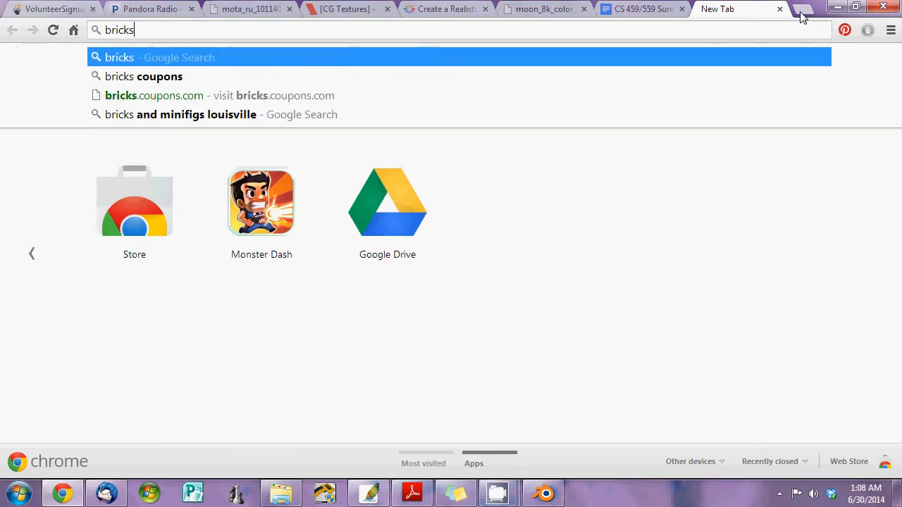
{"action": "key", "text": "BackSpace"}
{"action": "key", "text": "Return"}
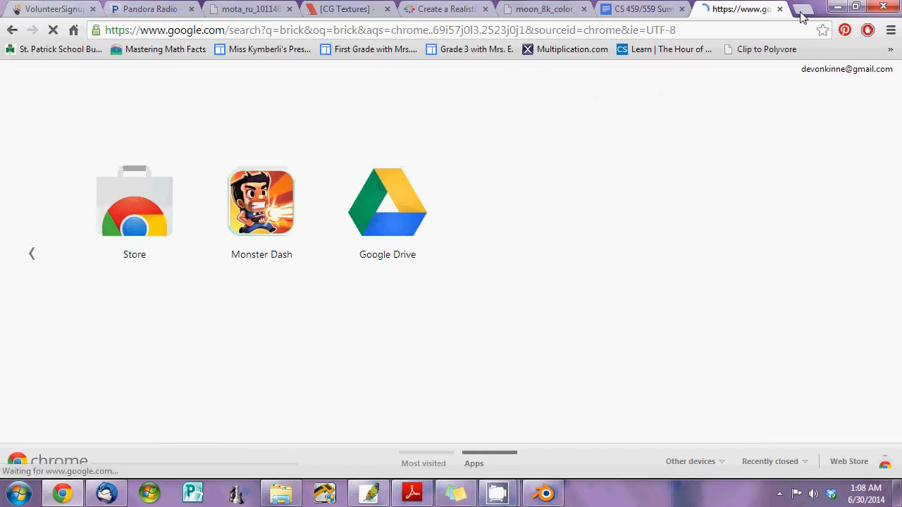
{"action": "left_click", "coordinate": [181, 128]}
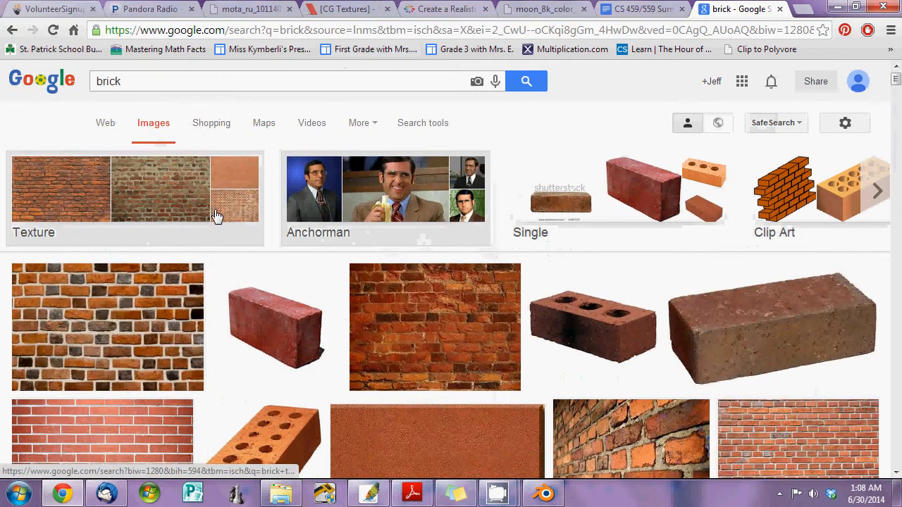
{"action": "left_click", "coordinate": [423, 123]}
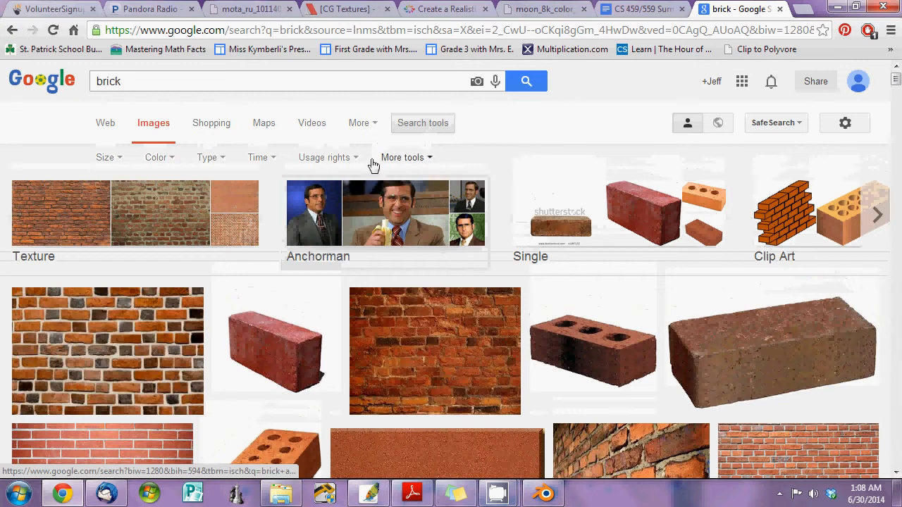
{"action": "left_click", "coordinate": [109, 159]}
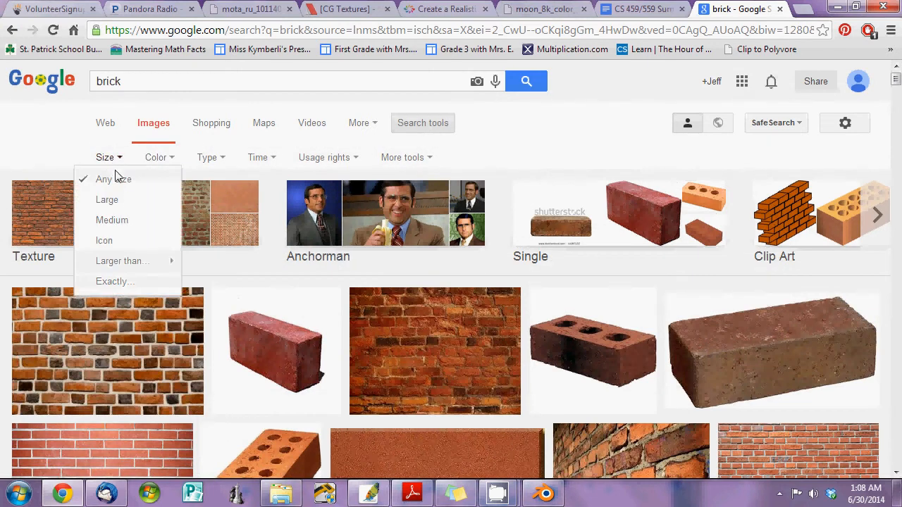
{"action": "left_click", "coordinate": [162, 160]}
{"action": "left_click", "coordinate": [204, 160]}
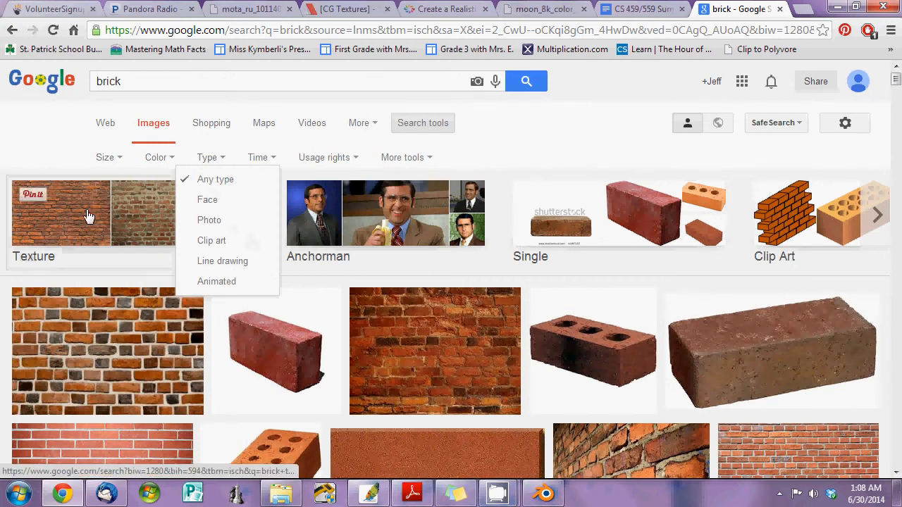
Refine the image search to "one brick"
{"action": "left_click", "coordinate": [174, 84]}
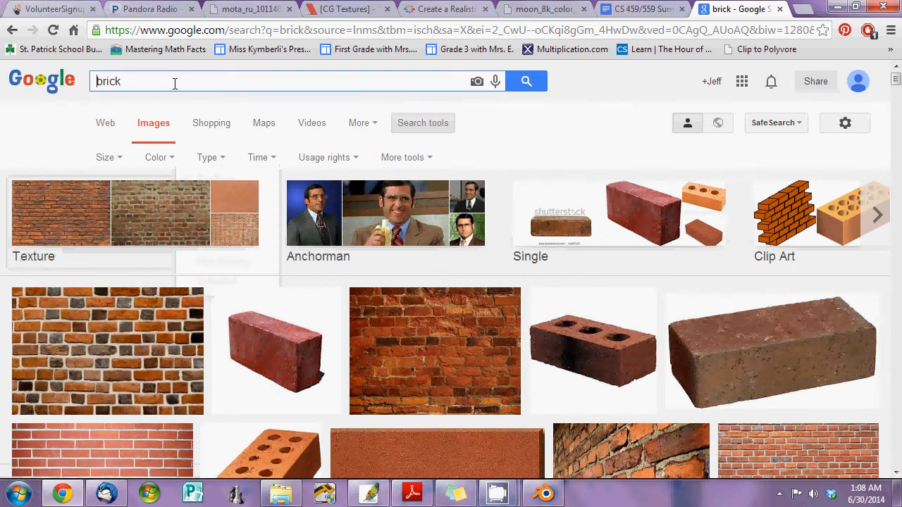
{"action": "key", "text": "Home"}
{"action": "type", "text": "one"}
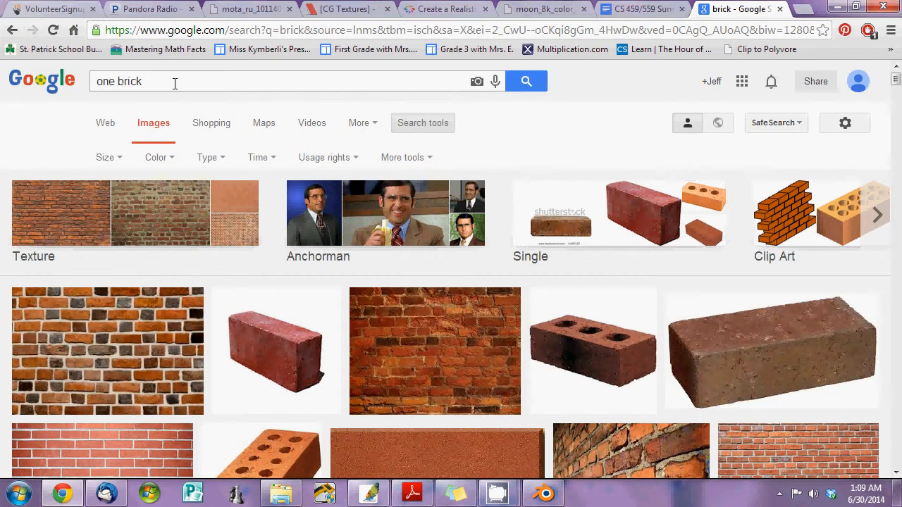
{"action": "key", "text": "Return"}
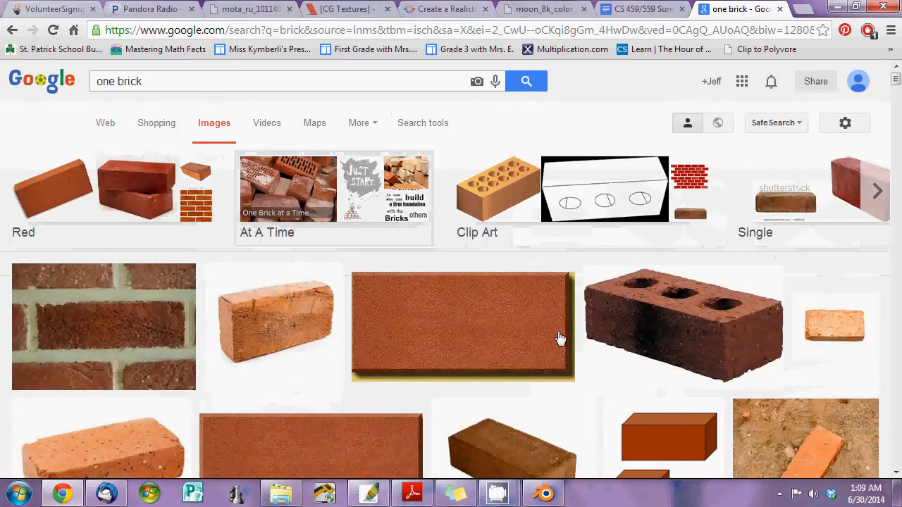
Open the flat single-brick image brick-397x173.jpg from wildfelids.org at full size
{"action": "scroll", "coordinate": [627, 342], "scroll_direction": "down", "scroll_amount": 1}
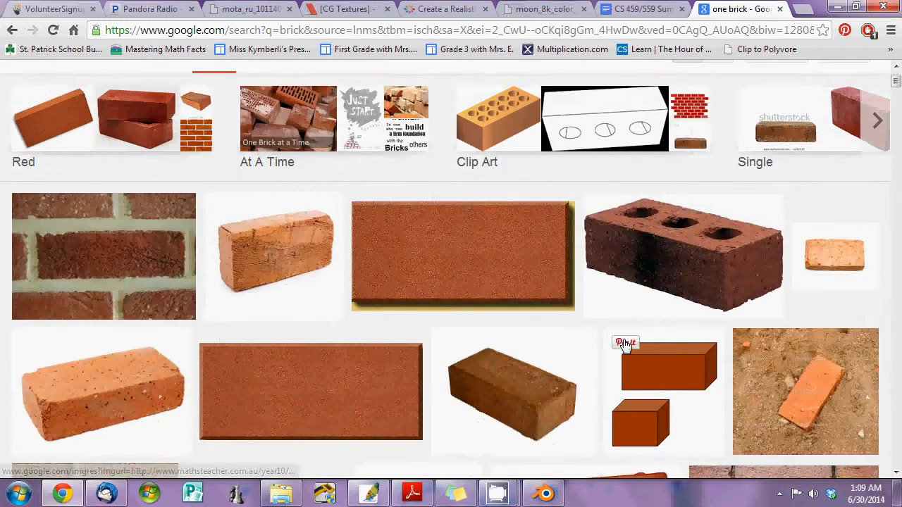
{"action": "scroll", "coordinate": [309, 329], "scroll_direction": "down", "scroll_amount": 1}
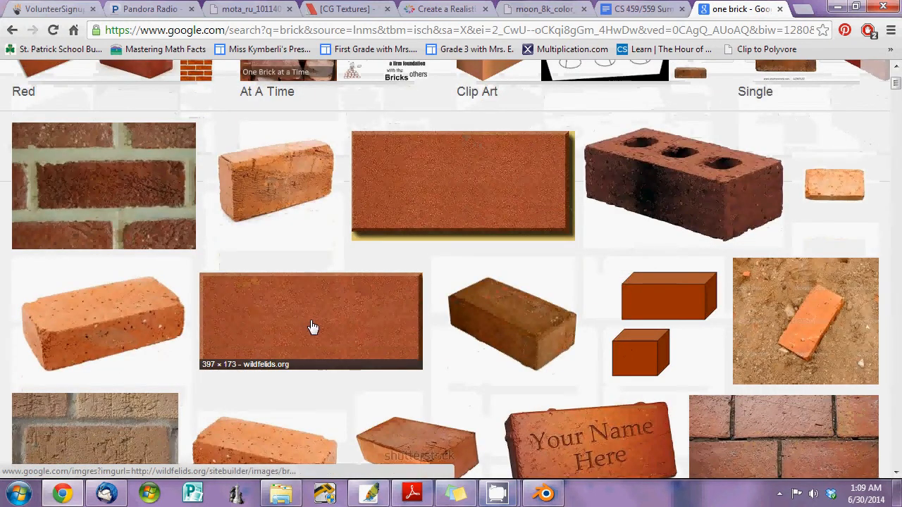
{"action": "left_click", "coordinate": [312, 327]}
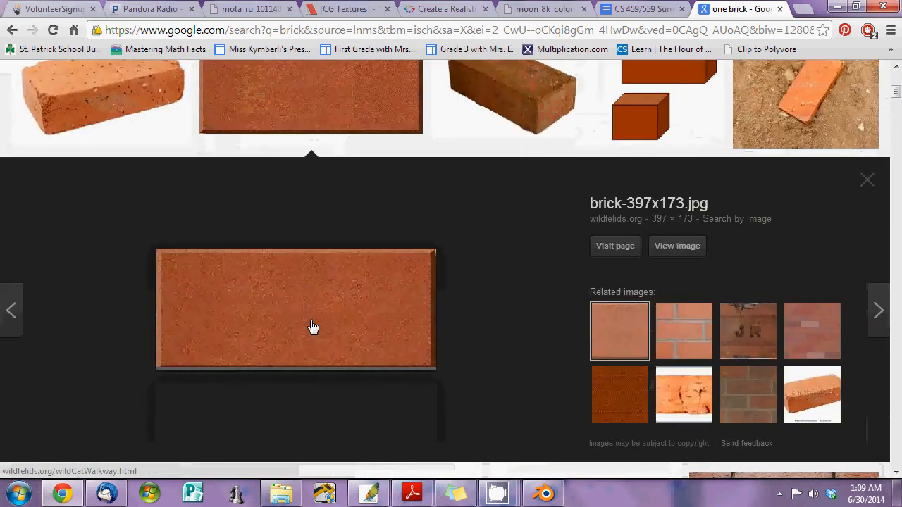
{"action": "left_click", "coordinate": [676, 250]}
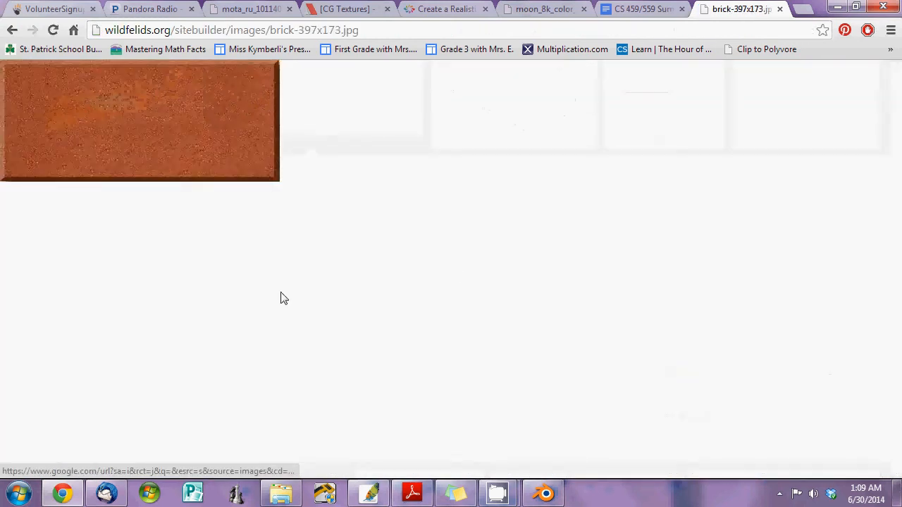
Save the brick image to the computer as brick.jpg
{"action": "right_click", "coordinate": [200, 136]}
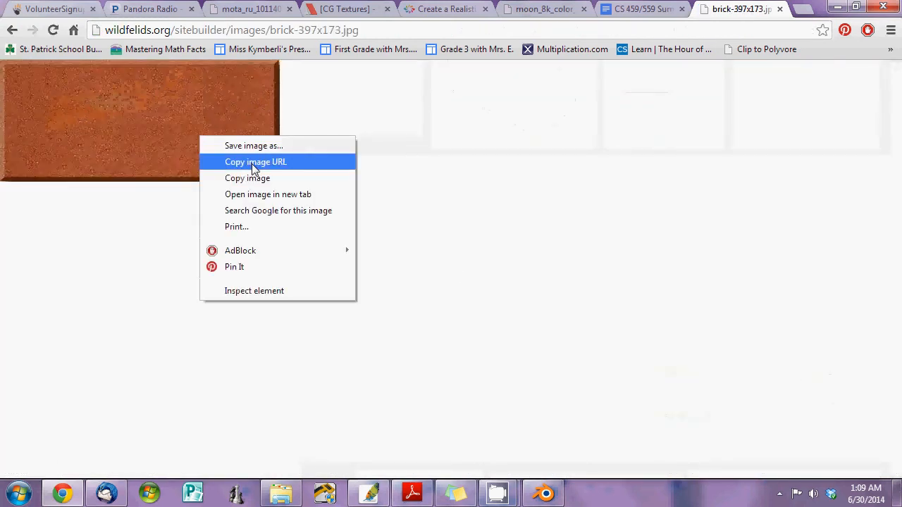
{"action": "left_click", "coordinate": [266, 145]}
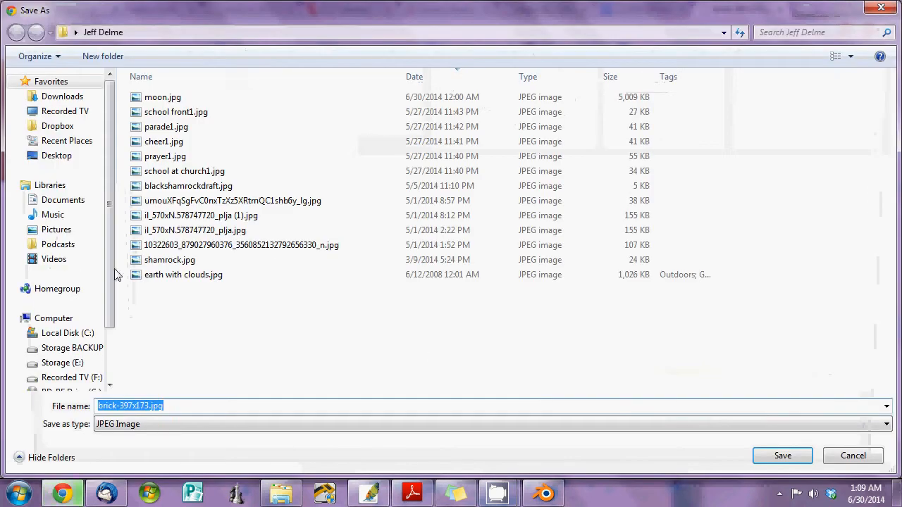
{"action": "type", "text": "brick."}
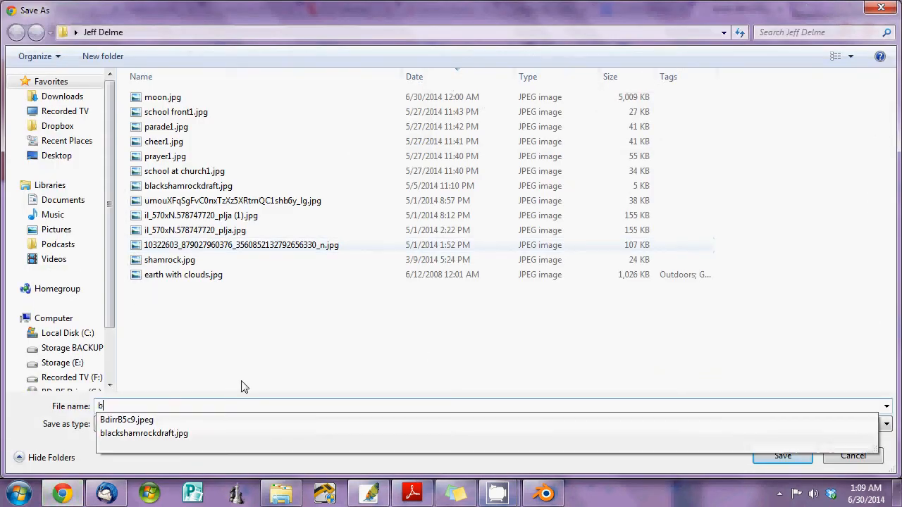
{"action": "key", "text": "Return"}
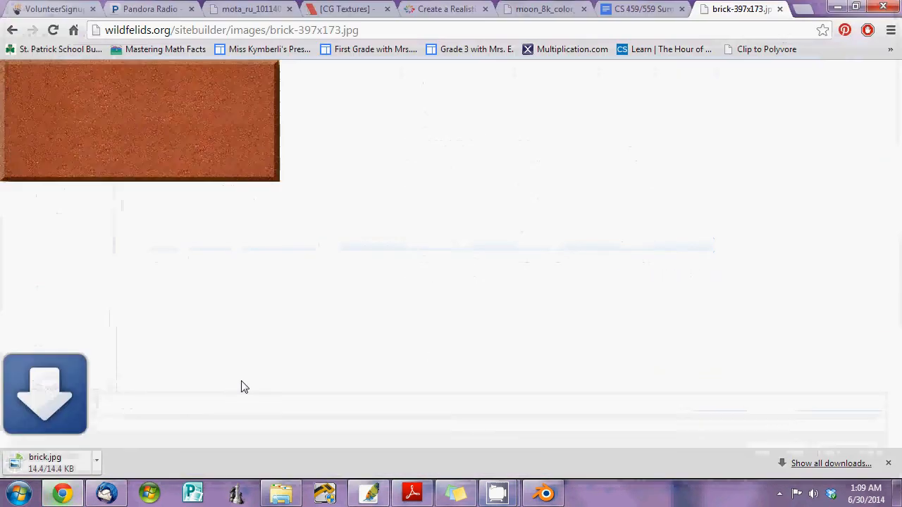
Switch to Blender and add a new texture to the TexDraw brush
{"action": "left_click", "coordinate": [544, 493]}
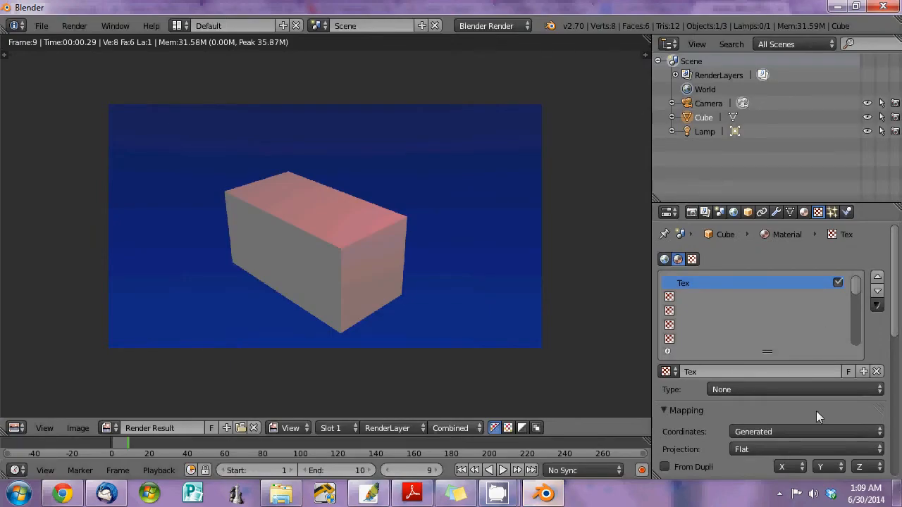
{"action": "scroll", "coordinate": [816, 411], "scroll_direction": "down", "scroll_amount": 3}
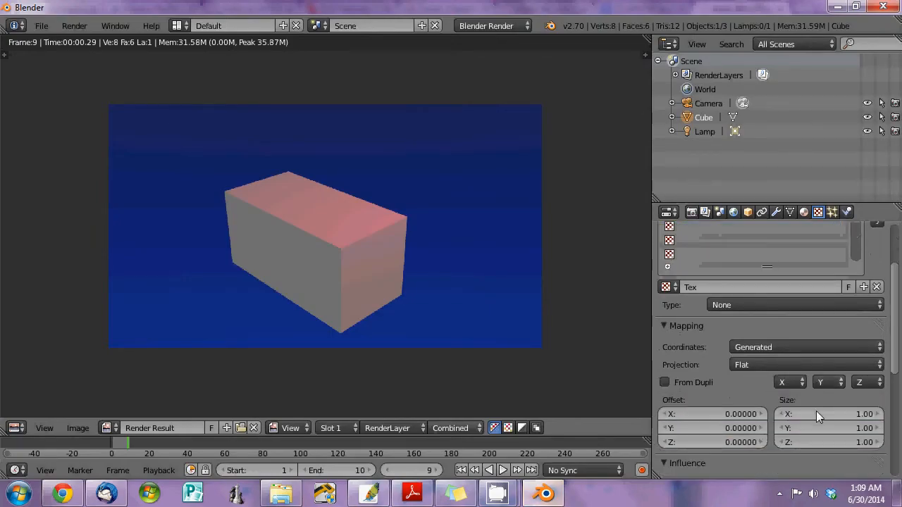
{"action": "scroll", "coordinate": [815, 411], "scroll_direction": "up", "scroll_amount": 3}
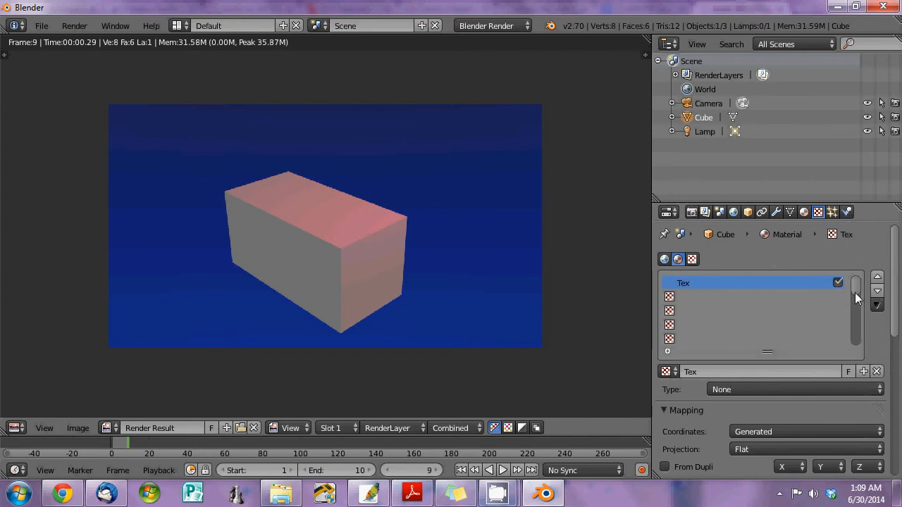
{"action": "left_click", "coordinate": [691, 259]}
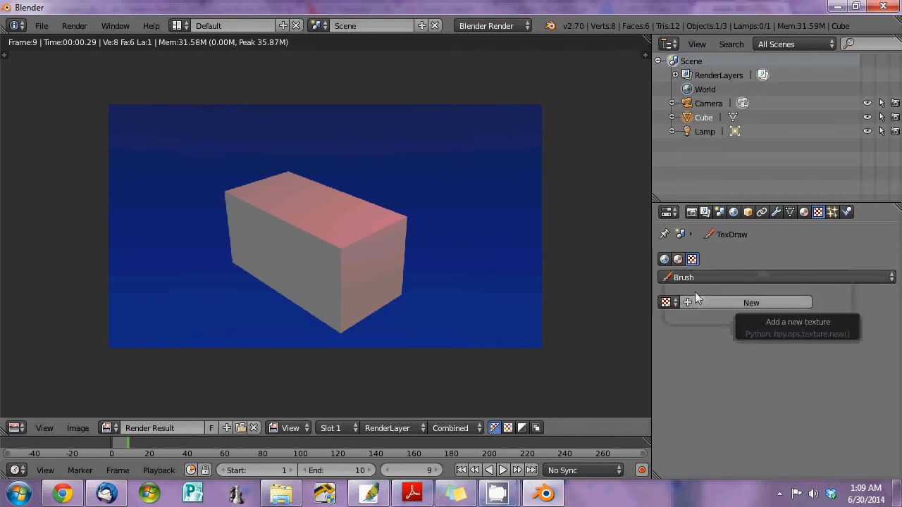
{"action": "left_click", "coordinate": [754, 279]}
{"action": "left_click", "coordinate": [754, 277]}
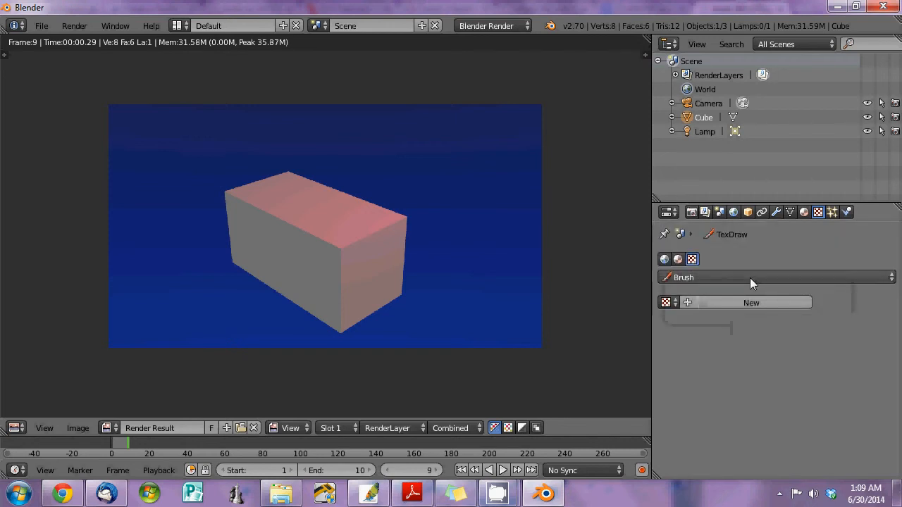
{"action": "left_click", "coordinate": [711, 299]}
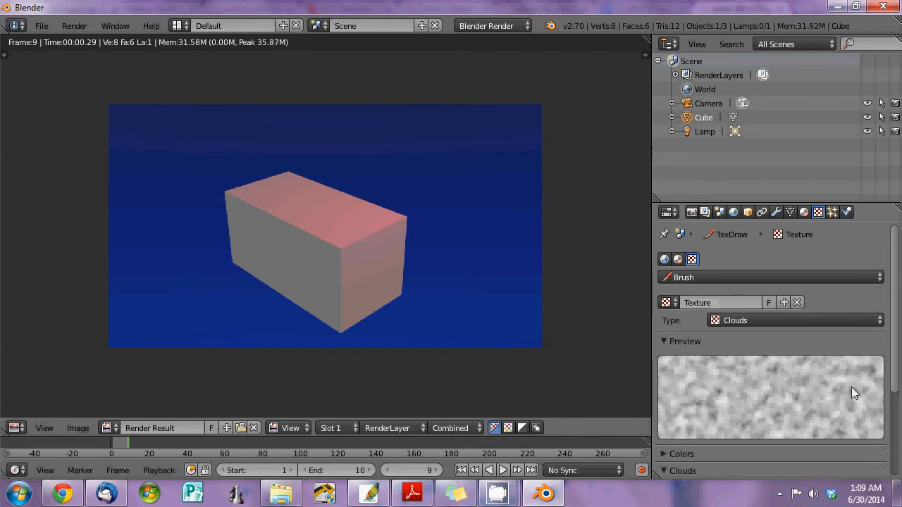
Set the brush texture's type to Marble and render the image
{"action": "scroll", "coordinate": [838, 386], "scroll_direction": "down", "scroll_amount": 3}
{"action": "scroll", "coordinate": [834, 380], "scroll_direction": "up", "scroll_amount": 3}
{"action": "scroll", "coordinate": [753, 422], "scroll_direction": "down", "scroll_amount": 2}
{"action": "scroll", "coordinate": [755, 413], "scroll_direction": "up", "scroll_amount": 2}
{"action": "left_click", "coordinate": [780, 318]}
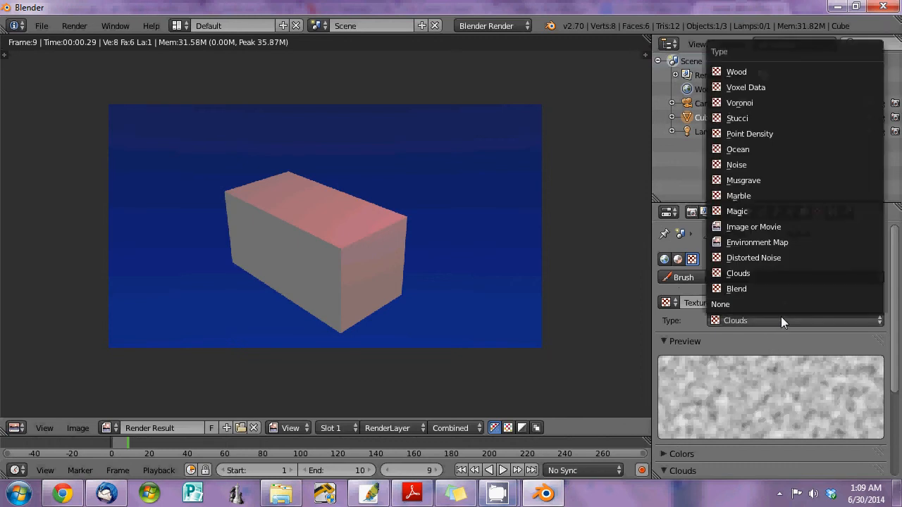
{"action": "left_click", "coordinate": [772, 196]}
{"action": "left_click", "coordinate": [691, 211]}
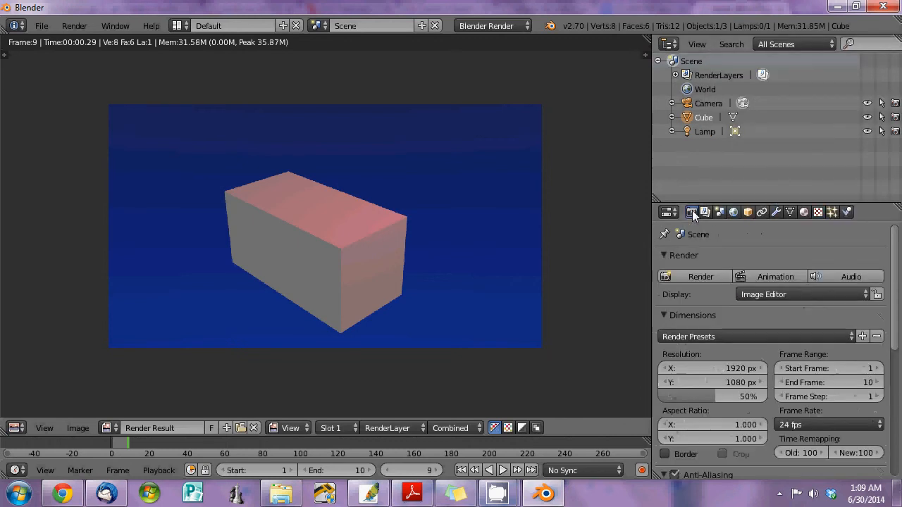
{"action": "left_click", "coordinate": [697, 278]}
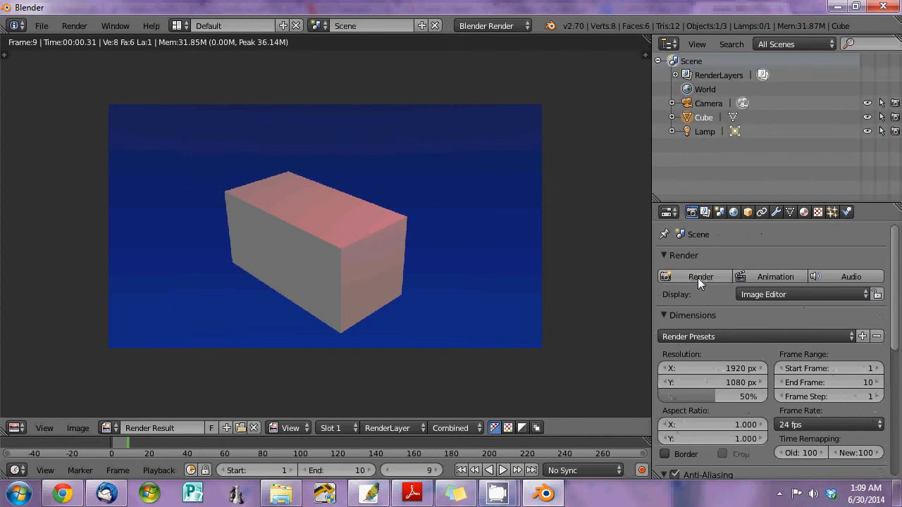
Review the brush's Marble texture settings and the diffuse settings of the cube's material
{"action": "left_click", "coordinate": [805, 212]}
{"action": "left_click", "coordinate": [818, 212]}
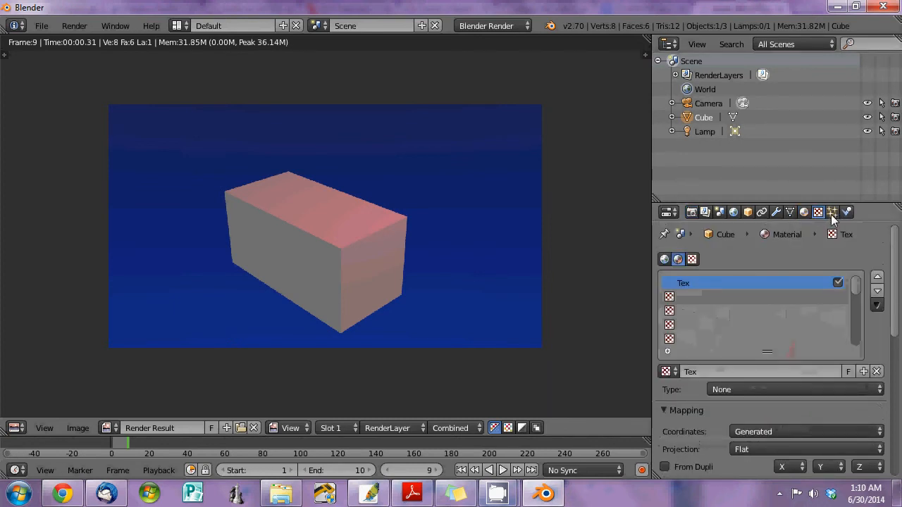
{"action": "left_click", "coordinate": [693, 260]}
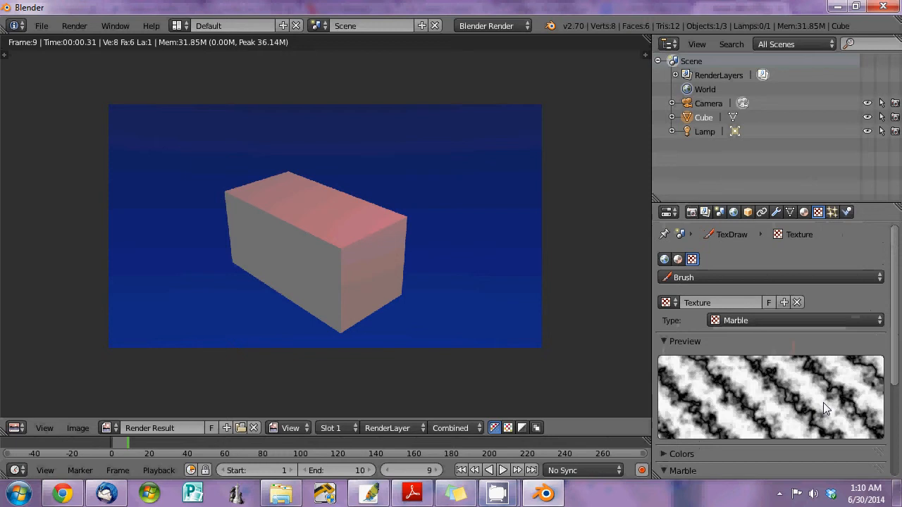
{"action": "scroll", "coordinate": [822, 402], "scroll_direction": "down", "scroll_amount": 3}
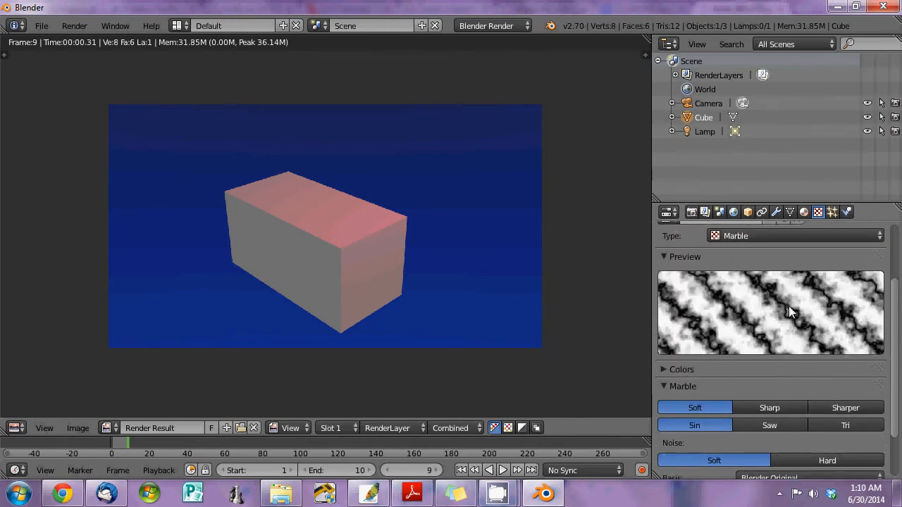
{"action": "left_click", "coordinate": [762, 236]}
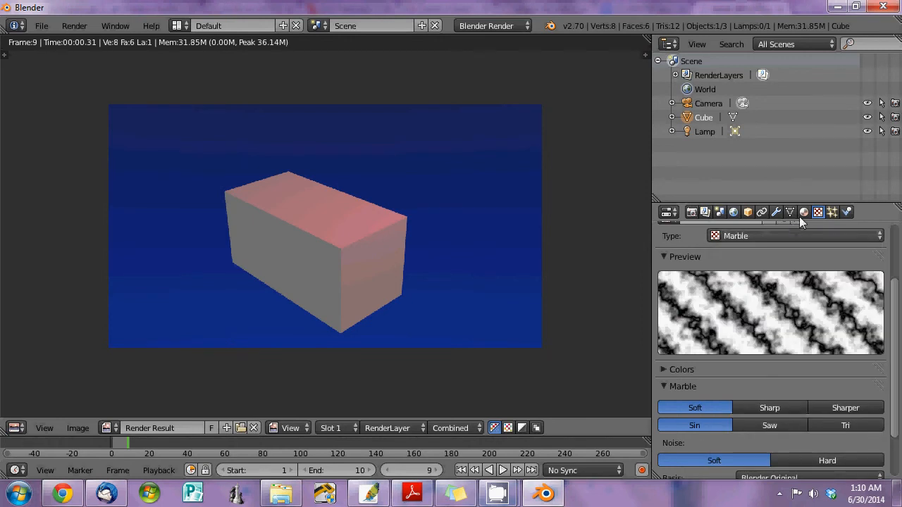
{"action": "left_click", "coordinate": [803, 212]}
{"action": "scroll", "coordinate": [715, 390], "scroll_direction": "down", "scroll_amount": 2}
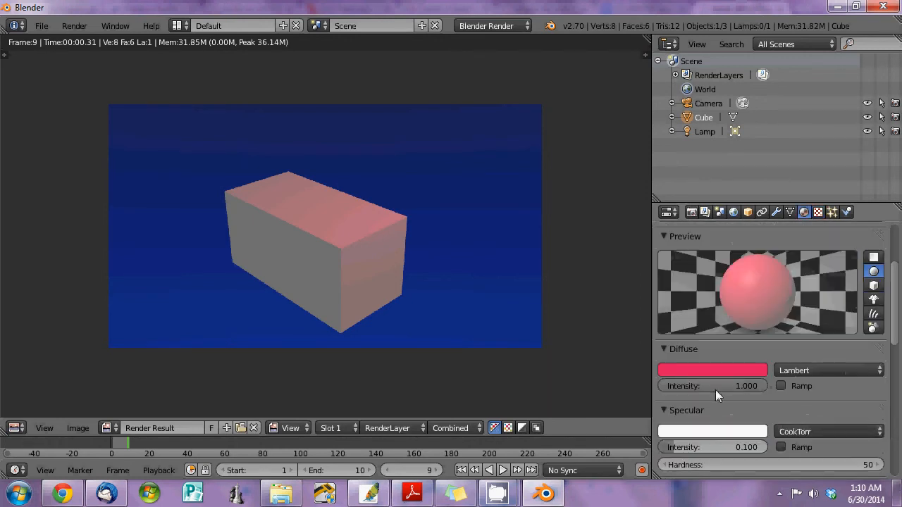
{"action": "left_click", "coordinate": [768, 386]}
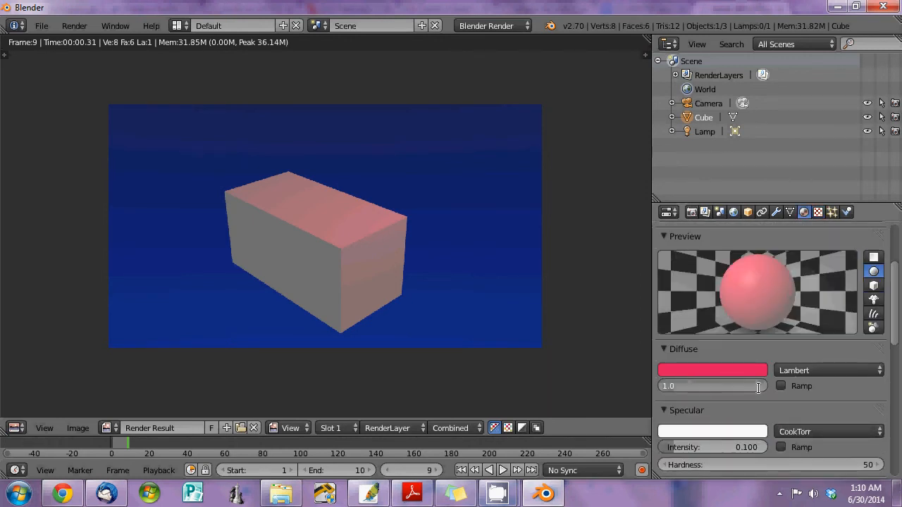
Compare the material's Tex texture settings with the brush texture's Marble and noise settings
{"action": "left_click", "coordinate": [818, 213]}
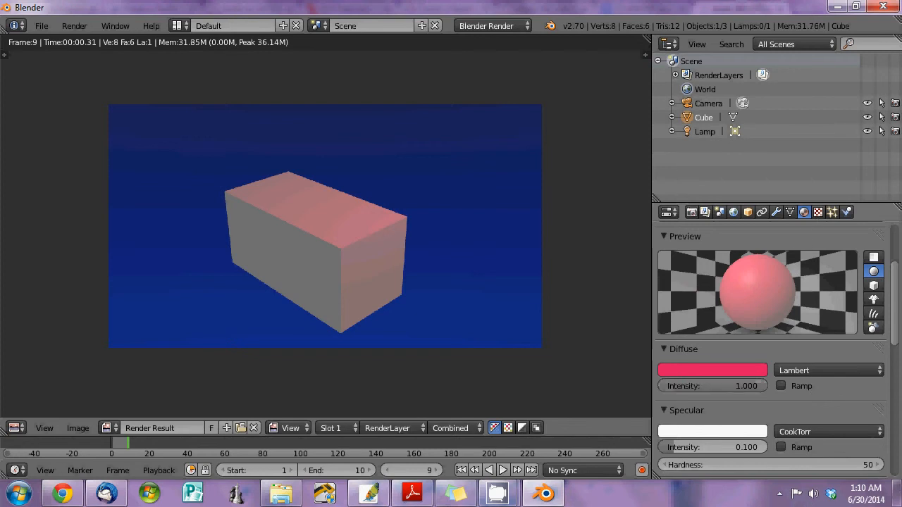
{"action": "left_click", "coordinate": [819, 214]}
{"action": "scroll", "coordinate": [799, 291], "scroll_direction": "up", "scroll_amount": 1}
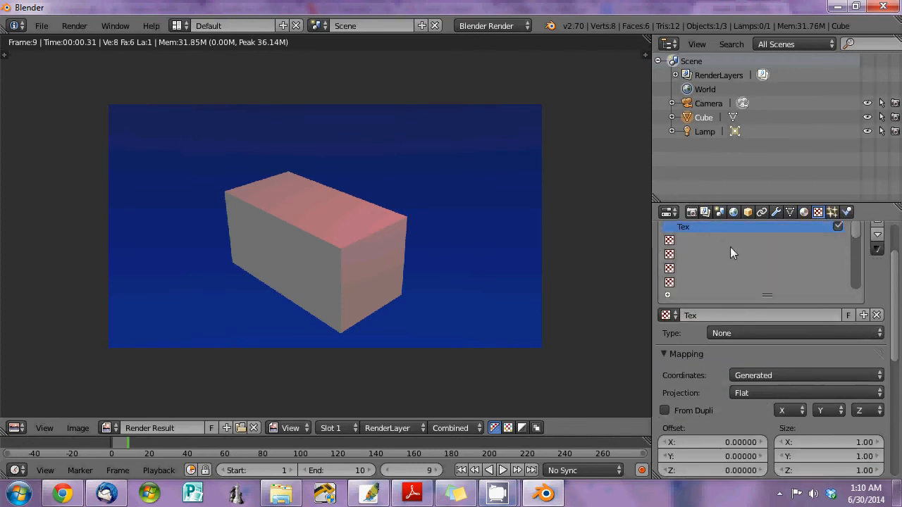
{"action": "scroll", "coordinate": [858, 318], "scroll_direction": "up", "scroll_amount": 2}
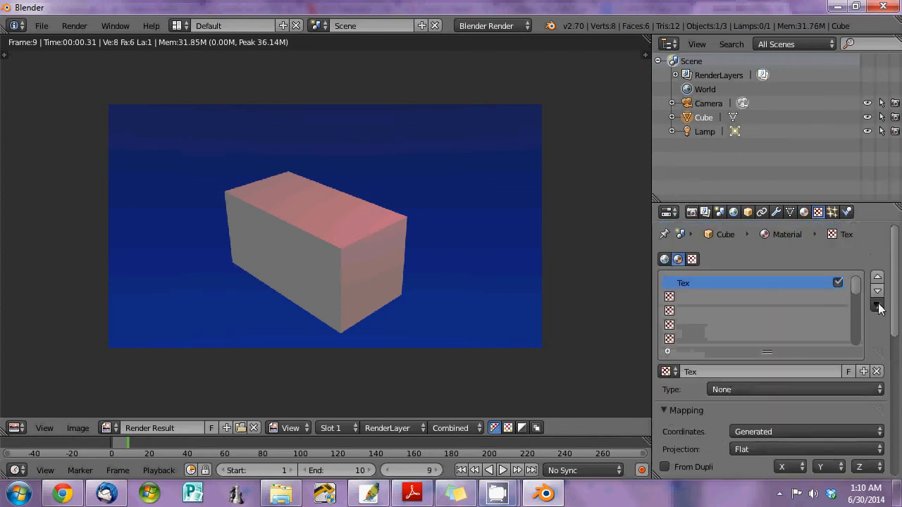
{"action": "left_click", "coordinate": [692, 259]}
{"action": "scroll", "coordinate": [850, 331], "scroll_direction": "down", "scroll_amount": 4}
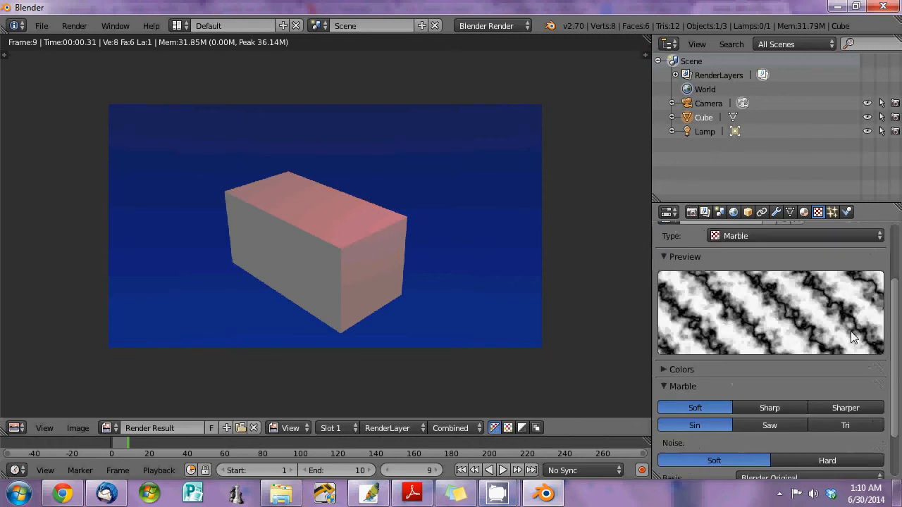
{"action": "scroll", "coordinate": [849, 331], "scroll_direction": "down", "scroll_amount": 2}
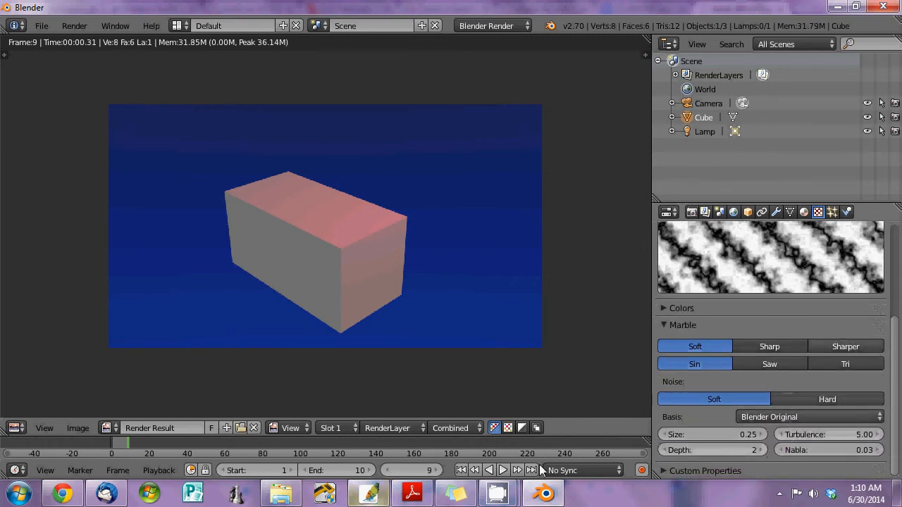
{"action": "mouse_move", "coordinate": [510, 498]}
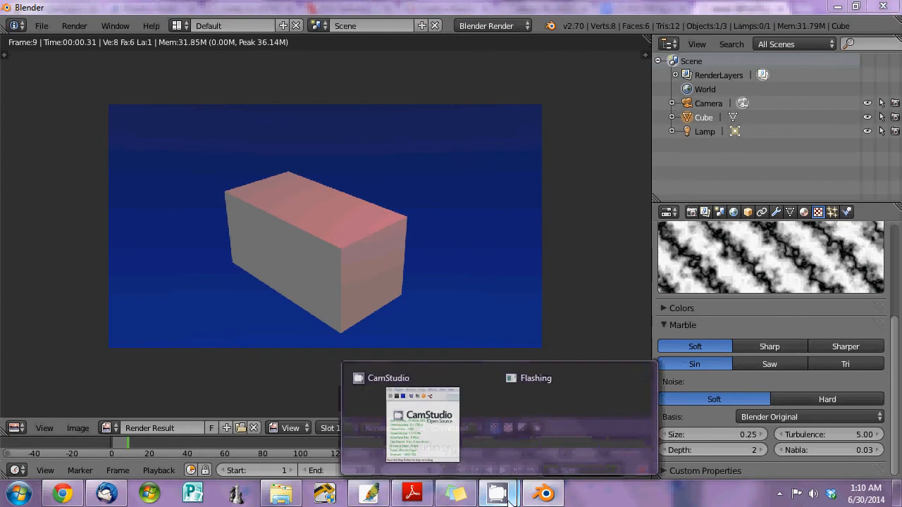
{"action": "left_click", "coordinate": [440, 433]}
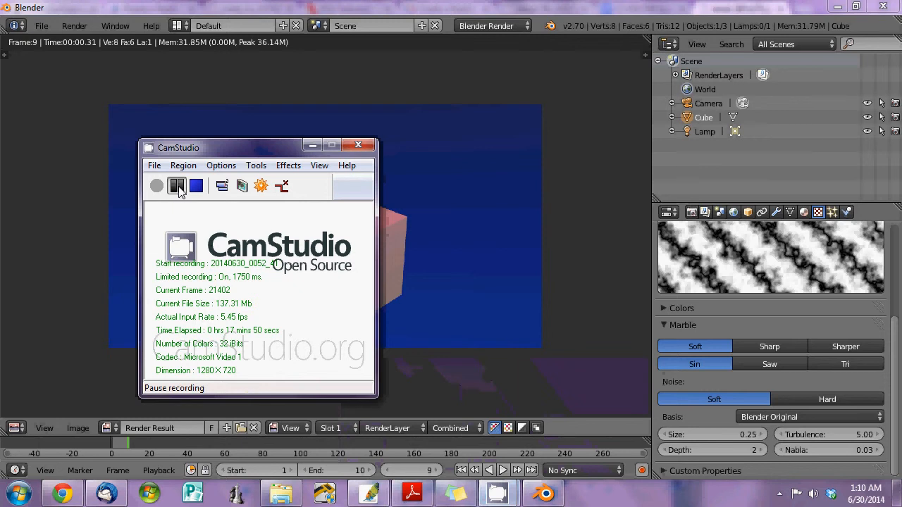
{"action": "left_click", "coordinate": [177, 186]}
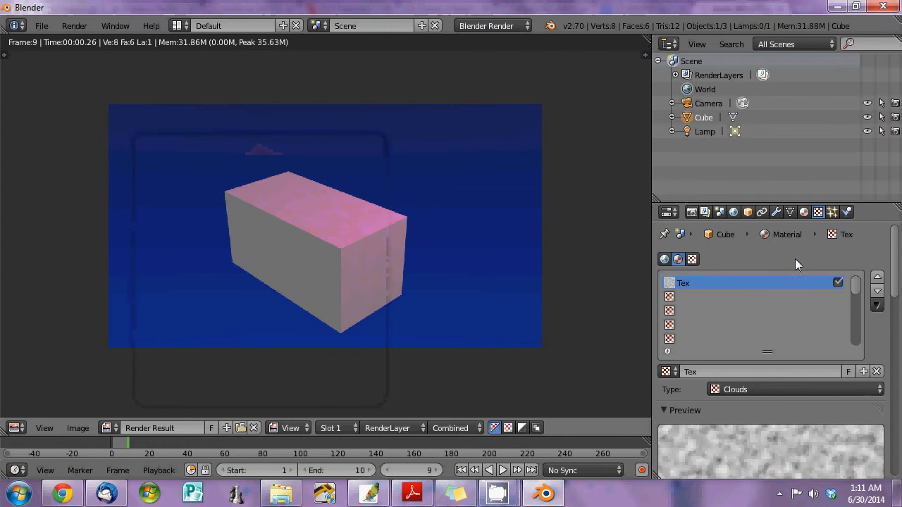
Unlink the Clouds texture Tex from the cube's material and add a new texture in its slot
{"action": "left_click", "coordinate": [691, 260]}
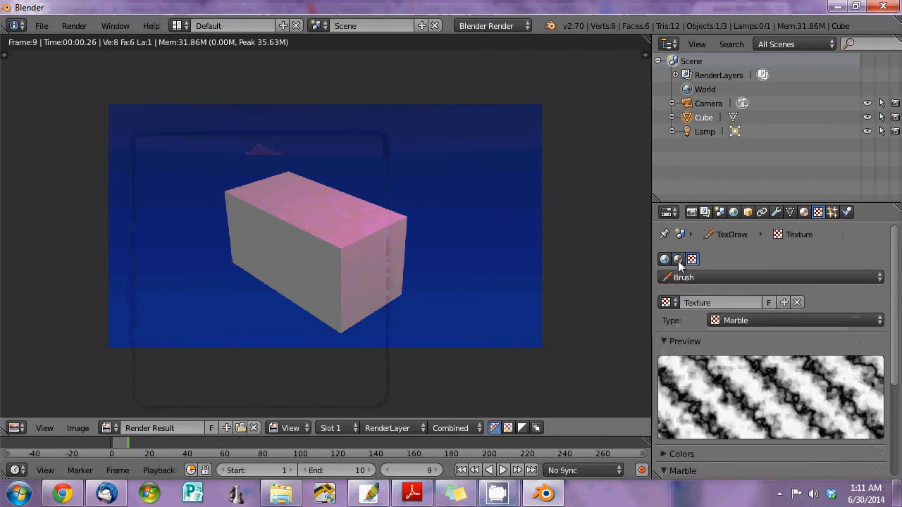
{"action": "left_click", "coordinate": [677, 259]}
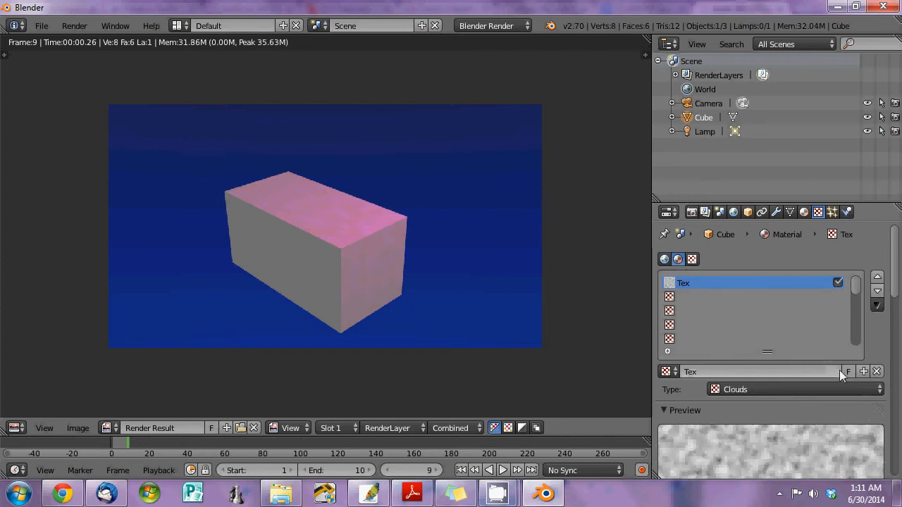
{"action": "left_click", "coordinate": [876, 372]}
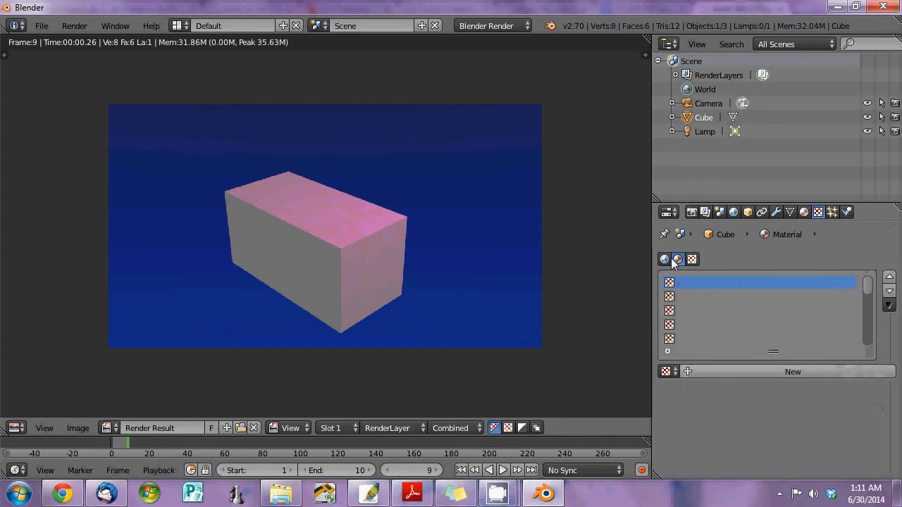
{"action": "left_click", "coordinate": [690, 372]}
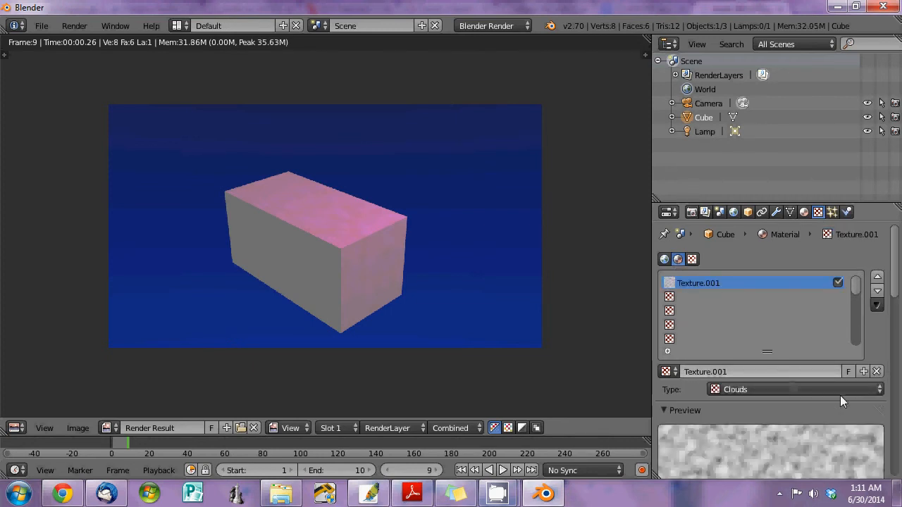
Set the new material texture's type to Distorted Noise and render the image
{"action": "left_click", "coordinate": [810, 391]}
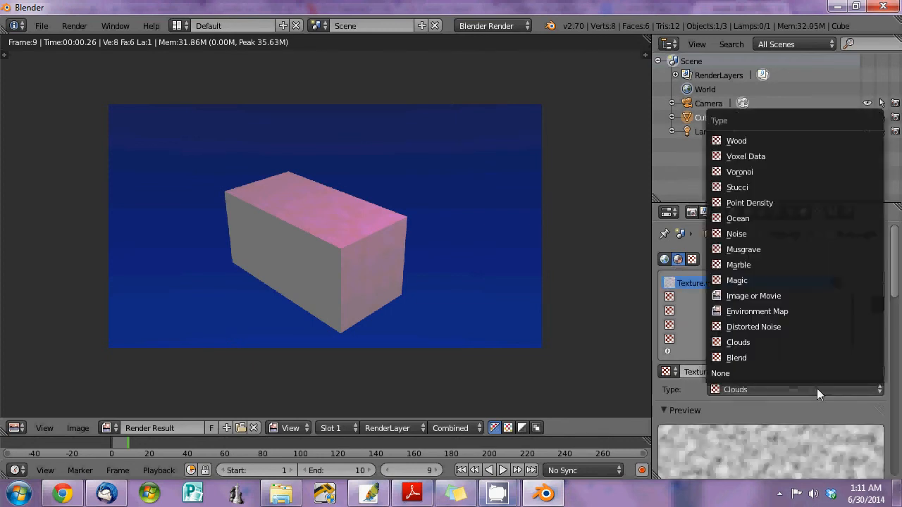
{"action": "left_click", "coordinate": [777, 326]}
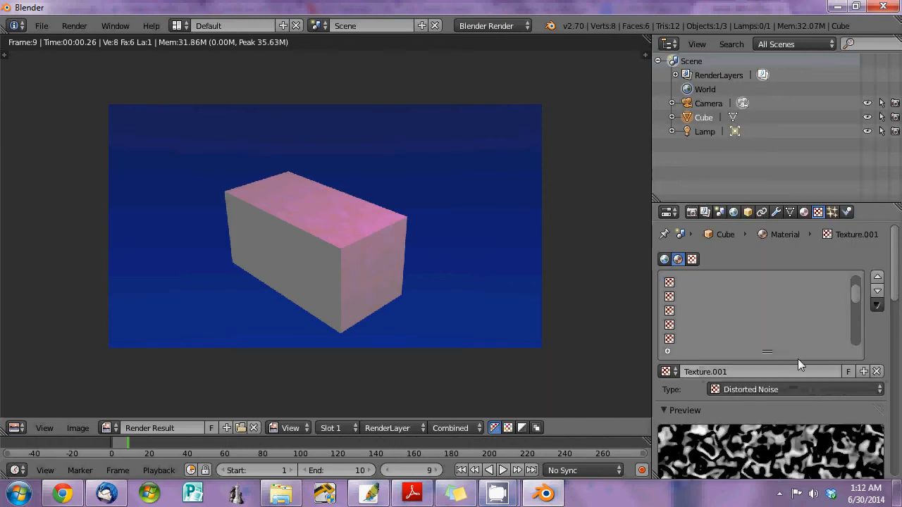
{"action": "left_click", "coordinate": [692, 212]}
{"action": "left_click", "coordinate": [698, 276]}
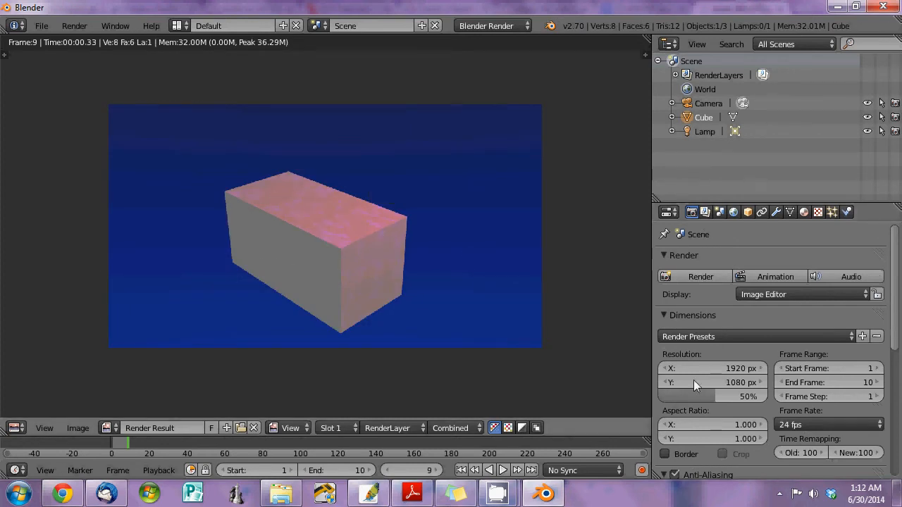
Examine the Distorted Noise texture's preview and settings, and the cube's material preview
{"action": "left_click", "coordinate": [816, 213]}
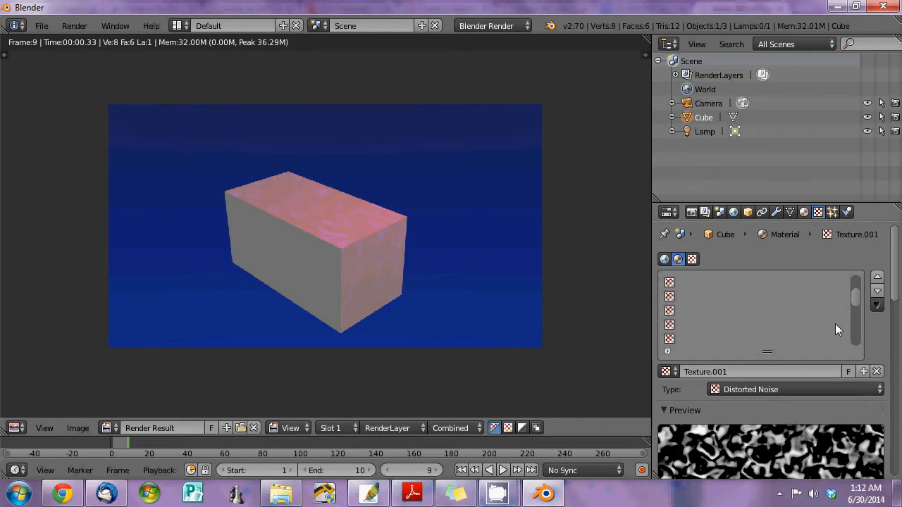
{"action": "scroll", "coordinate": [879, 351], "scroll_direction": "down", "scroll_amount": 4}
{"action": "scroll", "coordinate": [879, 352], "scroll_direction": "down", "scroll_amount": 2}
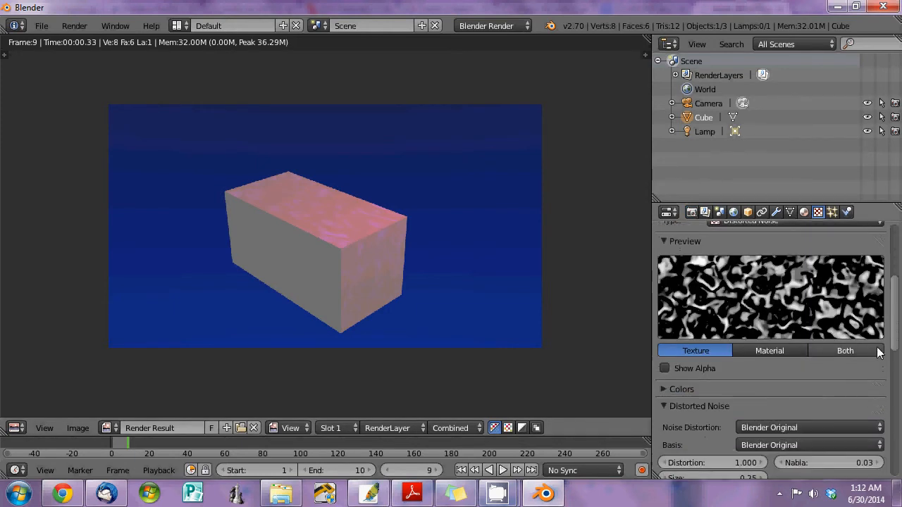
{"action": "scroll", "coordinate": [879, 352], "scroll_direction": "up", "scroll_amount": 7}
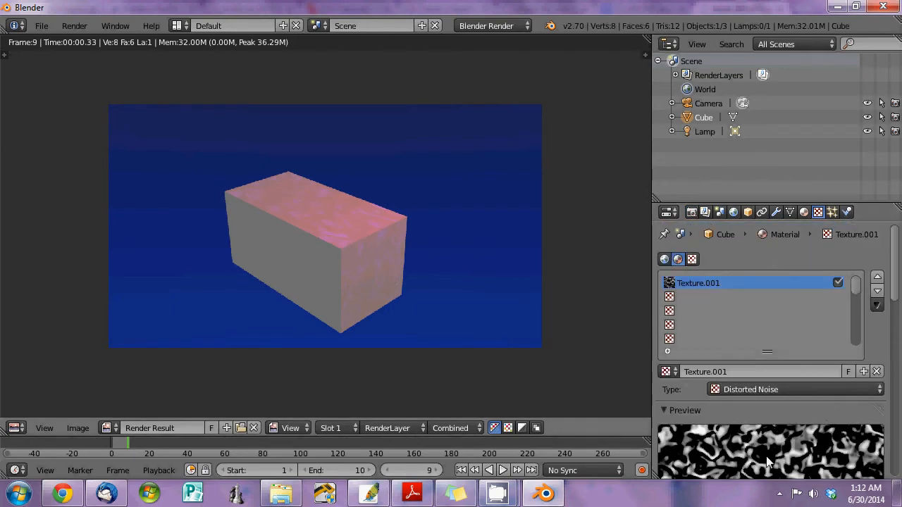
{"action": "scroll", "coordinate": [757, 422], "scroll_direction": "down", "scroll_amount": 3}
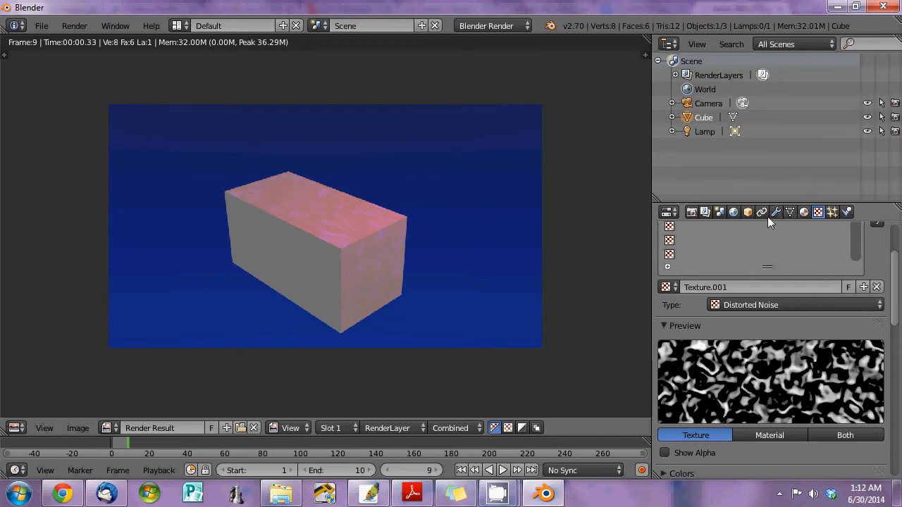
{"action": "left_click", "coordinate": [806, 212]}
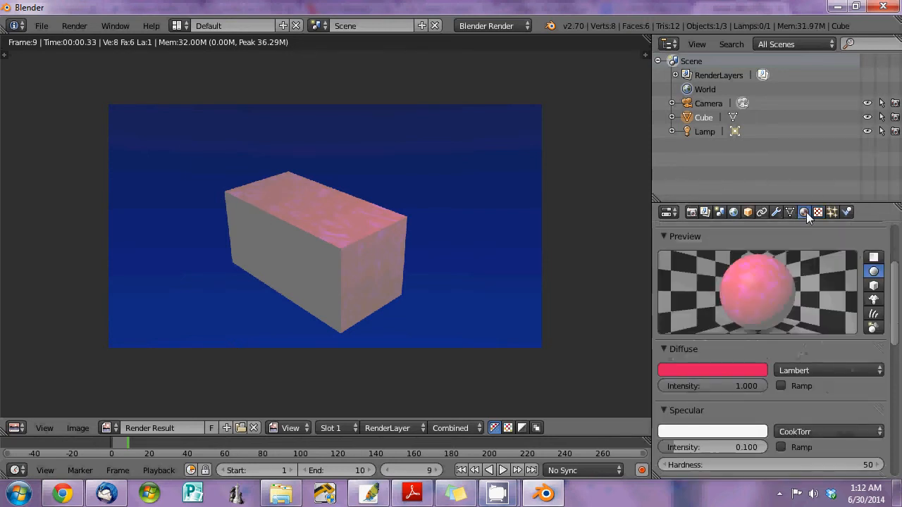
Set the cube material's diffuse colour to white and render the image
{"action": "left_click", "coordinate": [730, 371]}
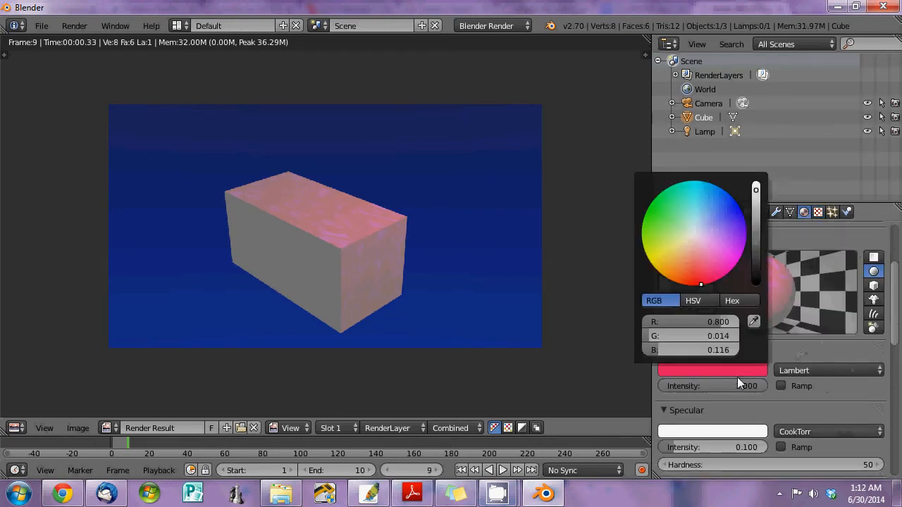
{"action": "left_click", "coordinate": [693, 237]}
{"action": "mouse_move", "coordinate": [720, 338]}
{"action": "left_mouse_down"}
{"action": "mouse_move", "coordinate": [734, 335]}
{"action": "mouse_move", "coordinate": [738, 318]}
{"action": "left_mouse_up"}
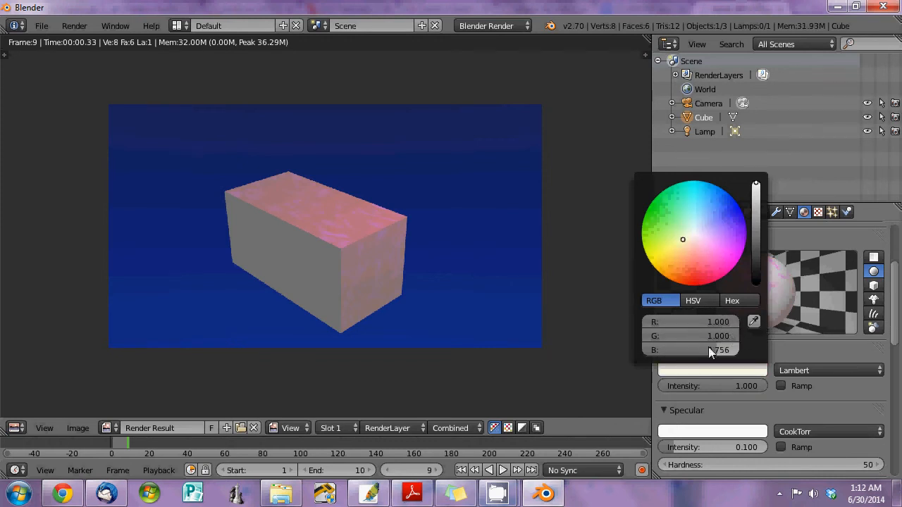
{"action": "left_click_drag", "start_coordinate": [714, 348], "coordinate": [777, 350]}
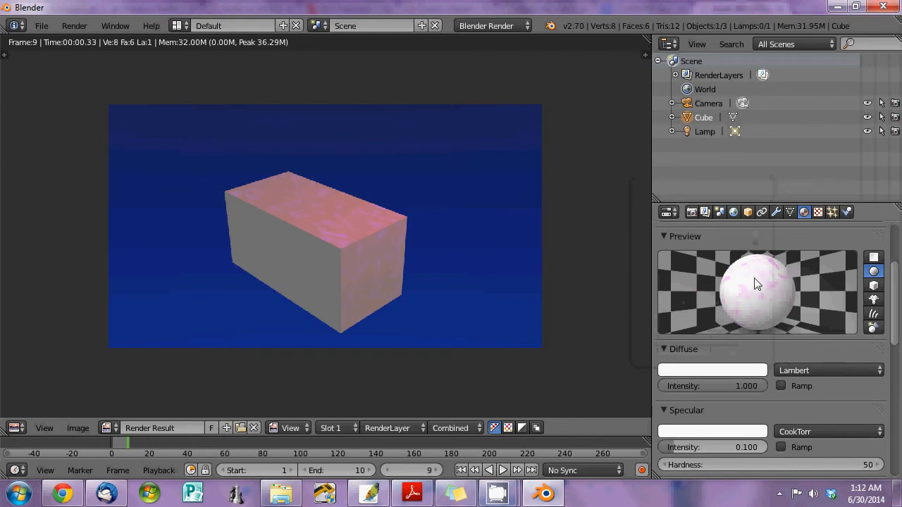
{"action": "left_click", "coordinate": [692, 212]}
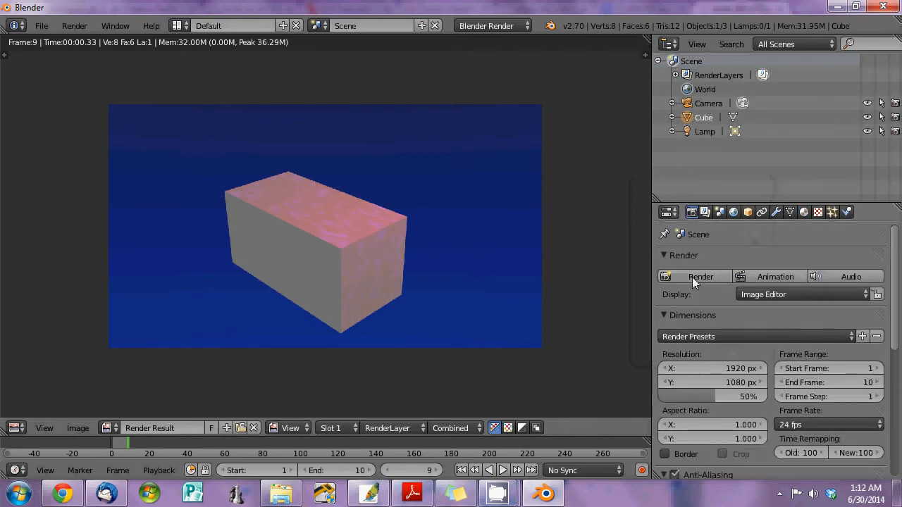
{"action": "left_click", "coordinate": [691, 277]}
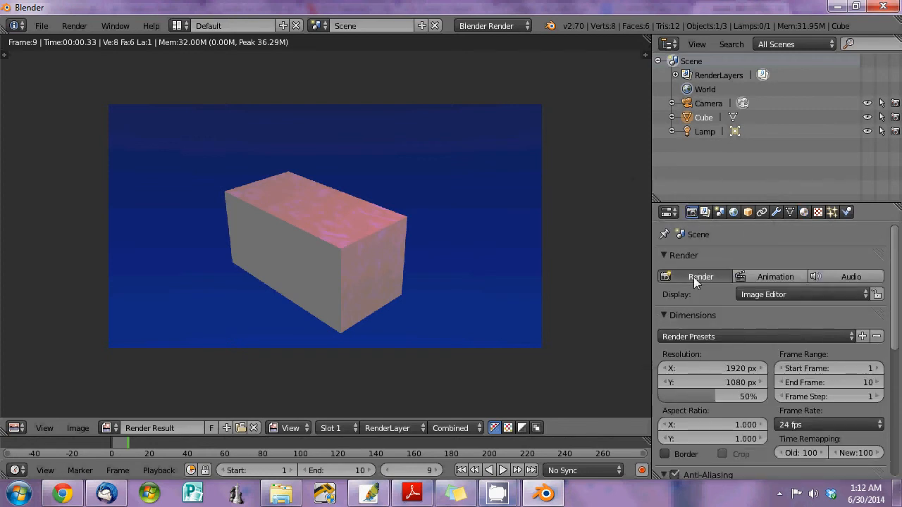
Examine the cube's material settings, the Distorted Noise texture's preview and settings, and the available texture types
{"action": "left_click", "coordinate": [804, 212]}
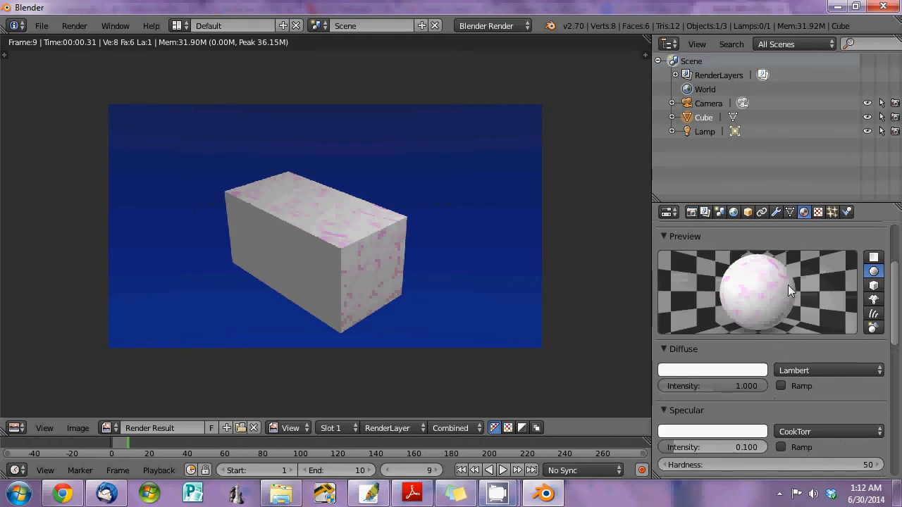
{"action": "scroll", "coordinate": [818, 366], "scroll_direction": "down", "scroll_amount": 4}
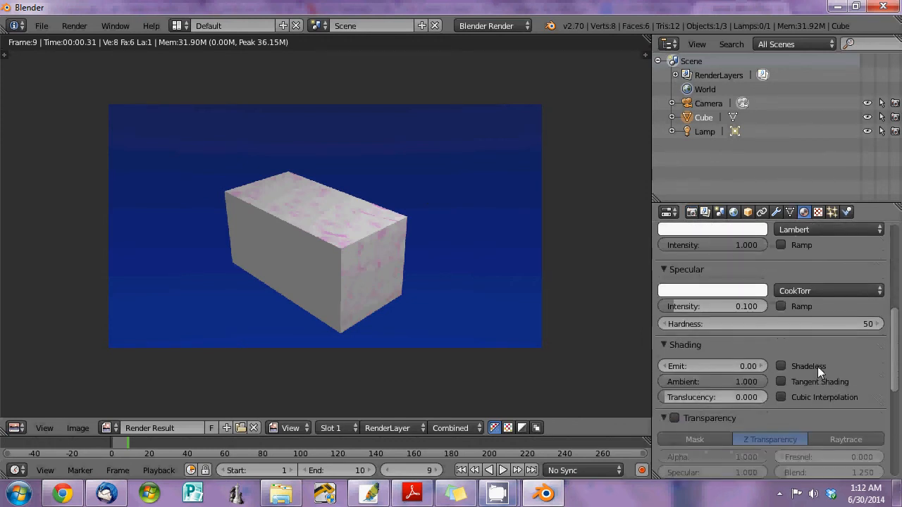
{"action": "scroll", "coordinate": [817, 366], "scroll_direction": "down", "scroll_amount": 4}
{"action": "scroll", "coordinate": [815, 366], "scroll_direction": "up", "scroll_amount": 8}
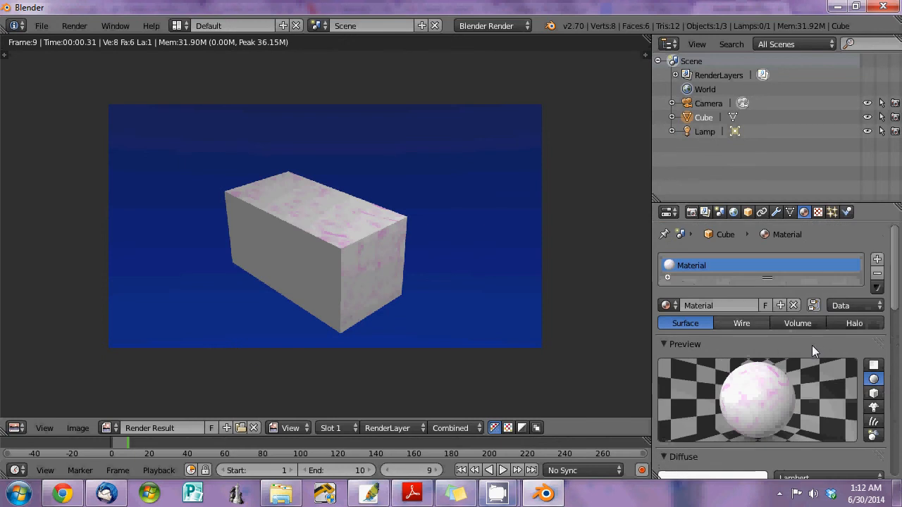
{"action": "left_click", "coordinate": [817, 211]}
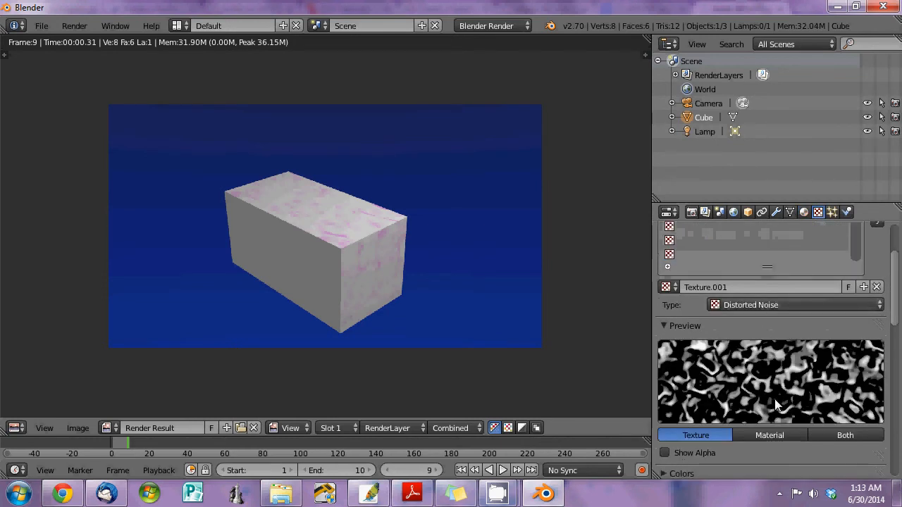
{"action": "scroll", "coordinate": [775, 406], "scroll_direction": "down", "scroll_amount": 1}
{"action": "scroll", "coordinate": [774, 402], "scroll_direction": "down", "scroll_amount": 1}
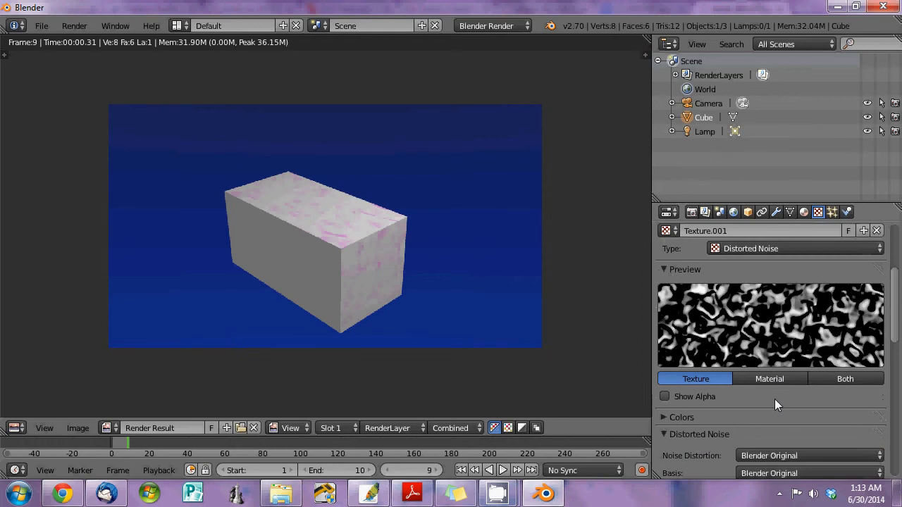
{"action": "scroll", "coordinate": [774, 398], "scroll_direction": "up", "scroll_amount": 2}
{"action": "left_click", "coordinate": [772, 304]}
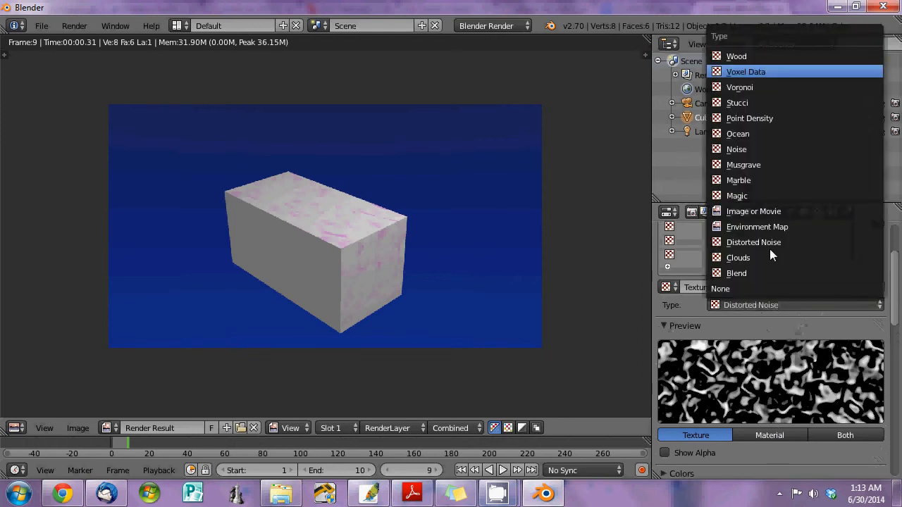
{"action": "left_click", "coordinate": [861, 329]}
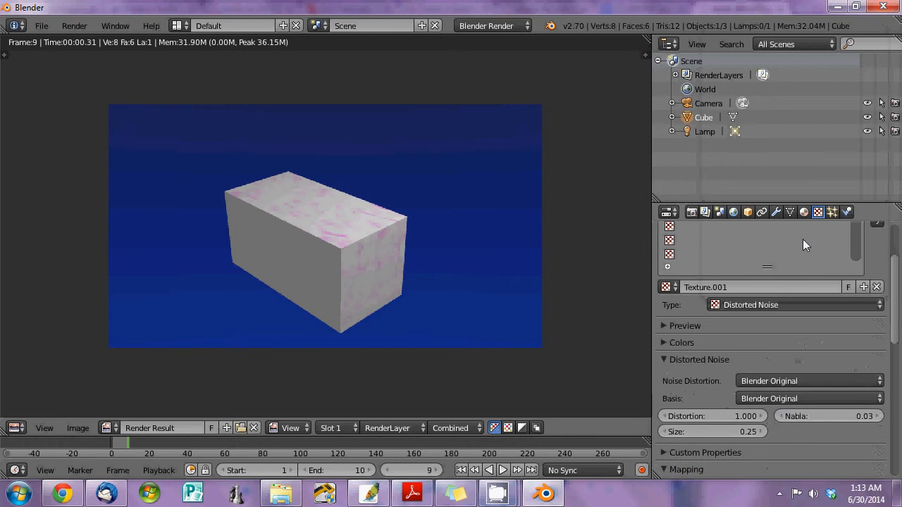
{"action": "scroll", "coordinate": [800, 324], "scroll_direction": "up", "scroll_amount": 1}
{"action": "scroll", "coordinate": [800, 324], "scroll_direction": "up", "scroll_amount": 1}
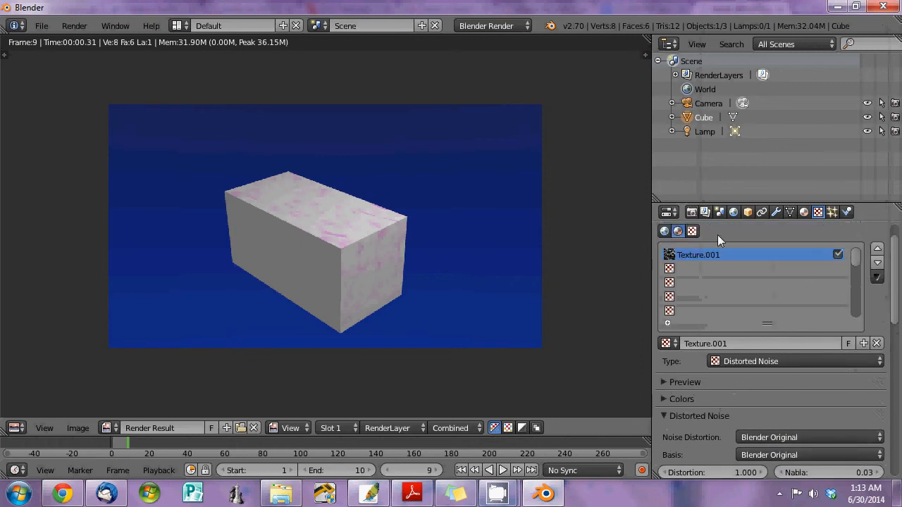
Set the brush texture's type to Image or Movie and start opening an image file for it
{"action": "left_click", "coordinate": [693, 231]}
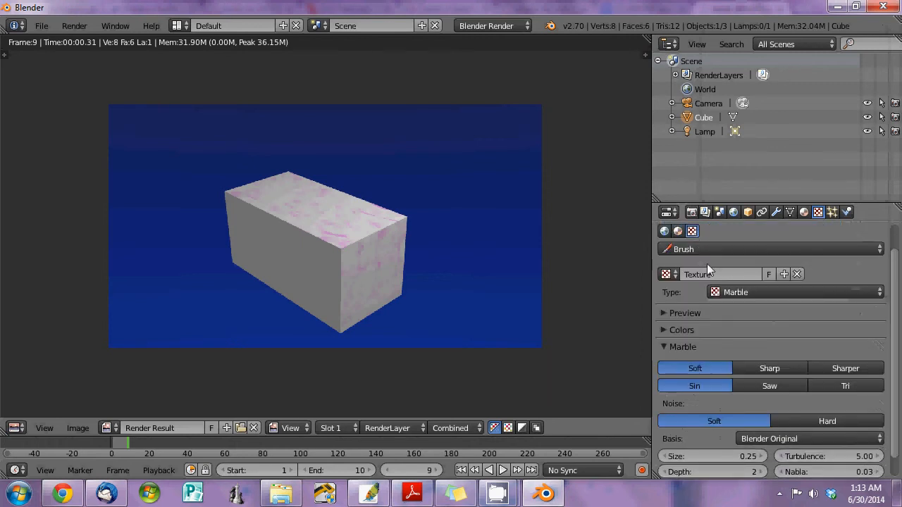
{"action": "left_click", "coordinate": [756, 291]}
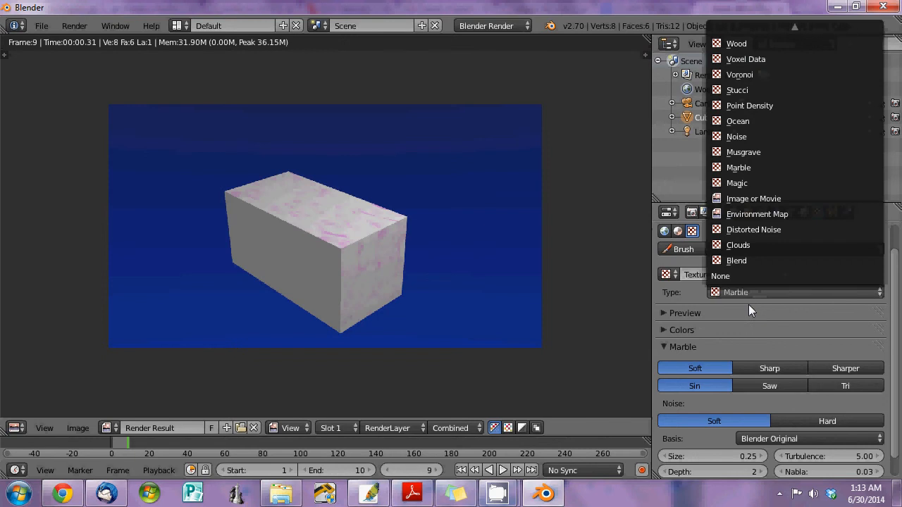
{"action": "left_click", "coordinate": [741, 293]}
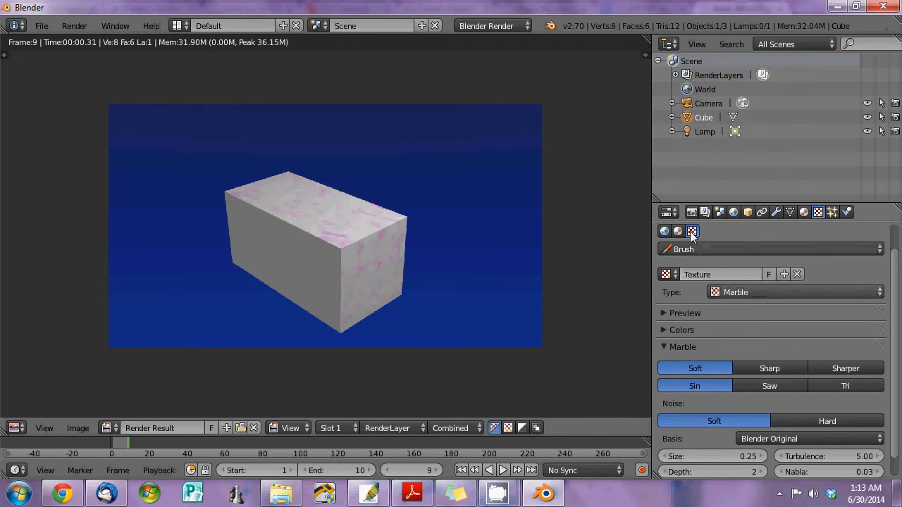
{"action": "left_click", "coordinate": [750, 291]}
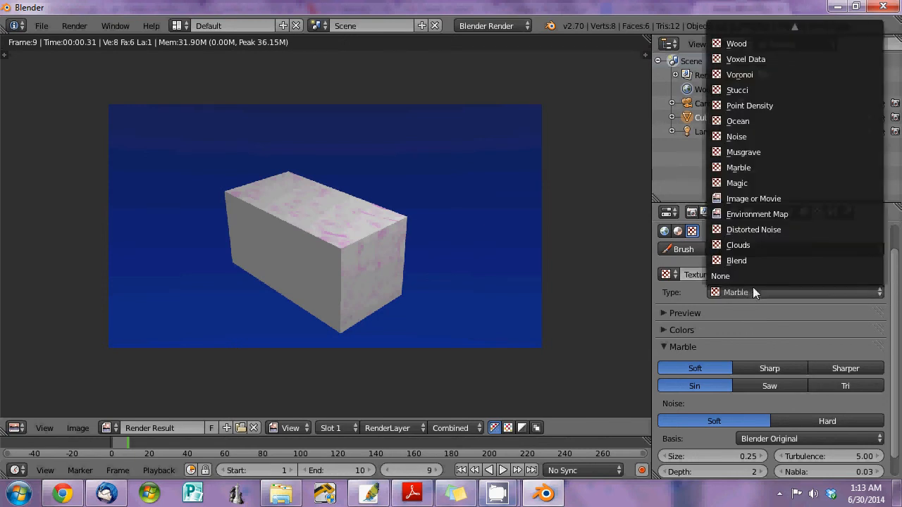
{"action": "left_click", "coordinate": [765, 198]}
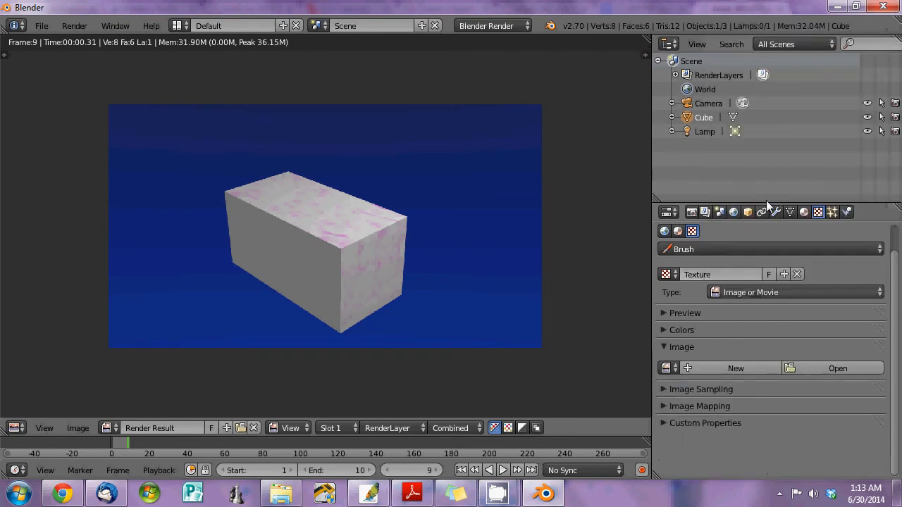
{"action": "left_click", "coordinate": [835, 365]}
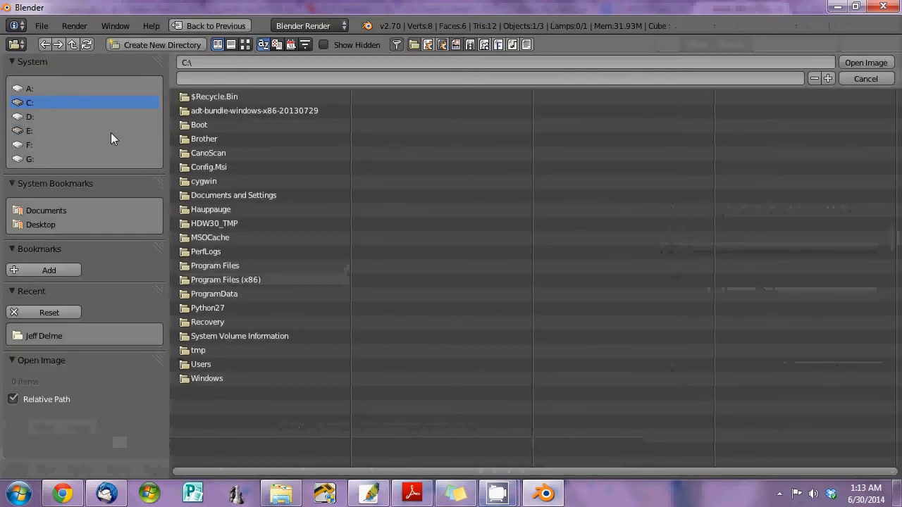
Load brick.jpg from the project folder on the desktop as the brush texture's image
{"action": "left_click", "coordinate": [52, 225]}
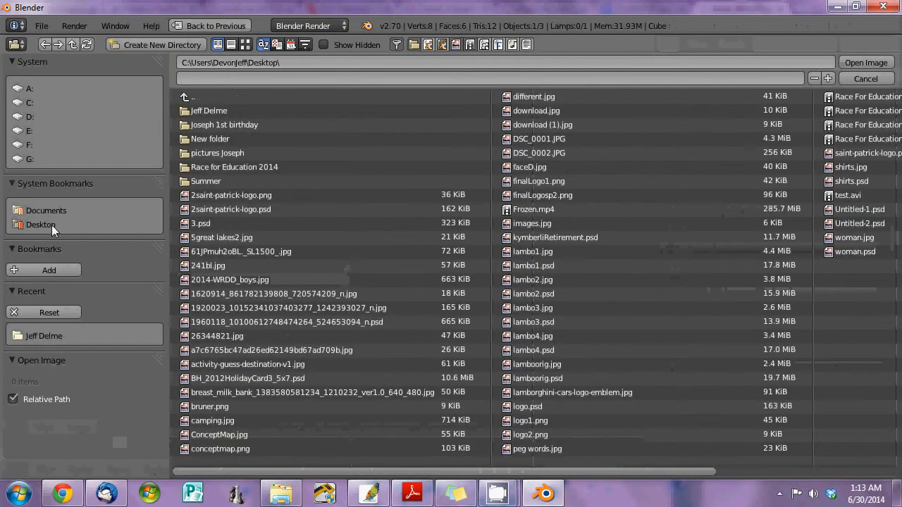
{"action": "left_click", "coordinate": [225, 111]}
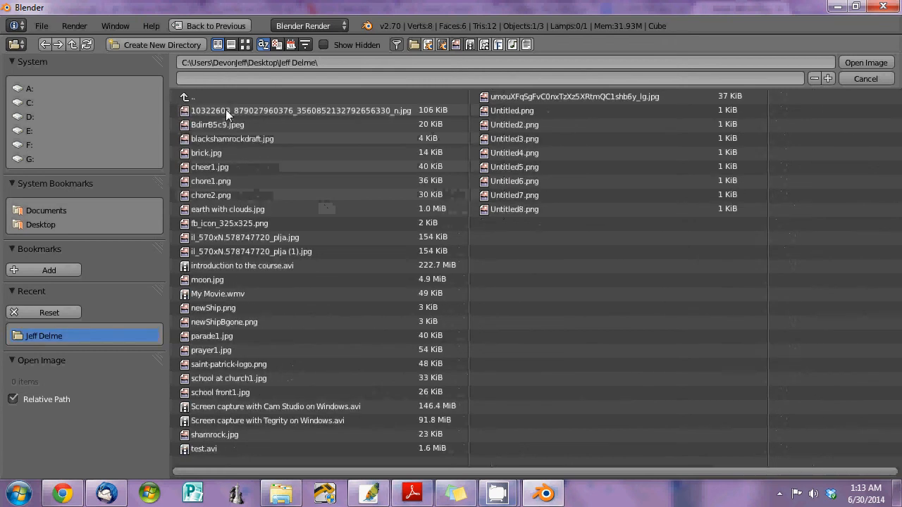
{"action": "double_click", "coordinate": [227, 148]}
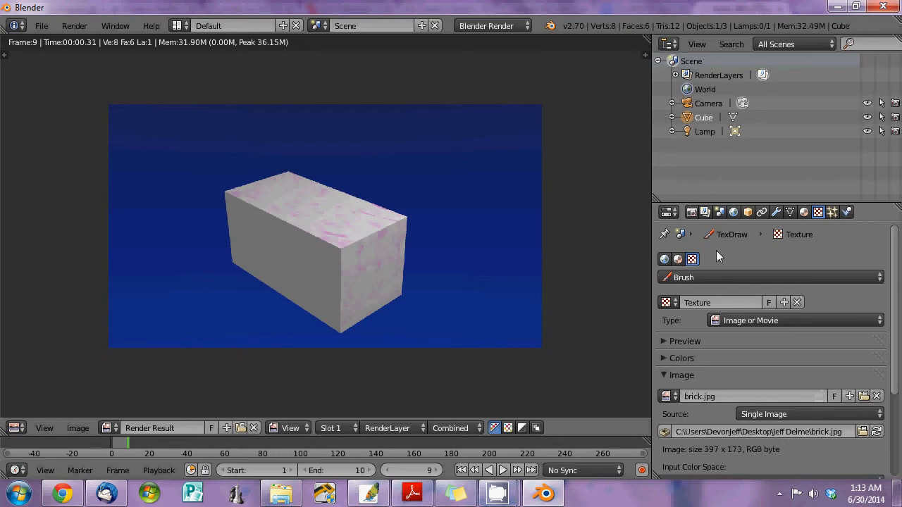
{"action": "left_click", "coordinate": [692, 212]}
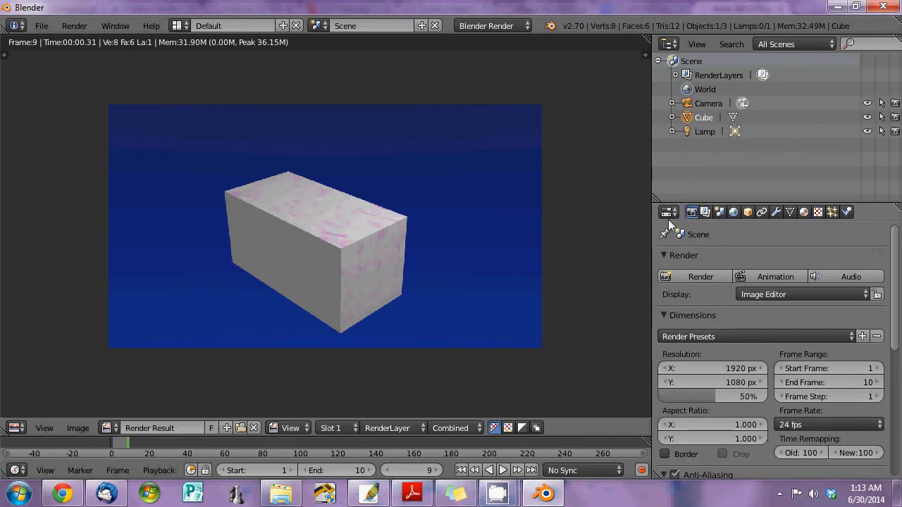
{"action": "left_click", "coordinate": [818, 214]}
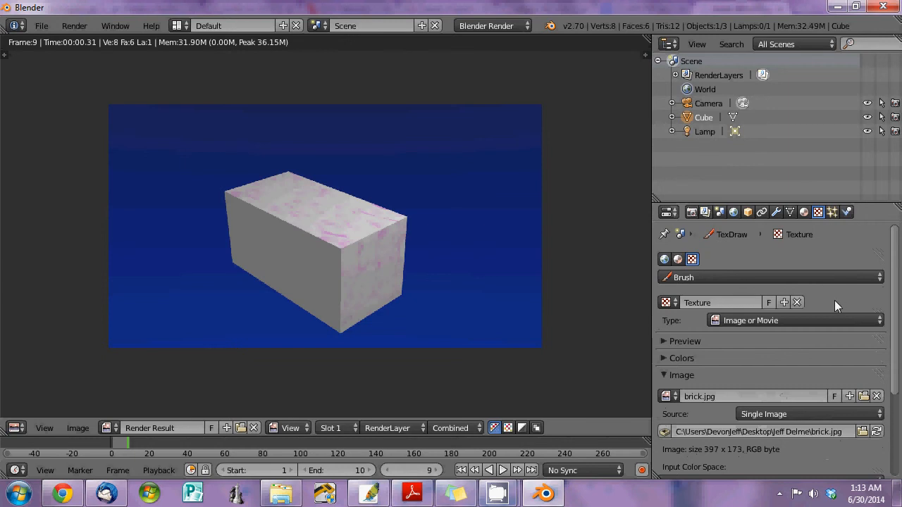
{"action": "scroll", "coordinate": [834, 303], "scroll_direction": "down", "scroll_amount": 3}
{"action": "scroll", "coordinate": [834, 300], "scroll_direction": "down", "scroll_amount": 2}
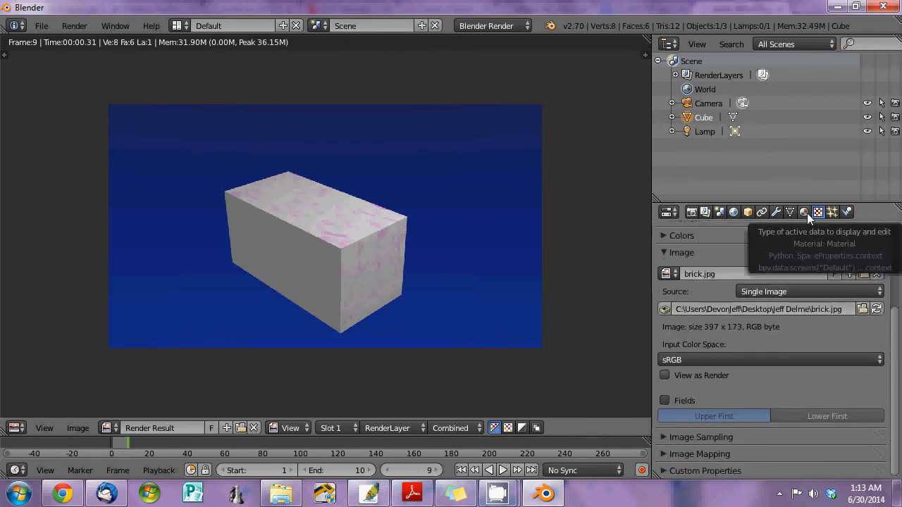
{"action": "scroll", "coordinate": [753, 282], "scroll_direction": "up", "scroll_amount": 5}
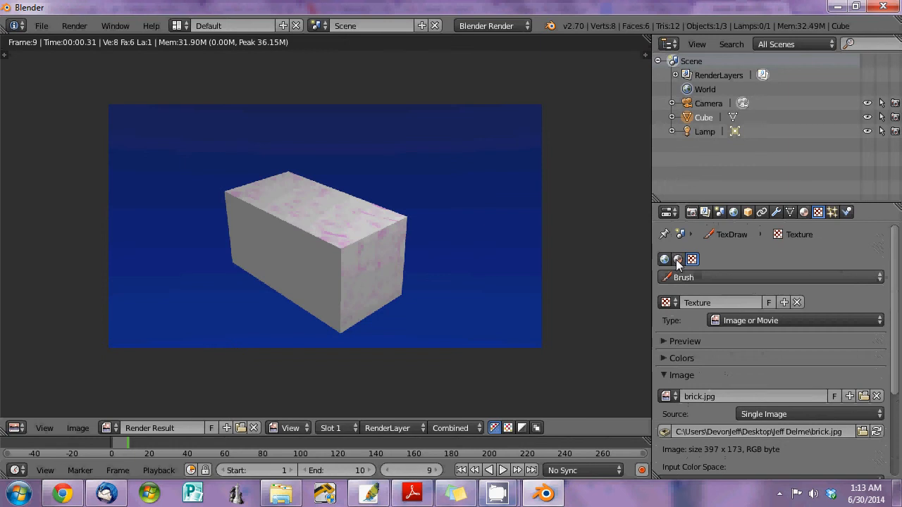
Replace the cube material's distorted noise texture with a new texture of type Image or Movie
{"action": "left_click", "coordinate": [678, 259]}
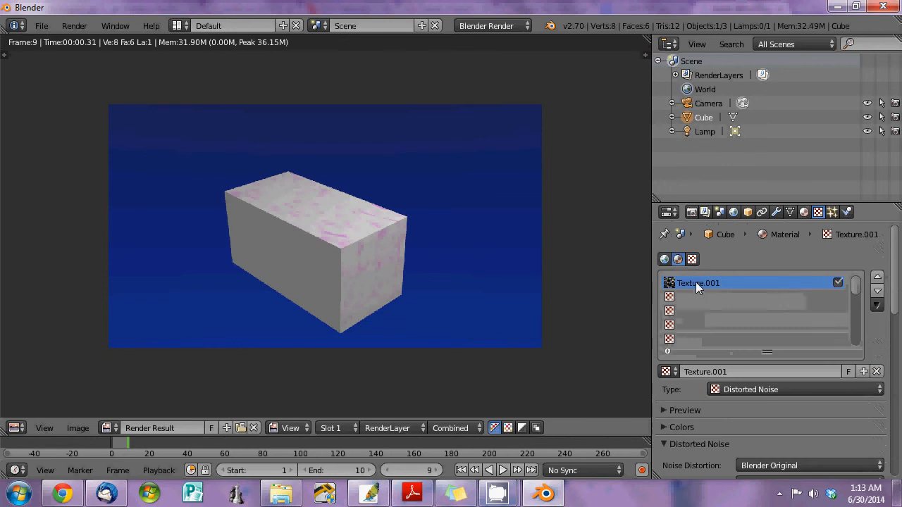
{"action": "left_click", "coordinate": [875, 372]}
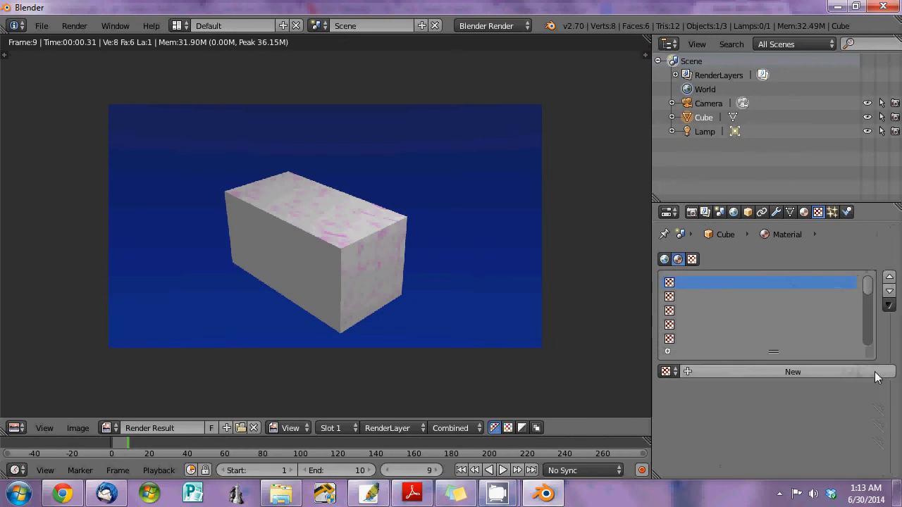
{"action": "left_click", "coordinate": [756, 370]}
{"action": "left_click", "coordinate": [770, 389]}
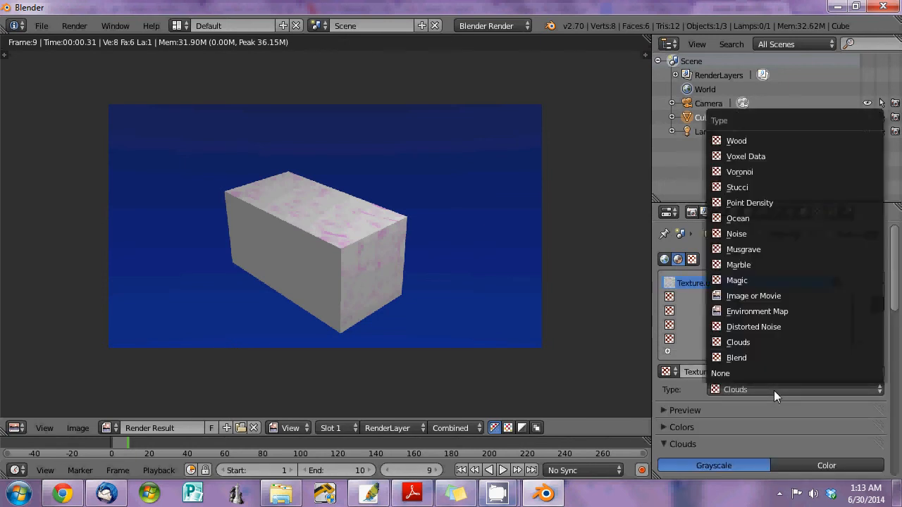
{"action": "left_click", "coordinate": [773, 295]}
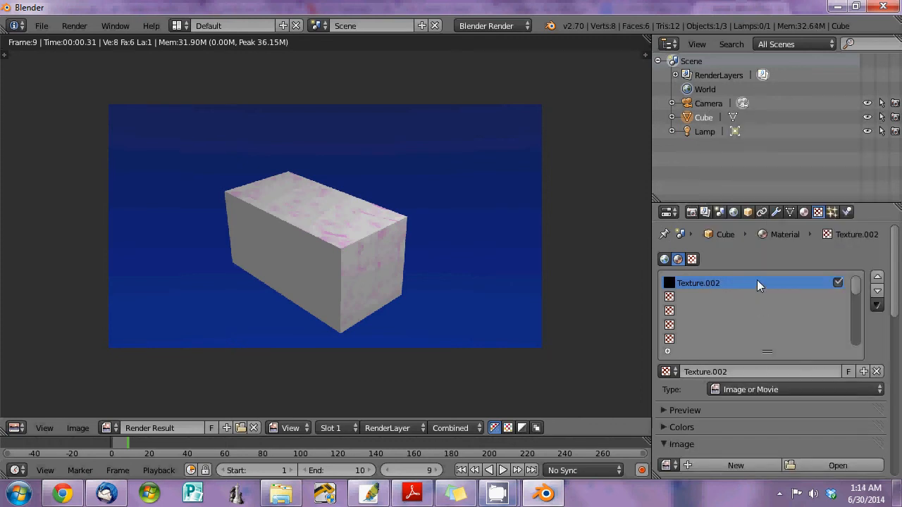
Load brick.jpg from the project folder on the desktop as the image of the cube material's texture
{"action": "left_click", "coordinate": [834, 466]}
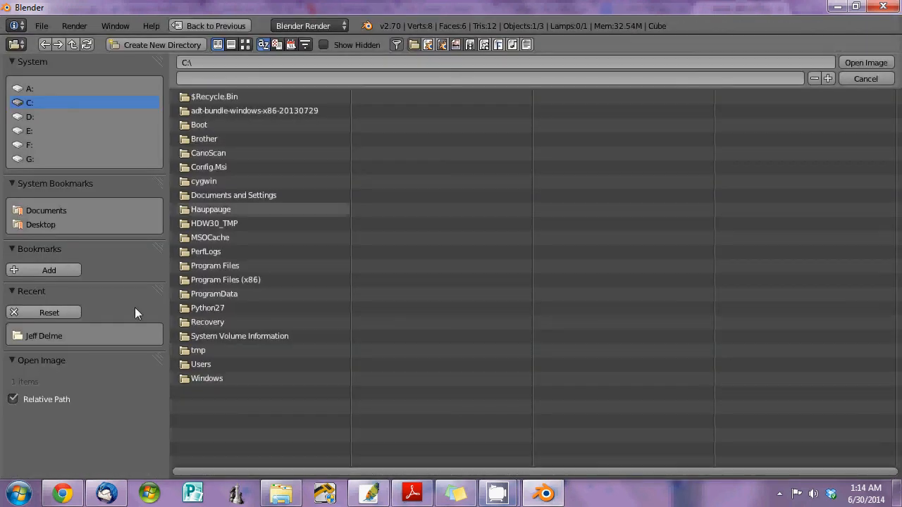
{"action": "left_click", "coordinate": [55, 223]}
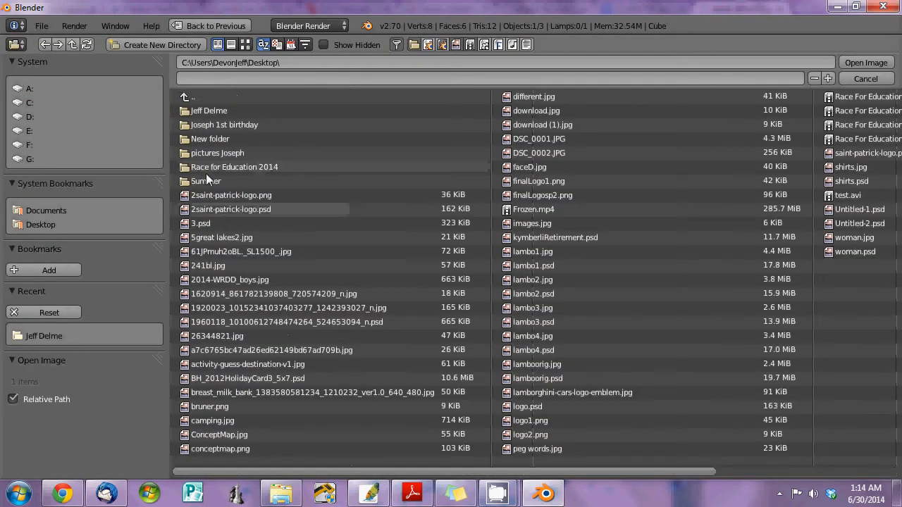
{"action": "left_click", "coordinate": [218, 111]}
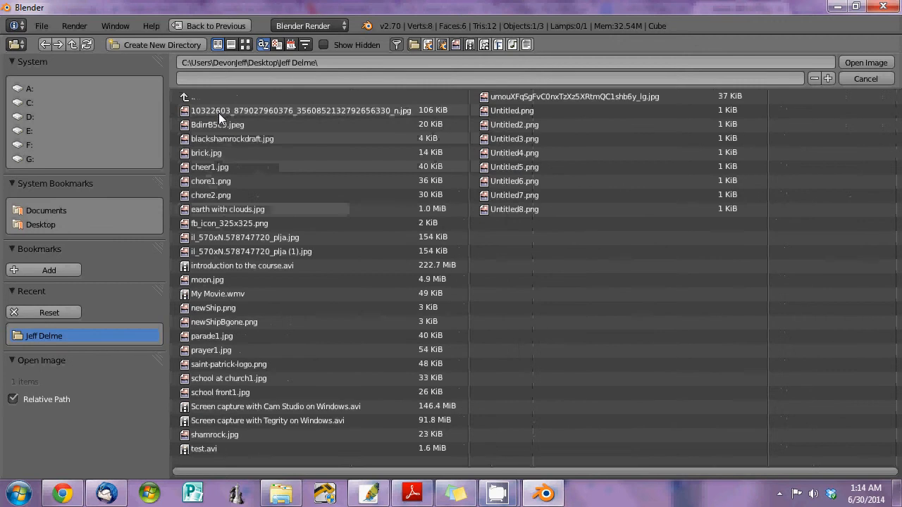
{"action": "left_click", "coordinate": [220, 152]}
{"action": "double_click", "coordinate": [220, 152]}
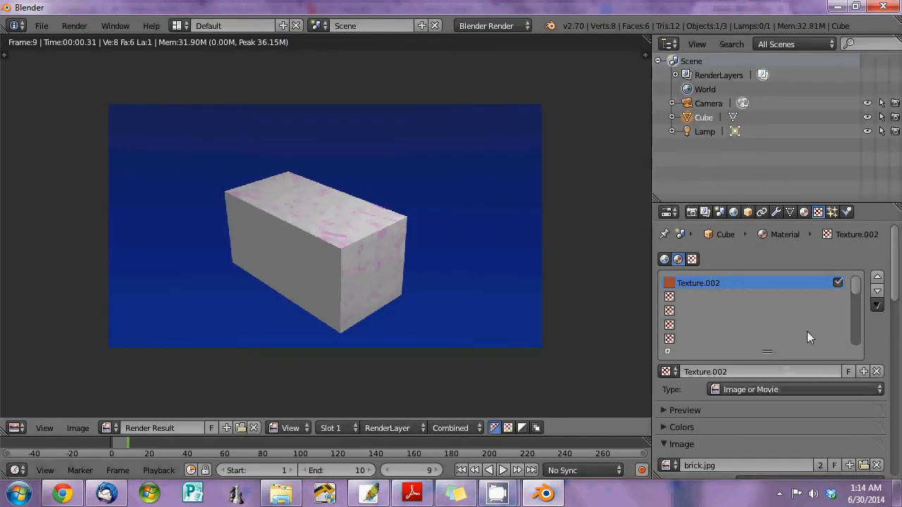
Render the current frame with the brick image texture applied to the cube's material
{"action": "left_click", "coordinate": [666, 261]}
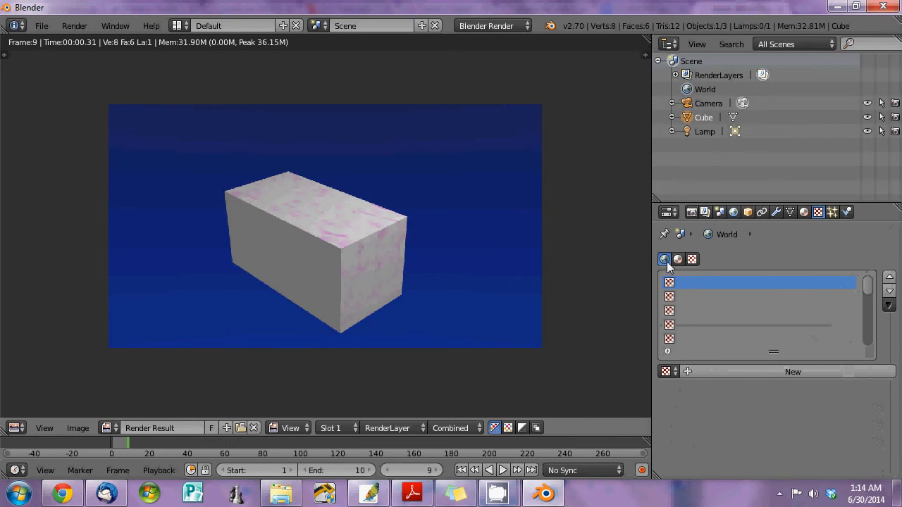
{"action": "left_click", "coordinate": [678, 260]}
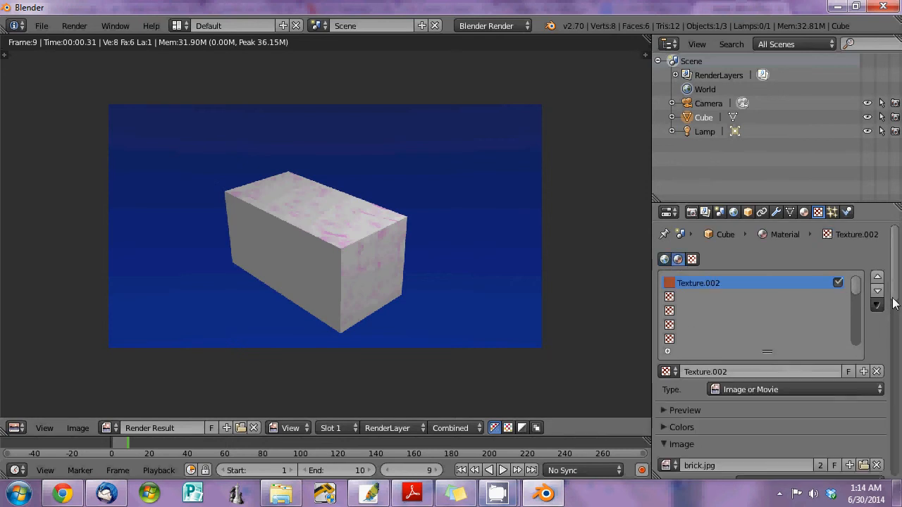
{"action": "left_click", "coordinate": [803, 212]}
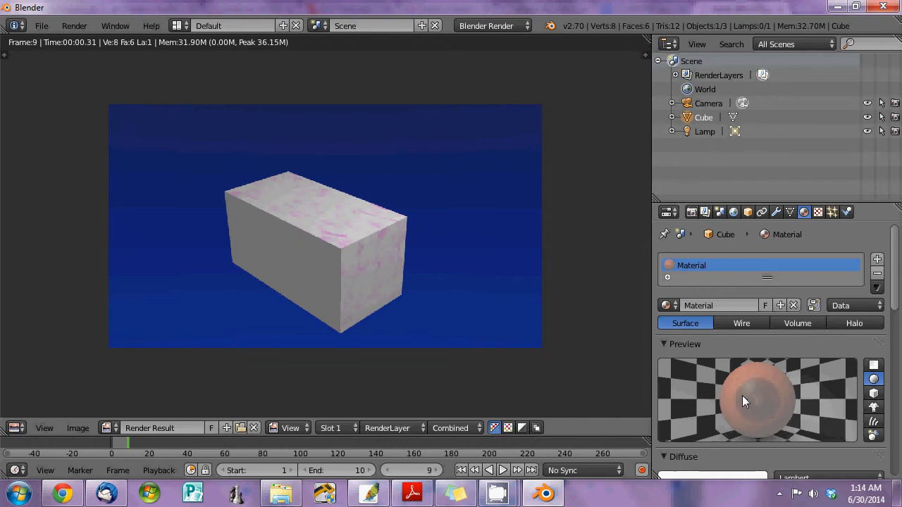
{"action": "left_click", "coordinate": [691, 212]}
{"action": "left_click", "coordinate": [697, 276]}
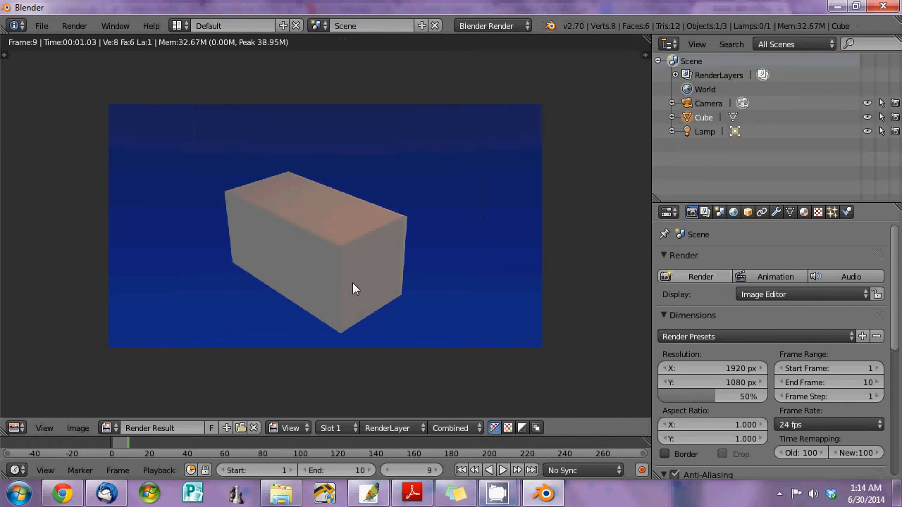
Examine the image, sampling and mapping settings of the cube material's brick texture
{"action": "left_click", "coordinate": [817, 213]}
{"action": "left_click", "coordinate": [805, 213]}
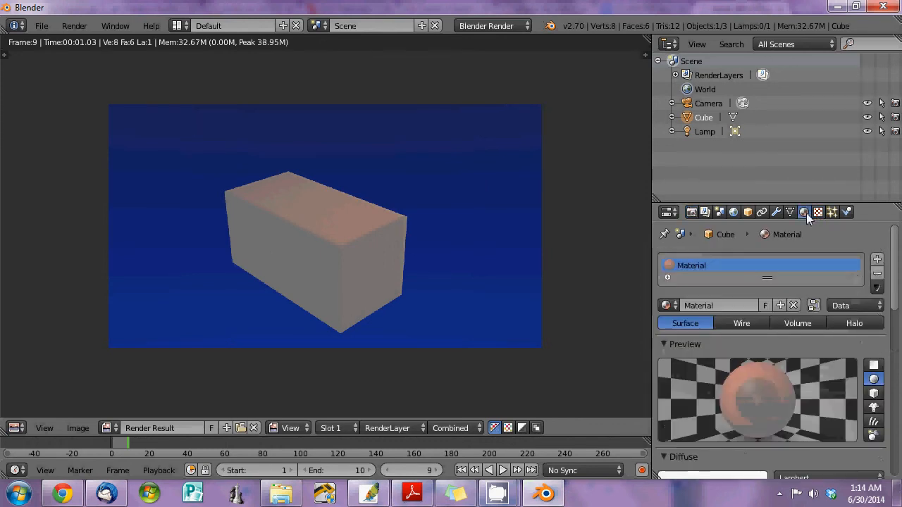
{"action": "left_click", "coordinate": [818, 211]}
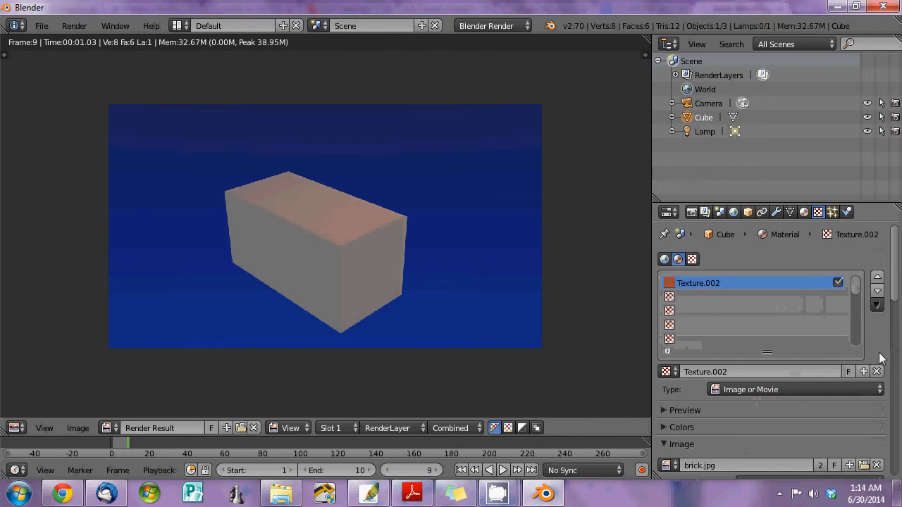
{"action": "scroll", "coordinate": [879, 360], "scroll_direction": "down", "scroll_amount": 5}
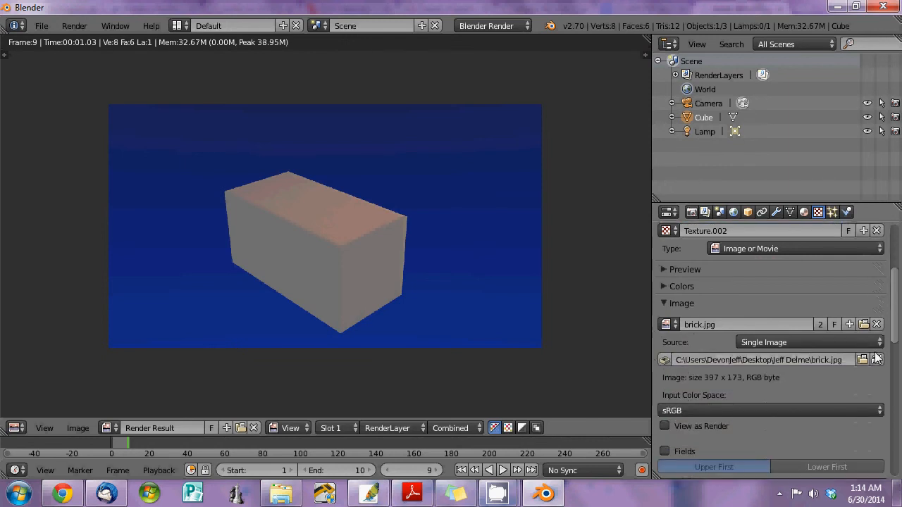
{"action": "scroll", "coordinate": [677, 399], "scroll_direction": "down", "scroll_amount": 5}
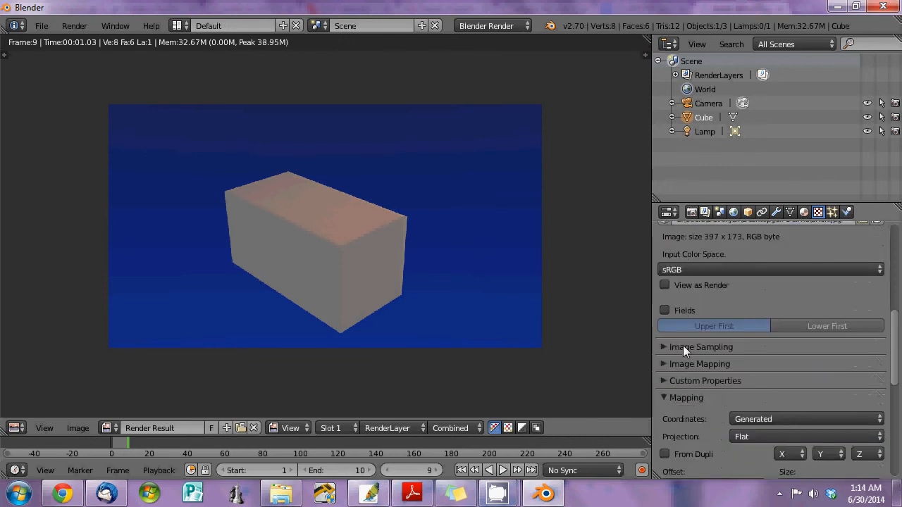
{"action": "scroll", "coordinate": [684, 374], "scroll_direction": "down", "scroll_amount": 2}
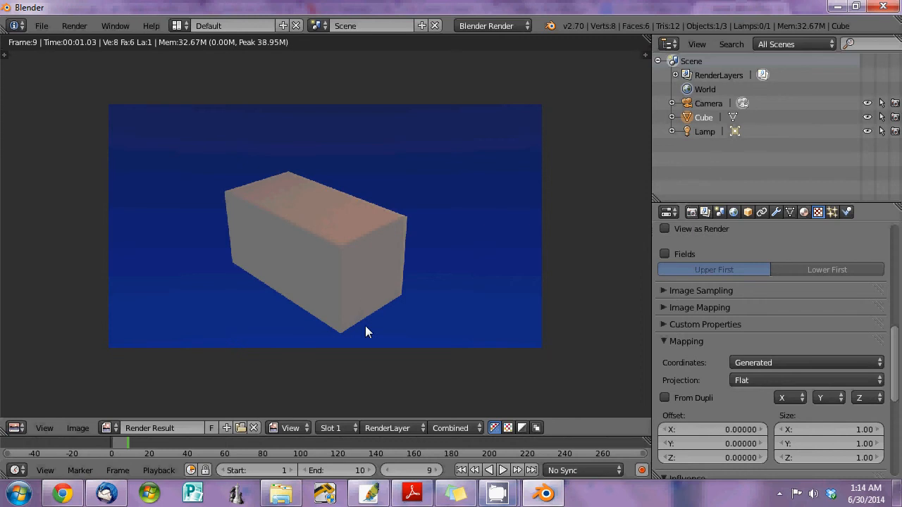
{"action": "left_click", "coordinate": [829, 214]}
{"action": "left_click", "coordinate": [814, 212]}
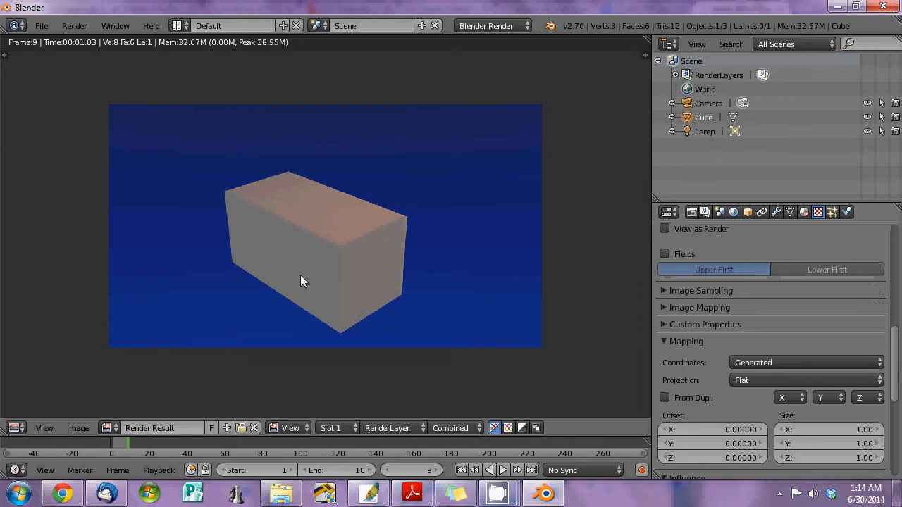
Switch the editor showing the rendered image back to the 3D View
{"action": "mouse_move", "coordinate": [315, 273]}
{"action": "middle_mouse_down"}
{"action": "mouse_move", "coordinate": [346, 268]}
{"action": "mouse_move", "coordinate": [315, 274]}
{"action": "middle_mouse_up"}
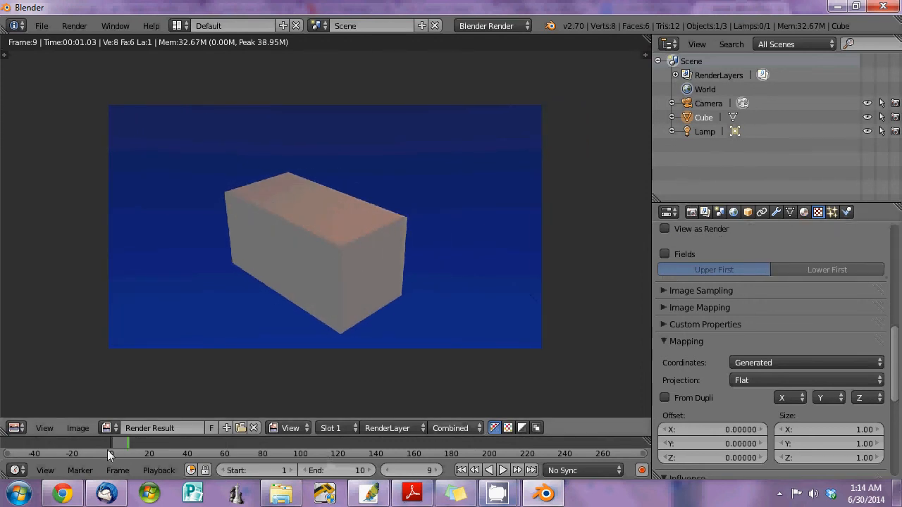
{"action": "left_click", "coordinate": [17, 427]}
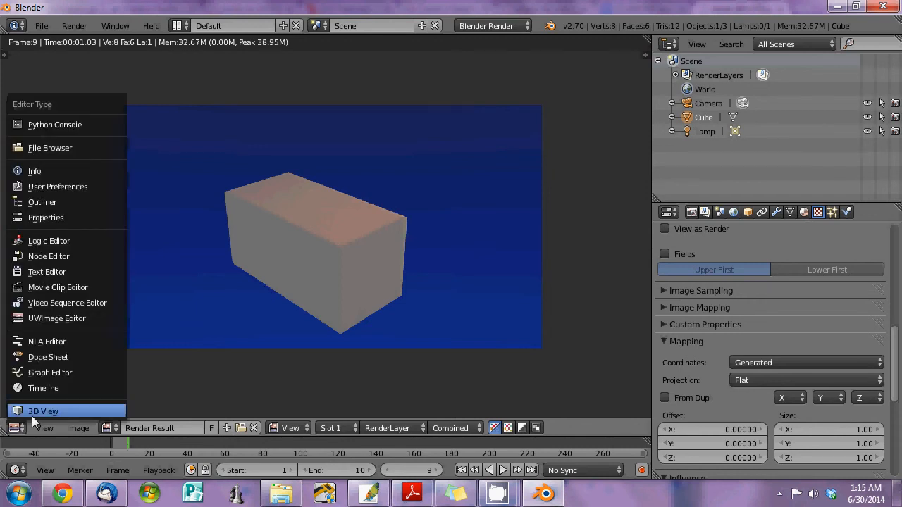
{"action": "left_click", "coordinate": [37, 413]}
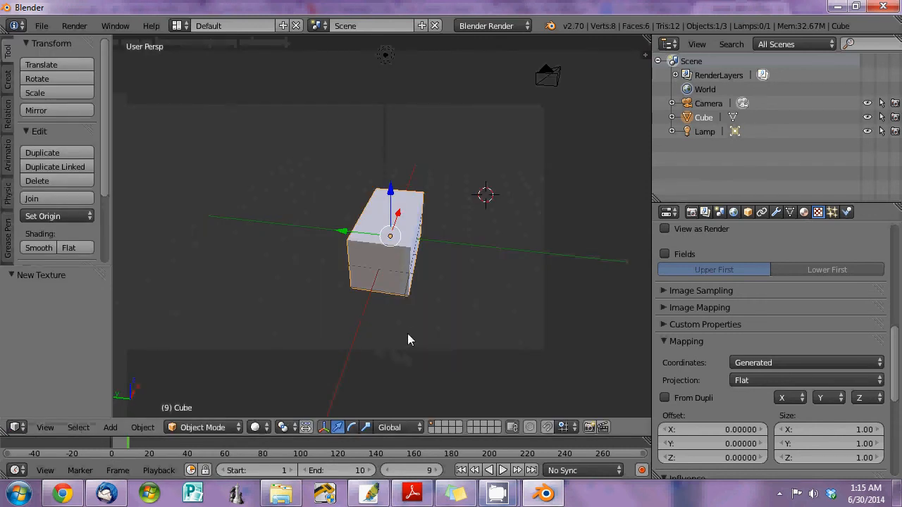
Inspect the elongated cube in the 3D scene from different angles and distances
{"action": "middle_click_drag", "start_coordinate": [407, 340], "coordinate": [379, 314]}
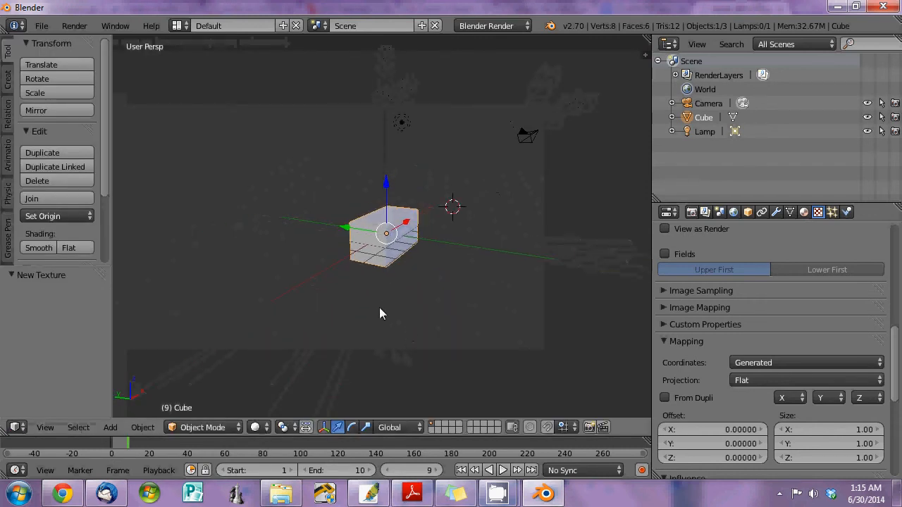
{"action": "scroll", "coordinate": [374, 305], "scroll_direction": "up", "scroll_amount": 3}
{"action": "scroll", "coordinate": [370, 297], "scroll_direction": "down", "scroll_amount": 2}
{"action": "scroll", "coordinate": [371, 298], "scroll_direction": "up", "scroll_amount": 2}
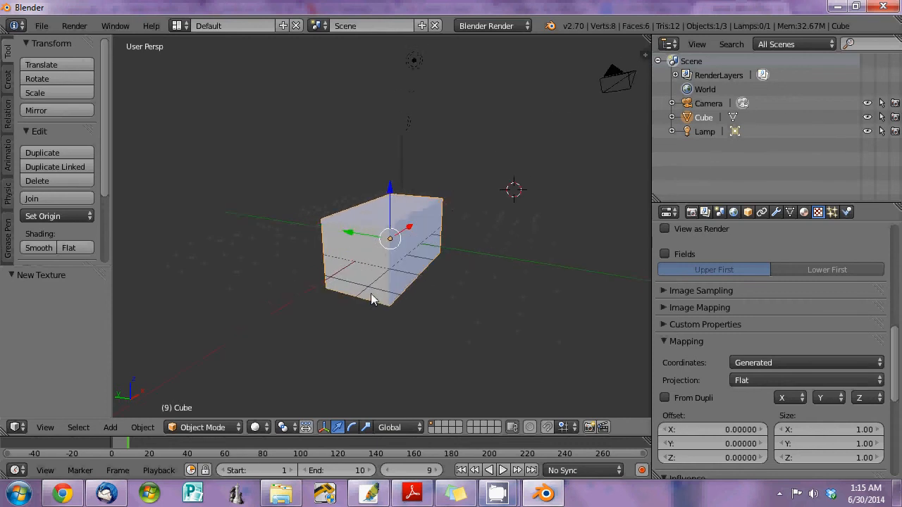
{"action": "scroll", "coordinate": [370, 301], "scroll_direction": "down", "scroll_amount": 2}
{"action": "scroll", "coordinate": [373, 301], "scroll_direction": "up", "scroll_amount": 2}
{"action": "scroll", "coordinate": [370, 300], "scroll_direction": "down", "scroll_amount": 3}
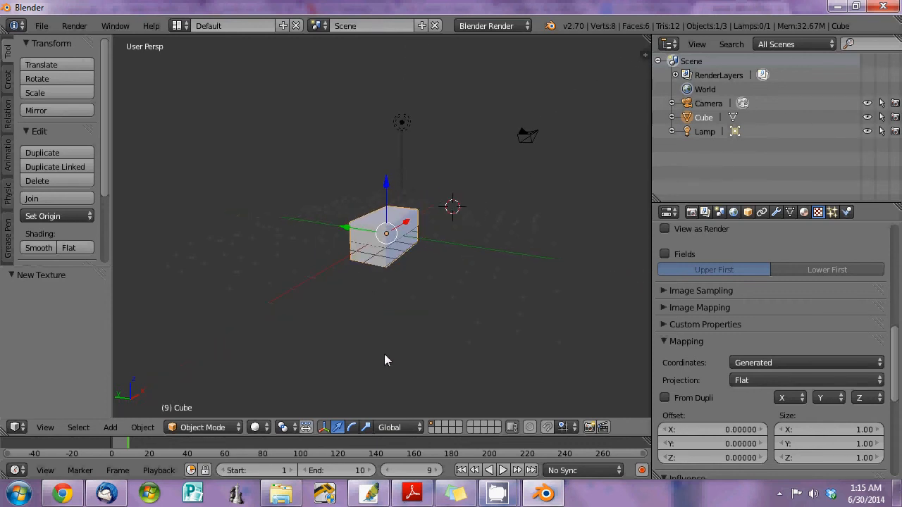
{"action": "scroll", "coordinate": [384, 359], "scroll_direction": "up", "scroll_amount": 3}
{"action": "scroll", "coordinate": [384, 360], "scroll_direction": "down", "scroll_amount": 3}
{"action": "middle_click_drag", "start_coordinate": [381, 291], "coordinate": [367, 226]}
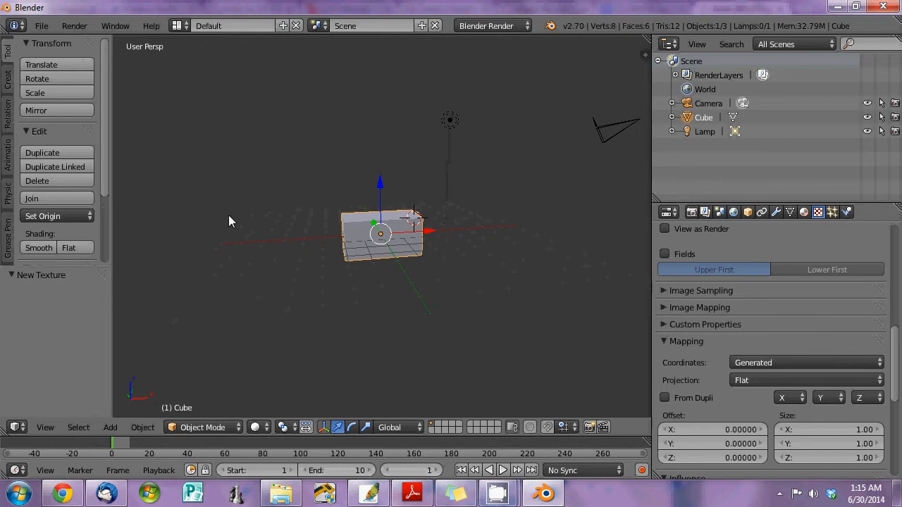
Insert a Location keyframe for the cube at frame 1
{"action": "left_click", "coordinate": [7, 159]}
{"action": "left_click", "coordinate": [16, 427]}
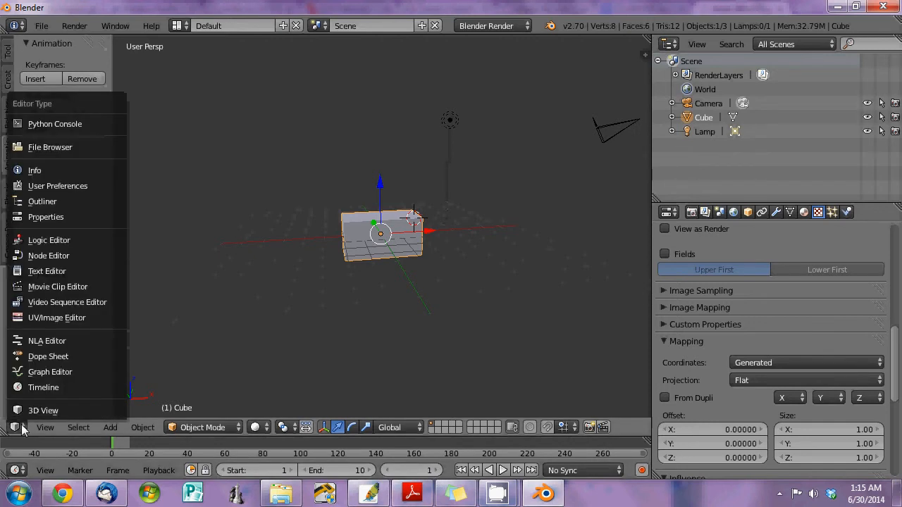
{"action": "left_click", "coordinate": [21, 430]}
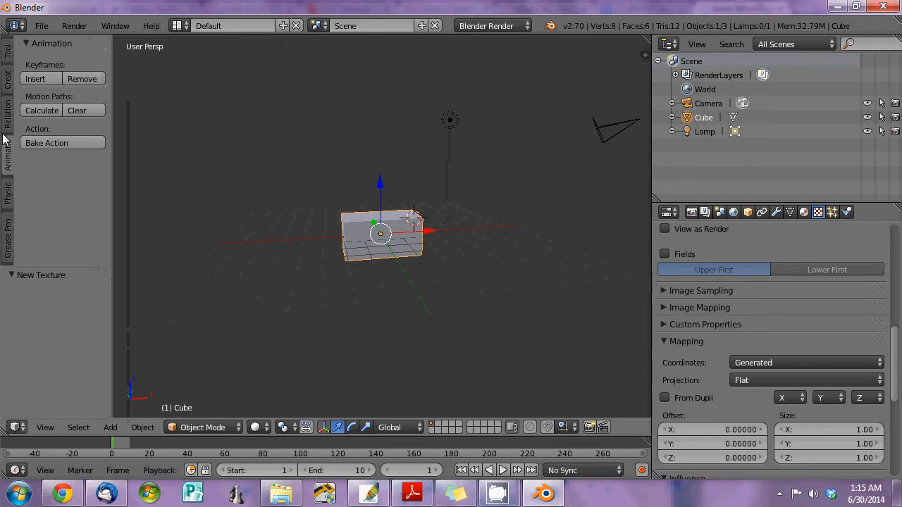
{"action": "left_click", "coordinate": [43, 77]}
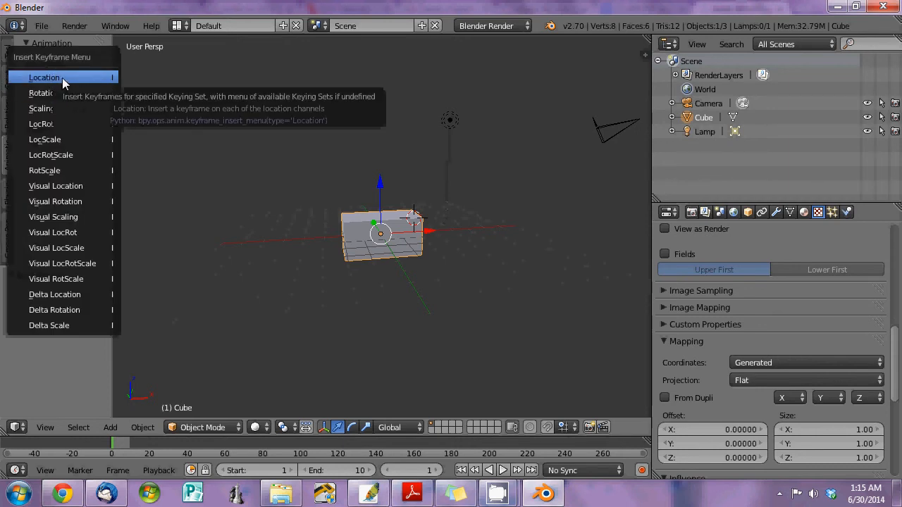
{"action": "left_click", "coordinate": [63, 81]}
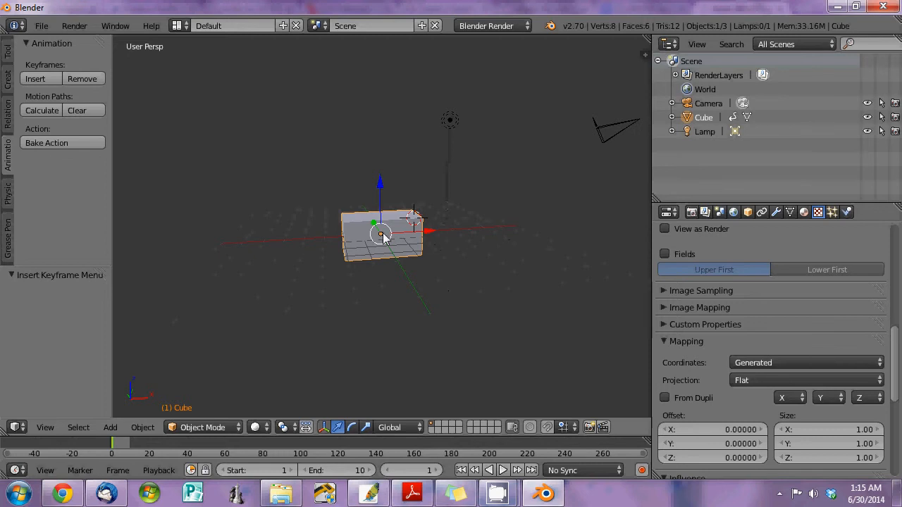
At frame 5, set the cube's X location to 3 and insert a Location keyframe
{"action": "middle_click_drag", "start_coordinate": [403, 267], "coordinate": [394, 310]}
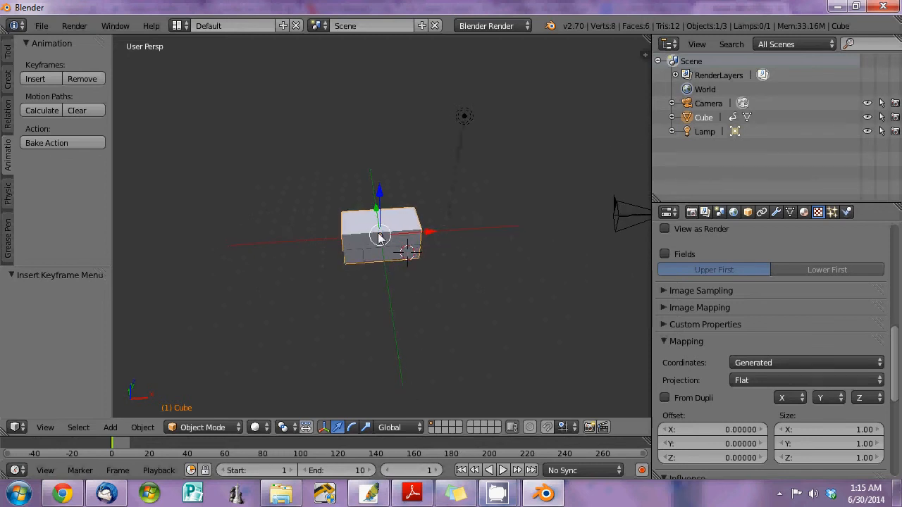
{"action": "left_click", "coordinate": [747, 212]}
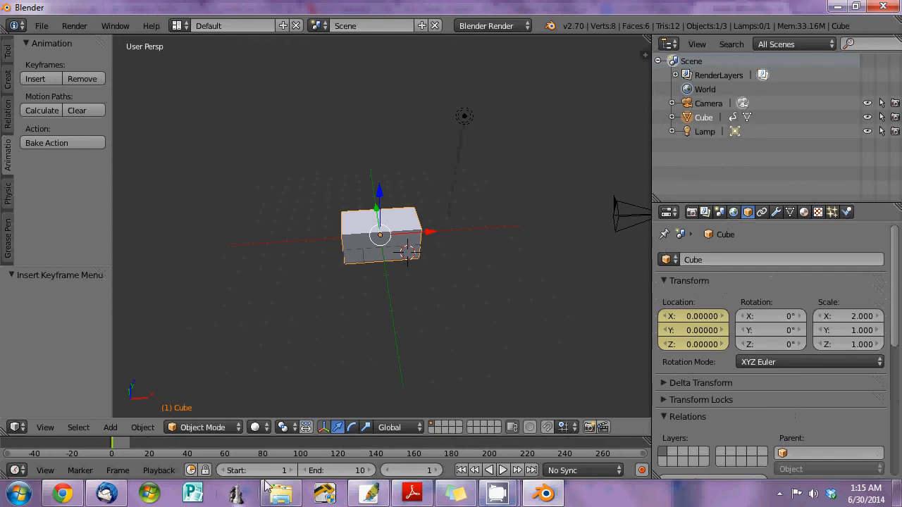
{"action": "left_click", "coordinate": [122, 444]}
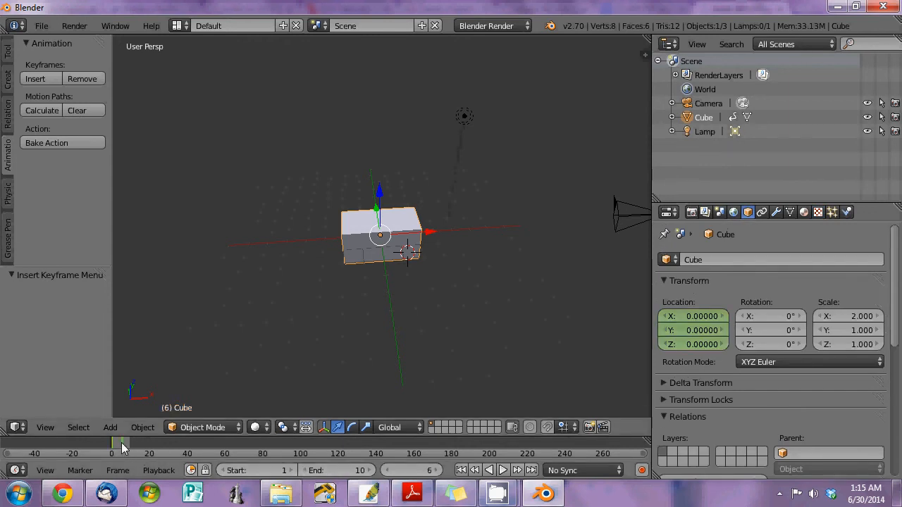
{"action": "left_click", "coordinate": [387, 470]}
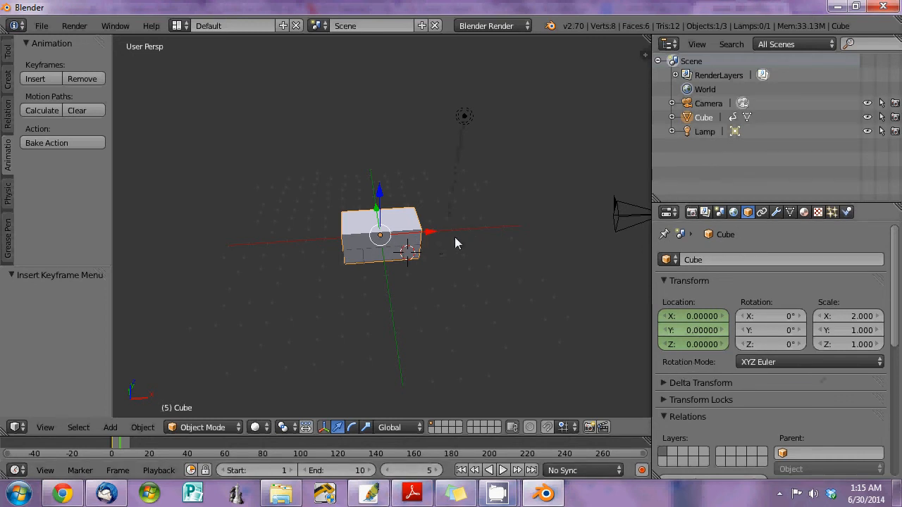
{"action": "left_click", "coordinate": [771, 316]}
{"action": "left_click", "coordinate": [701, 316]}
{"action": "left_click", "coordinate": [701, 316]}
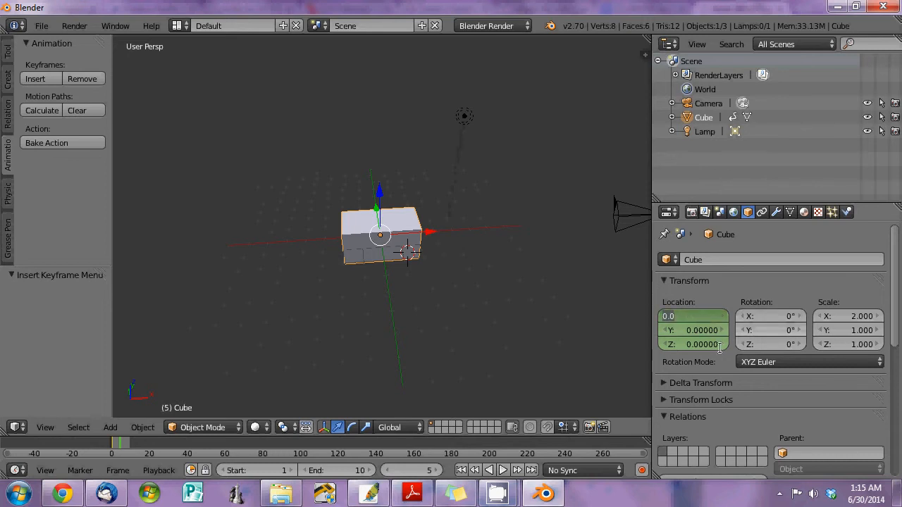
{"action": "type", "text": "3"}
{"action": "key", "text": "Return"}
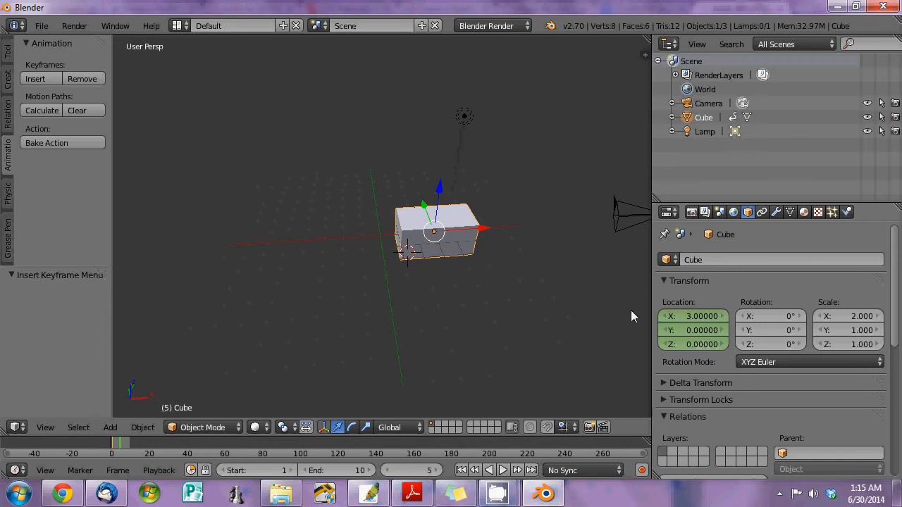
{"action": "left_click", "coordinate": [43, 81]}
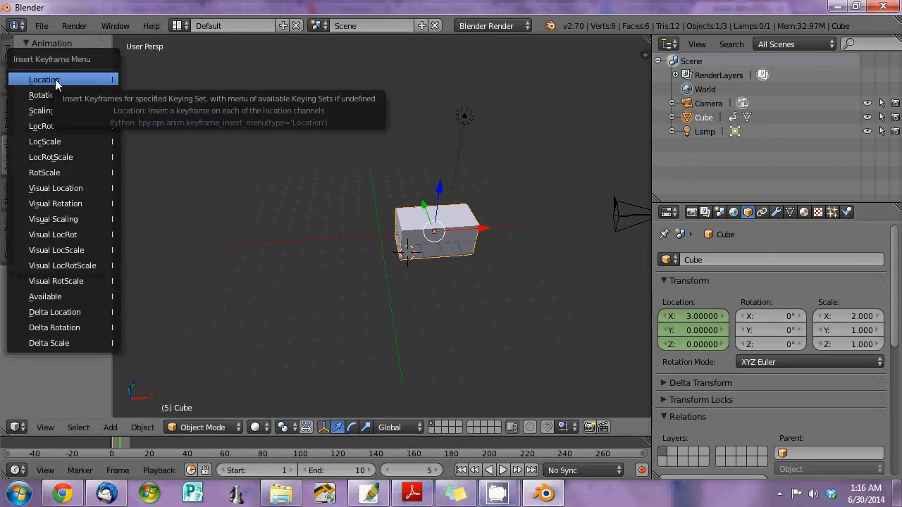
{"action": "left_click", "coordinate": [55, 81]}
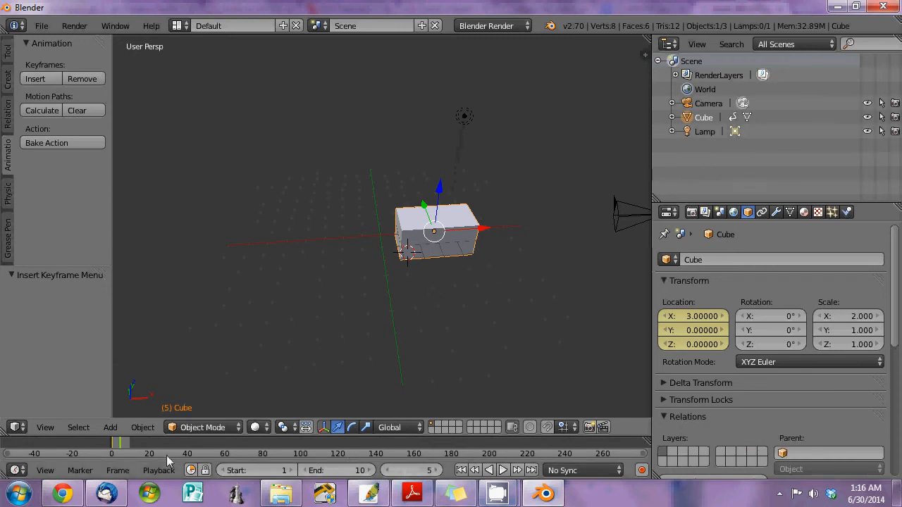
At frame 10, set the cube's X location to 6 and insert a Location keyframe
{"action": "left_click", "coordinate": [436, 470]}
{"action": "left_click", "coordinate": [436, 470]}
{"action": "left_click", "coordinate": [436, 471]}
{"action": "left_click", "coordinate": [436, 470]}
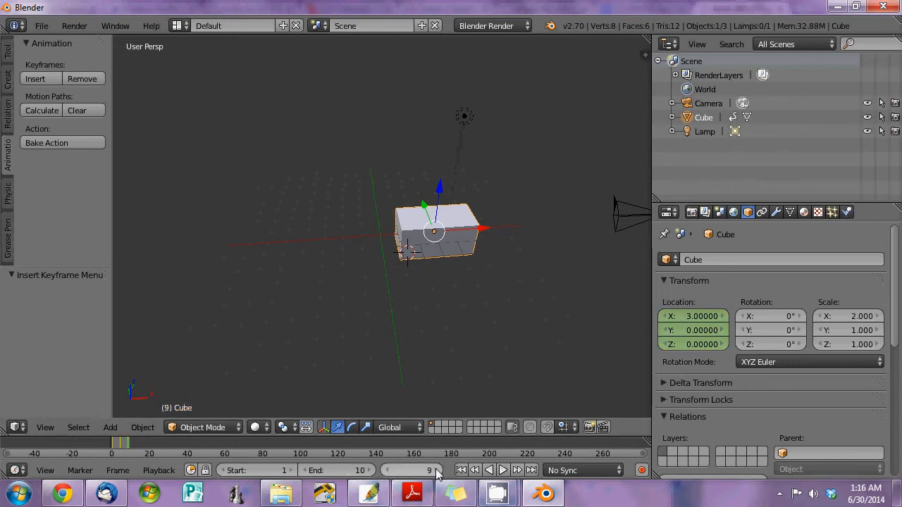
{"action": "left_click", "coordinate": [436, 470]}
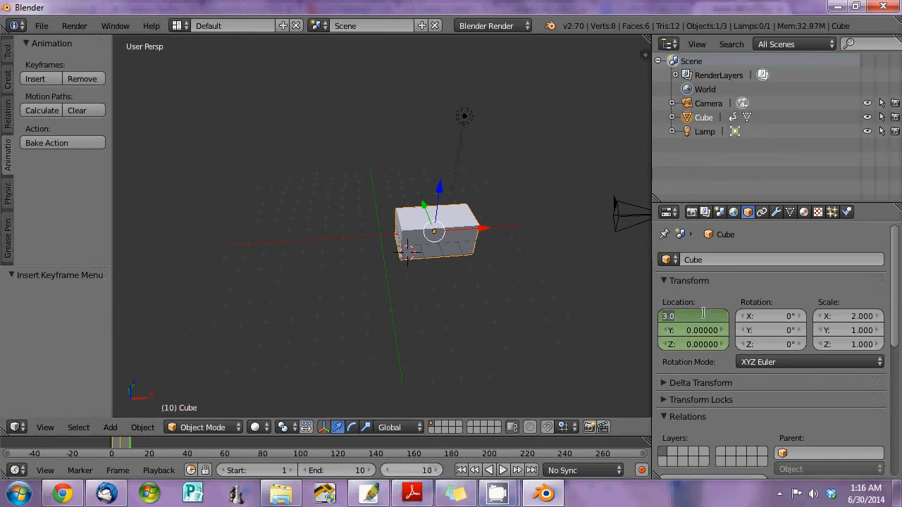
{"action": "type", "text": "6"}
{"action": "key", "text": "Return"}
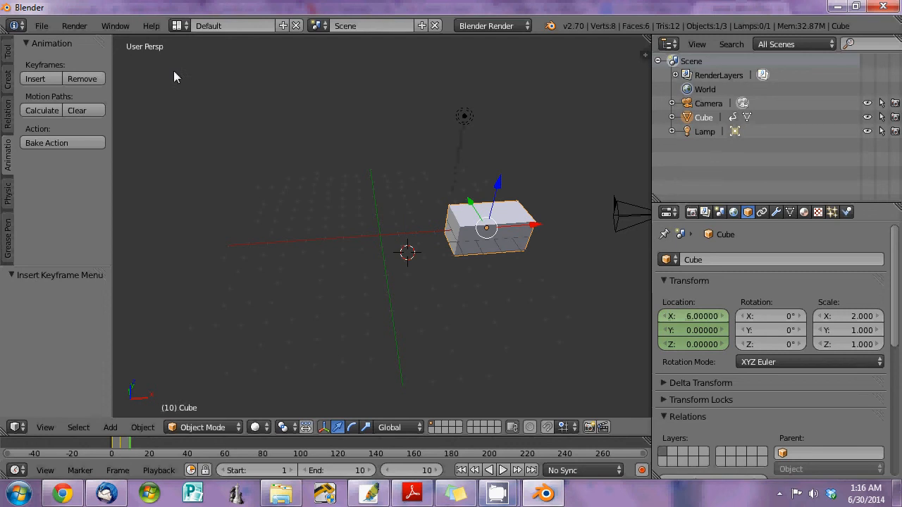
{"action": "left_click", "coordinate": [36, 80]}
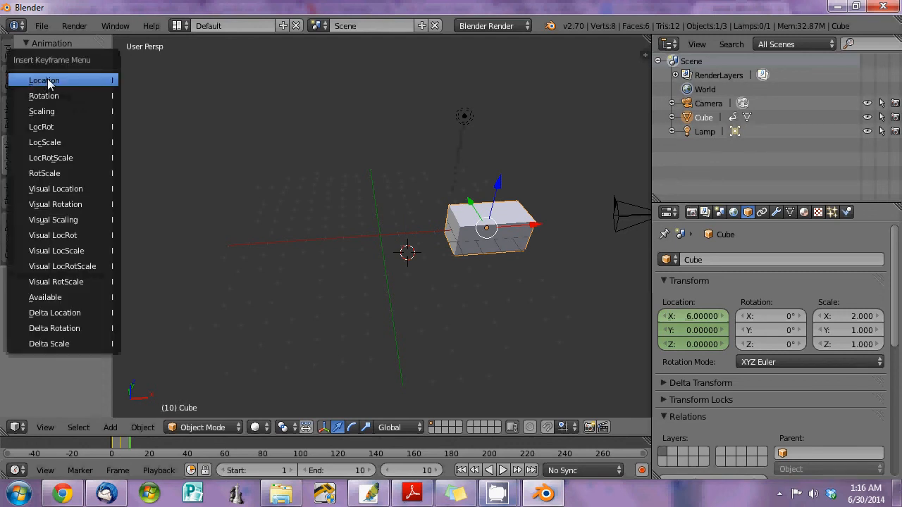
{"action": "left_click", "coordinate": [41, 82]}
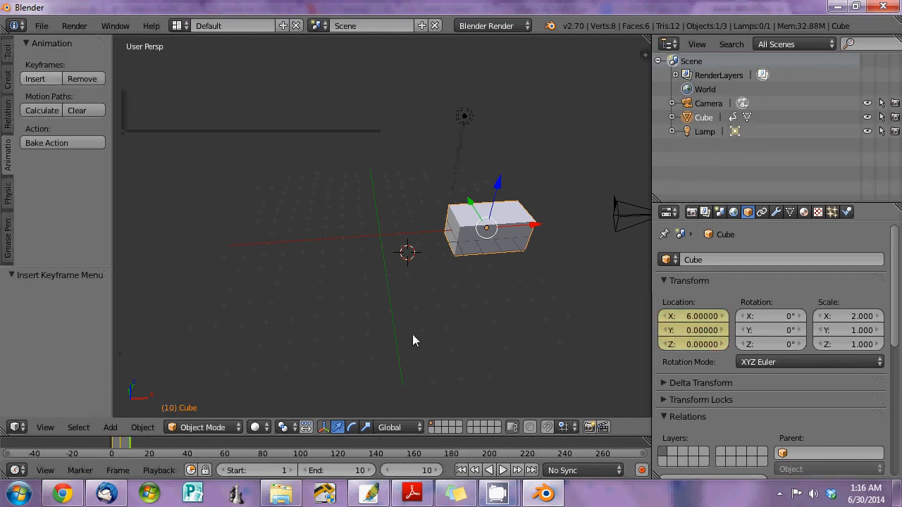
Preview the cube's keyframed movement in the 3D view, stop playback and render the full animation
{"action": "left_click", "coordinate": [502, 470]}
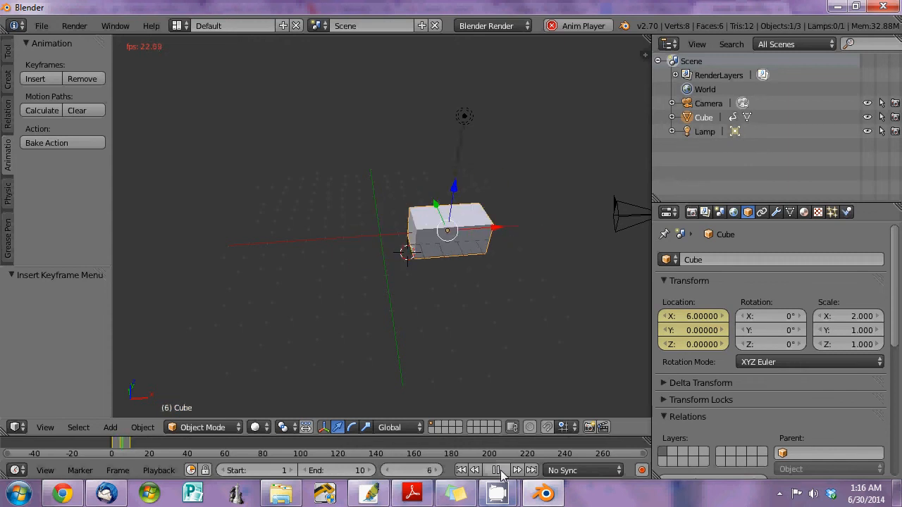
{"action": "left_click", "coordinate": [502, 471]}
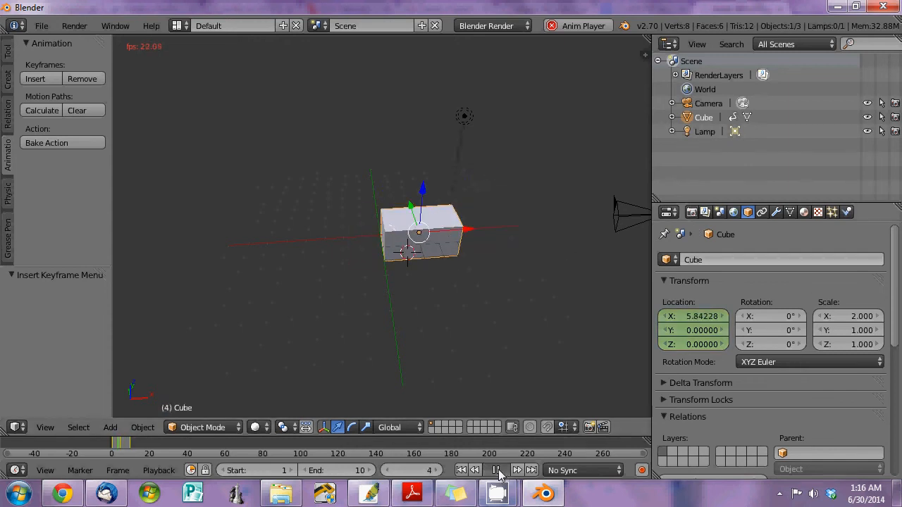
{"action": "left_click", "coordinate": [692, 212]}
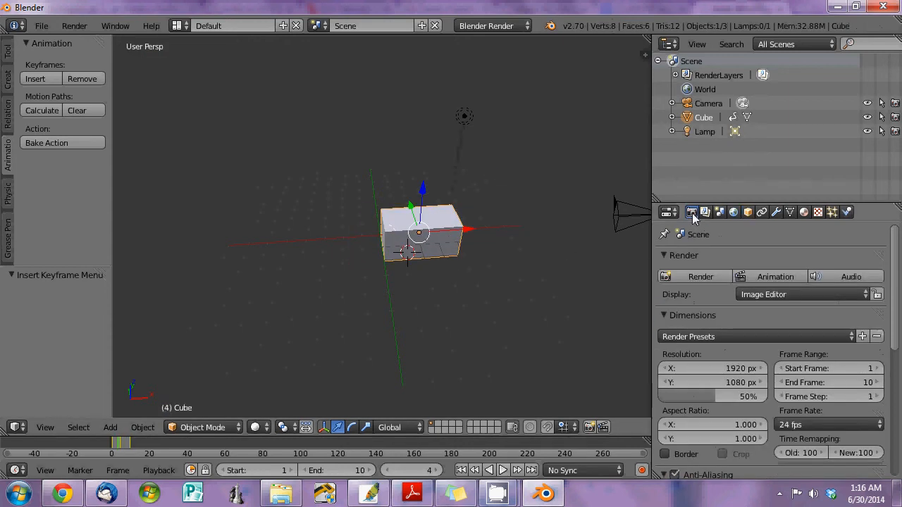
{"action": "left_click", "coordinate": [773, 276]}
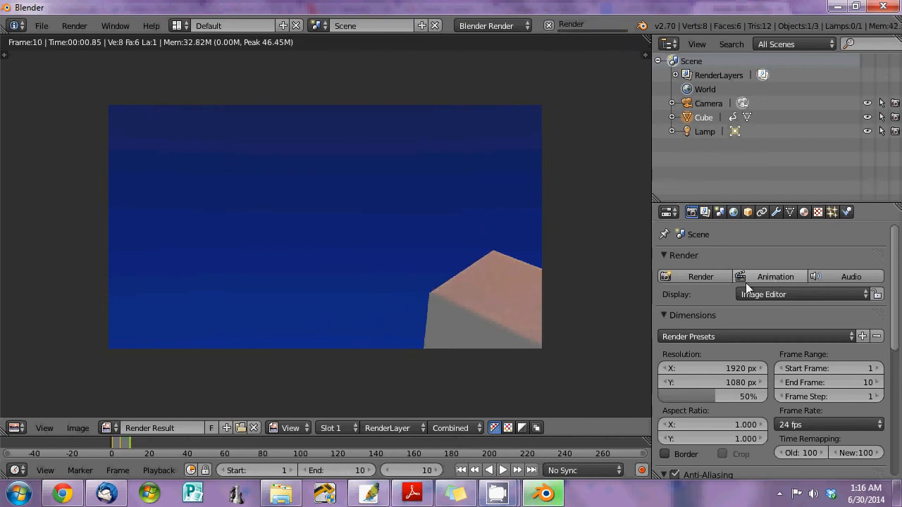
Switch to the tmp folder in Windows Explorer and play the rendered video 0001-0010.avi
{"action": "left_click", "coordinate": [281, 493]}
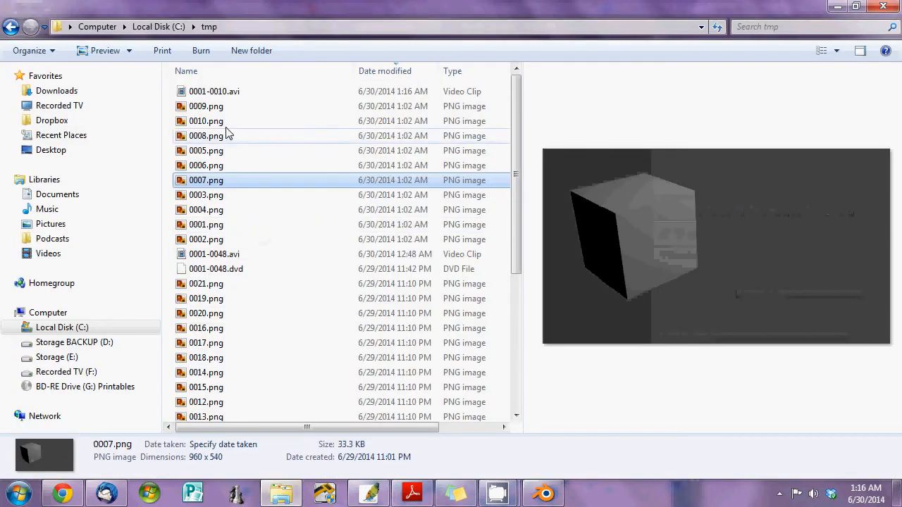
{"action": "left_click", "coordinate": [240, 92]}
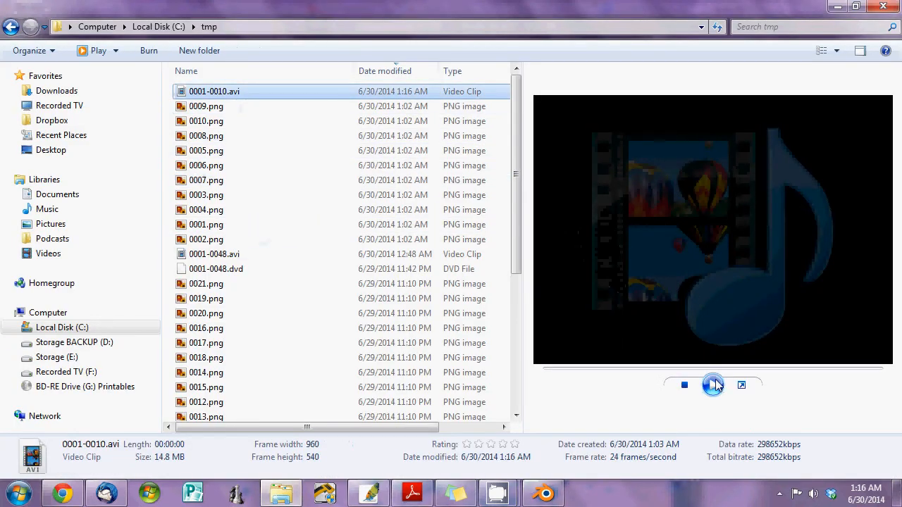
{"action": "left_click", "coordinate": [713, 384]}
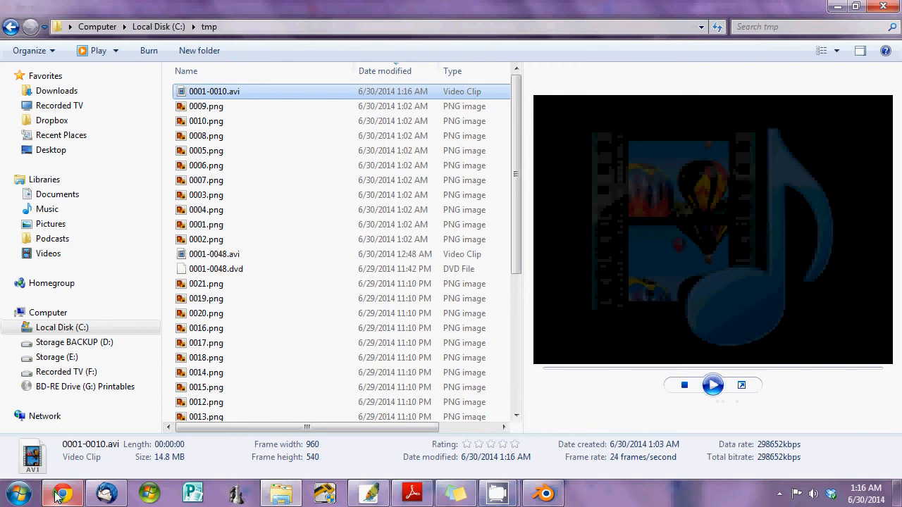
Switch back to Blender and change the editor showing the render result to the 3D View
{"action": "left_click", "coordinate": [544, 493]}
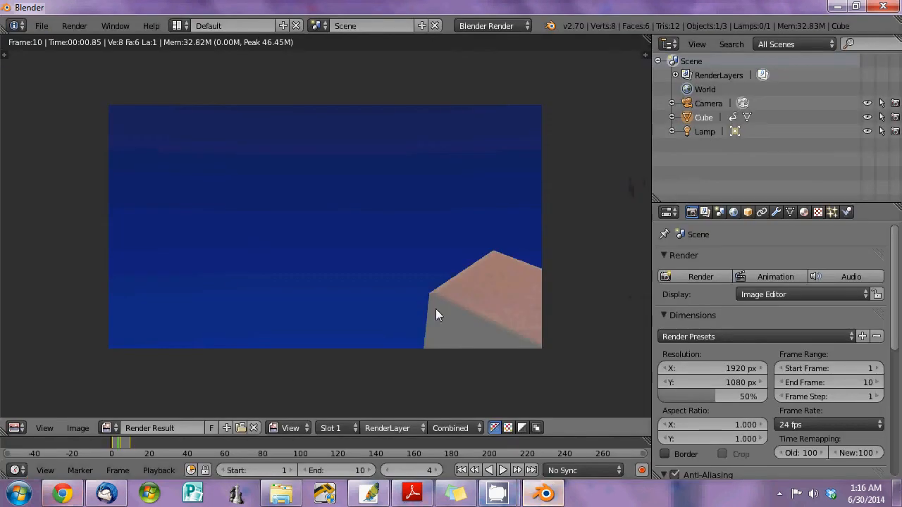
{"action": "left_click", "coordinate": [15, 428]}
{"action": "left_click", "coordinate": [40, 410]}
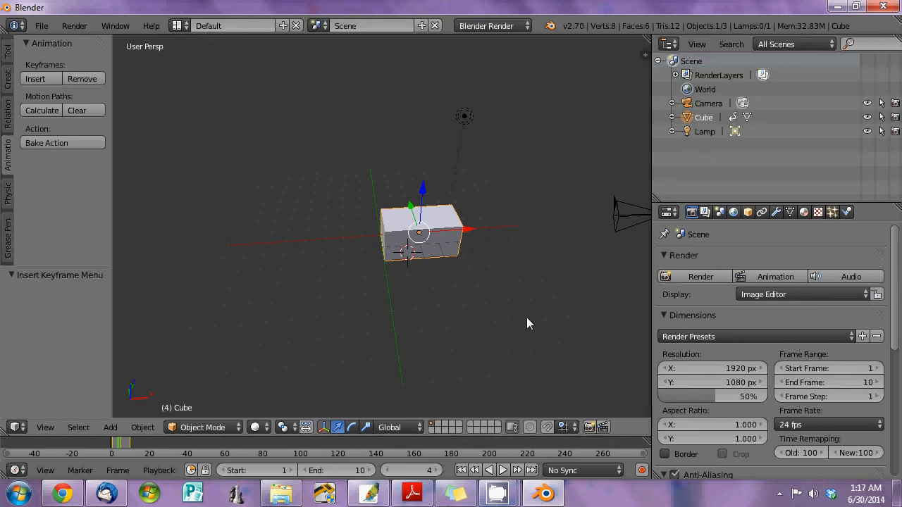
{"action": "left_click", "coordinate": [35, 79]}
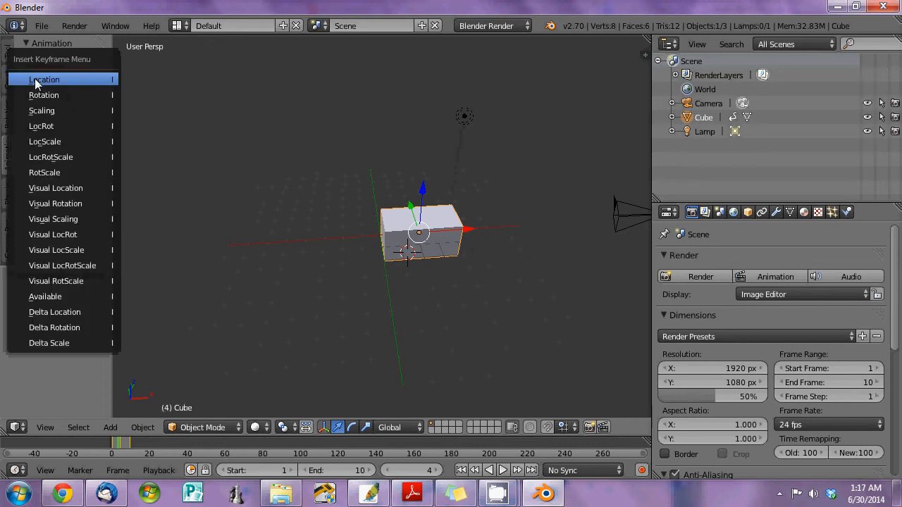
{"action": "left_click", "coordinate": [68, 95]}
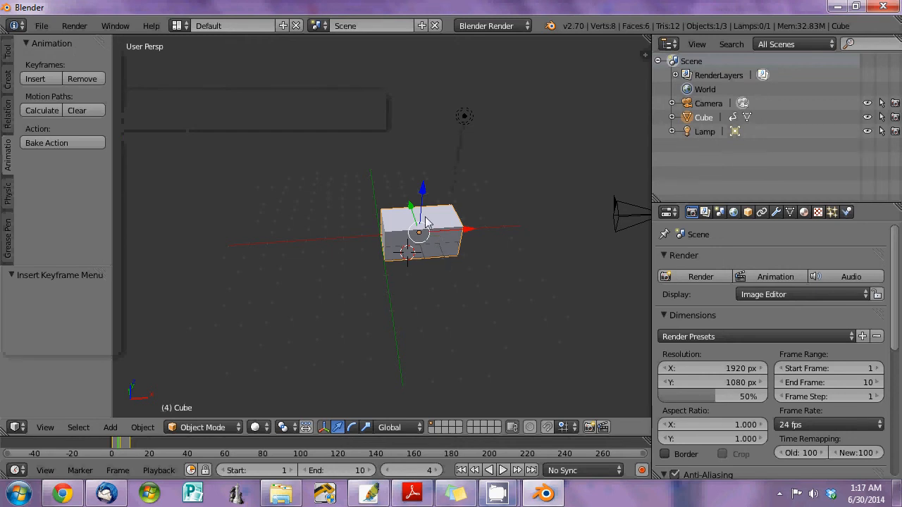
{"action": "left_click", "coordinate": [29, 81]}
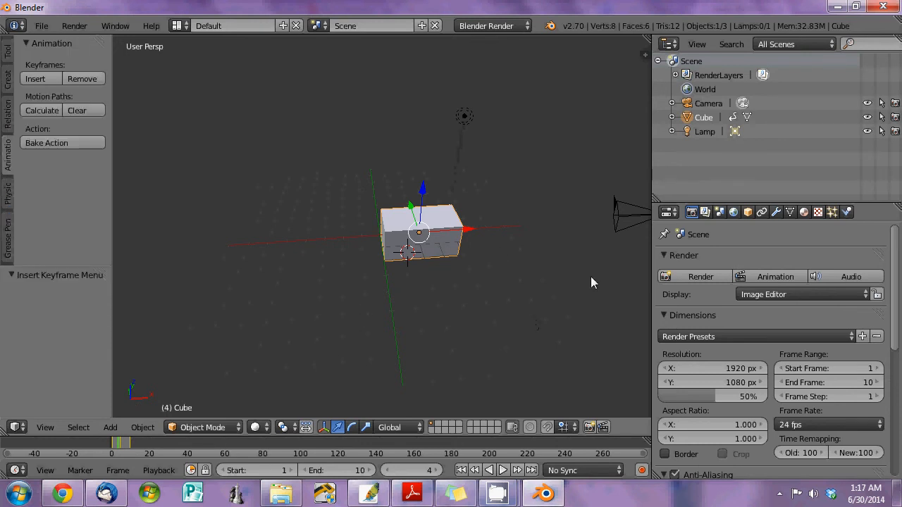
Select the camera in the scene and show its object transform settings
{"action": "middle_click_drag", "start_coordinate": [591, 276], "coordinate": [499, 261]}
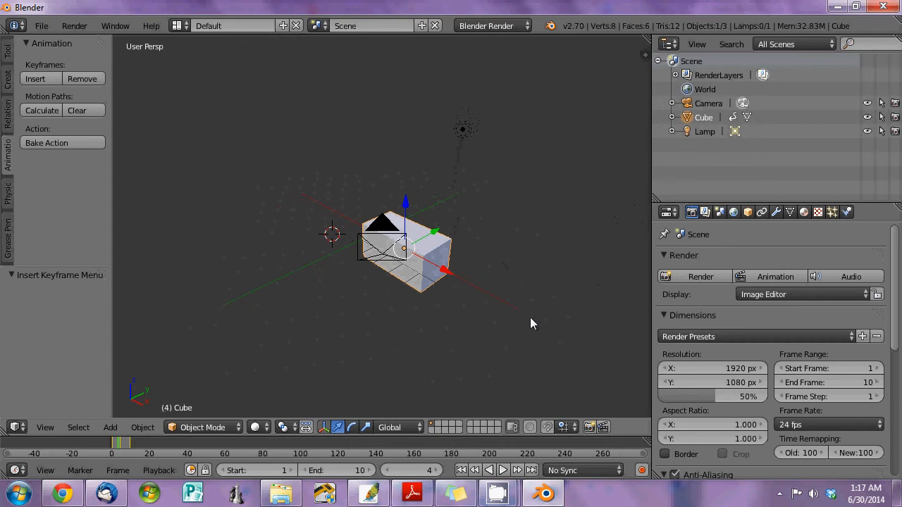
{"action": "mouse_move", "coordinate": [533, 322]}
{"action": "middle_mouse_down"}
{"action": "mouse_move", "coordinate": [543, 312]}
{"action": "mouse_move", "coordinate": [548, 322]}
{"action": "middle_mouse_up"}
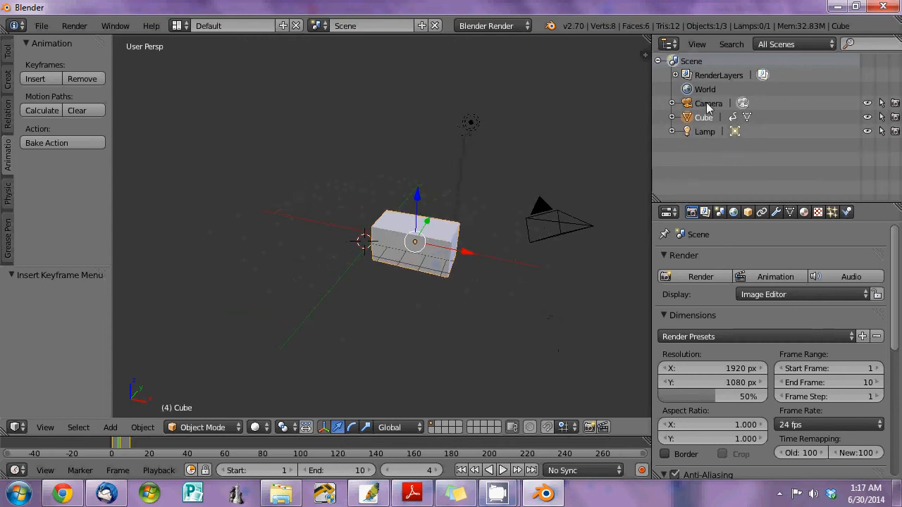
{"action": "right_click", "coordinate": [560, 231]}
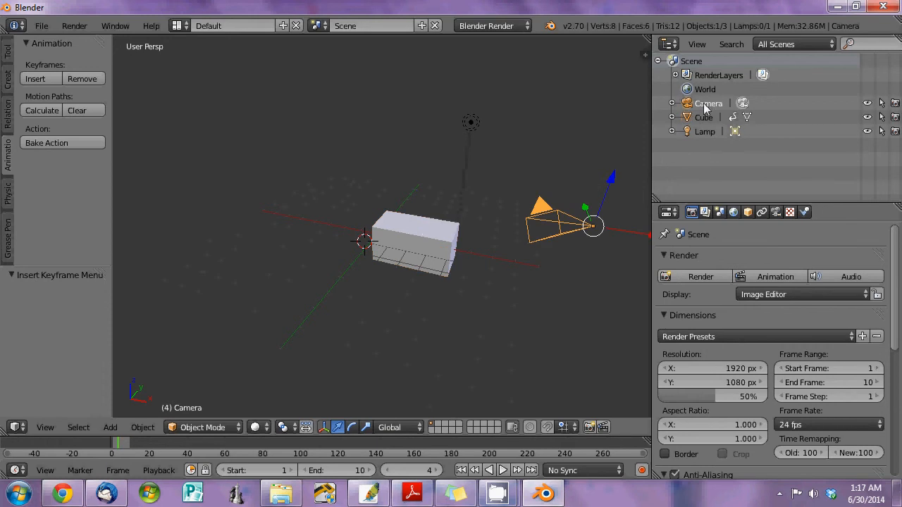
{"action": "key", "text": "alt+g"}
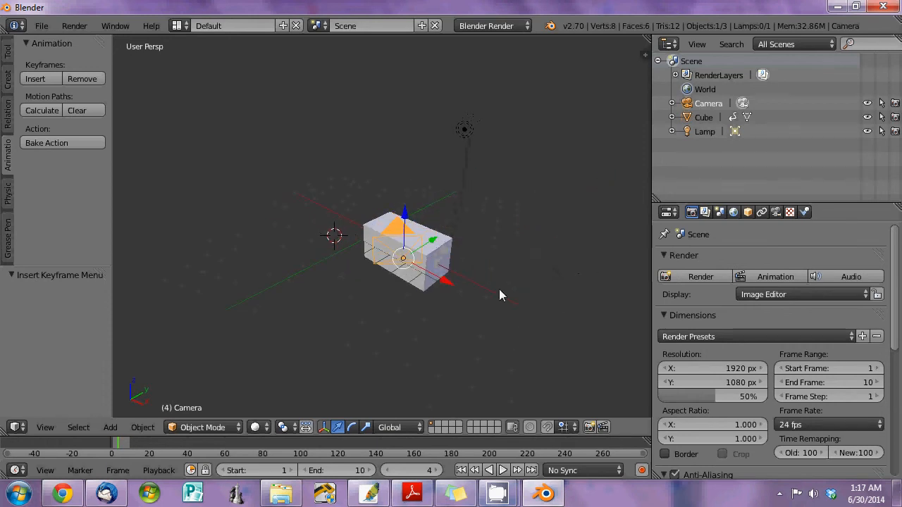
{"action": "key", "text": "ctrl+z"}
{"action": "left_click", "coordinate": [747, 212]}
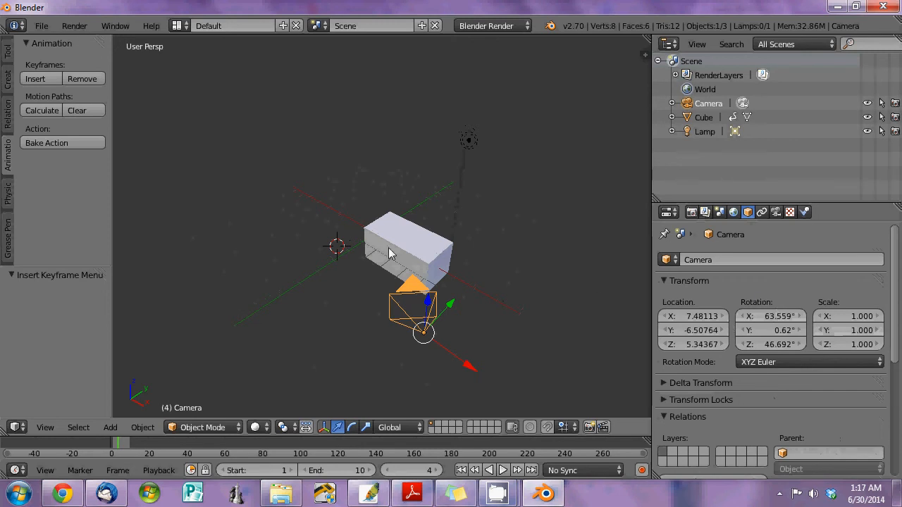
Try an X location of 17 for the camera and undo the change
{"action": "left_click", "coordinate": [700, 316]}
{"action": "type", "text": "17"}
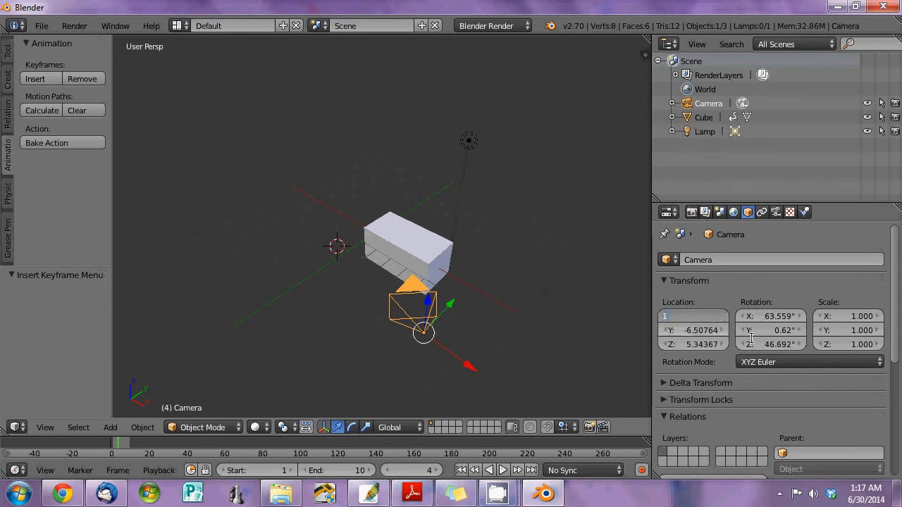
{"action": "key", "text": "Return"}
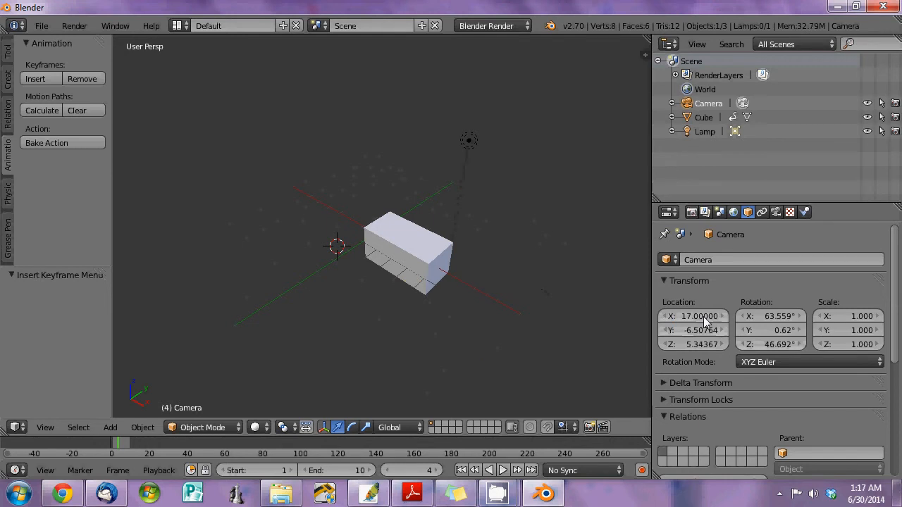
{"action": "key", "text": "ctrl+z"}
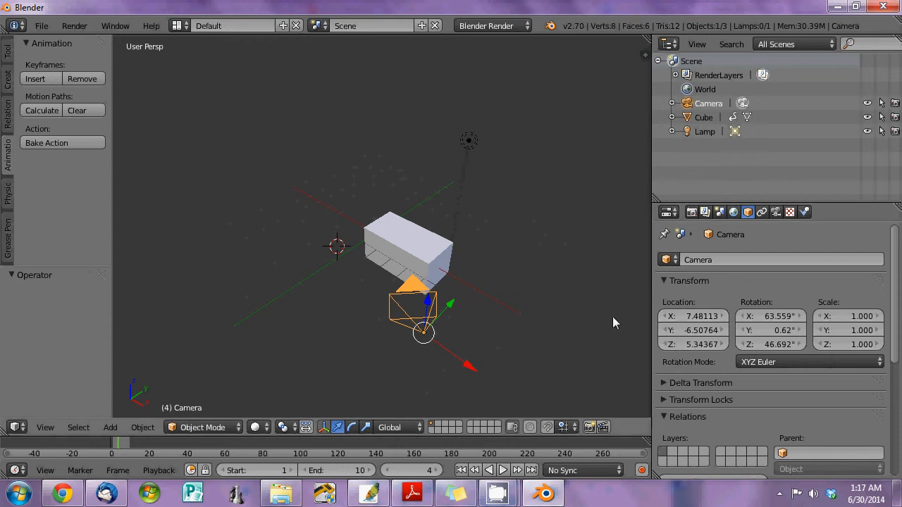
Set the camera's X location to 8.5 and its X rotation to 0°
{"action": "left_click", "coordinate": [703, 316]}
{"action": "type", "text": "8.5"}
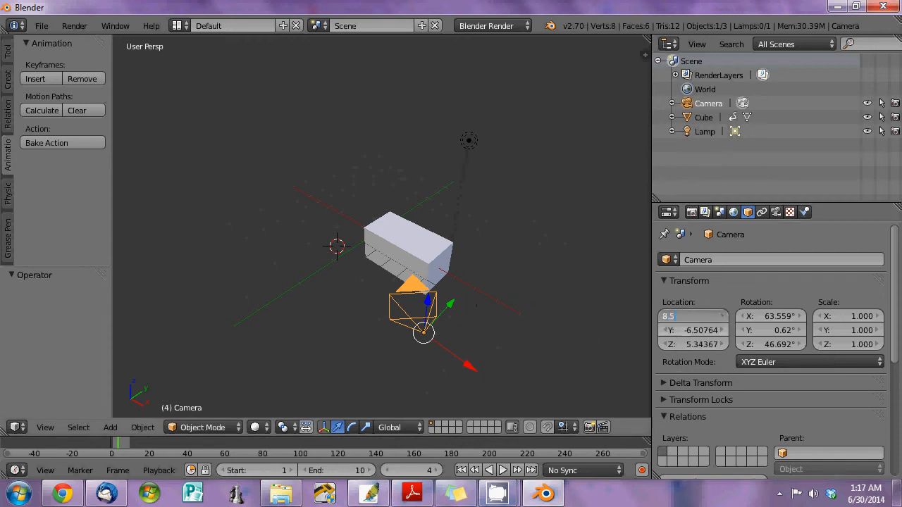
{"action": "key", "text": "Return"}
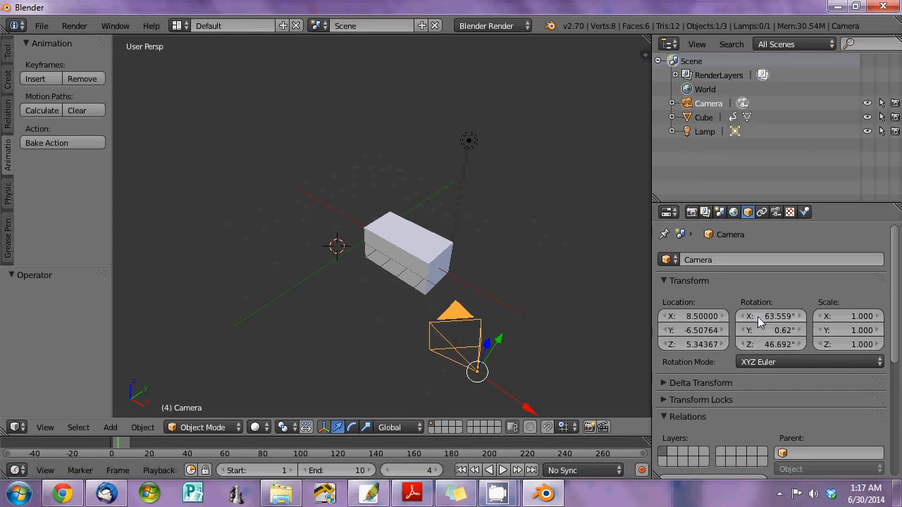
{"action": "left_click", "coordinate": [781, 317]}
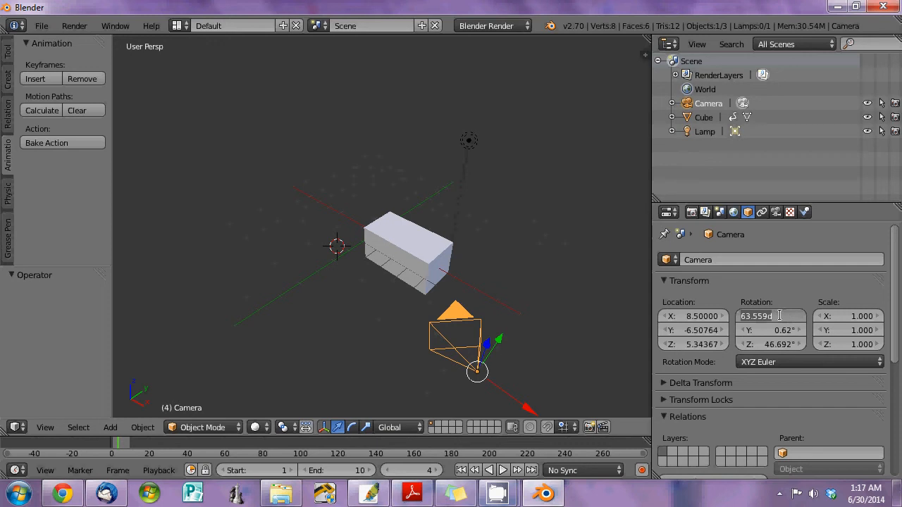
{"action": "type", "text": "0"}
{"action": "key", "text": "Return"}
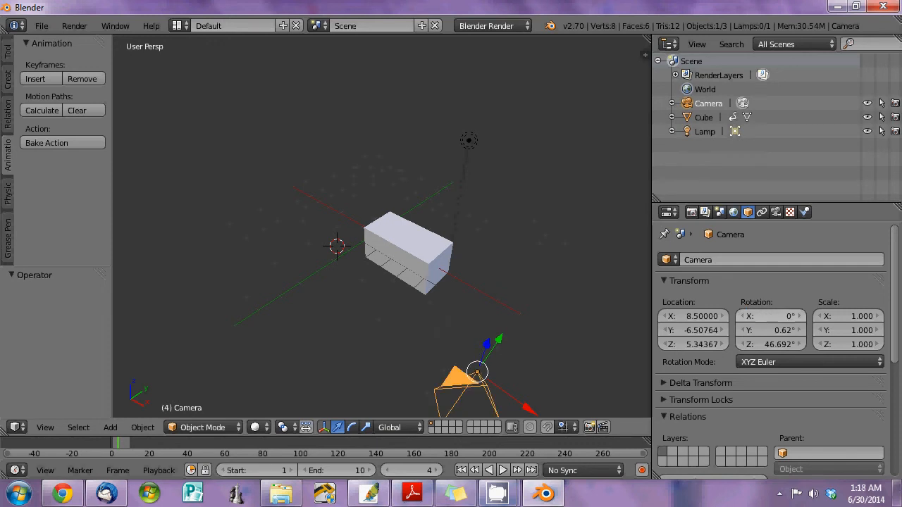
Try a rotation of 0° on the camera's Y and Z axes, inspect the camera, and undo both changes
{"action": "left_click", "coordinate": [782, 330]}
{"action": "type", "text": "0"}
{"action": "key", "text": "Return"}
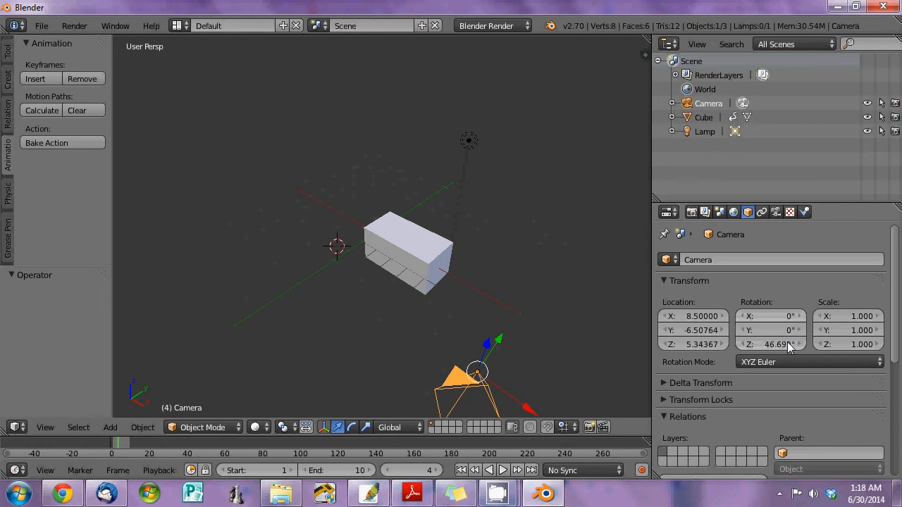
{"action": "left_click", "coordinate": [788, 343]}
{"action": "type", "text": "0"}
{"action": "key", "text": "Return"}
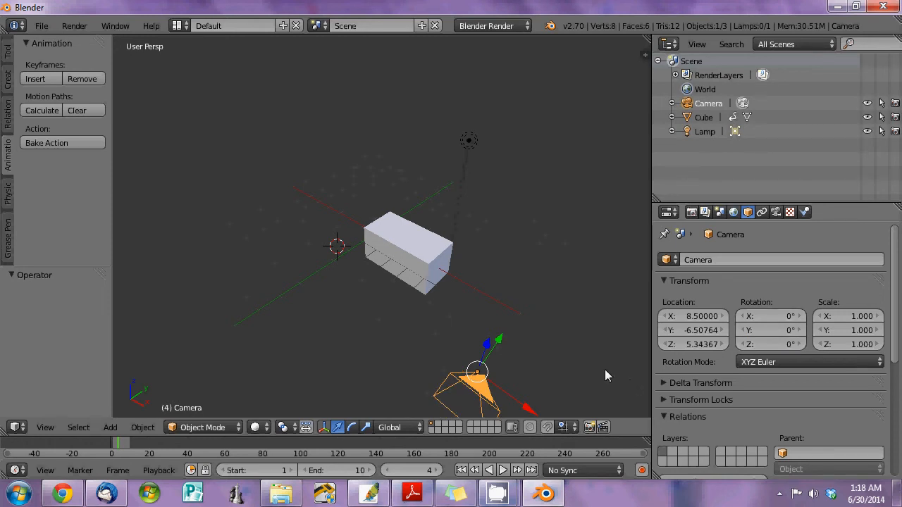
{"action": "middle_click_drag", "start_coordinate": [605, 369], "coordinate": [582, 344]}
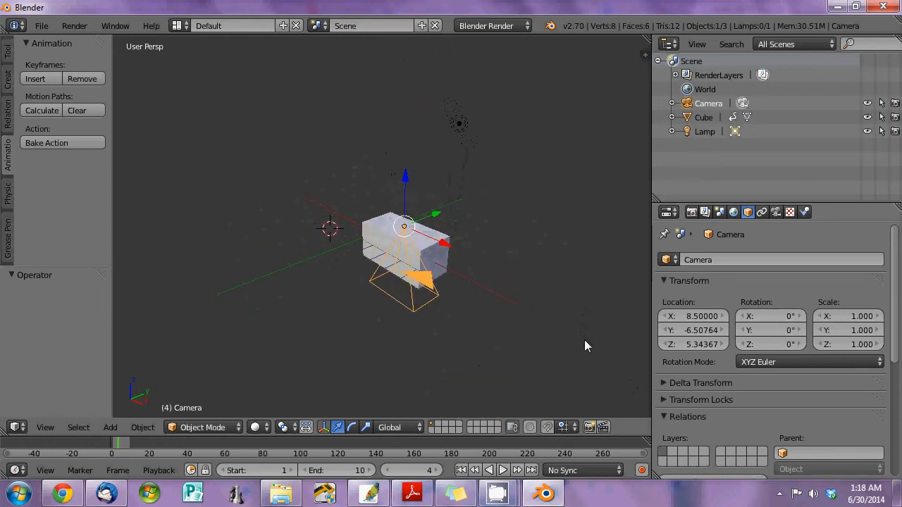
{"action": "key", "text": "ctrl+z"}
{"action": "key", "text": "ctrl+z"}
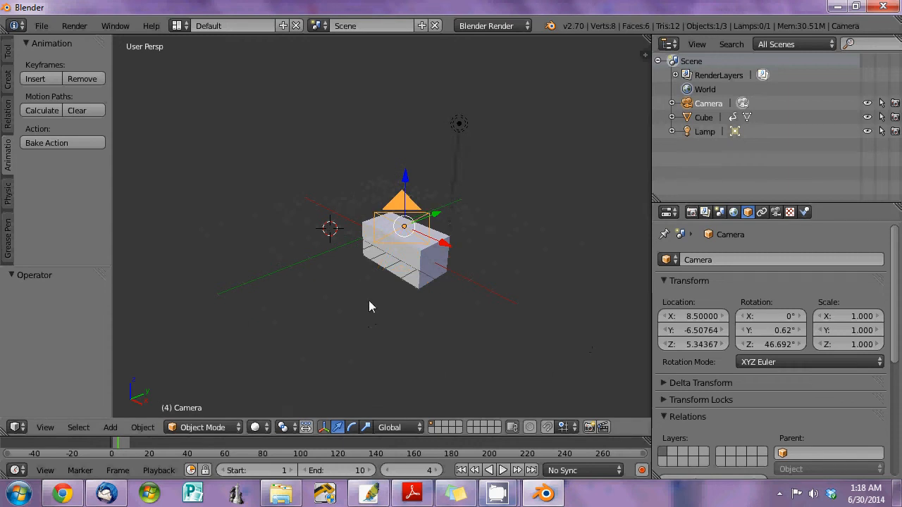
Try scaling the camera to 2 on the X, Y and Z axes
{"action": "middle_click_drag", "start_coordinate": [443, 296], "coordinate": [456, 293]}
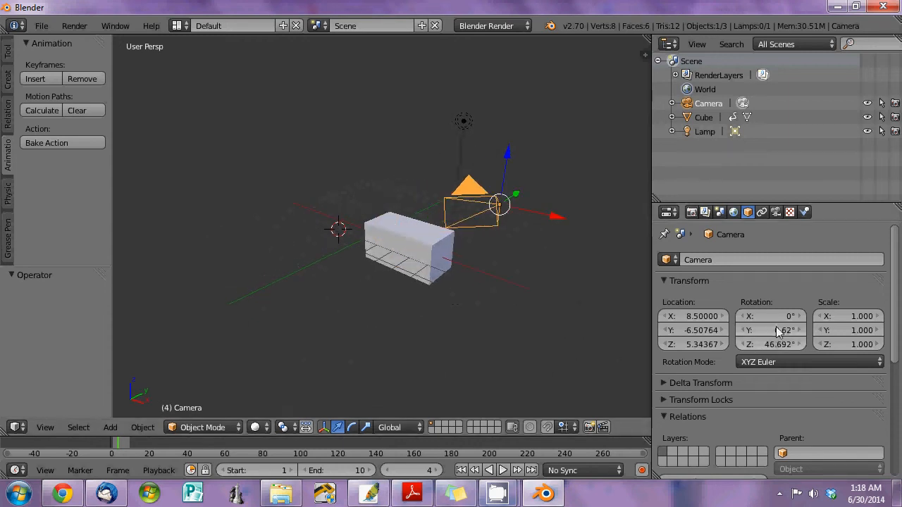
{"action": "left_click", "coordinate": [849, 318]}
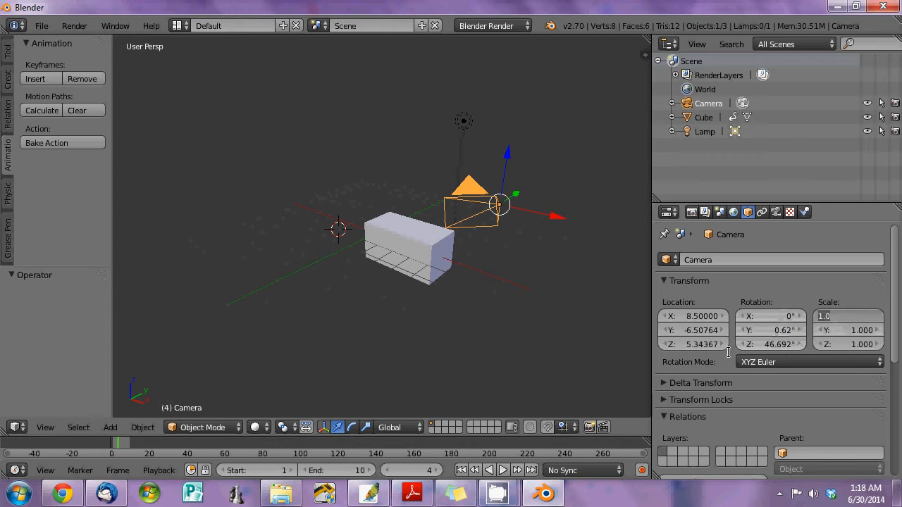
{"action": "type", "text": "2"}
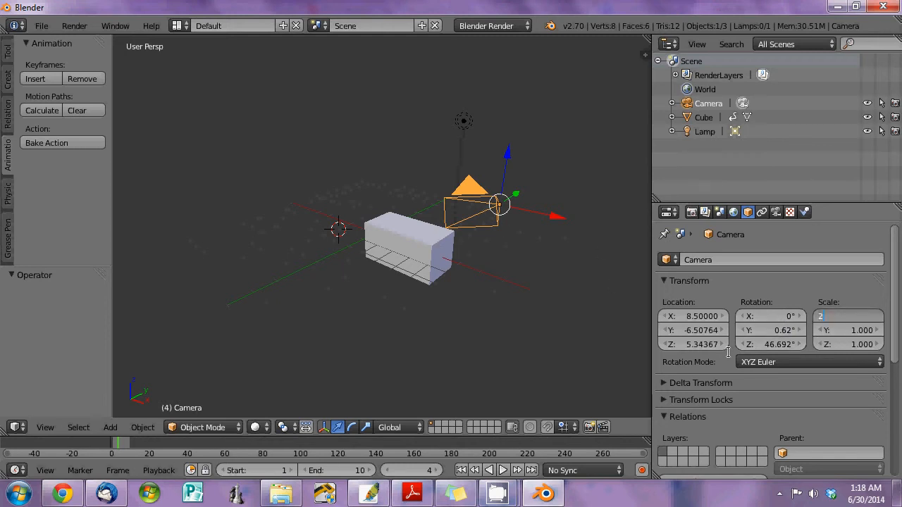
{"action": "key", "text": "Tab"}
{"action": "type", "text": "2"}
{"action": "key", "text": "Tab"}
{"action": "type", "text": "2"}
{"action": "key", "text": "Tab"}
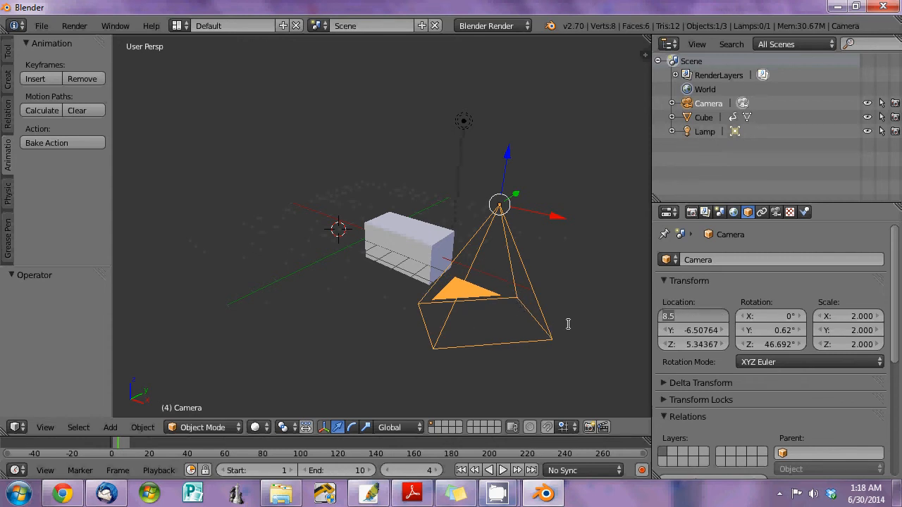
{"action": "type", "text": "0"}
{"action": "key", "text": "Escape"}
{"action": "left_click", "coordinate": [619, 332]}
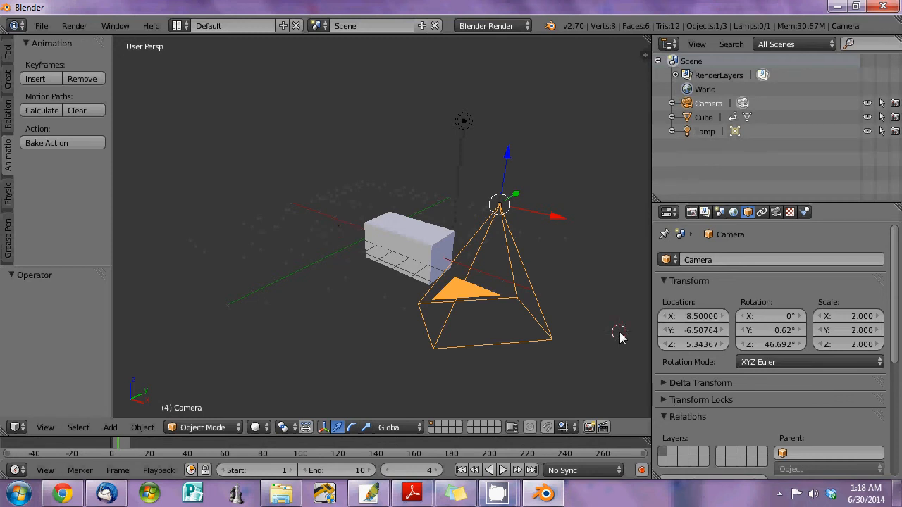
Look through the camera, return to the perspective view and undo the camera's scale changes
{"action": "key", "text": "KP_0"}
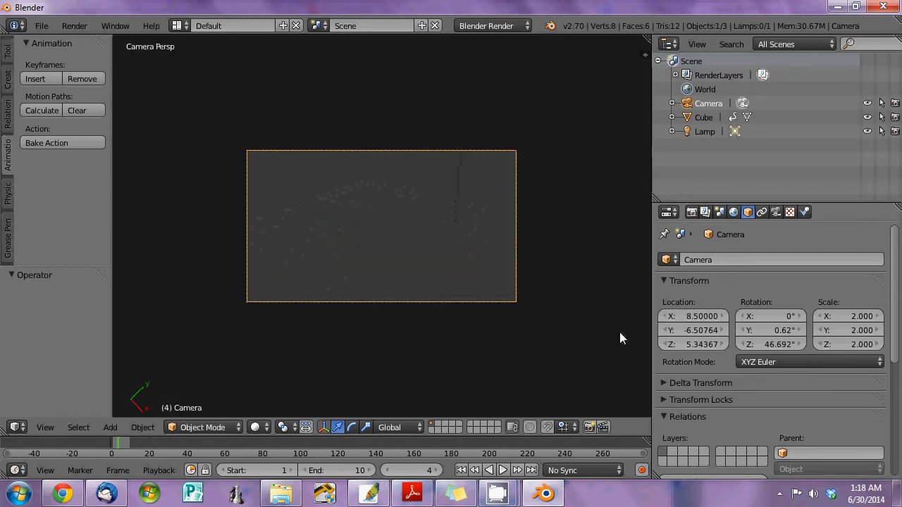
{"action": "key", "text": "KP_0"}
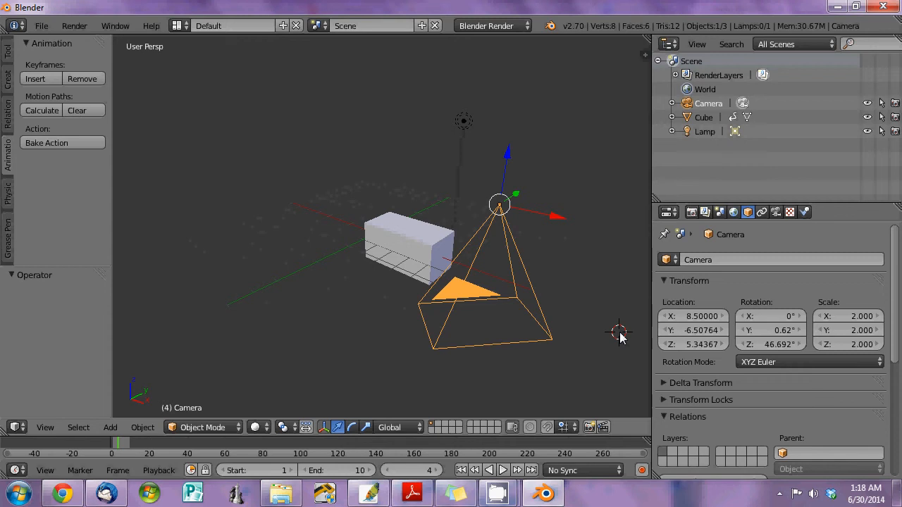
{"action": "key", "text": "ctrl+z"}
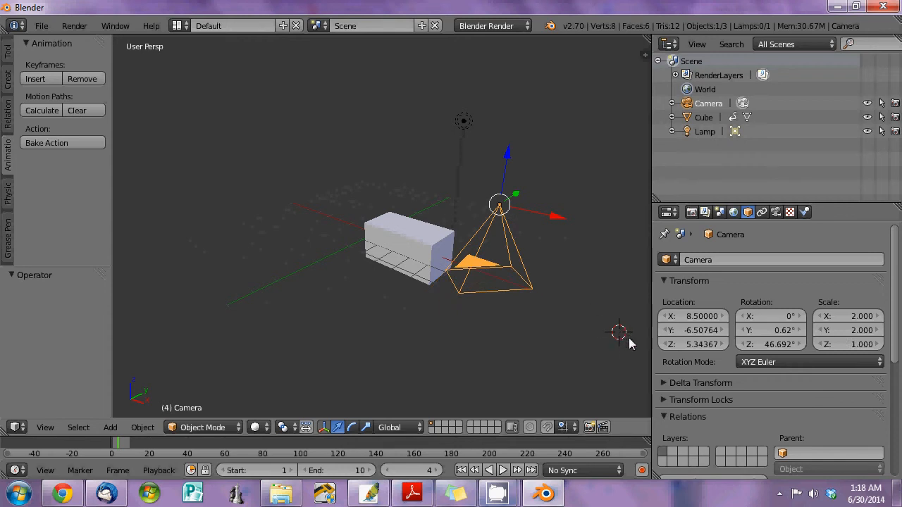
{"action": "key", "text": "ctrl+z"}
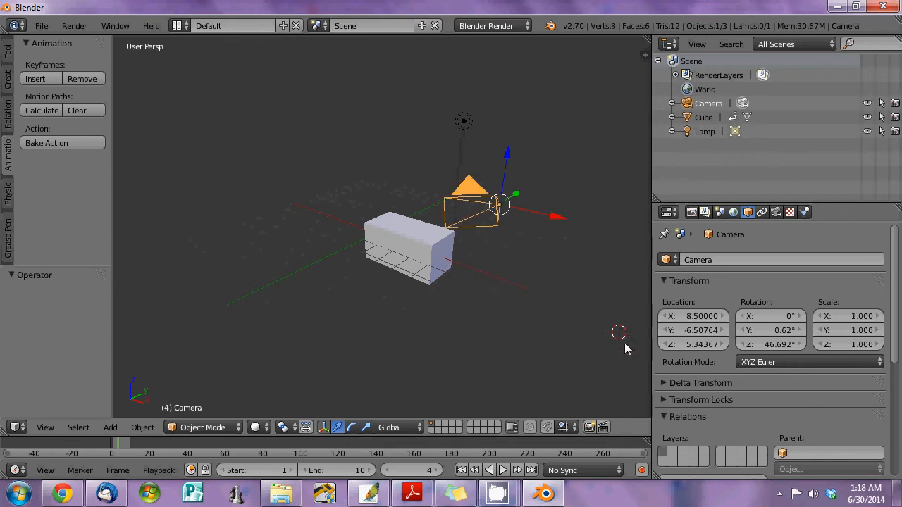
Select the lamp above the cube and delete it from the scene
{"action": "mouse_move", "coordinate": [565, 300]}
{"action": "middle_mouse_down"}
{"action": "mouse_move", "coordinate": [512, 303]}
{"action": "mouse_move", "coordinate": [559, 293]}
{"action": "middle_mouse_up"}
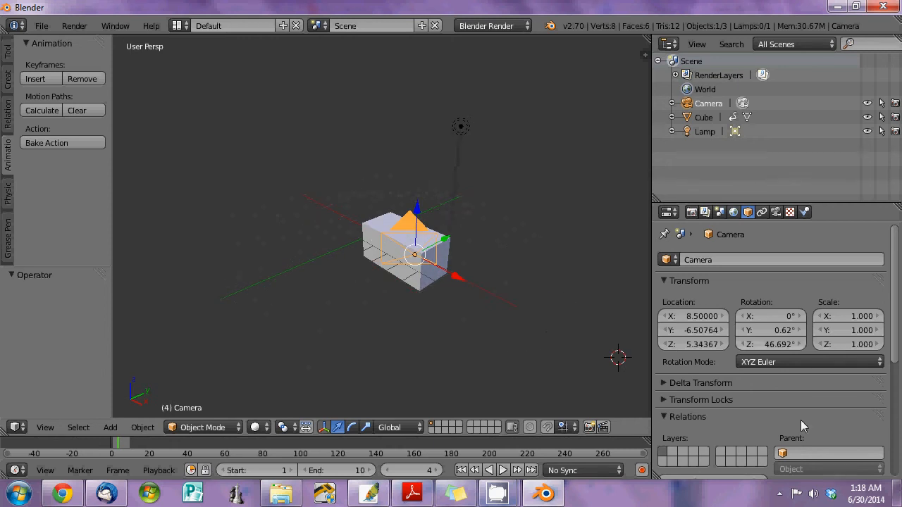
{"action": "left_click", "coordinate": [704, 131]}
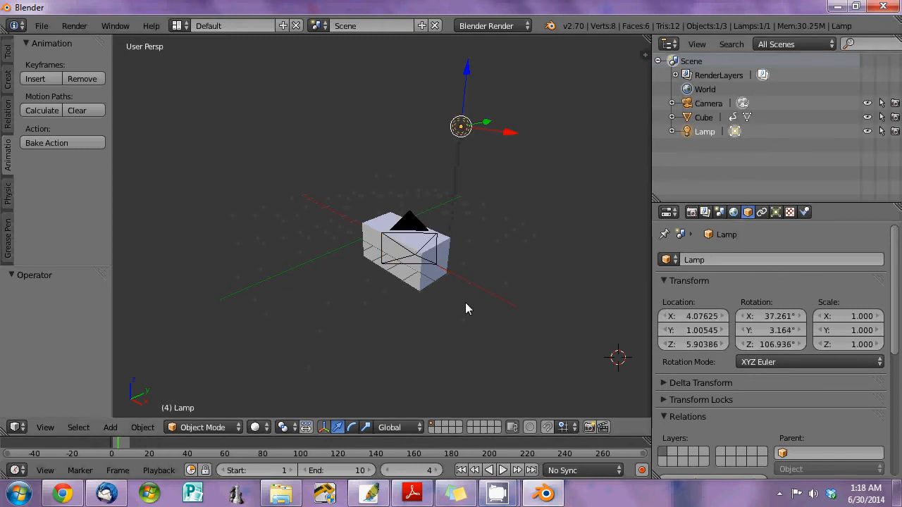
{"action": "middle_click_drag", "start_coordinate": [457, 285], "coordinate": [482, 290]}
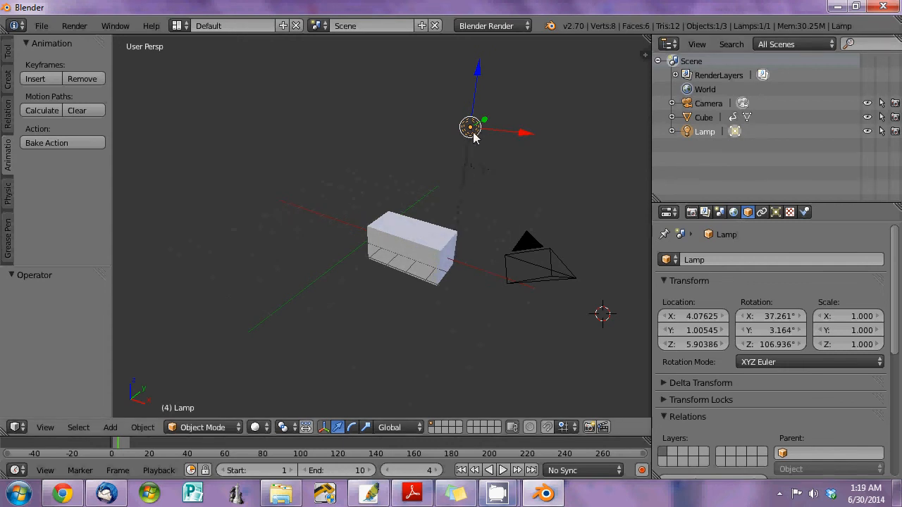
{"action": "middle_click_drag", "start_coordinate": [498, 200], "coordinate": [514, 188]}
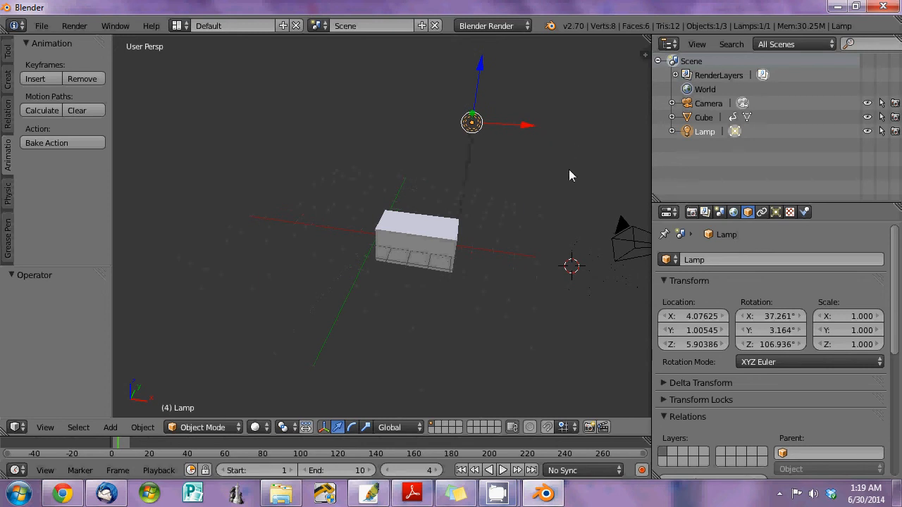
{"action": "key", "text": "x"}
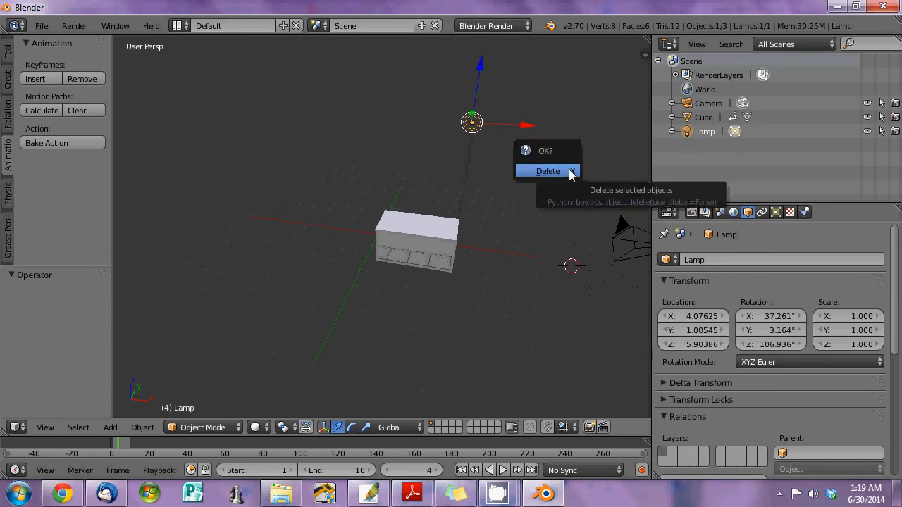
{"action": "left_click", "coordinate": [570, 174]}
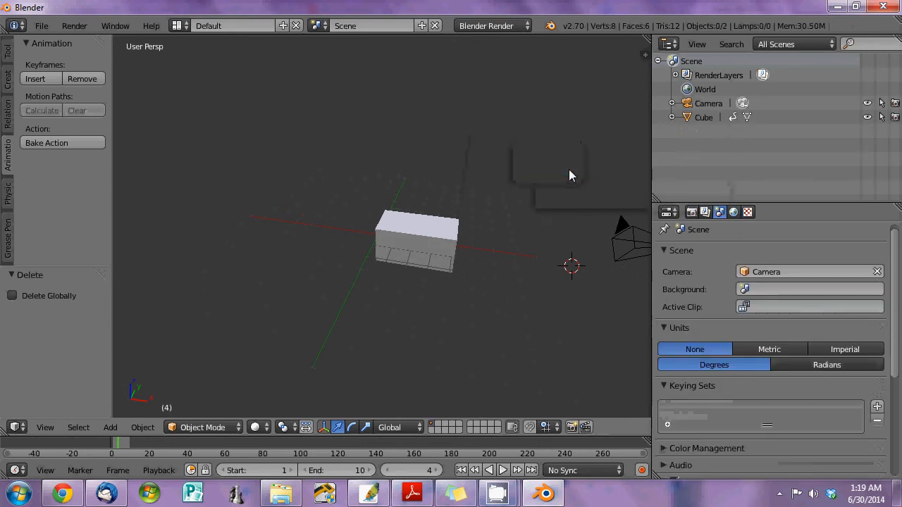
Render the current frame as a still image and change the editor showing the result back to the 3D View
{"action": "left_click", "coordinate": [691, 211]}
{"action": "left_click", "coordinate": [694, 278]}
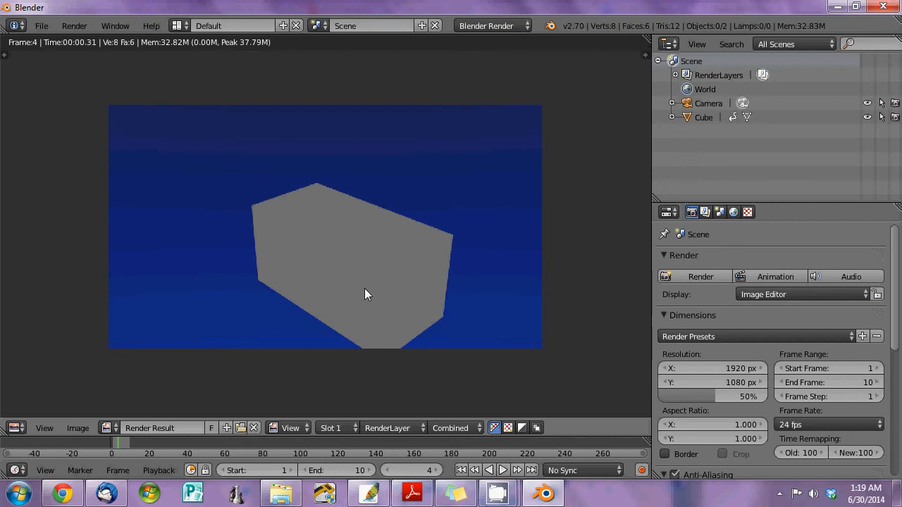
{"action": "left_click", "coordinate": [16, 427]}
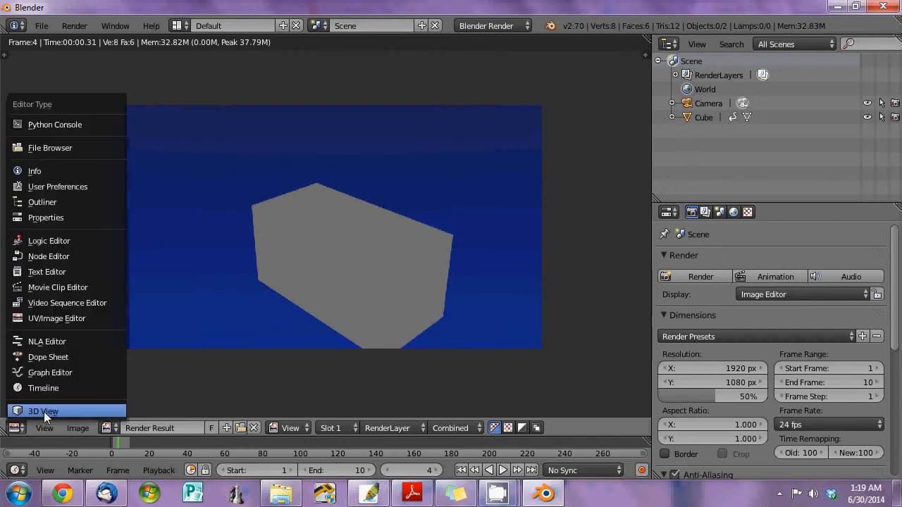
{"action": "left_click", "coordinate": [44, 412]}
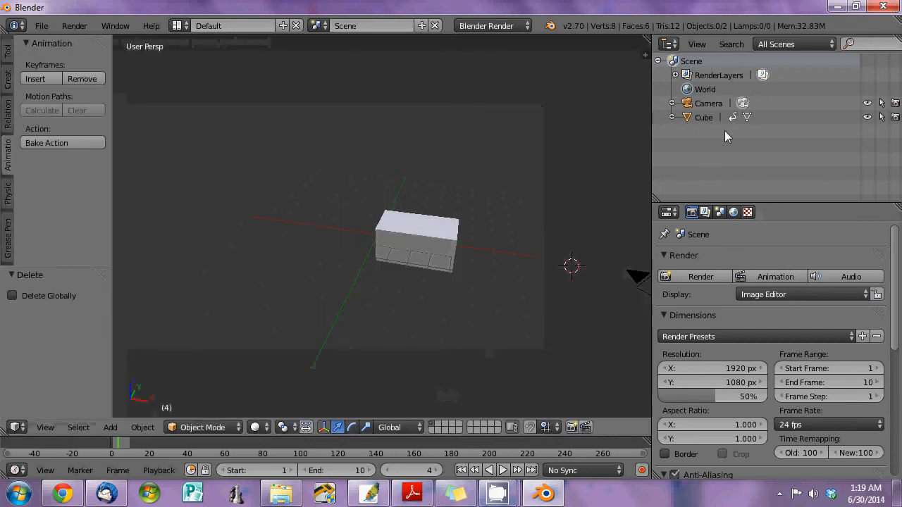
Select the cube and examine its material's diffuse, specular, shading and transparency settings
{"action": "left_click", "coordinate": [704, 118]}
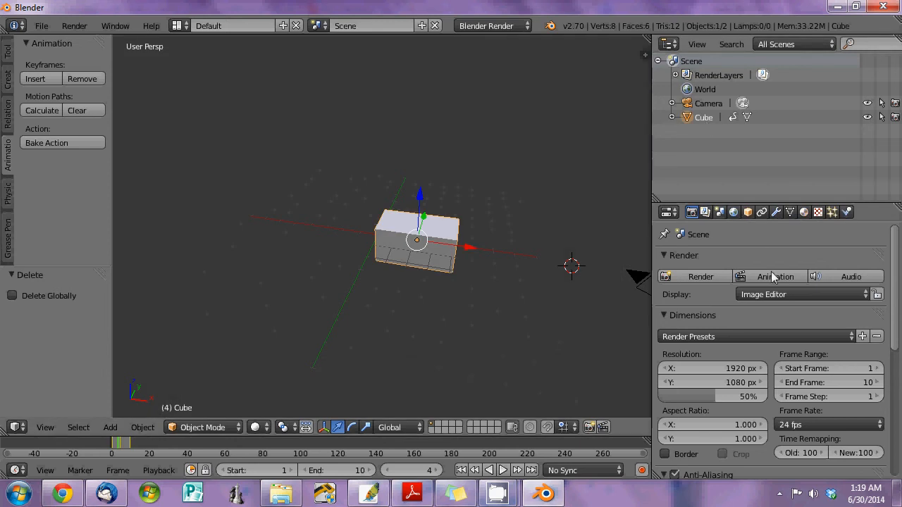
{"action": "left_click", "coordinate": [805, 213]}
{"action": "scroll", "coordinate": [792, 313], "scroll_direction": "down", "scroll_amount": 7}
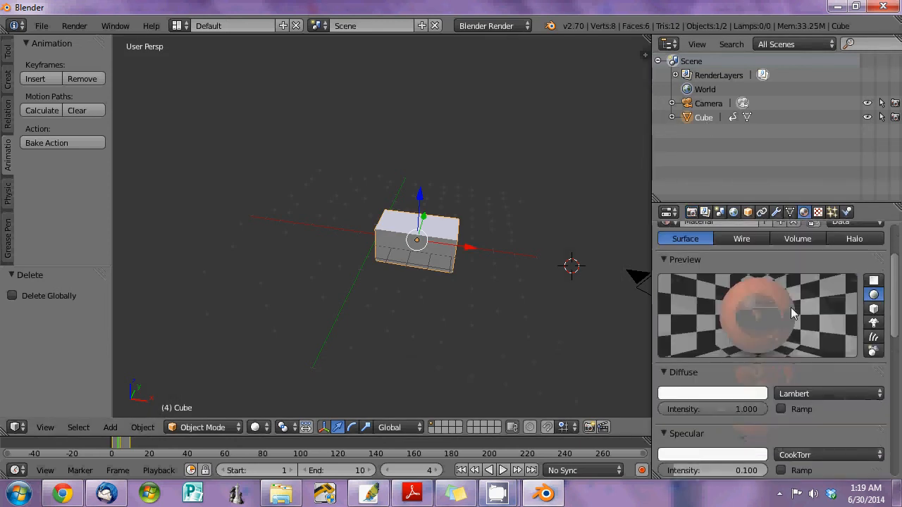
{"action": "scroll", "coordinate": [790, 307], "scroll_direction": "down", "scroll_amount": 4}
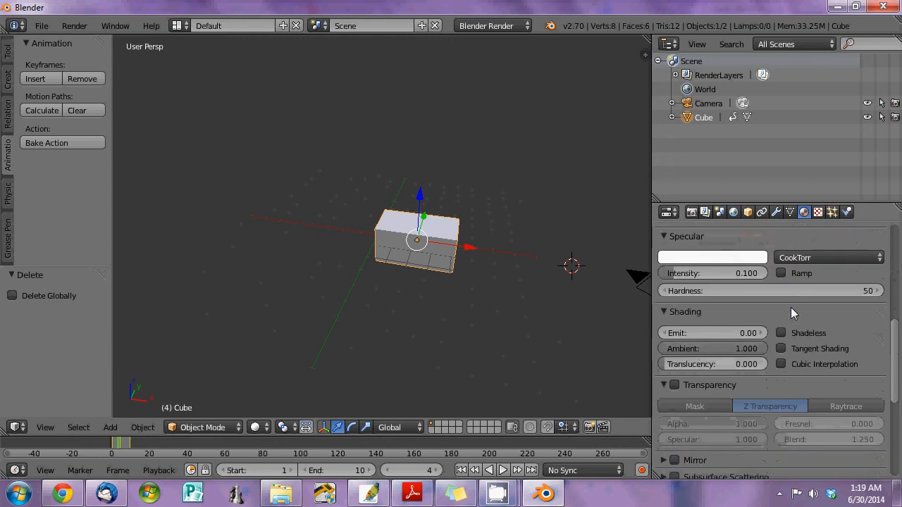
{"action": "scroll", "coordinate": [790, 313], "scroll_direction": "down", "scroll_amount": 2}
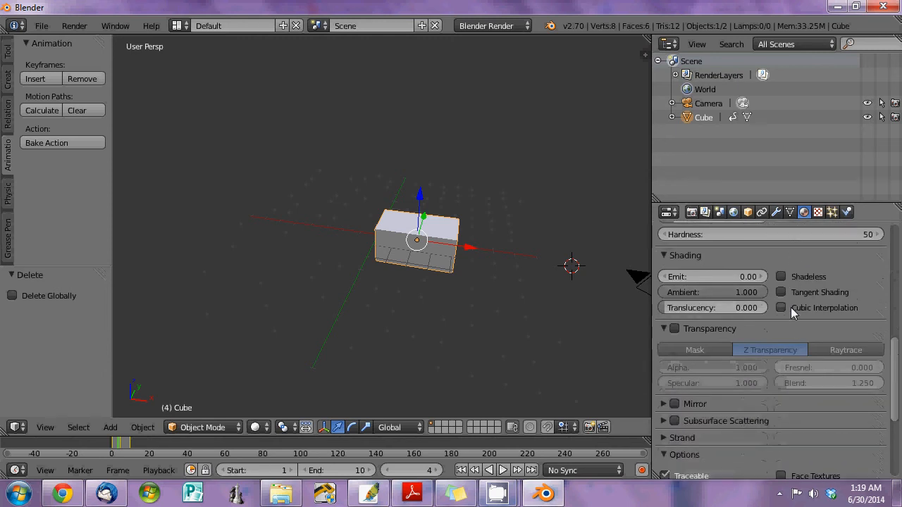
{"action": "scroll", "coordinate": [791, 307], "scroll_direction": "down", "scroll_amount": 2}
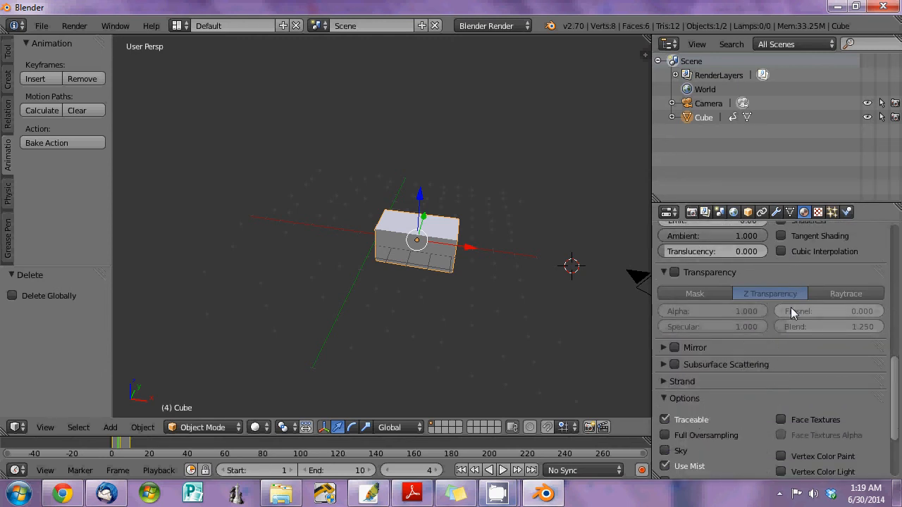
{"action": "scroll", "coordinate": [791, 311], "scroll_direction": "up", "scroll_amount": 3}
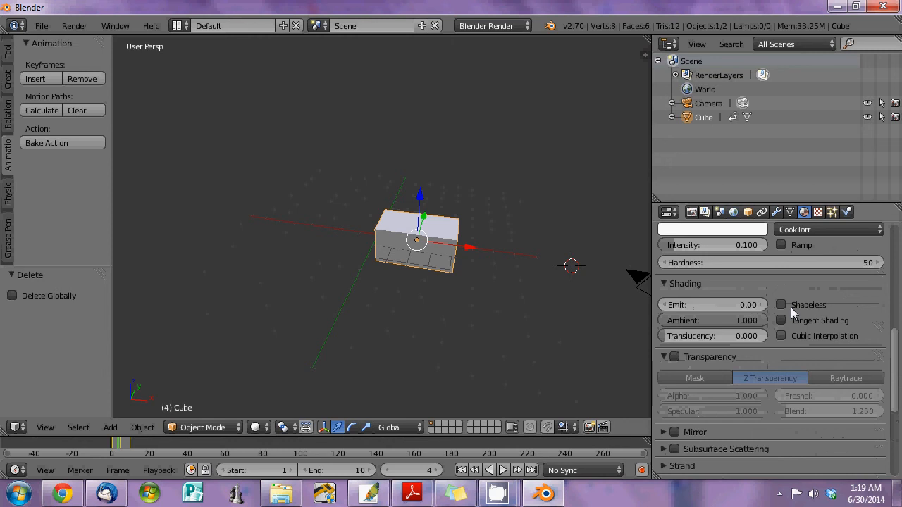
{"action": "scroll", "coordinate": [790, 307], "scroll_direction": "down", "scroll_amount": 7}
{"action": "scroll", "coordinate": [790, 307], "scroll_direction": "up", "scroll_amount": 4}
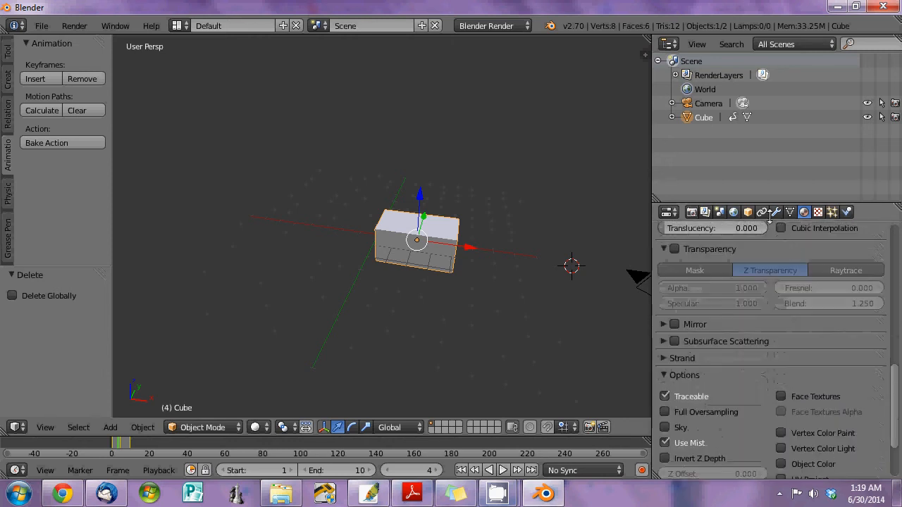
Examine the World settings for ambient occlusion, environment lighting, indirect lighting and gather
{"action": "left_click", "coordinate": [734, 212]}
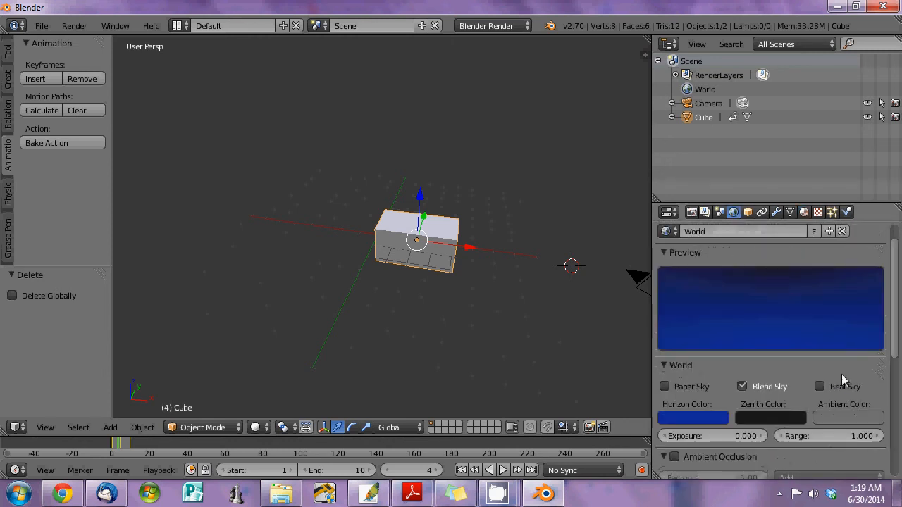
{"action": "scroll", "coordinate": [730, 415], "scroll_direction": "down", "scroll_amount": 4}
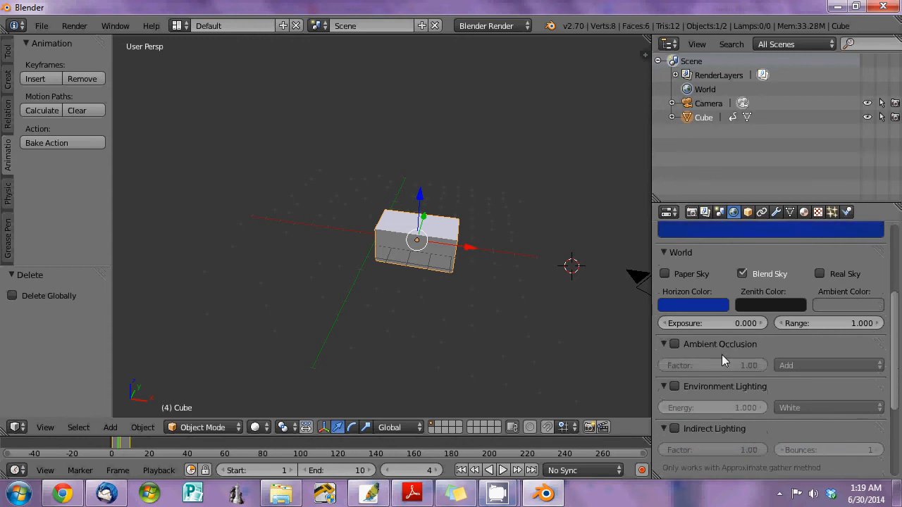
{"action": "left_click", "coordinate": [663, 385]}
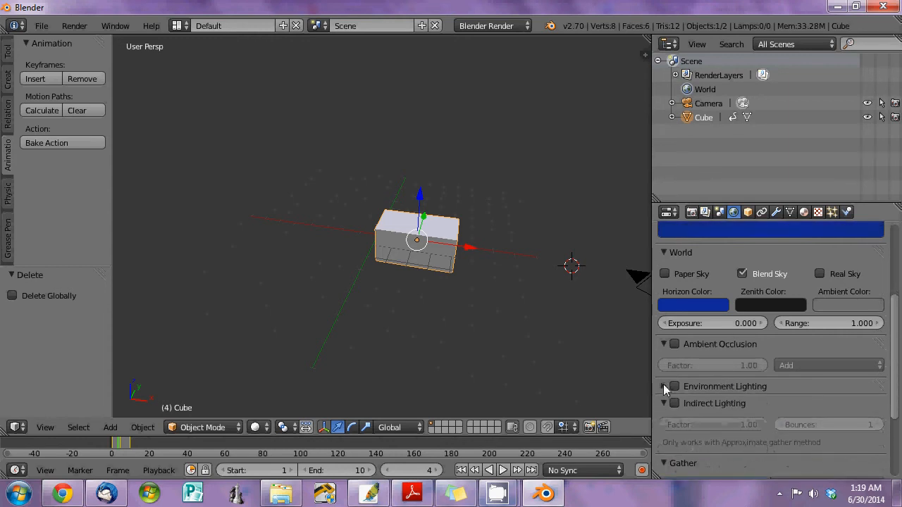
{"action": "left_click", "coordinate": [679, 385]}
{"action": "scroll", "coordinate": [707, 387], "scroll_direction": "down", "scroll_amount": 3}
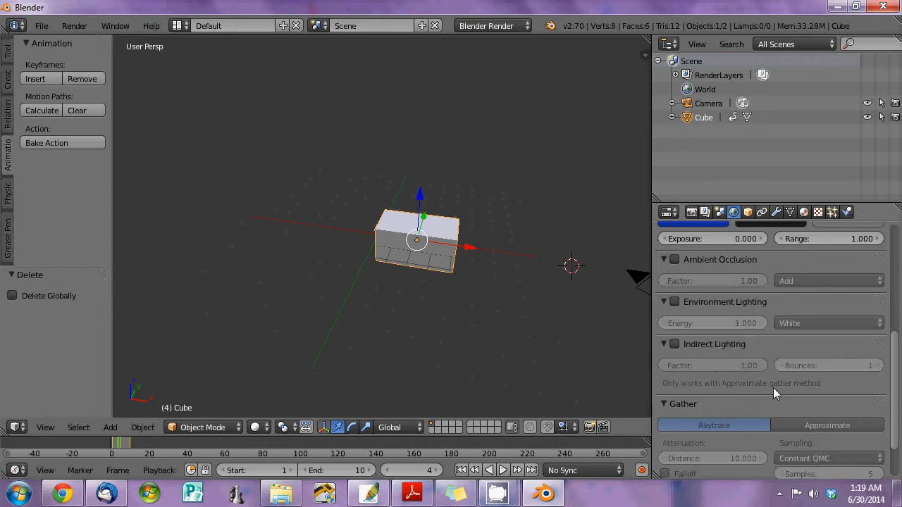
{"action": "scroll", "coordinate": [775, 308], "scroll_direction": "down", "scroll_amount": 2}
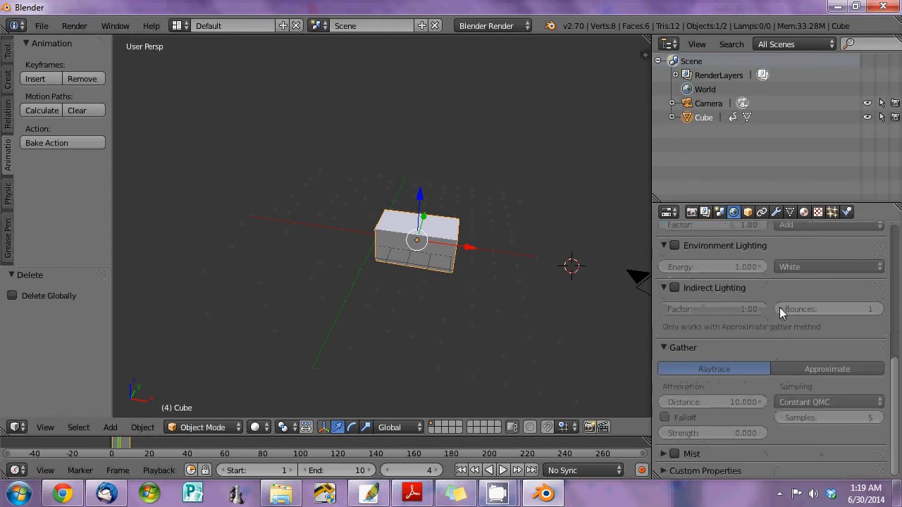
{"action": "scroll", "coordinate": [778, 331], "scroll_direction": "up", "scroll_amount": 10}
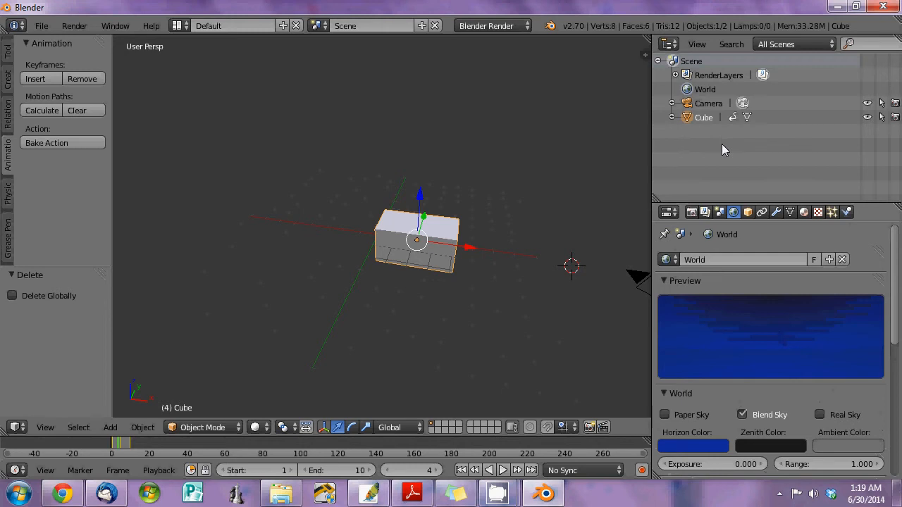
Undo the lamp's deletion and render the current frame as a still image
{"action": "key", "text": "ctrl+z"}
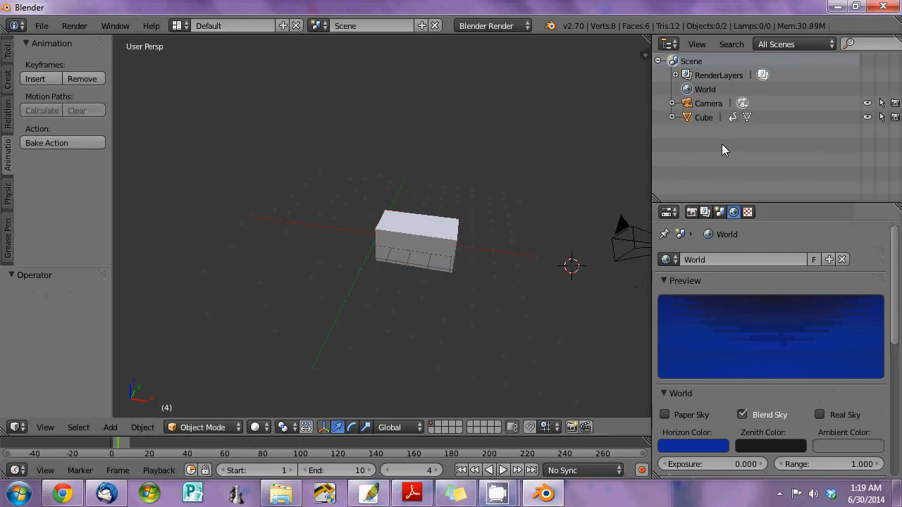
{"action": "key", "text": "ctrl+z"}
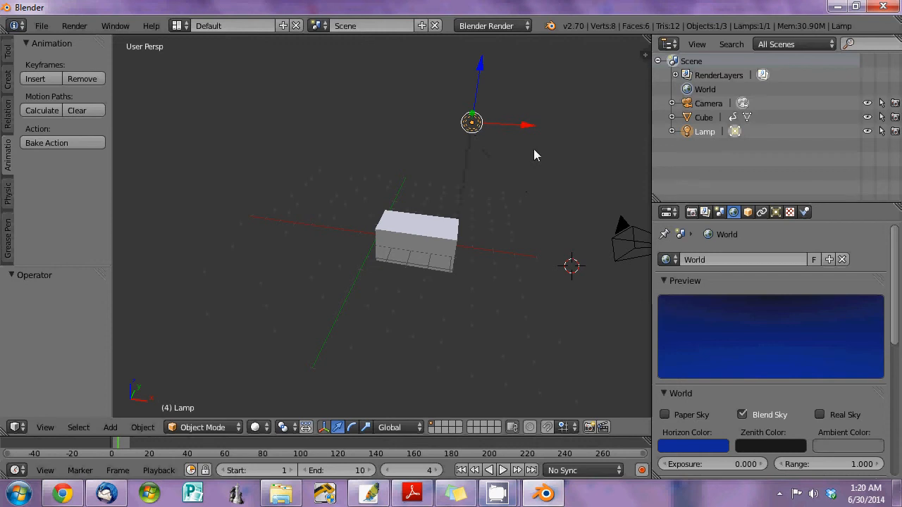
{"action": "left_click", "coordinate": [691, 212]}
{"action": "left_click", "coordinate": [695, 277]}
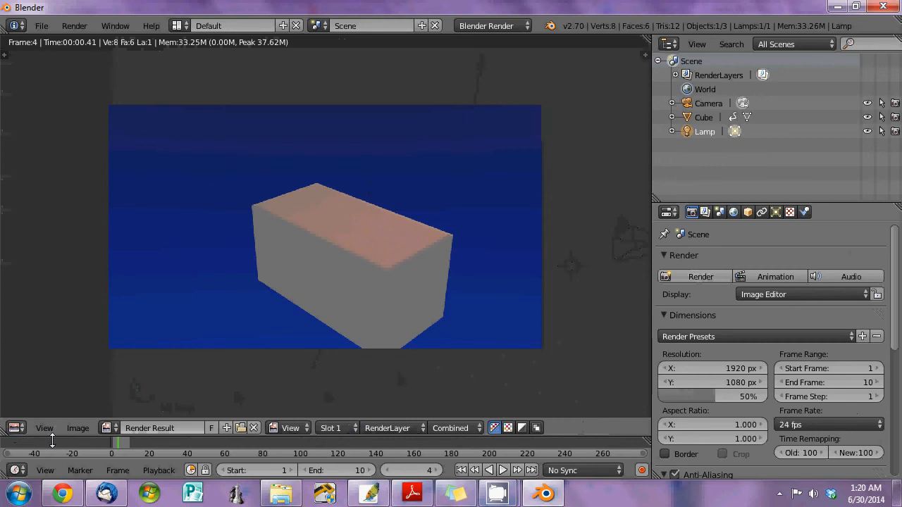
Return the editor to the 3D View and move the lamp about 6 units down and 4 units forward, beside the front of the cube's base
{"action": "left_click", "coordinate": [16, 427]}
{"action": "left_click", "coordinate": [41, 416]}
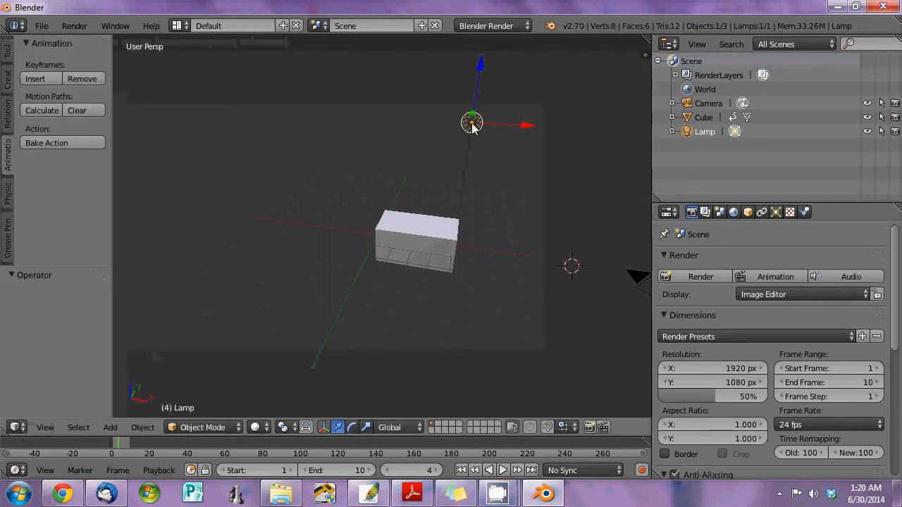
{"action": "left_click_drag", "start_coordinate": [472, 124], "coordinate": [472, 296]}
{"action": "right_click", "coordinate": [474, 296]}
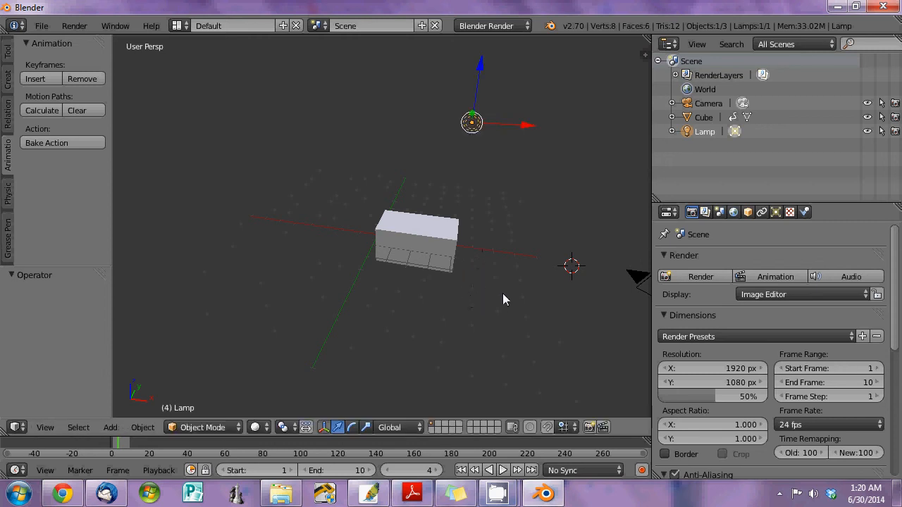
{"action": "left_click_drag", "start_coordinate": [472, 123], "coordinate": [467, 312]}
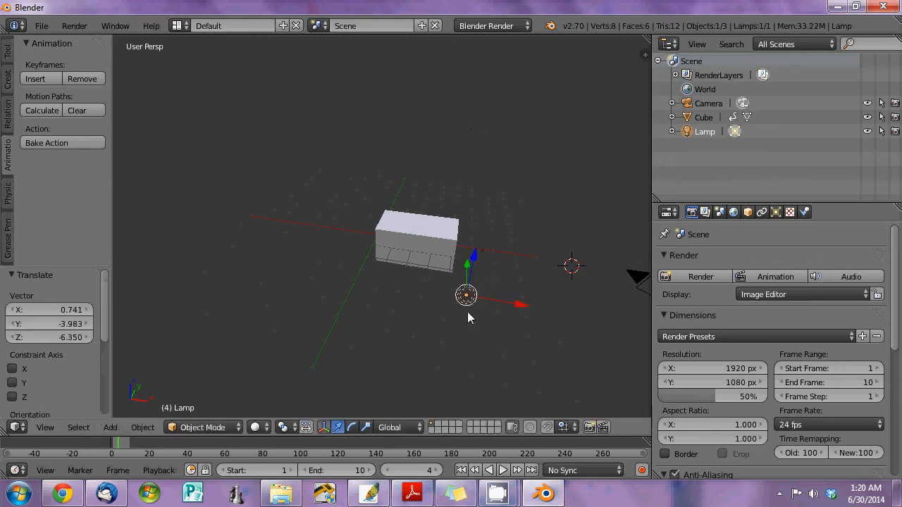
{"action": "middle_click_drag", "start_coordinate": [467, 311], "coordinate": [466, 284]}
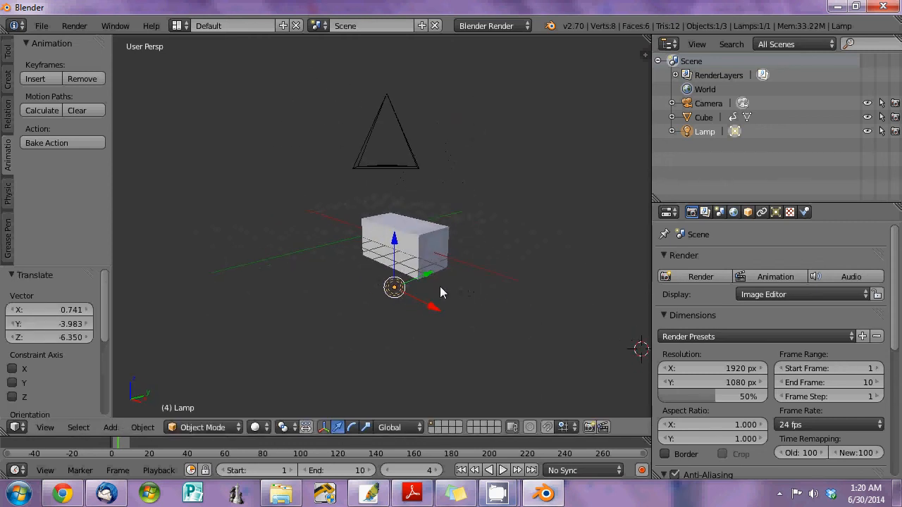
{"action": "key", "text": "g"}
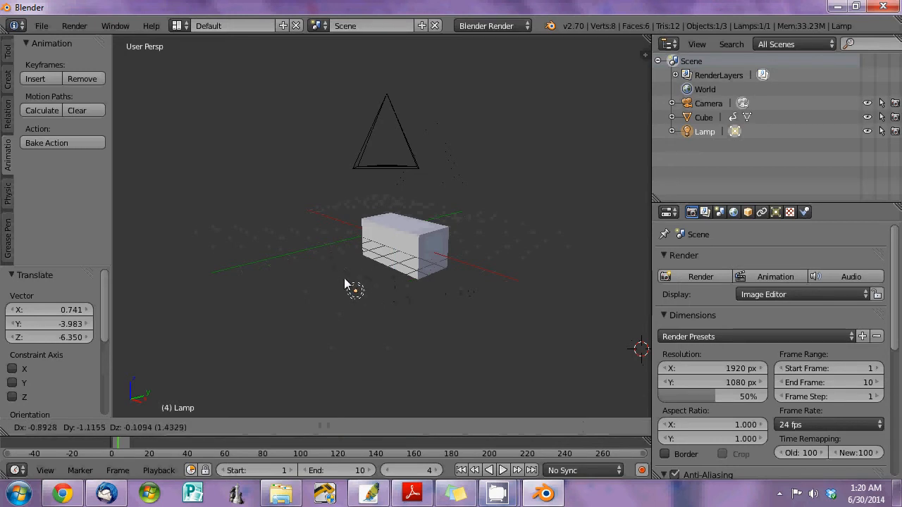
{"action": "left_click", "coordinate": [372, 284]}
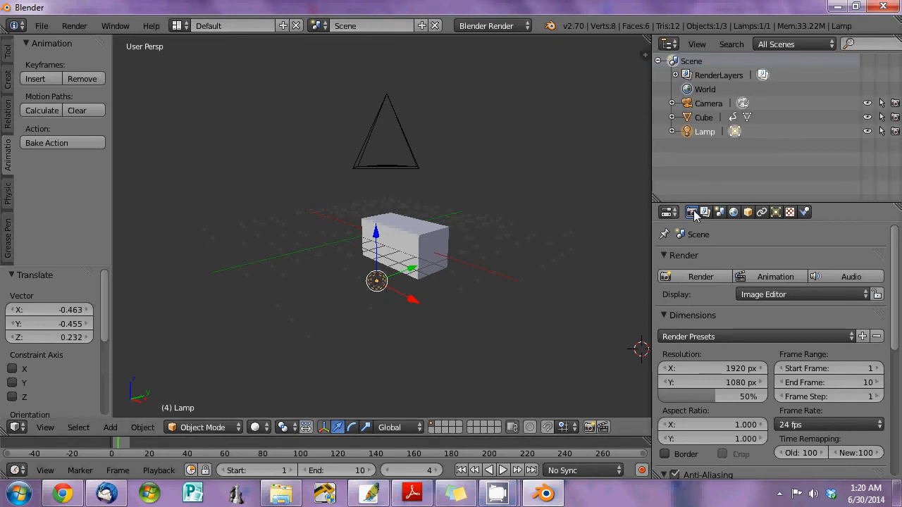
Render the current frame with the lowered lamp and change the editor back to the 3D View
{"action": "left_click", "coordinate": [712, 278]}
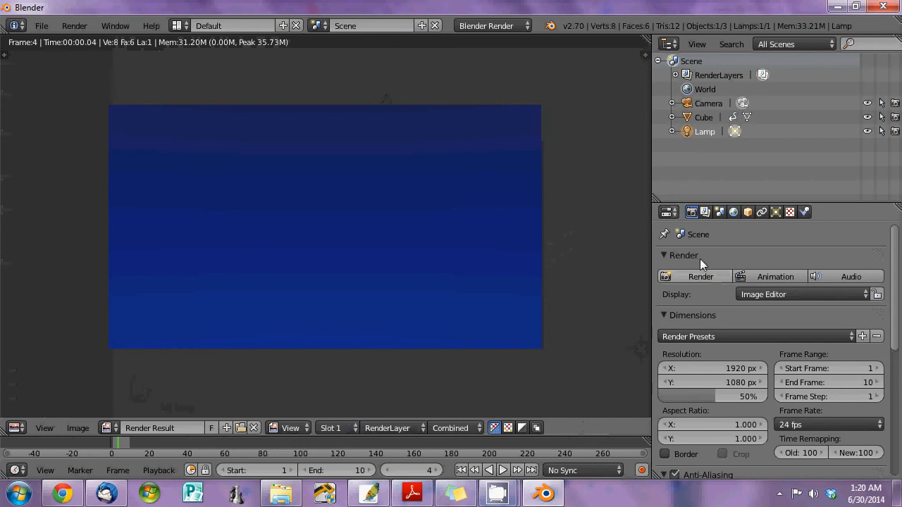
{"action": "left_click", "coordinate": [16, 428]}
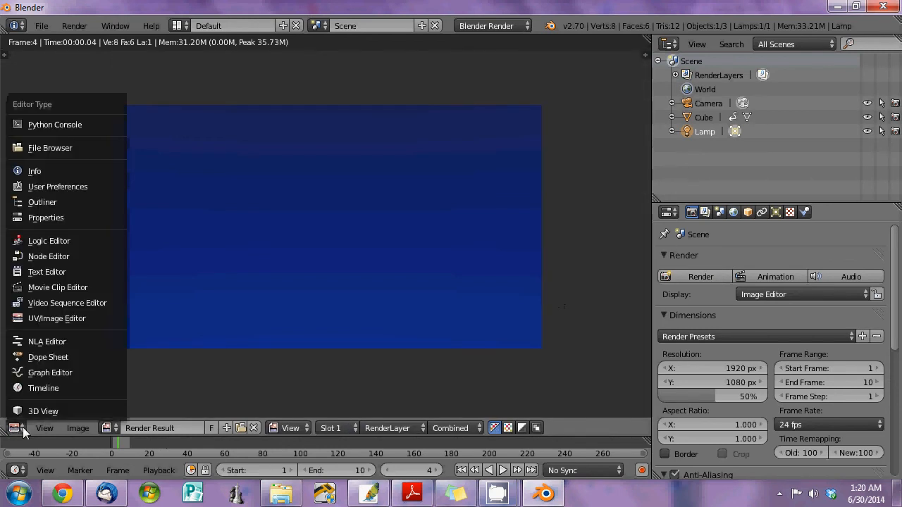
{"action": "left_click", "coordinate": [61, 412]}
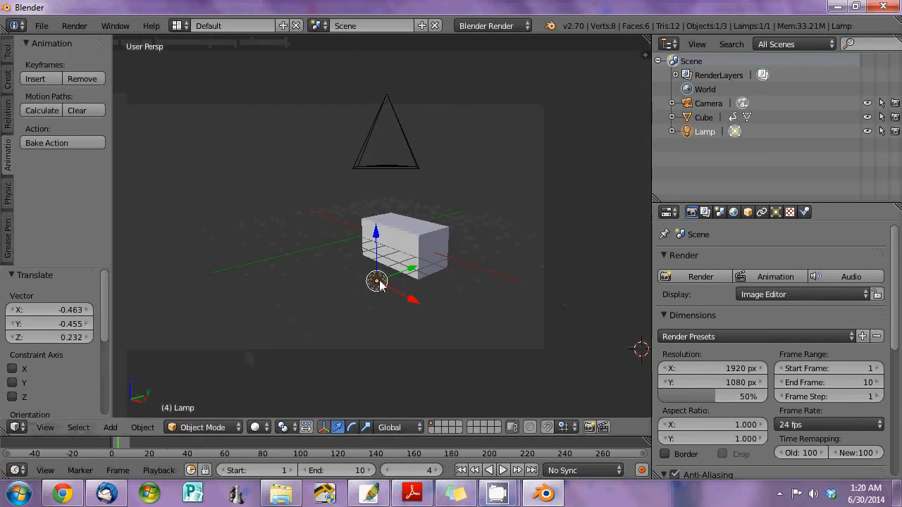
Set the camera's X rotation to 63° and check the framing through the camera before returning to the perspective view
{"action": "middle_click_drag", "start_coordinate": [405, 247], "coordinate": [477, 246]}
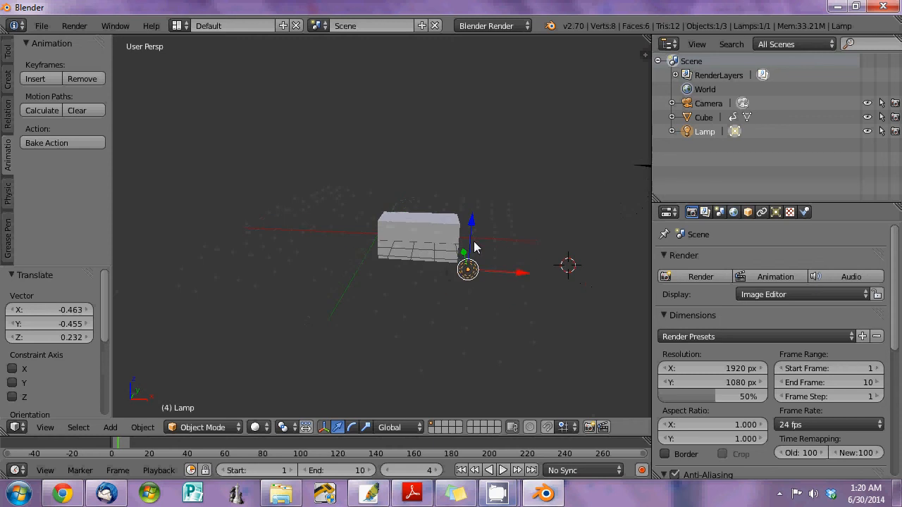
{"action": "middle_click_drag", "start_coordinate": [541, 303], "coordinate": [519, 300]}
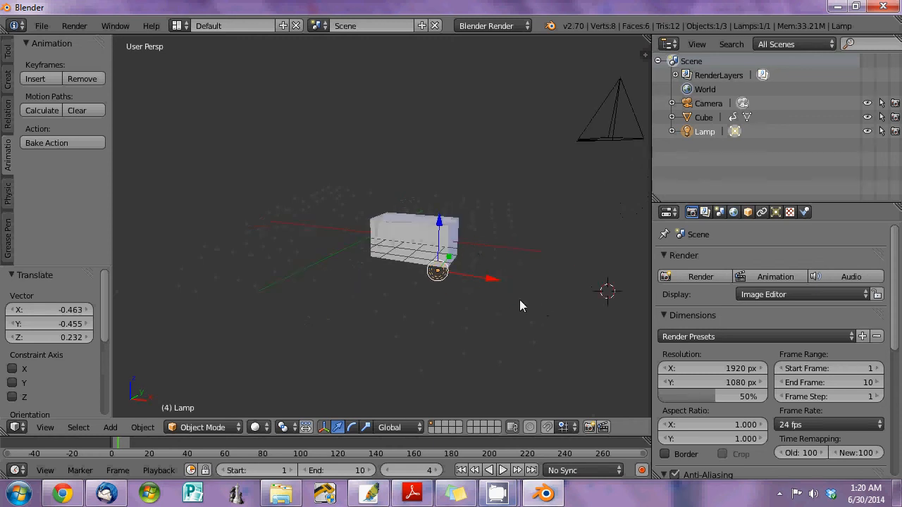
{"action": "left_click", "coordinate": [706, 103]}
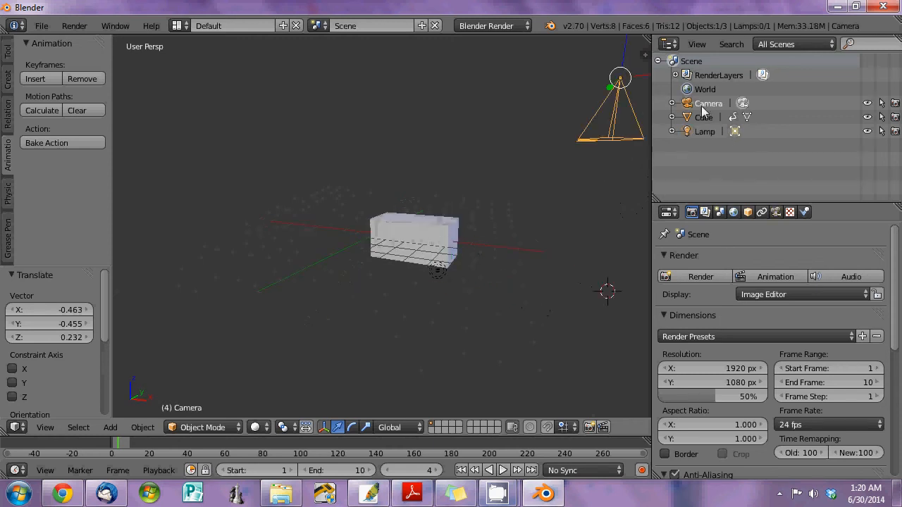
{"action": "left_click", "coordinate": [747, 212]}
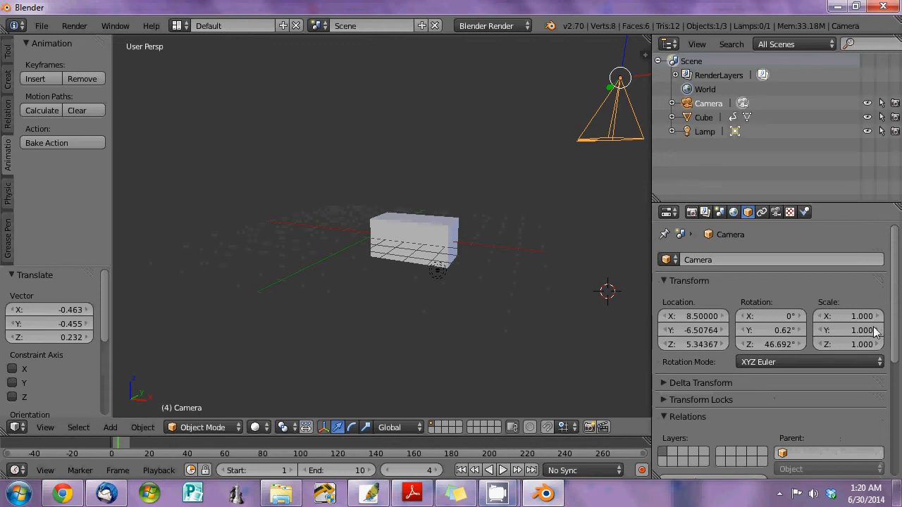
{"action": "left_click", "coordinate": [787, 317]}
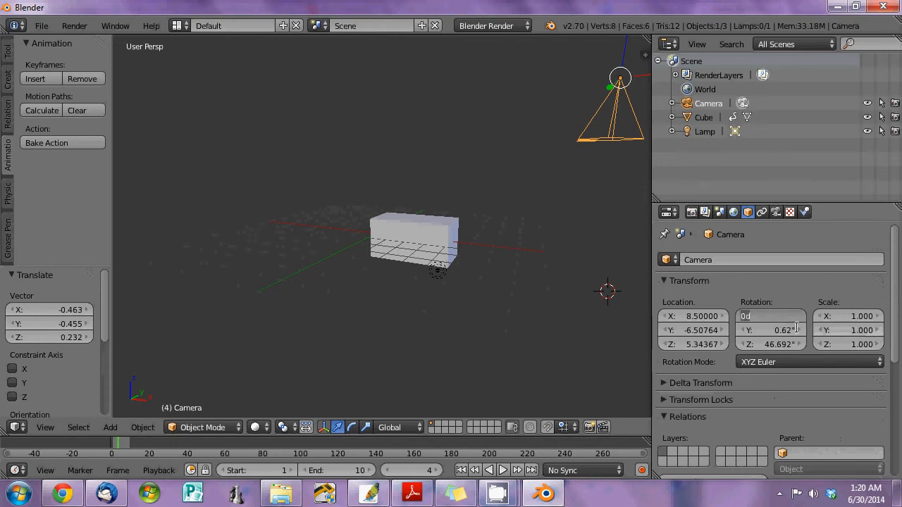
{"action": "type", "text": "63"}
{"action": "key", "text": "Return"}
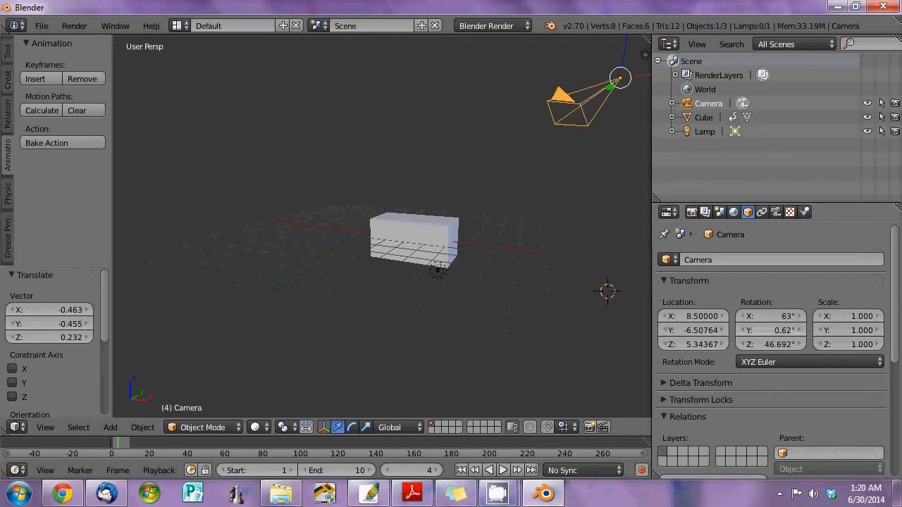
{"action": "left_click", "coordinate": [620, 353]}
{"action": "key", "text": "KP_0"}
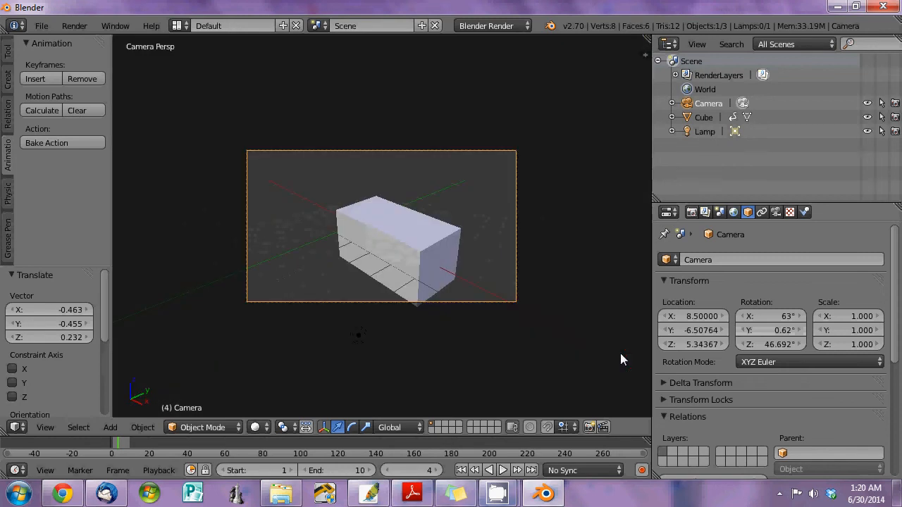
{"action": "key", "text": "KP_0"}
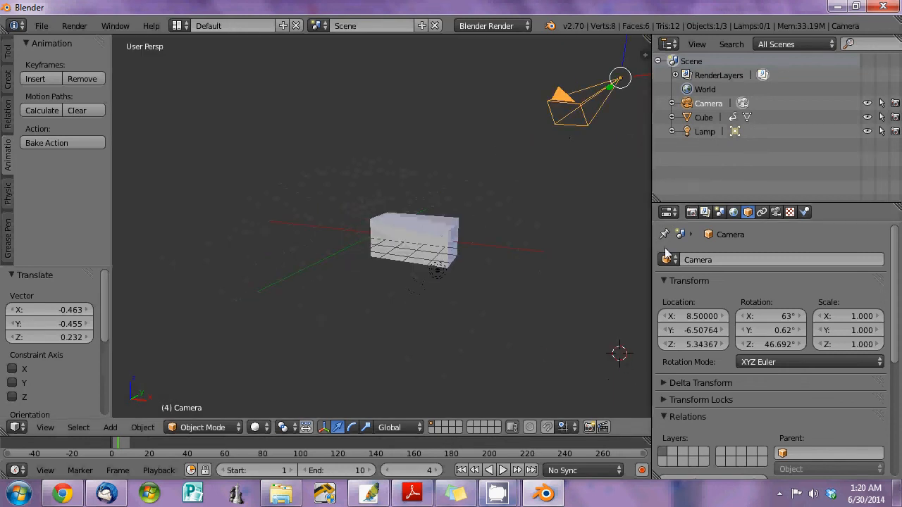
Render the current frame with the corrected camera angle and select the lamp in the scene
{"action": "left_click", "coordinate": [691, 213]}
{"action": "left_click", "coordinate": [707, 276]}
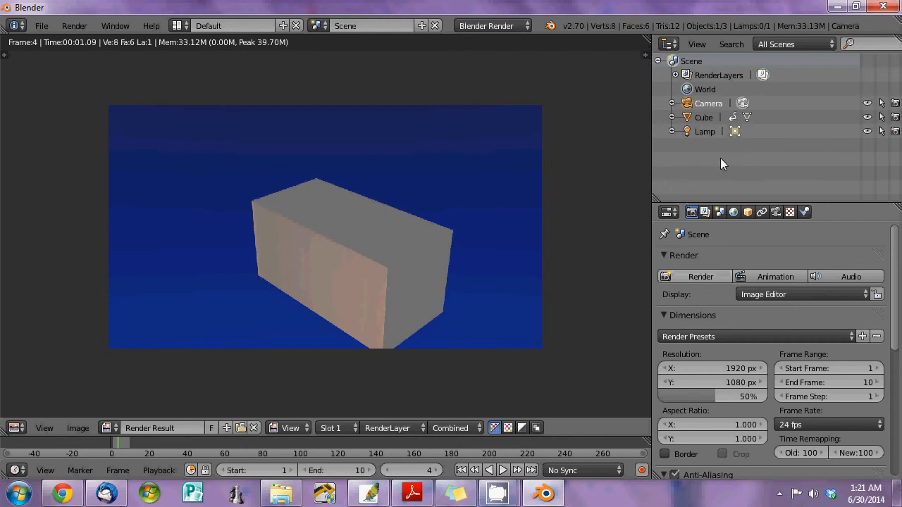
{"action": "left_click", "coordinate": [708, 132]}
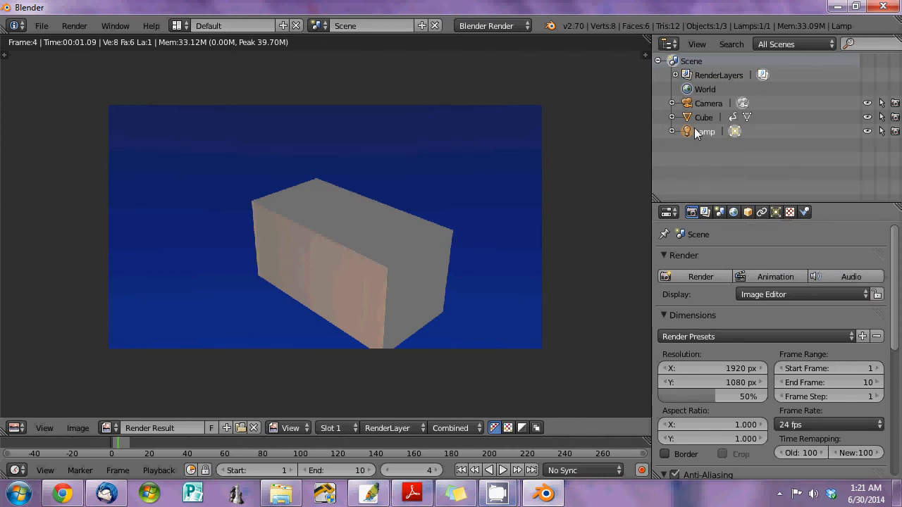
Set the lamp's energy to 10 and render the current frame with the brighter light
{"action": "left_click", "coordinate": [778, 211]}
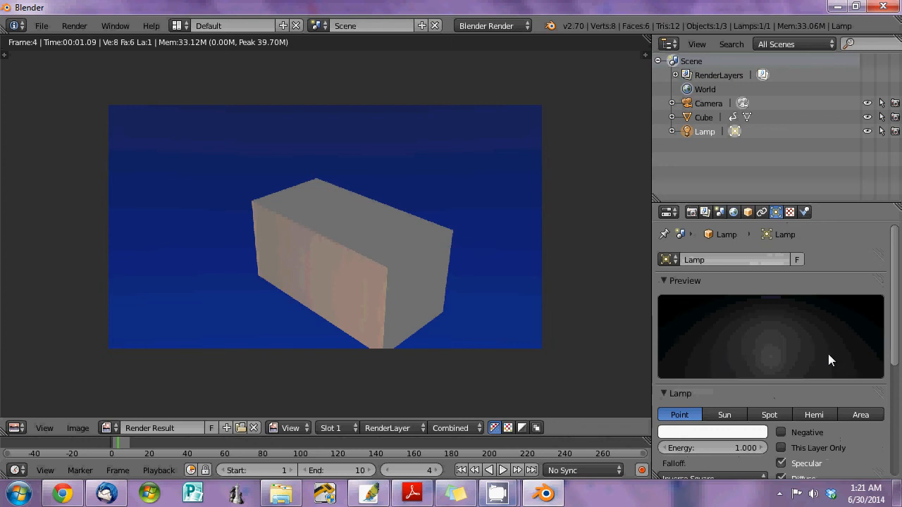
{"action": "scroll", "coordinate": [854, 382], "scroll_direction": "down", "scroll_amount": 1}
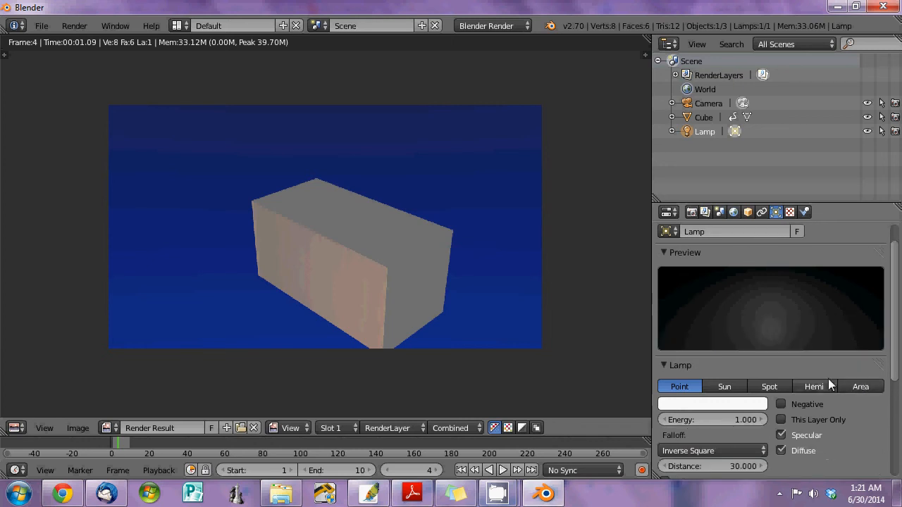
{"action": "scroll", "coordinate": [833, 399], "scroll_direction": "down", "scroll_amount": 1}
{"action": "scroll", "coordinate": [832, 399], "scroll_direction": "down", "scroll_amount": 1}
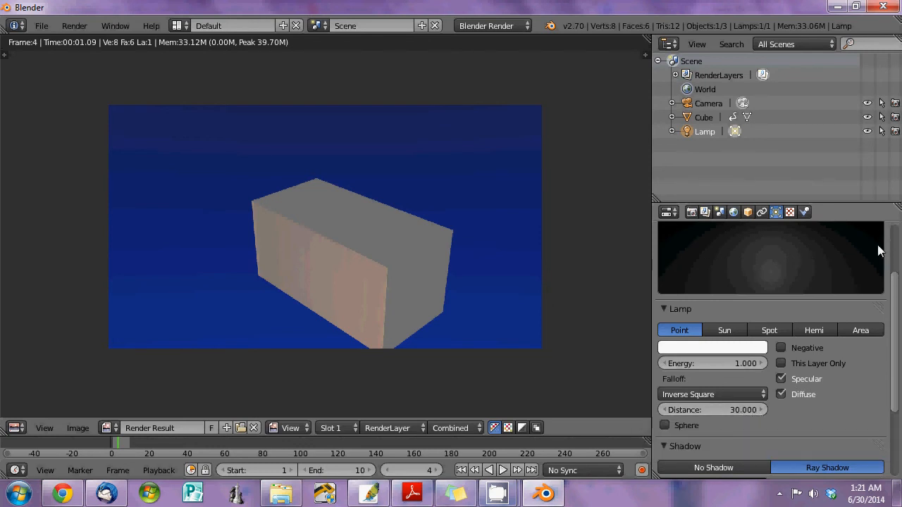
{"action": "left_click", "coordinate": [746, 364]}
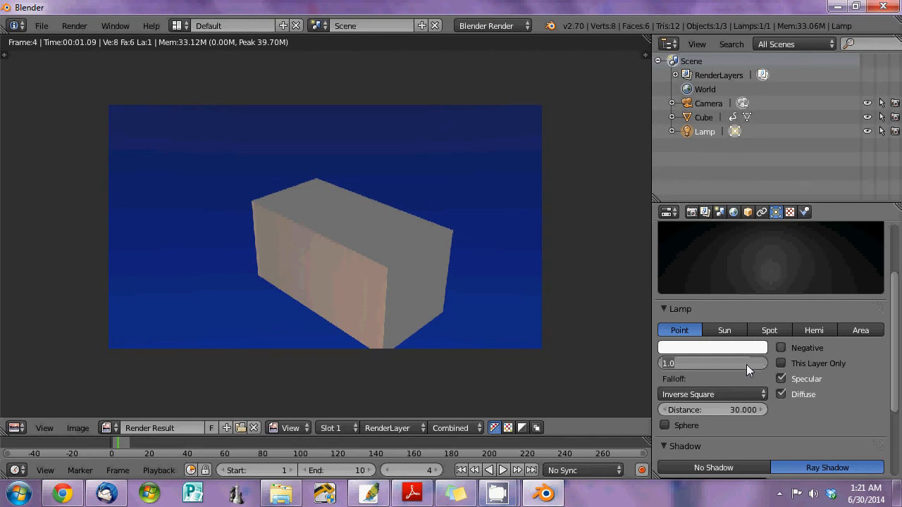
{"action": "type", "text": "10"}
{"action": "key", "text": "Return"}
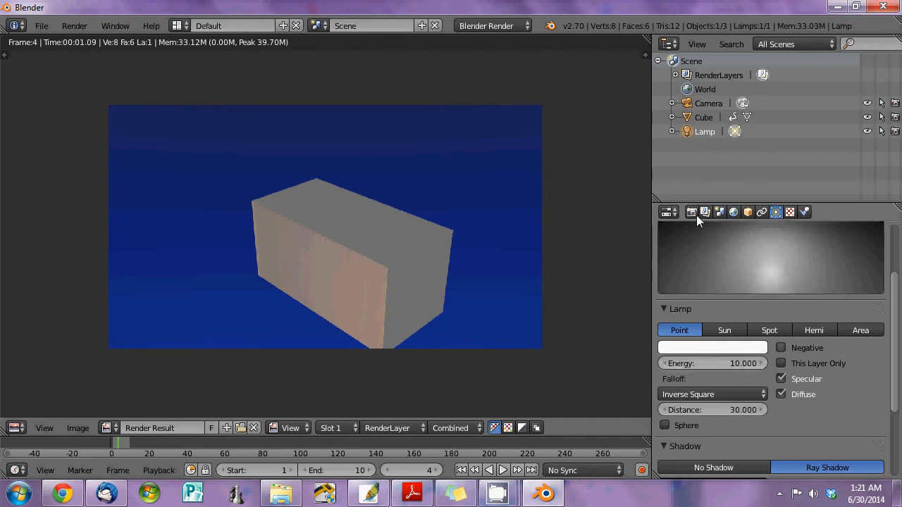
{"action": "left_click", "coordinate": [694, 214]}
{"action": "left_click", "coordinate": [697, 276]}
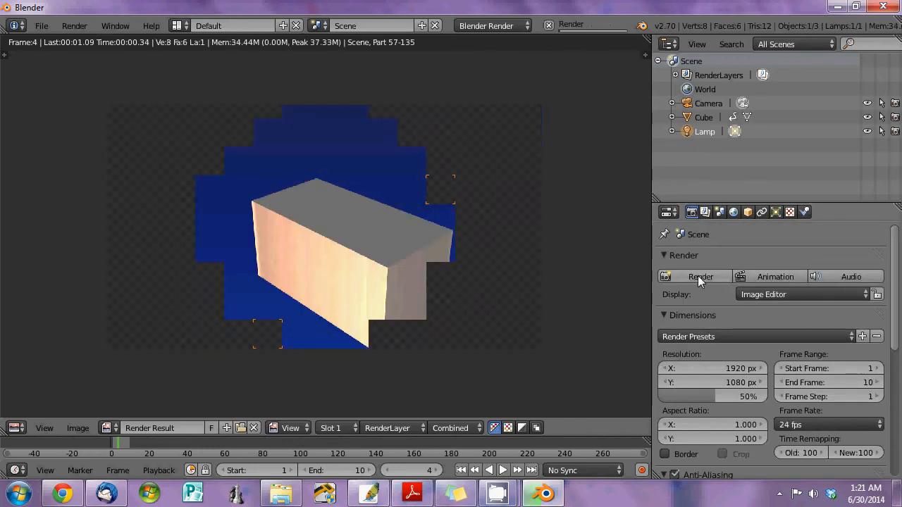
Change the lamp type to Sun and render the current frame with it
{"action": "left_click", "coordinate": [776, 212]}
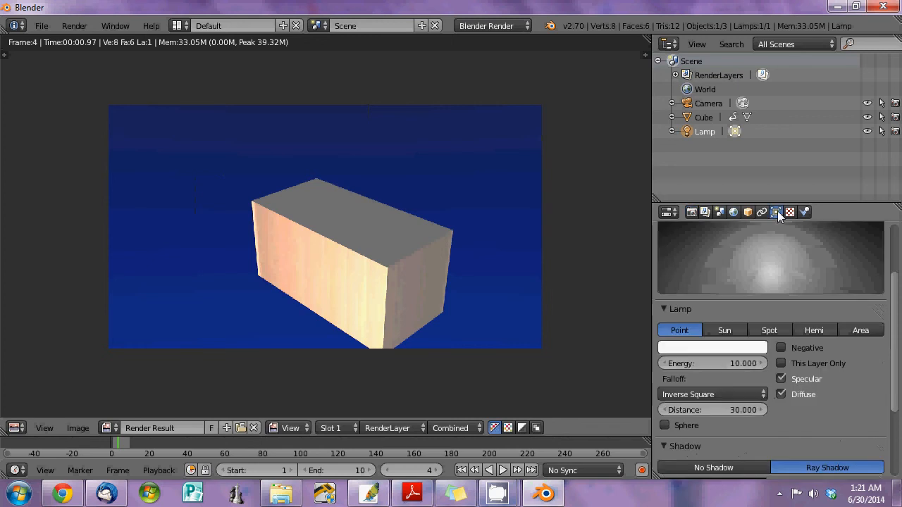
{"action": "left_click", "coordinate": [726, 333]}
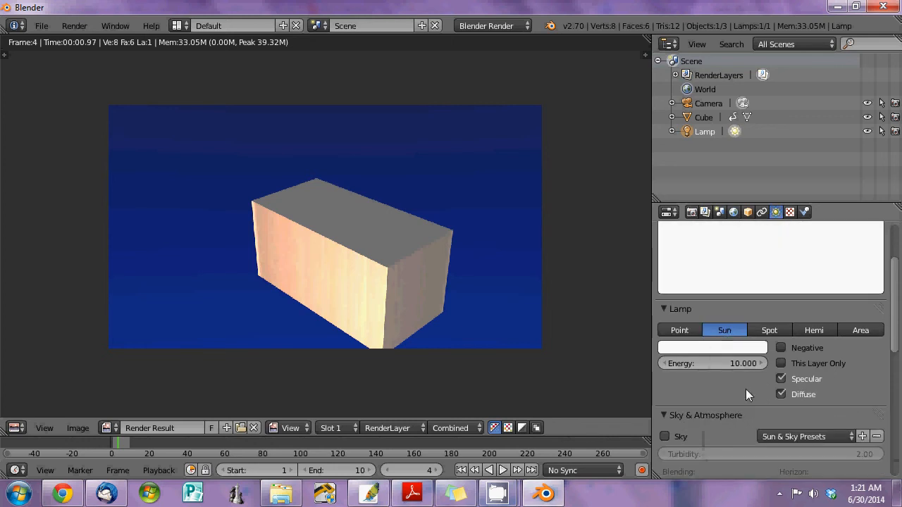
{"action": "left_click", "coordinate": [691, 212]}
{"action": "left_click", "coordinate": [704, 277]}
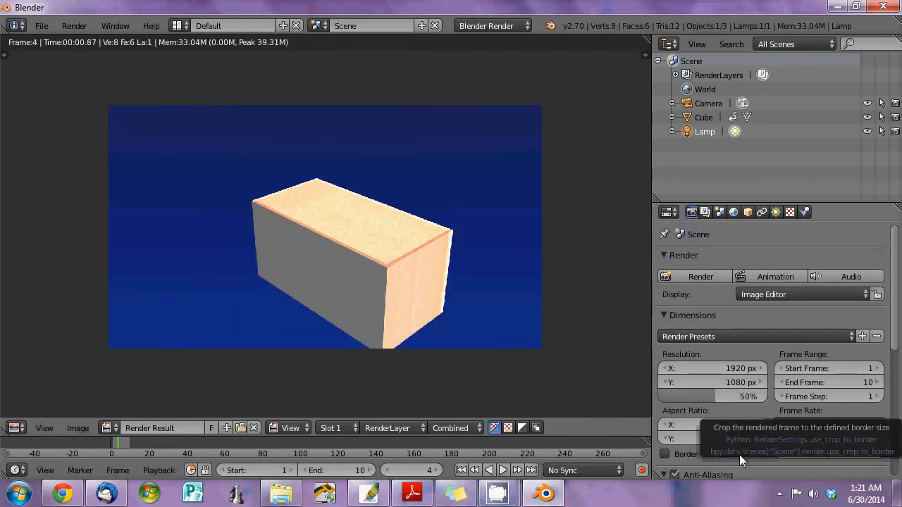
Change the lamp type back to Point and look through its shadow settings
{"action": "left_click", "coordinate": [776, 212]}
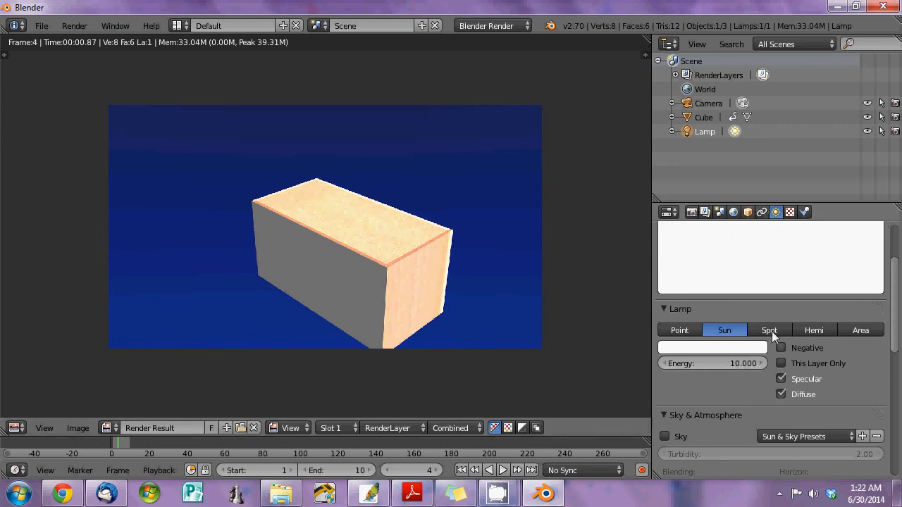
{"action": "left_click", "coordinate": [697, 335]}
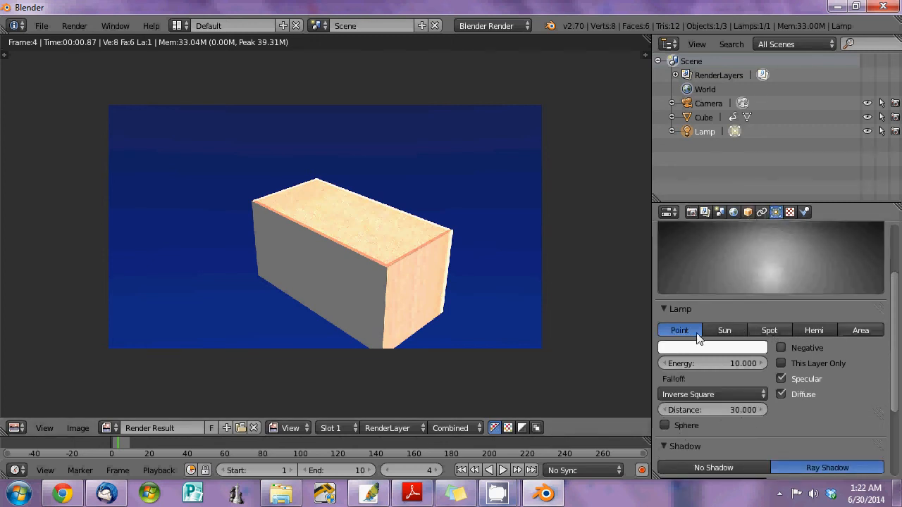
{"action": "scroll", "coordinate": [811, 386], "scroll_direction": "down", "scroll_amount": 5}
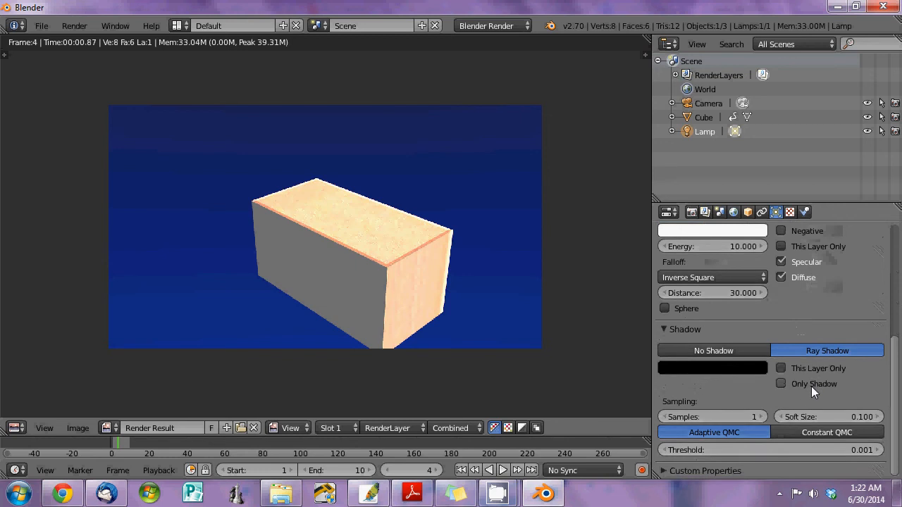
{"action": "scroll", "coordinate": [811, 386], "scroll_direction": "up", "scroll_amount": 7}
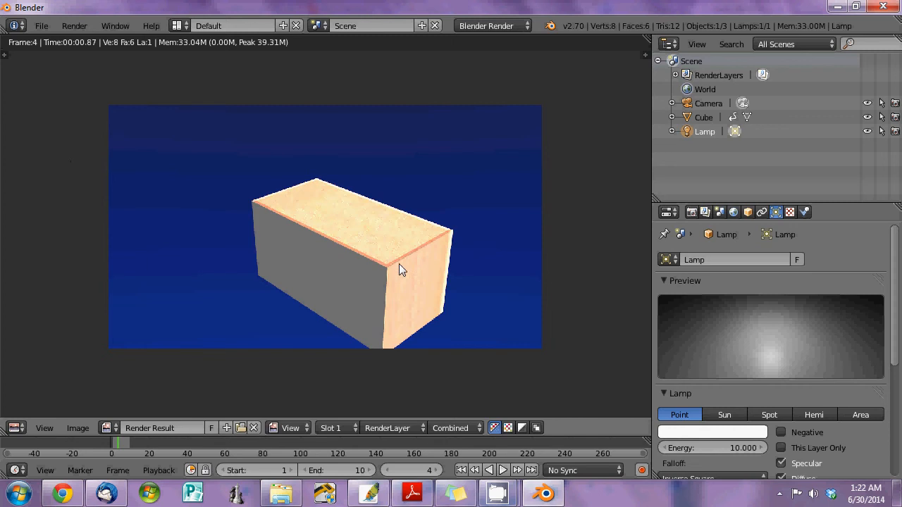
Return the editor to the 3D View and open the project file earth.blend
{"action": "left_click", "coordinate": [17, 427]}
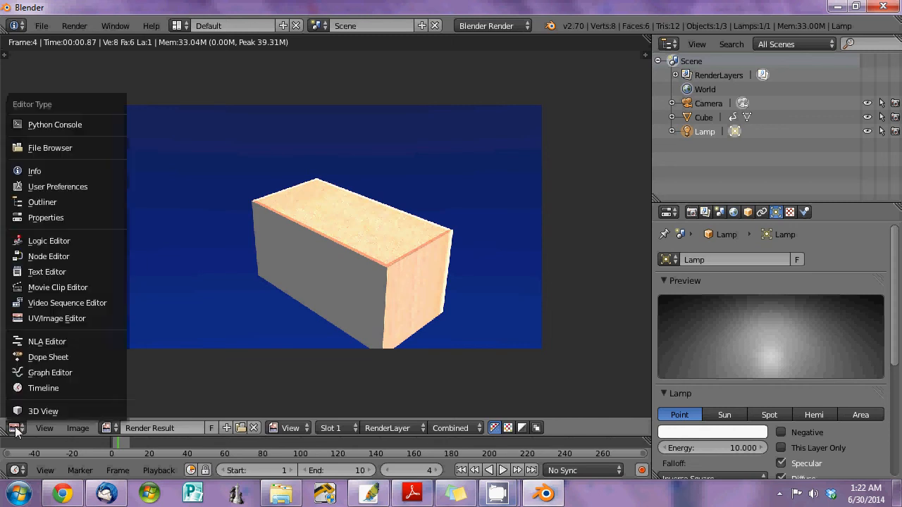
{"action": "left_click", "coordinate": [54, 410]}
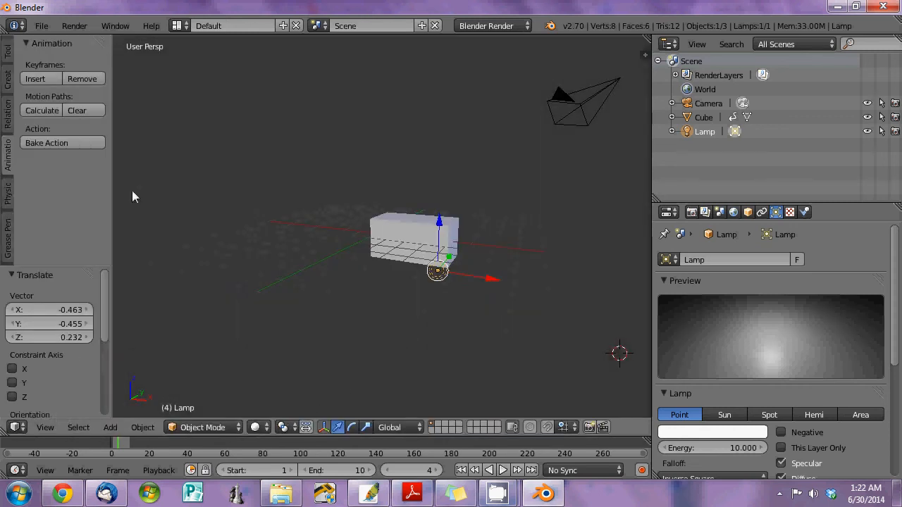
{"action": "left_click", "coordinate": [45, 27]}
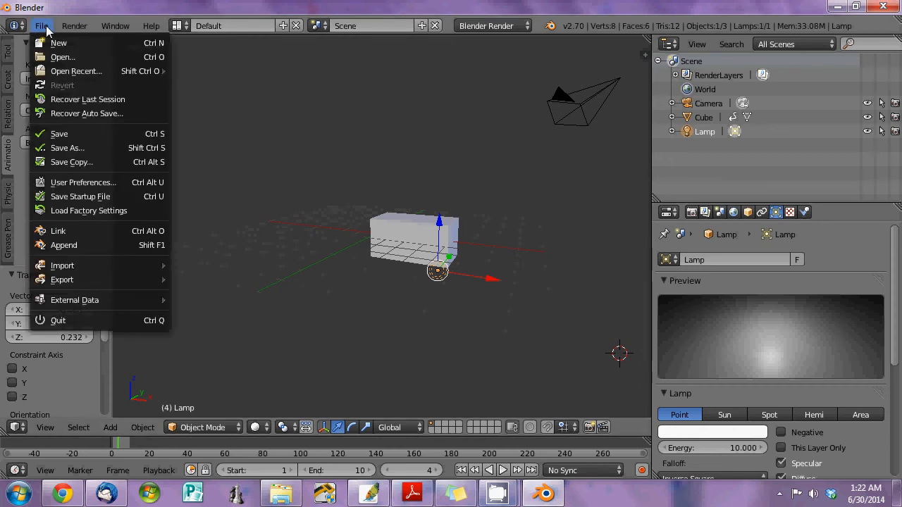
{"action": "left_click", "coordinate": [76, 59]}
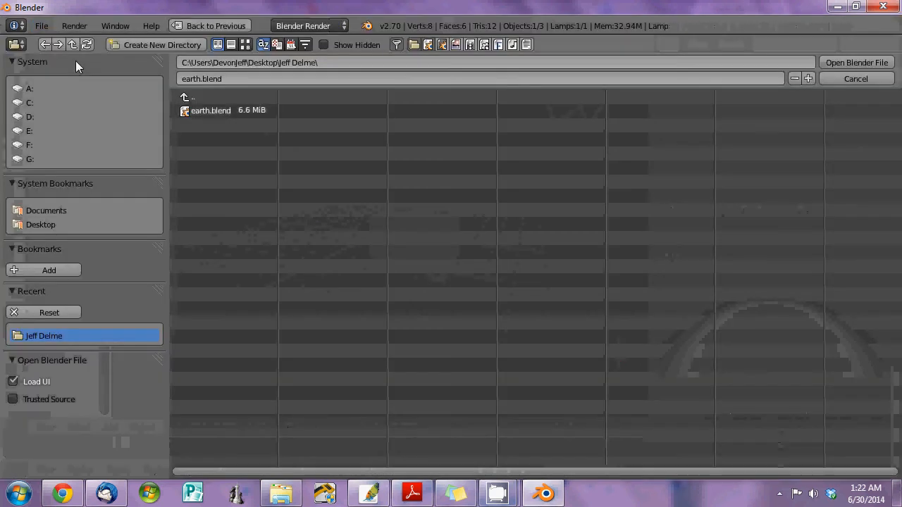
{"action": "double_click", "coordinate": [217, 112]}
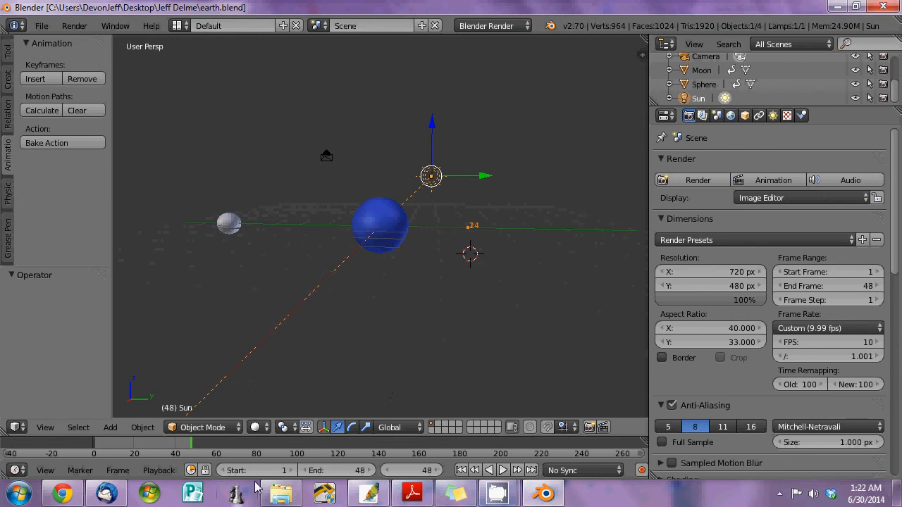
Switch to Windows Explorer and play the rendered animation 0001-0048.avi from the tmp folder in the preview
{"action": "left_click", "coordinate": [276, 494]}
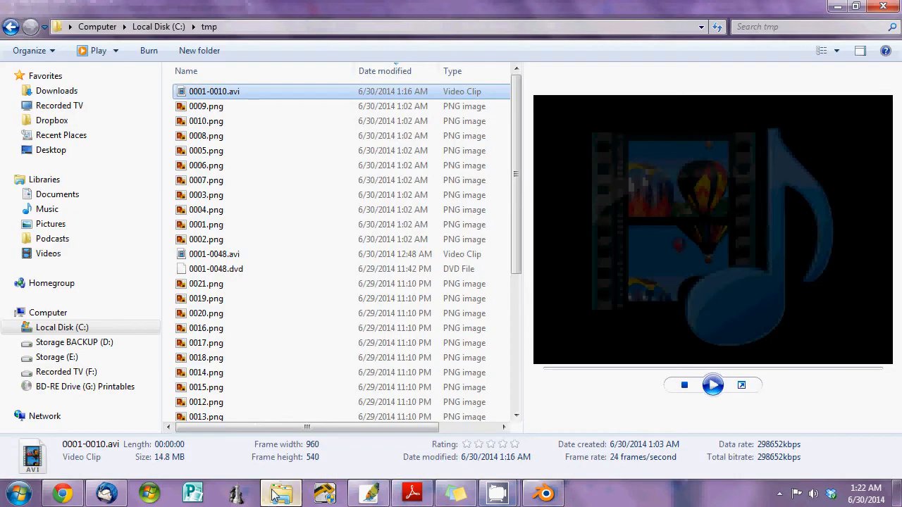
{"action": "left_click", "coordinate": [232, 254]}
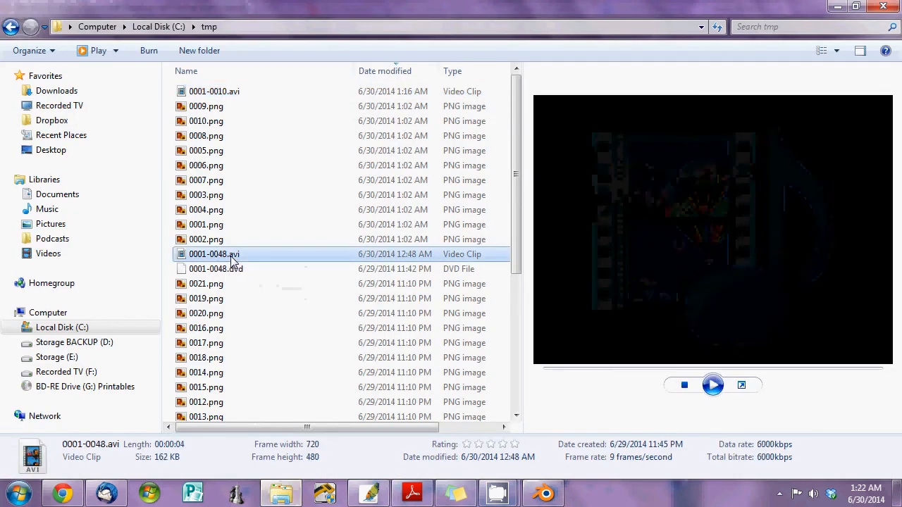
{"action": "left_click", "coordinate": [713, 388]}
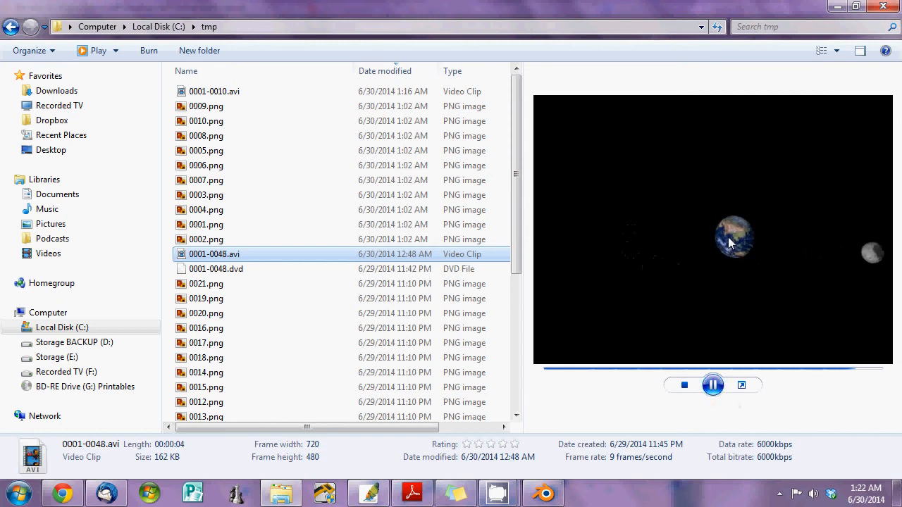
Switch back to Blender and select the blue Earth sphere in the scene
{"action": "left_click", "coordinate": [544, 493]}
{"action": "left_click", "coordinate": [393, 222]}
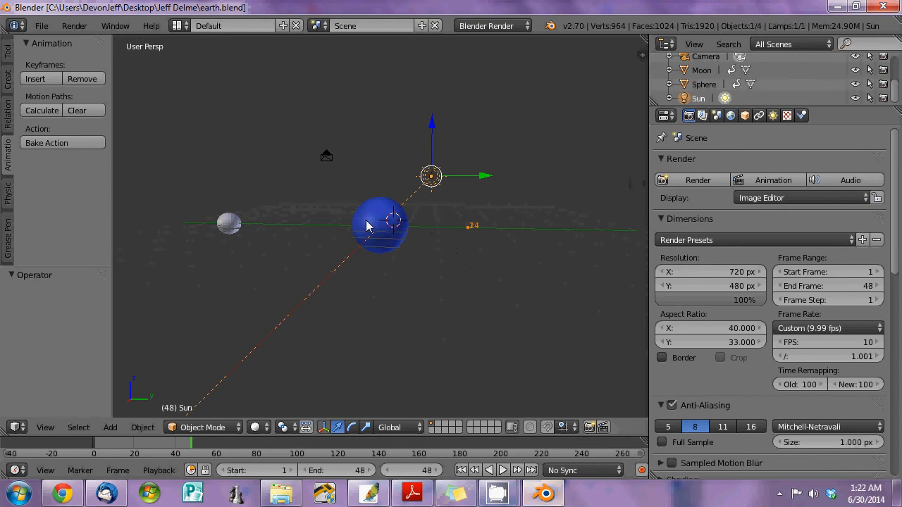
{"action": "right_click", "coordinate": [388, 225]}
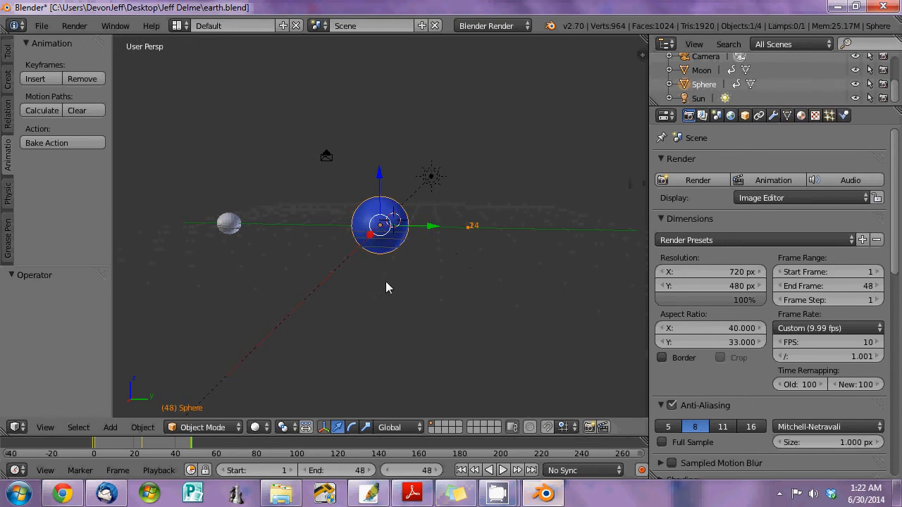
{"action": "middle_click_drag", "start_coordinate": [385, 288], "coordinate": [405, 314]}
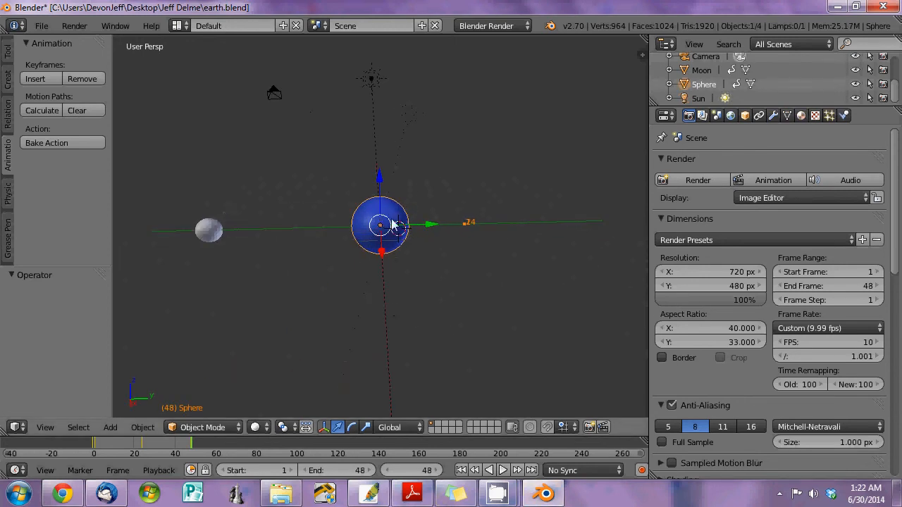
{"action": "left_click", "coordinate": [670, 85]}
{"action": "left_click", "coordinate": [669, 84]}
Look up the UV Sphere among the mesh primitives that can be added, without adding one
{"action": "left_click", "coordinate": [111, 428]}
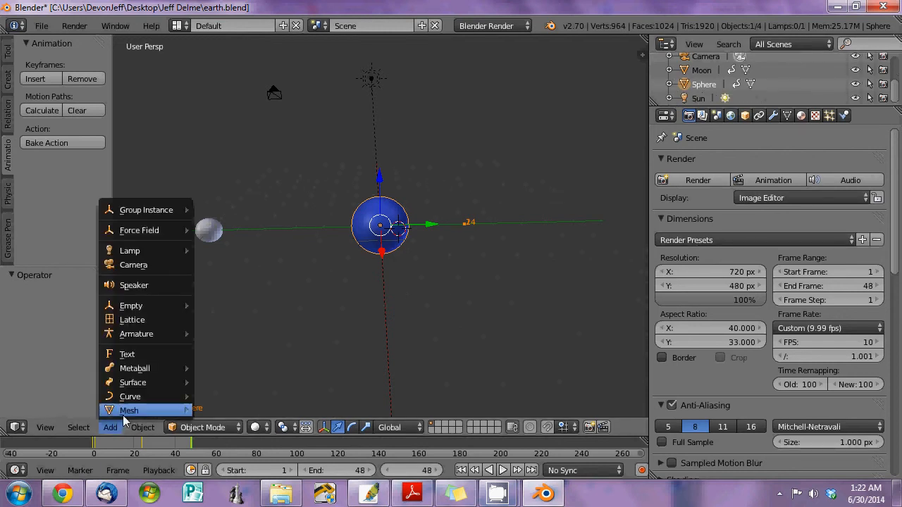
{"action": "mouse_move", "coordinate": [129, 410]}
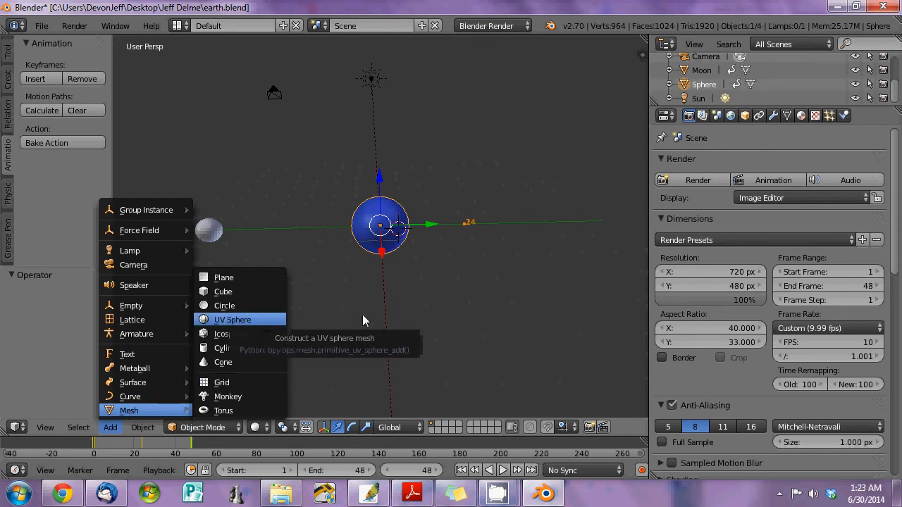
{"action": "left_click", "coordinate": [391, 210]}
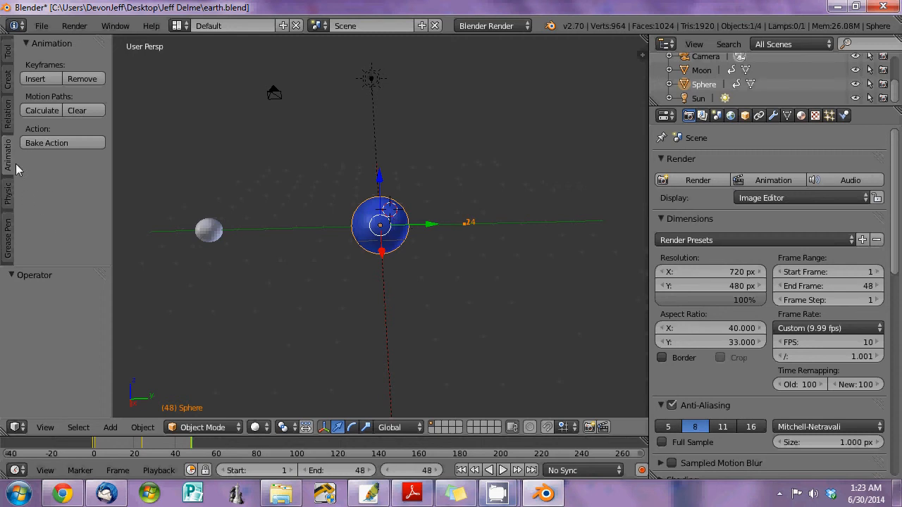
Apply smooth shading to the selected Earth sphere
{"action": "left_click", "coordinate": [8, 55]}
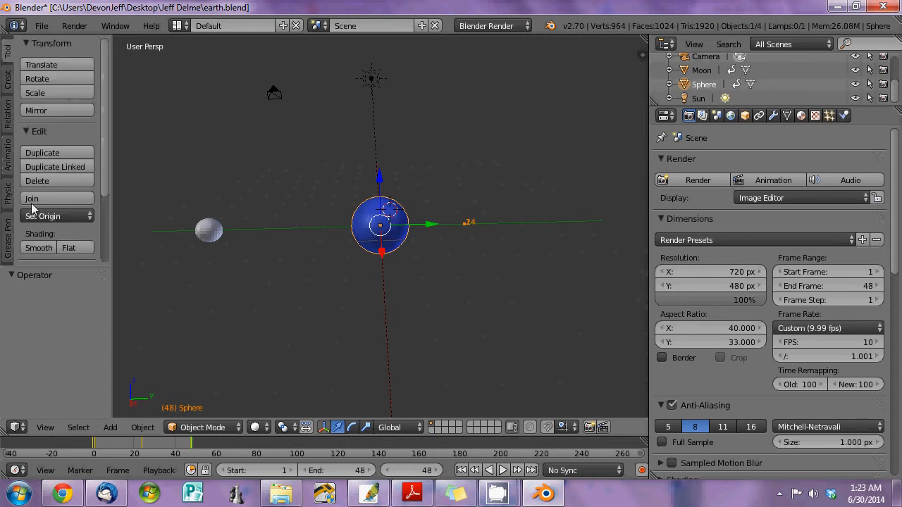
{"action": "left_click", "coordinate": [38, 248]}
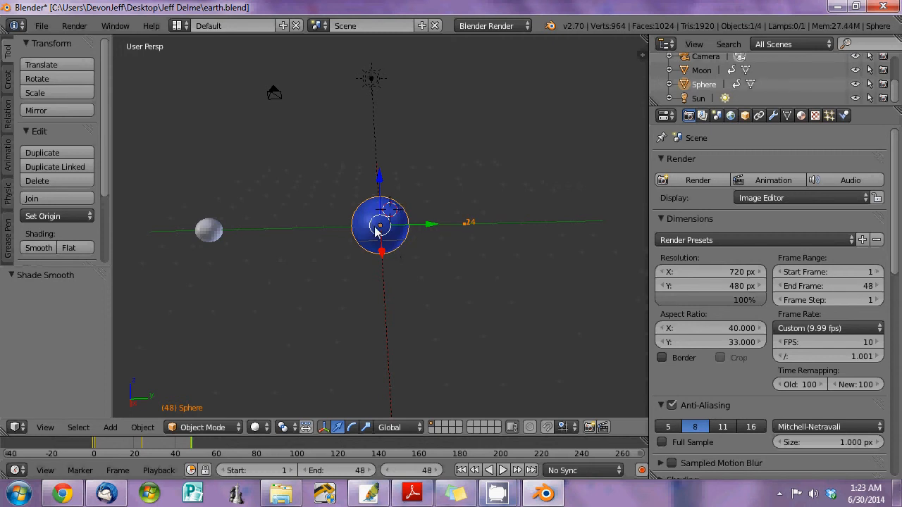
Check the Earth sphere's material preview and render the current frame of the Earth and moon scene
{"action": "left_click", "coordinate": [801, 116]}
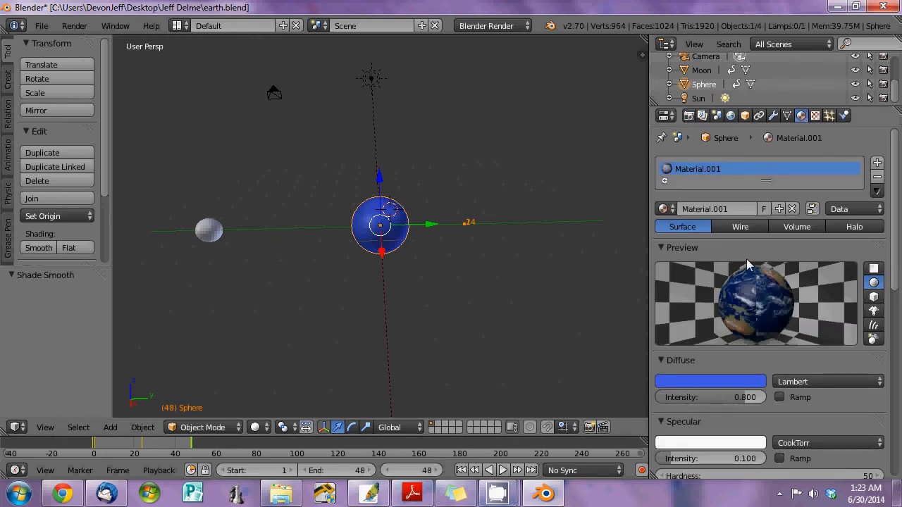
{"action": "left_click", "coordinate": [689, 116]}
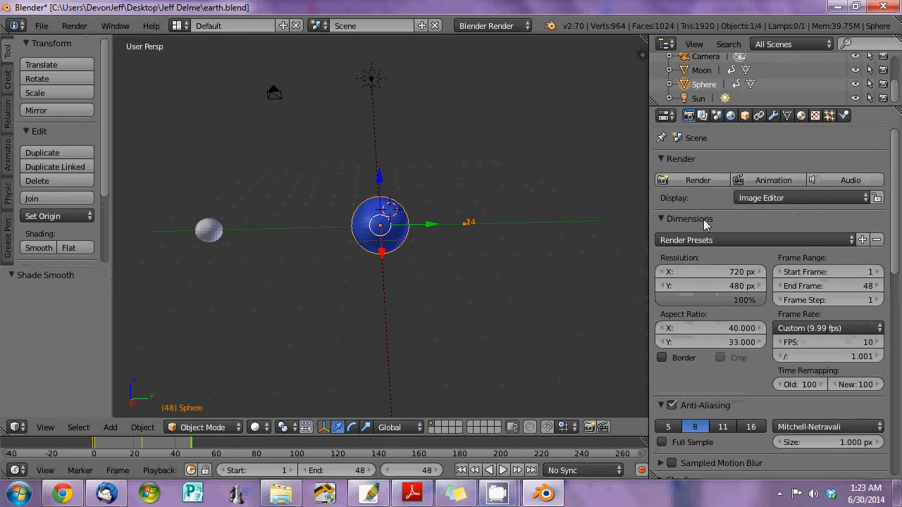
{"action": "left_click", "coordinate": [689, 182]}
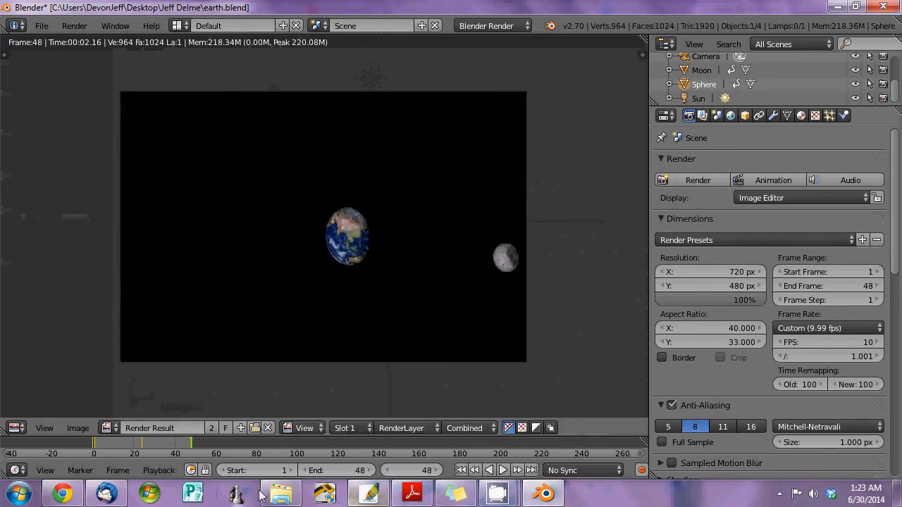
Switch to Chrome to view the moon_8k_color_brim16.jpg texture image, and return to Blender
{"action": "left_click", "coordinate": [57, 494]}
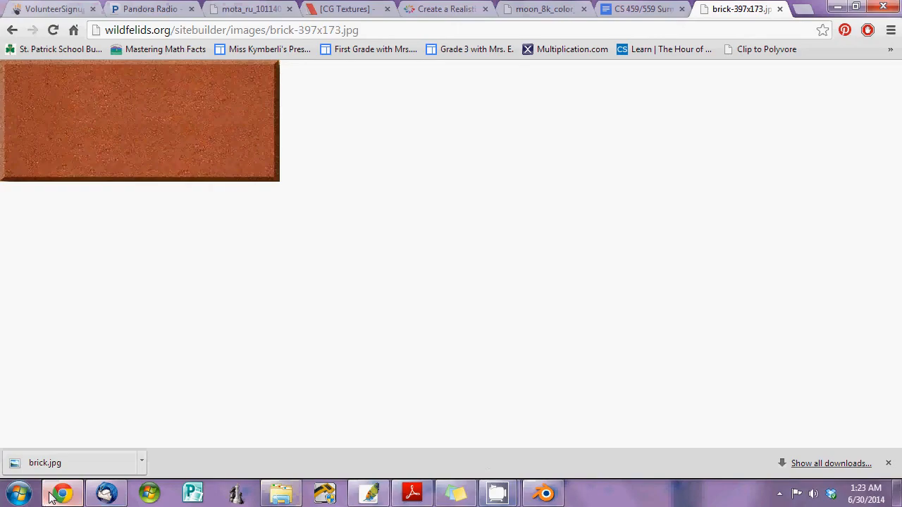
{"action": "left_click", "coordinate": [447, 10]}
{"action": "left_click", "coordinate": [549, 9]}
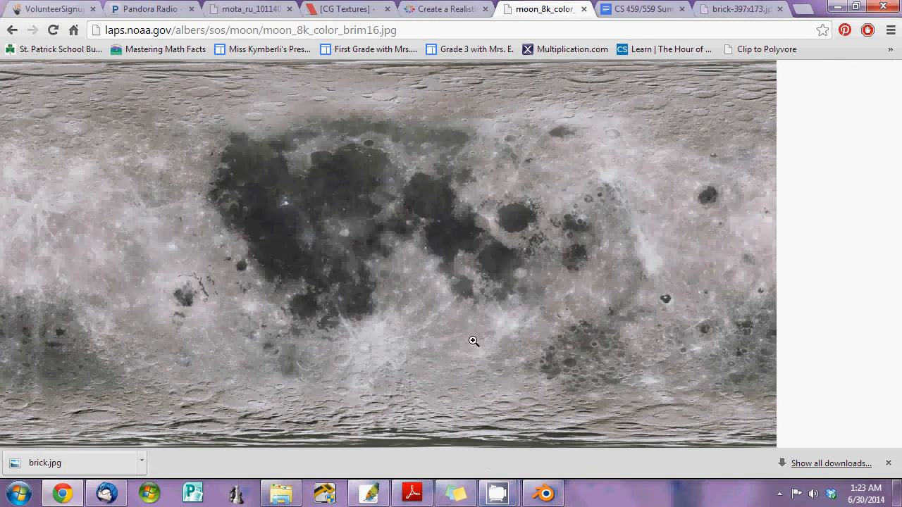
{"action": "left_click", "coordinate": [553, 498]}
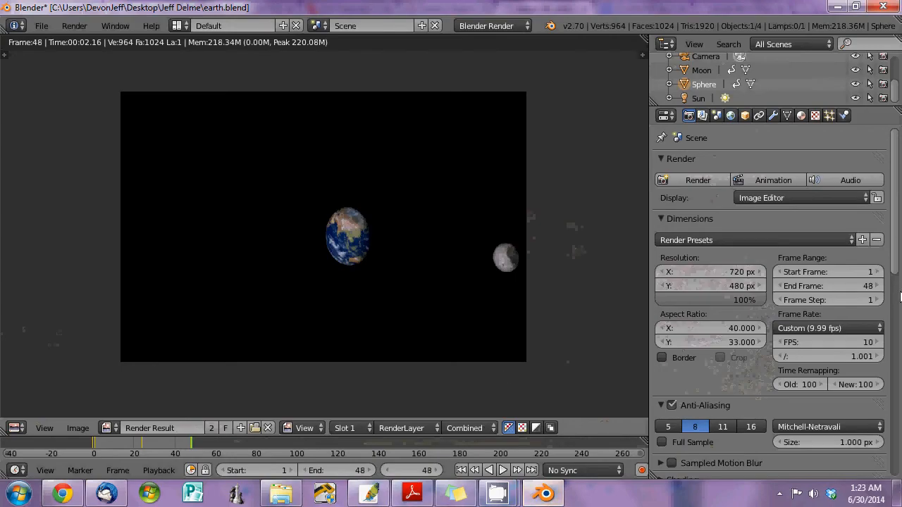
Examine the Earth sphere's material and its image texture, including the earth with clouds.jpg source and mapping settings
{"action": "left_click", "coordinate": [801, 115]}
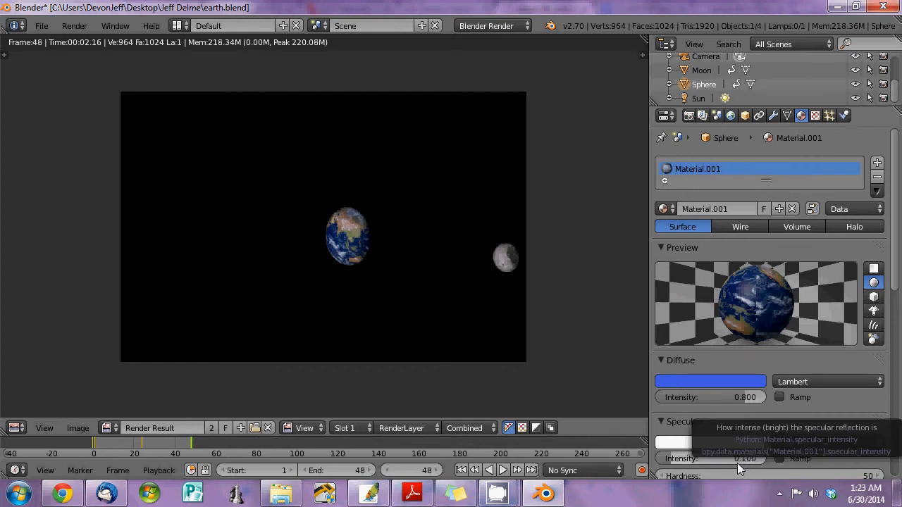
{"action": "left_click", "coordinate": [813, 115]}
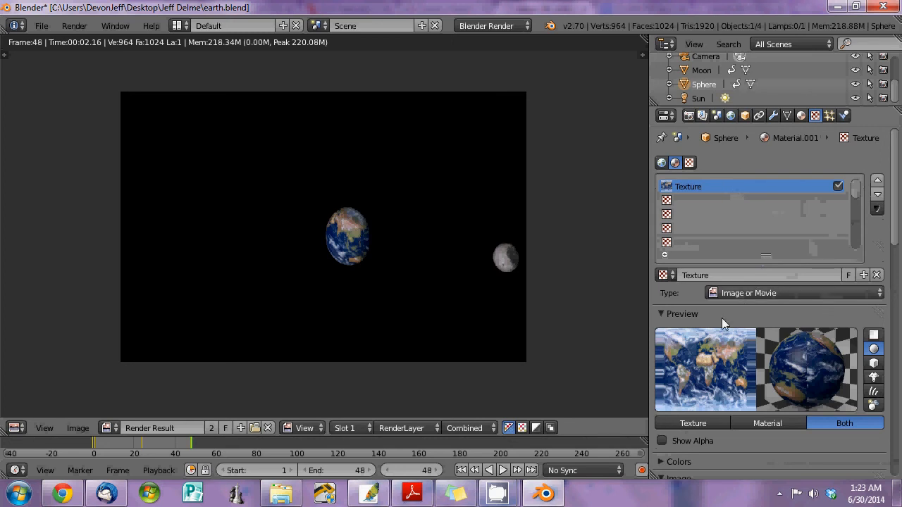
{"action": "scroll", "coordinate": [817, 361], "scroll_direction": "down", "scroll_amount": 4}
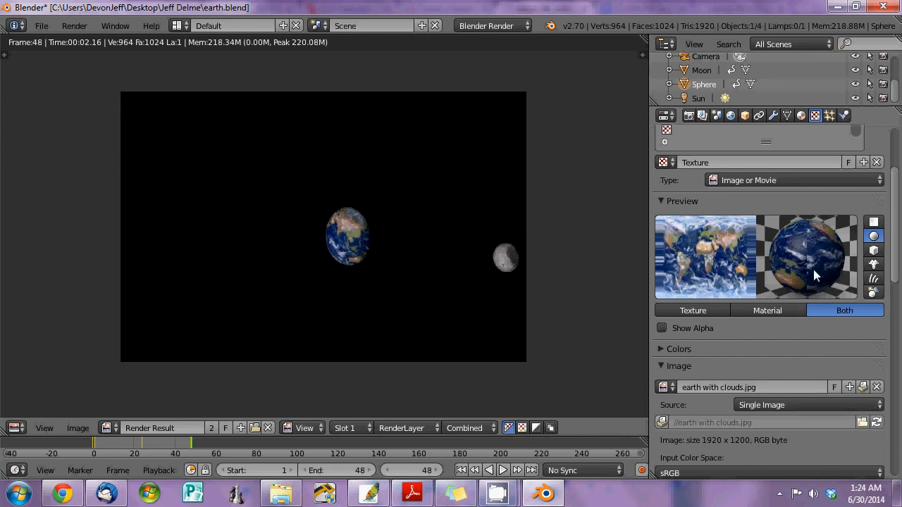
{"action": "scroll", "coordinate": [762, 367], "scroll_direction": "down", "scroll_amount": 7}
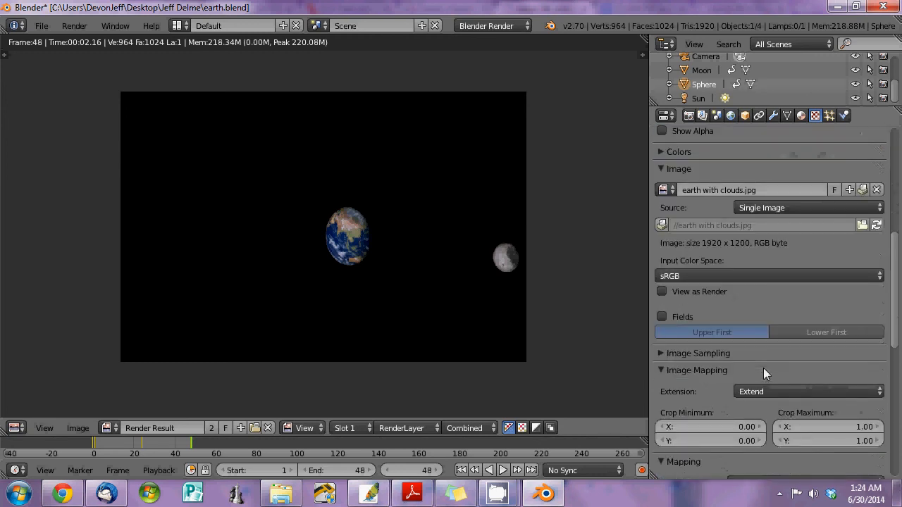
{"action": "scroll", "coordinate": [763, 367], "scroll_direction": "down", "scroll_amount": 6}
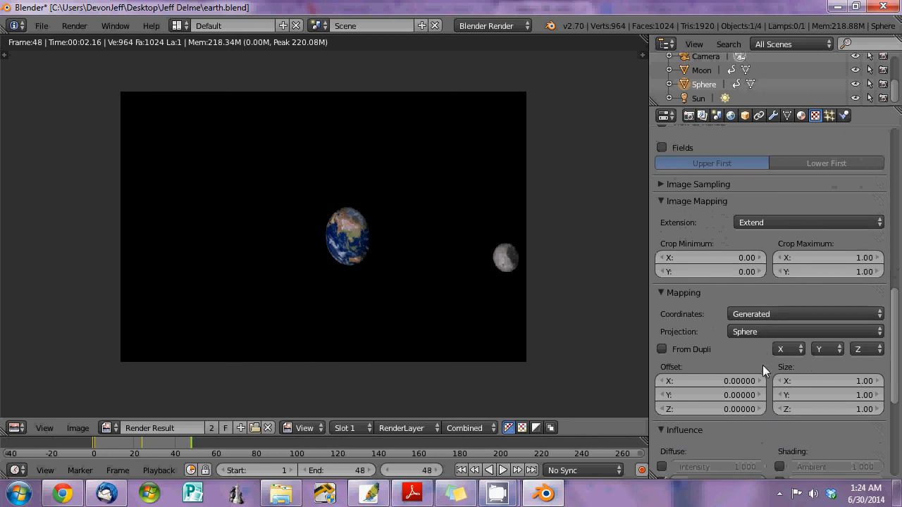
Look through the projection choices for the Earth texture, keeping Sphere, and review its image, mapping and influence settings
{"action": "left_click", "coordinate": [764, 331]}
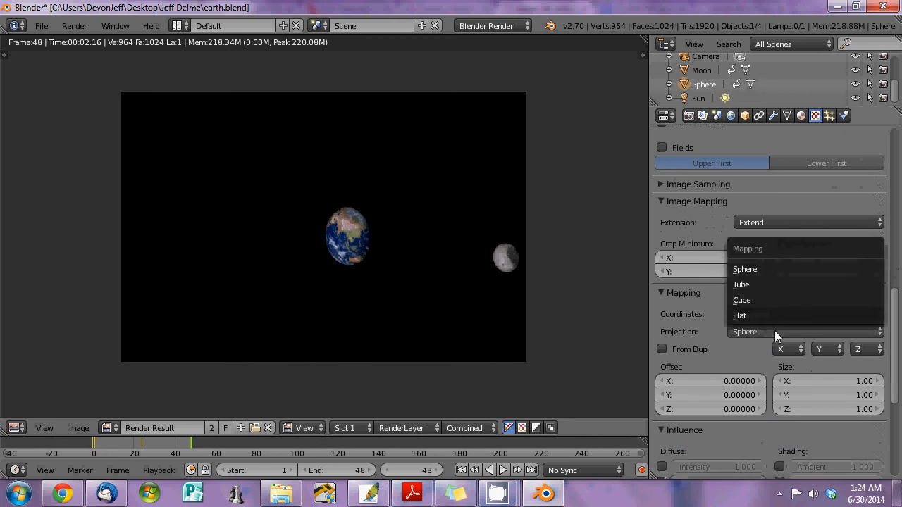
{"action": "left_click", "coordinate": [775, 331]}
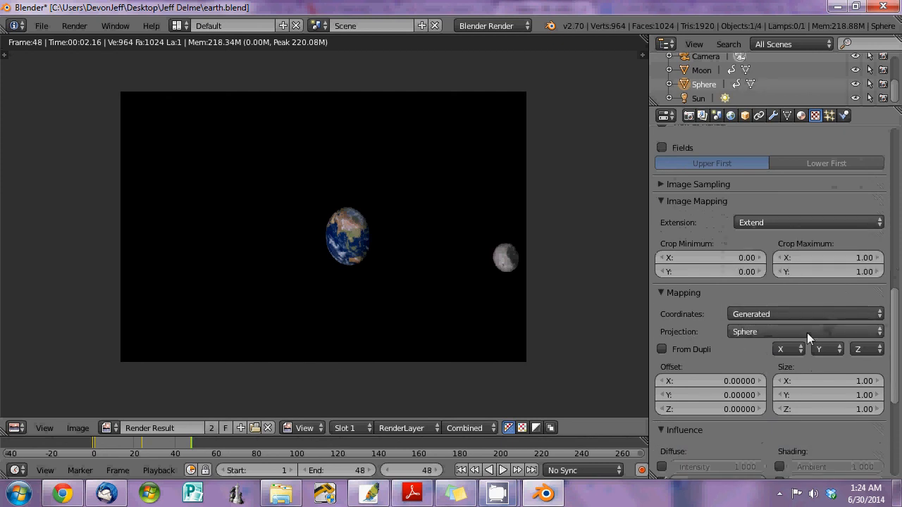
{"action": "scroll", "coordinate": [807, 332], "scroll_direction": "up", "scroll_amount": 8}
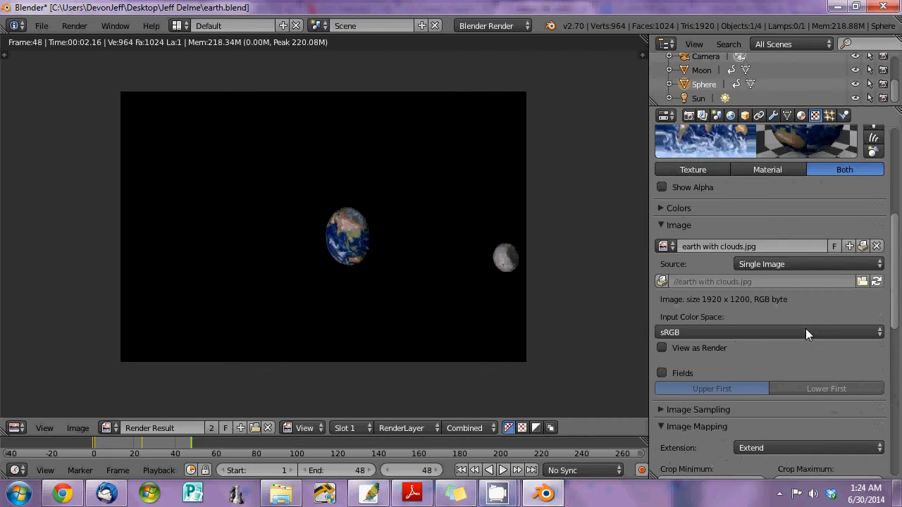
{"action": "scroll", "coordinate": [805, 328], "scroll_direction": "down", "scroll_amount": 4}
{"action": "scroll", "coordinate": [810, 398], "scroll_direction": "down", "scroll_amount": 4}
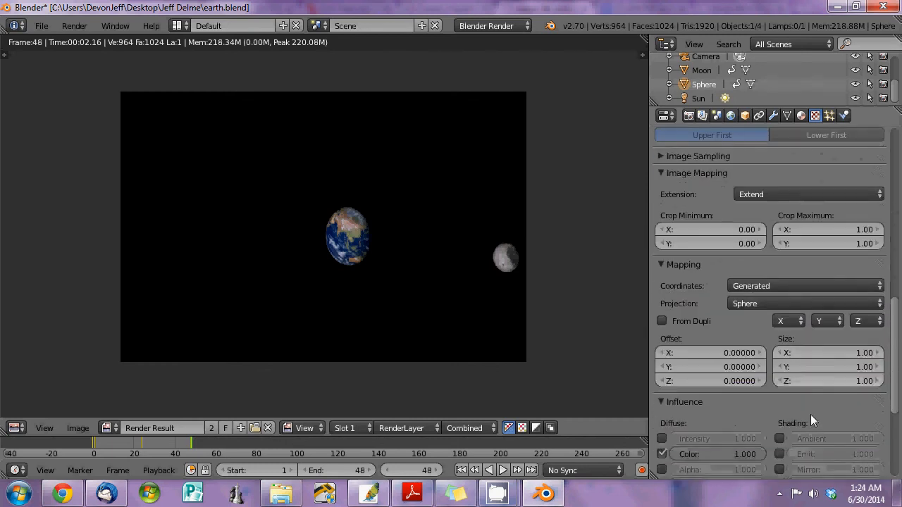
{"action": "scroll", "coordinate": [806, 412], "scroll_direction": "up", "scroll_amount": 15}
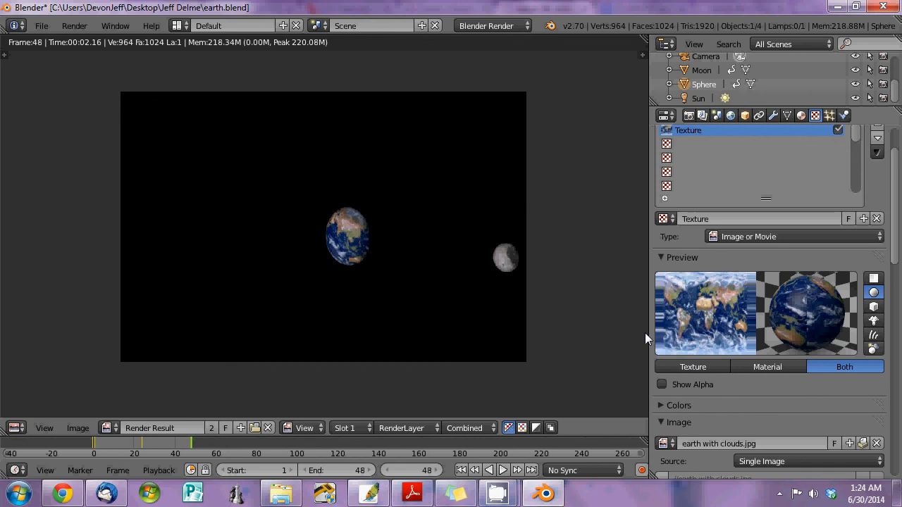
{"action": "scroll", "coordinate": [843, 315], "scroll_direction": "up", "scroll_amount": 2}
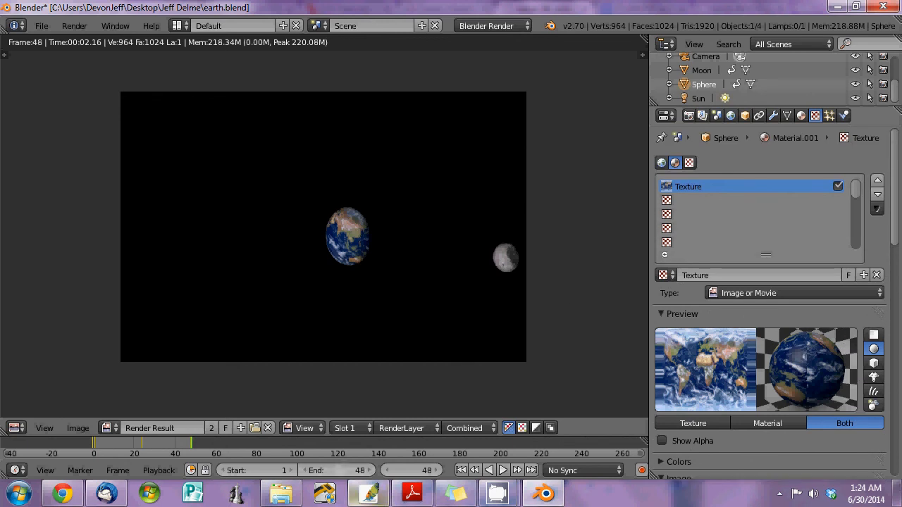
Switch to Windows Explorer to play the rendered 0001-0048.avi preview, and return to Blender
{"action": "left_click", "coordinate": [281, 493]}
{"action": "left_click", "coordinate": [712, 385]}
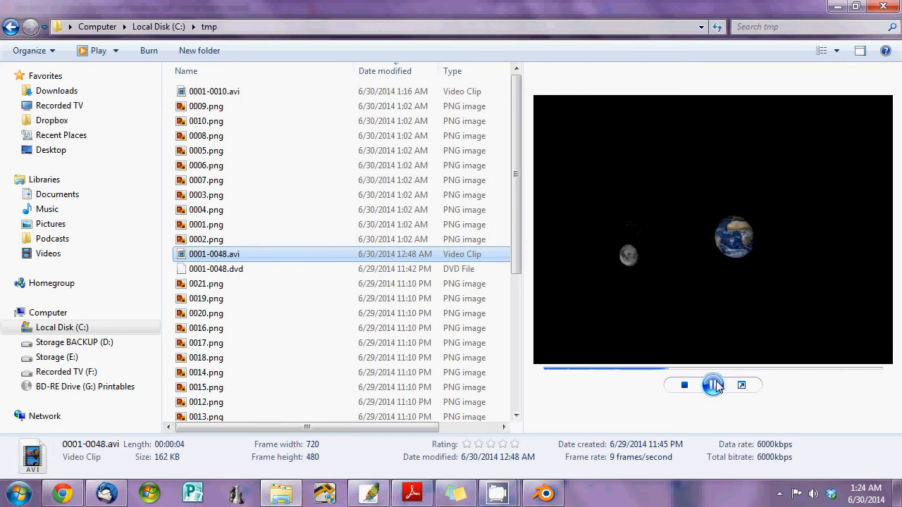
{"action": "left_click", "coordinate": [545, 494]}
Change the render result's editor to 3D View and go to frame 1 of the animation
{"action": "left_click", "coordinate": [14, 428]}
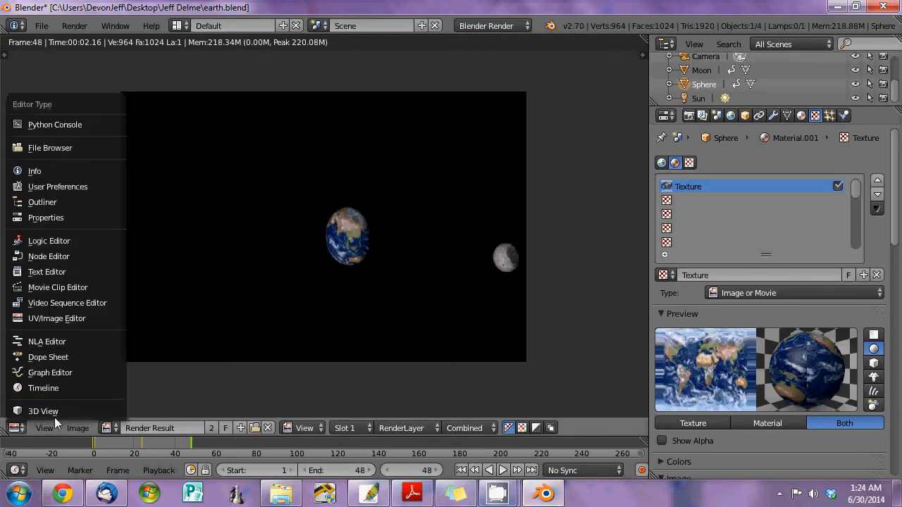
{"action": "left_click", "coordinate": [56, 414]}
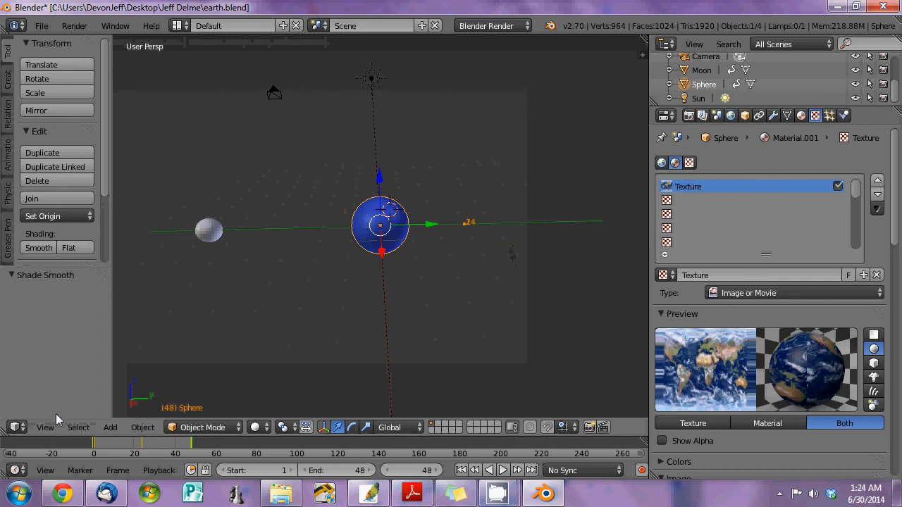
{"action": "left_click", "coordinate": [95, 446]}
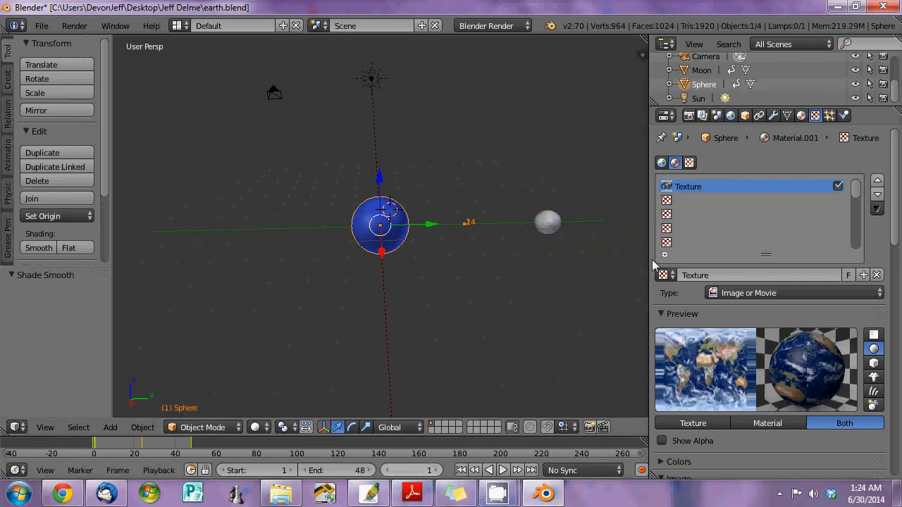
Examine the Earth sphere's keyframed rotation values in its object transforms at frames 1, 24 and 48
{"action": "left_click", "coordinate": [746, 118]}
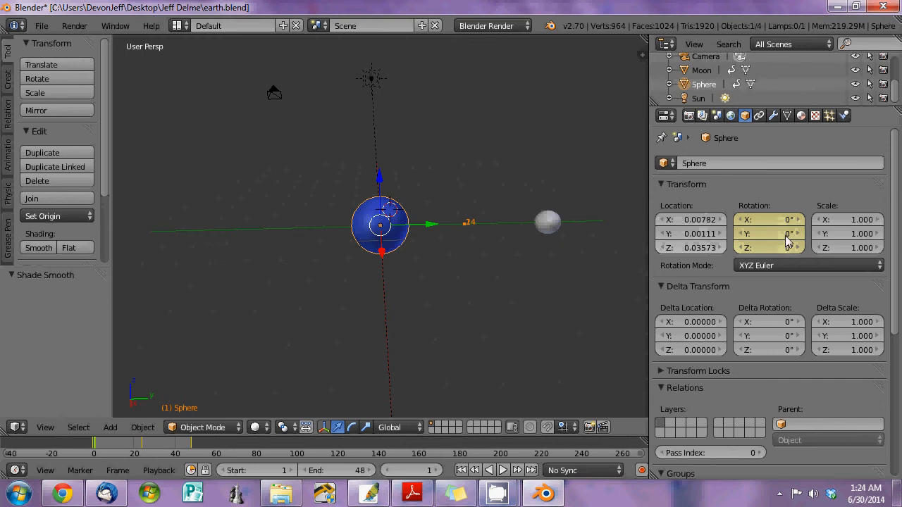
{"action": "left_click", "coordinate": [119, 449]}
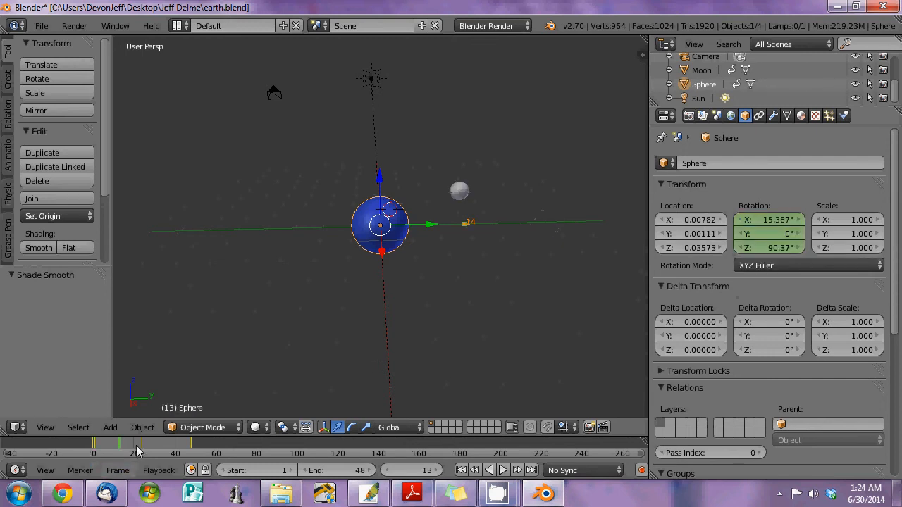
{"action": "left_click", "coordinate": [141, 442]}
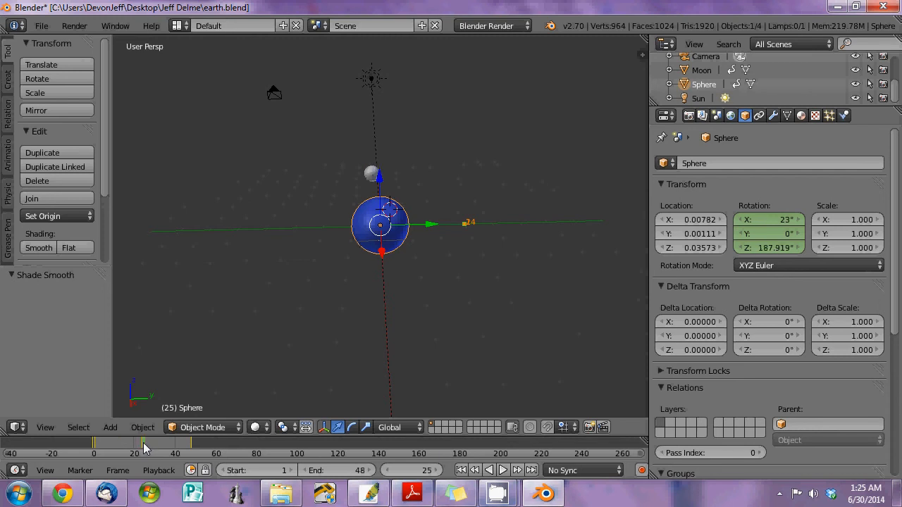
{"action": "left_click", "coordinate": [142, 442]}
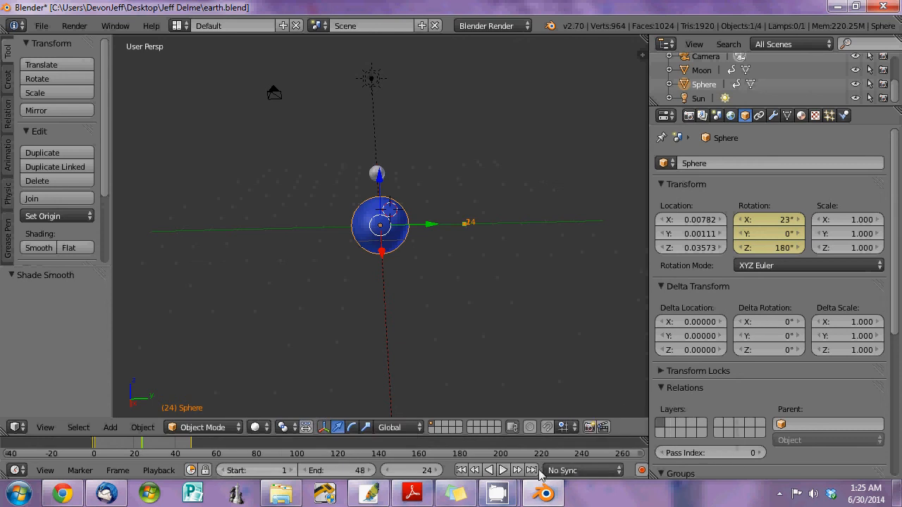
{"action": "left_click", "coordinate": [94, 441]}
{"action": "left_click", "coordinate": [141, 448]}
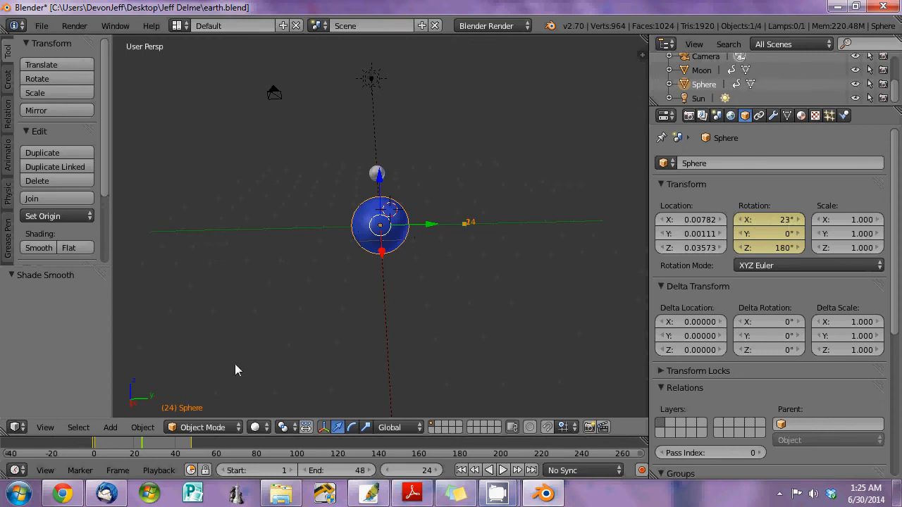
{"action": "left_click", "coordinate": [192, 445]}
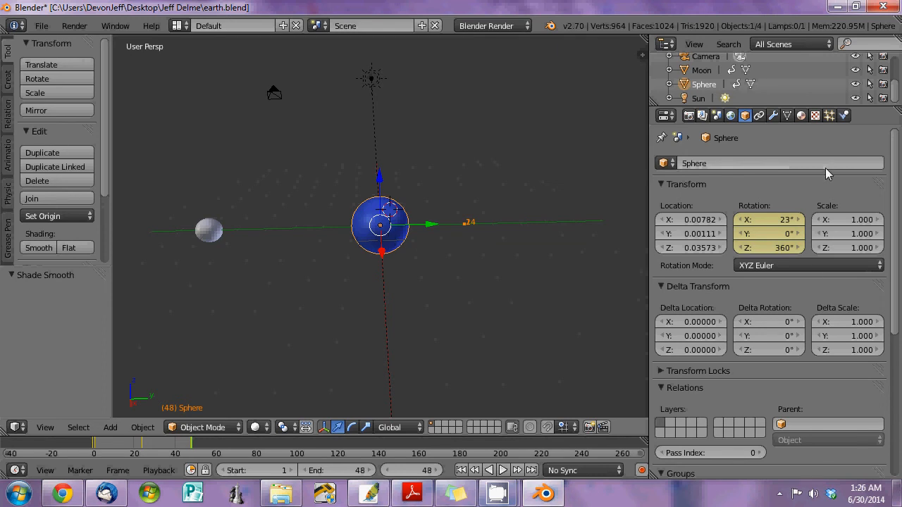
Compare the material previews of the Earth sphere and the Moon, finishing with the Moon selected
{"action": "left_click", "coordinate": [803, 116]}
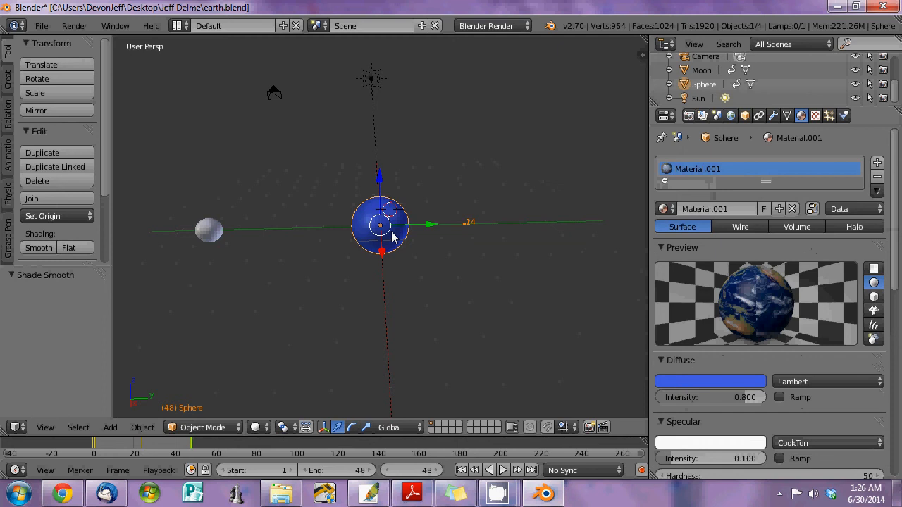
{"action": "right_click", "coordinate": [210, 233]}
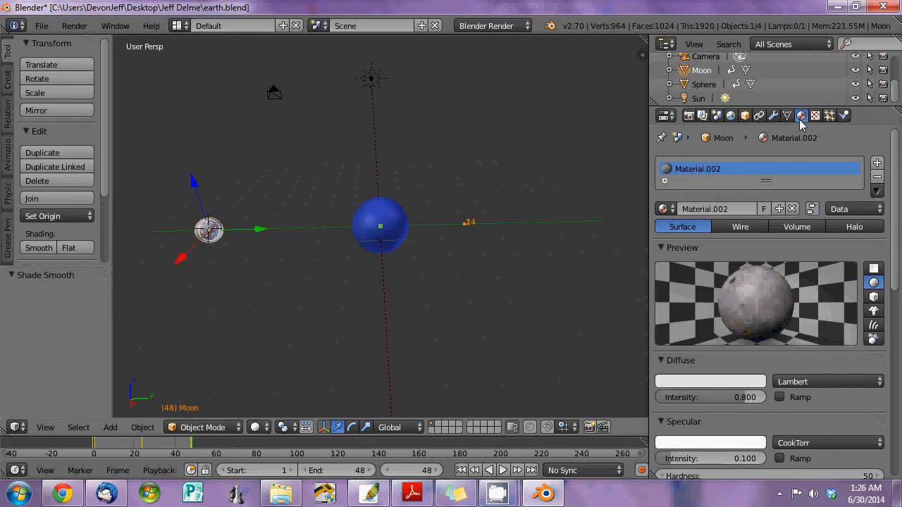
{"action": "scroll", "coordinate": [812, 282], "scroll_direction": "down", "scroll_amount": 2}
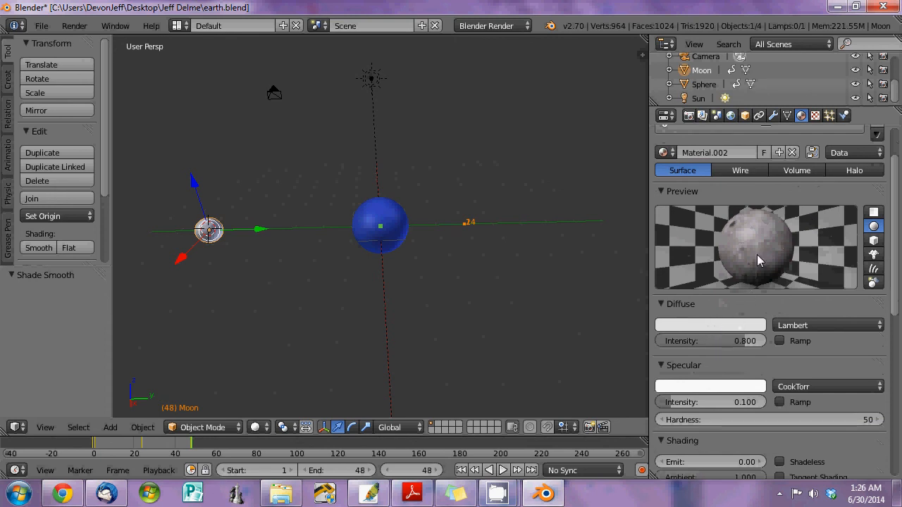
{"action": "right_click", "coordinate": [381, 234]}
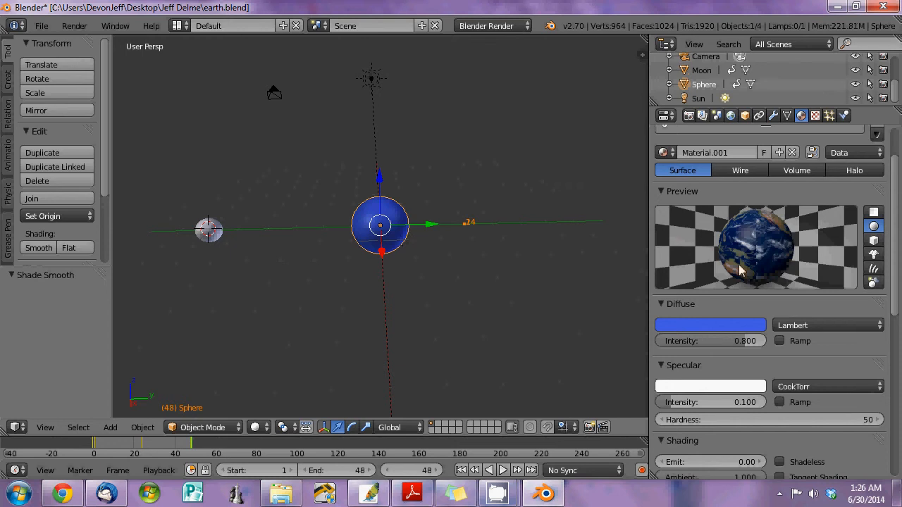
{"action": "right_click", "coordinate": [212, 235]}
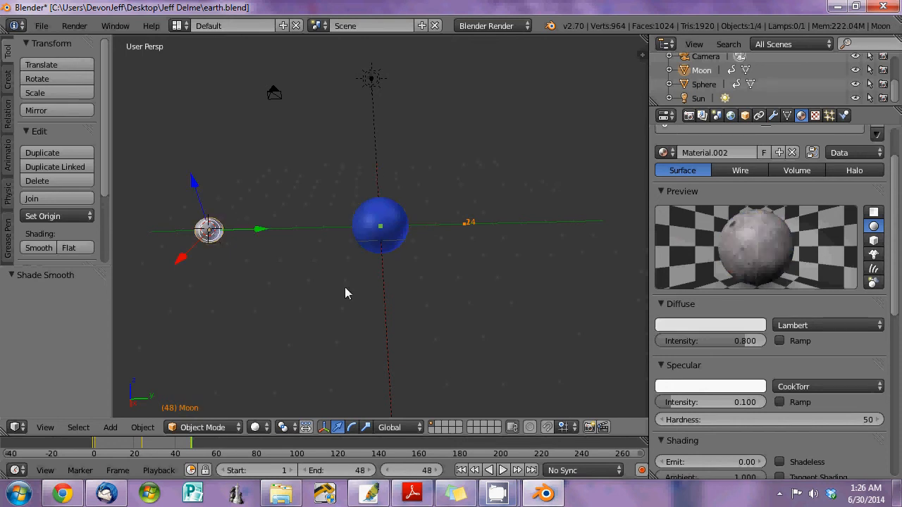
Check the Moon's image texture and view the "moon mercator" image search in Chrome, and return to Blender
{"action": "left_click", "coordinate": [815, 116]}
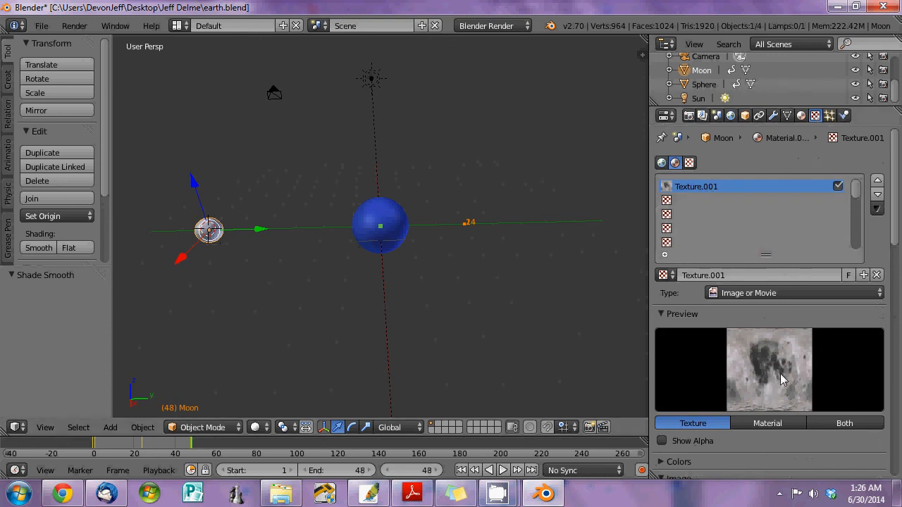
{"action": "left_click", "coordinate": [62, 493]}
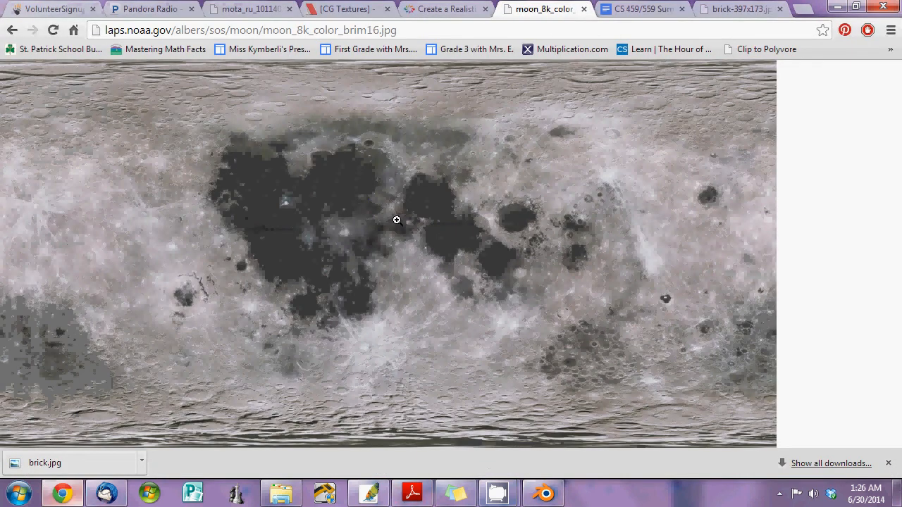
{"action": "left_click", "coordinate": [12, 30]}
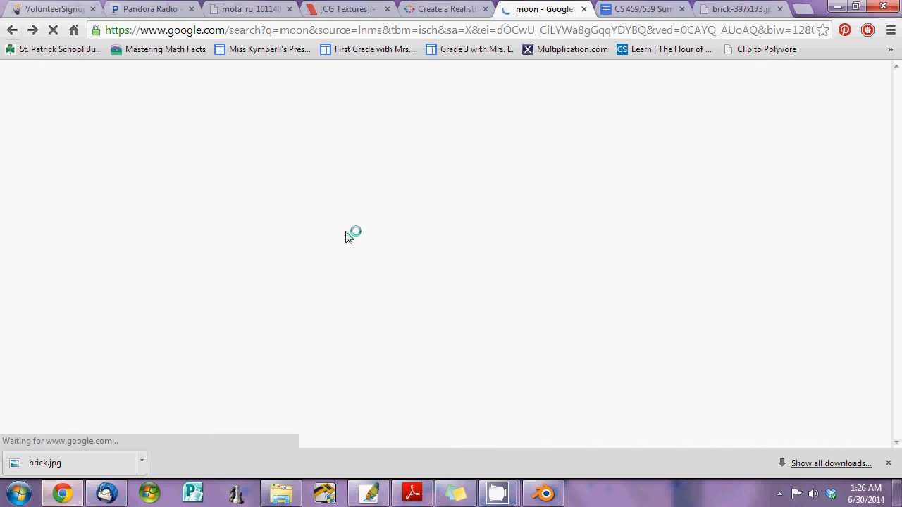
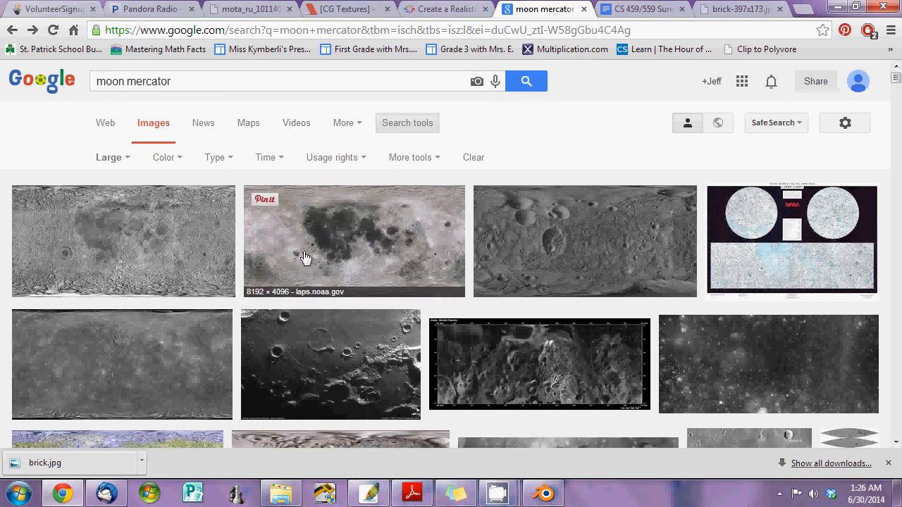
{"action": "left_click", "coordinate": [544, 493]}
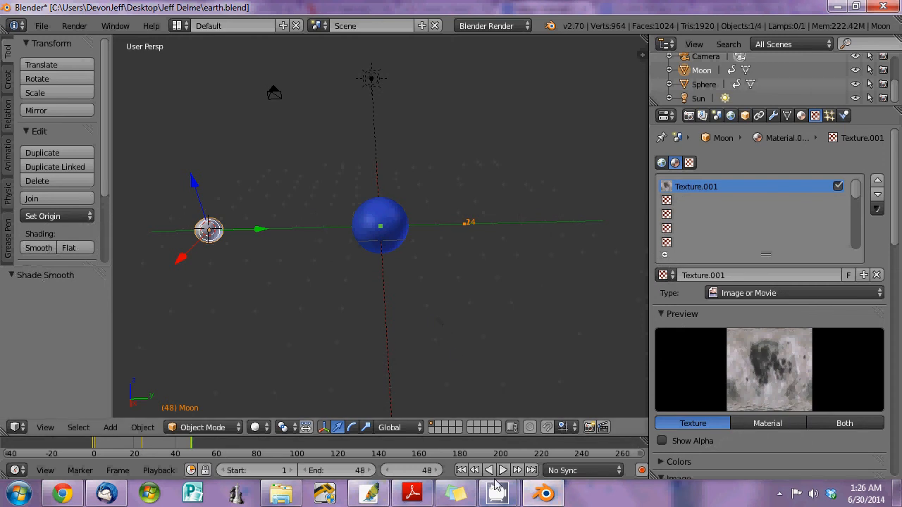
Replay 0001-0048.avi in Windows Explorer, return to Blender and go back to frame 1 with the Moon selected
{"action": "left_click", "coordinate": [281, 493]}
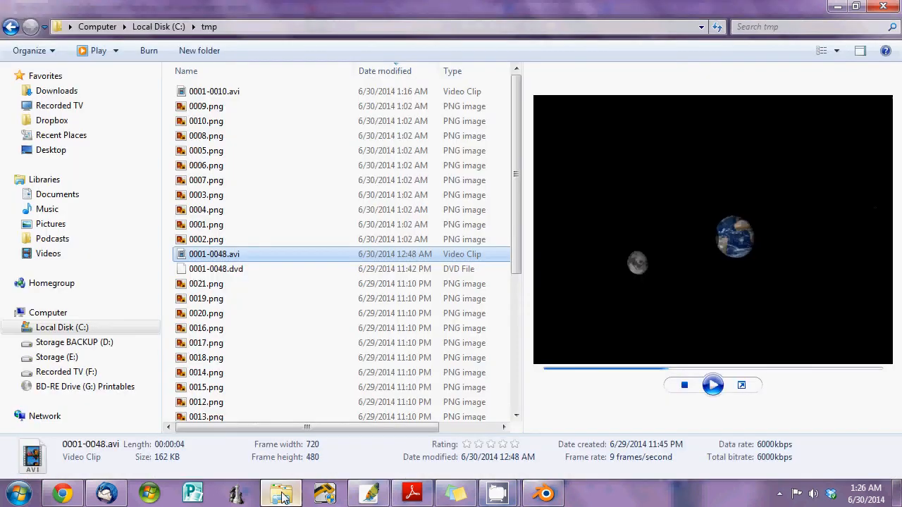
{"action": "left_click", "coordinate": [712, 385]}
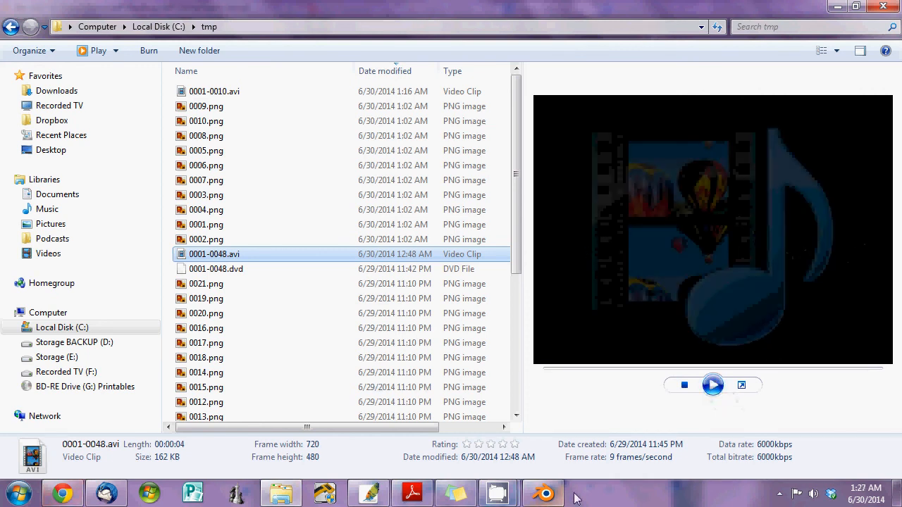
{"action": "left_click", "coordinate": [546, 493]}
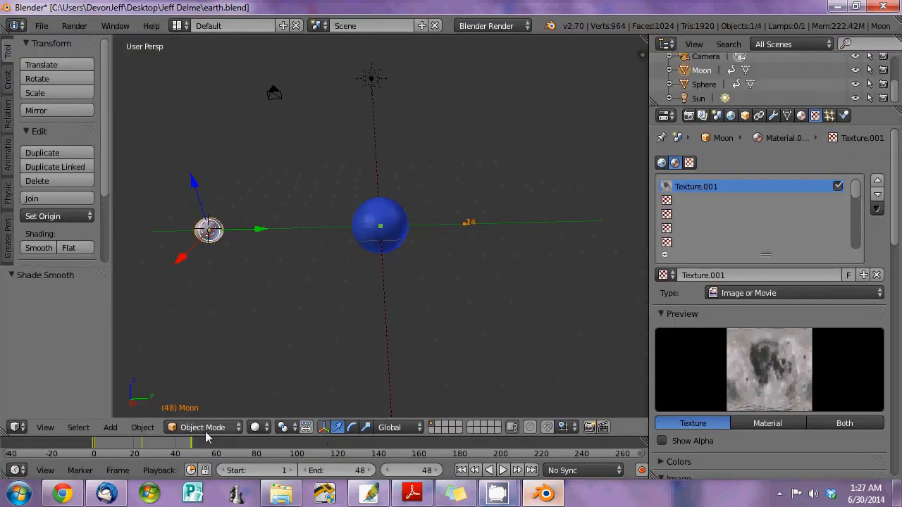
{"action": "left_click", "coordinate": [96, 448]}
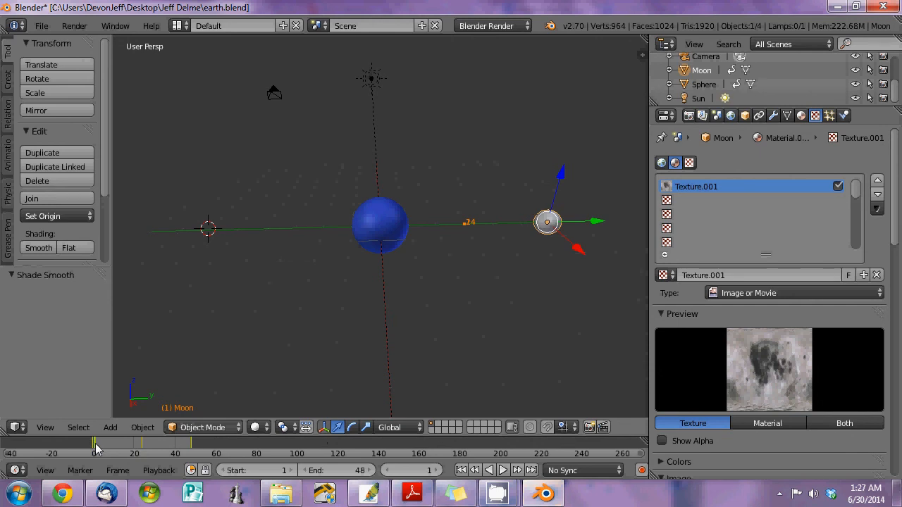
Examine the Moon's keyframed location and Axis Angle rotation values in its object transforms at frames 1 and 24
{"action": "left_click", "coordinate": [747, 117]}
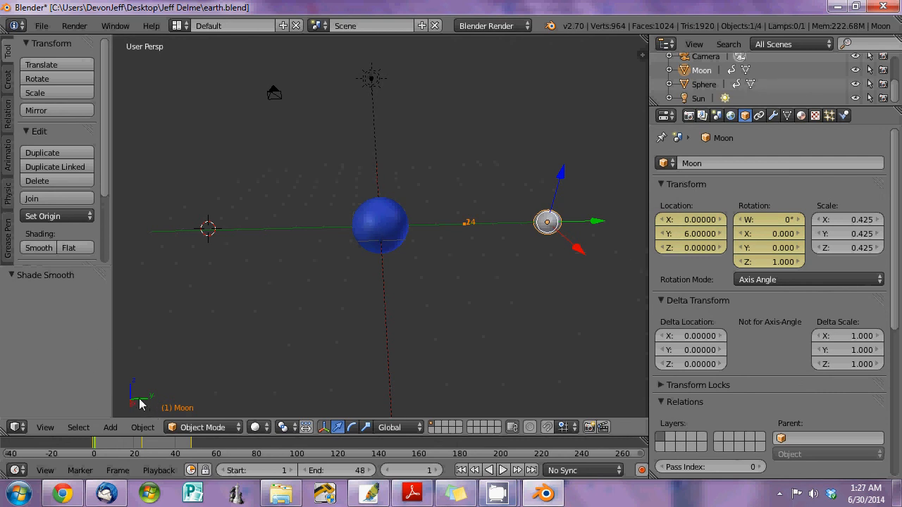
{"action": "middle_click_drag", "start_coordinate": [528, 259], "coordinate": [252, 242]}
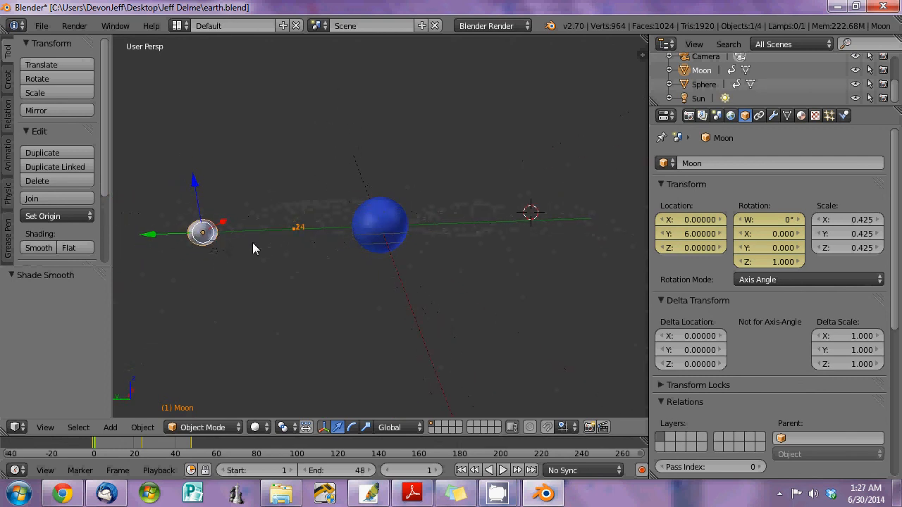
{"action": "middle_click_drag", "start_coordinate": [382, 310], "coordinate": [326, 293]}
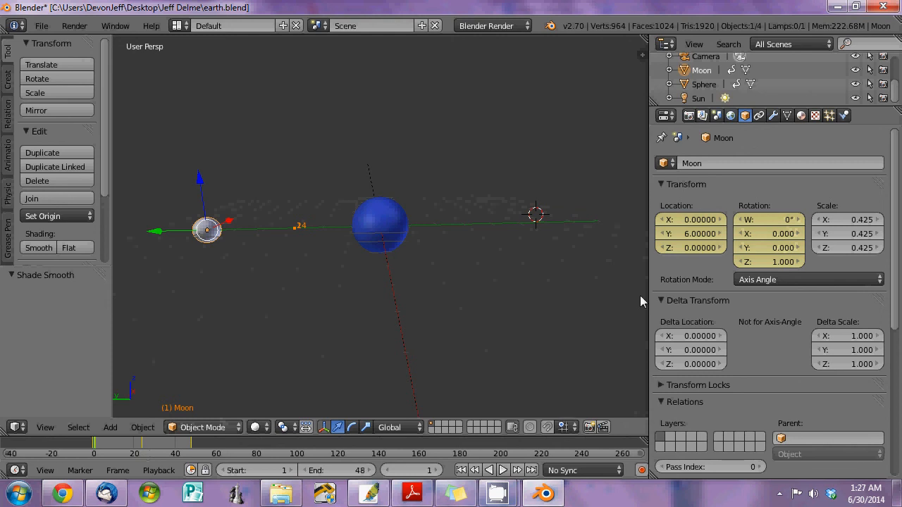
{"action": "left_click", "coordinate": [142, 448]}
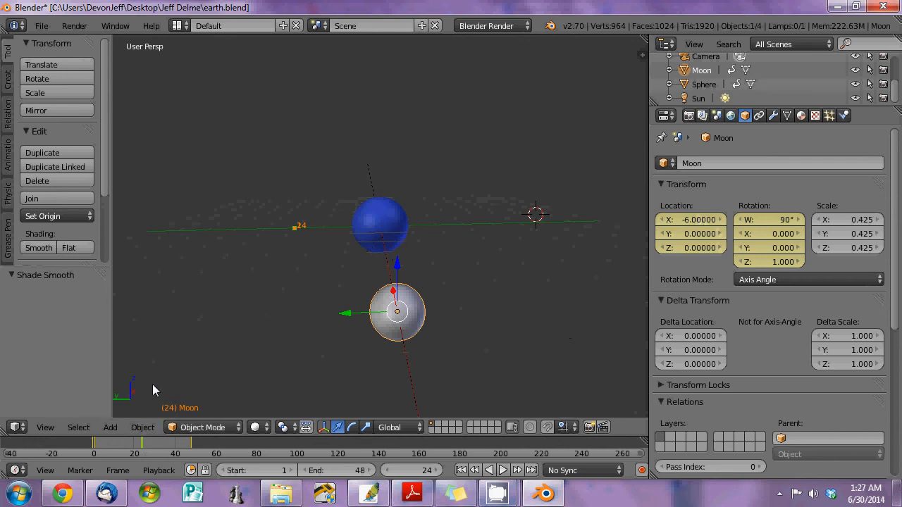
{"action": "middle_click_drag", "start_coordinate": [153, 384], "coordinate": [134, 401]}
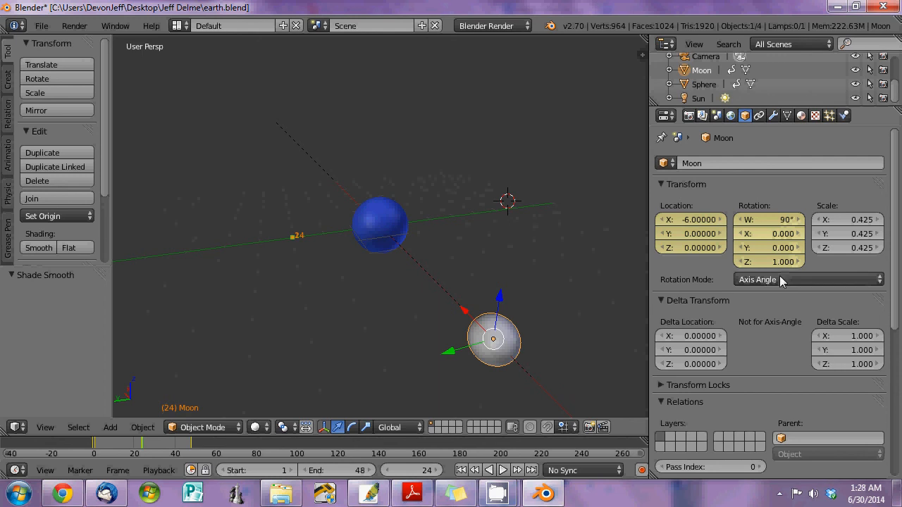
Try XYZ Euler as the Moon's rotation mode, compare its rotation values at frames 24 and 48, and return the mode to Axis Angle
{"action": "left_click", "coordinate": [778, 279]}
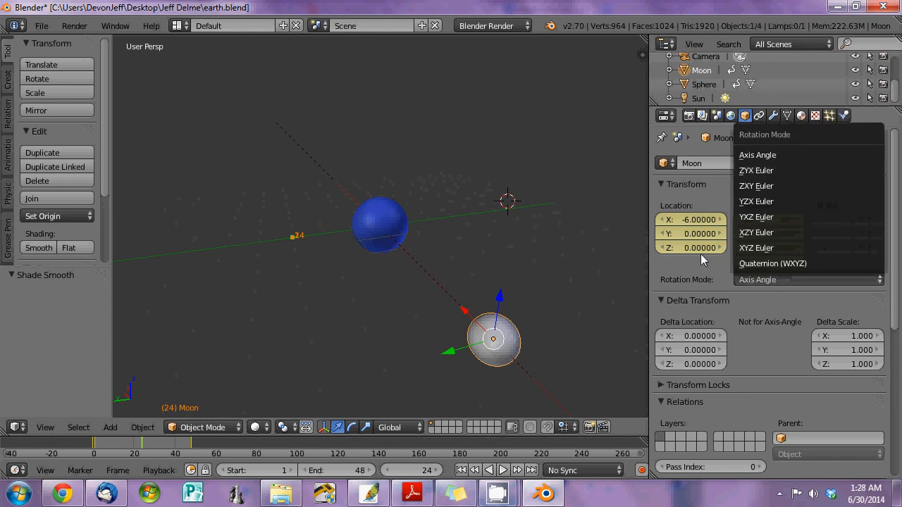
{"action": "left_click", "coordinate": [762, 248]}
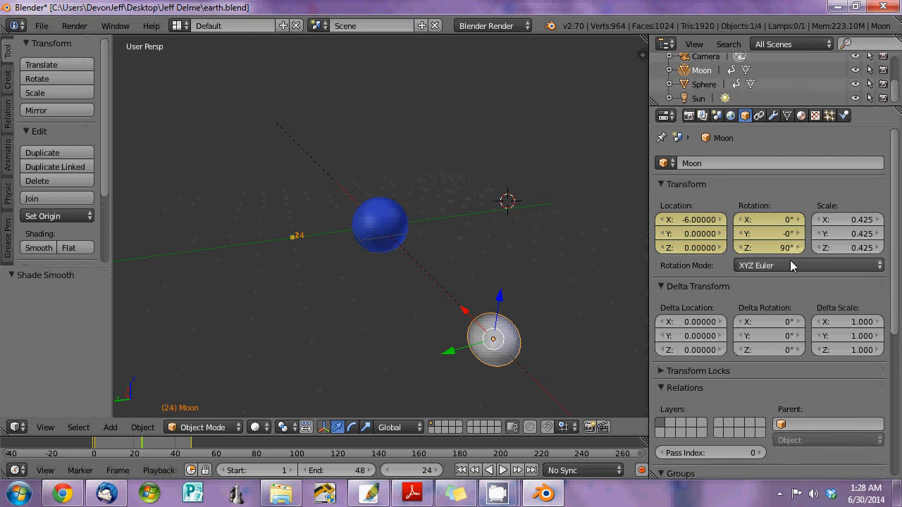
{"action": "middle_click_drag", "start_coordinate": [535, 276], "coordinate": [487, 285]}
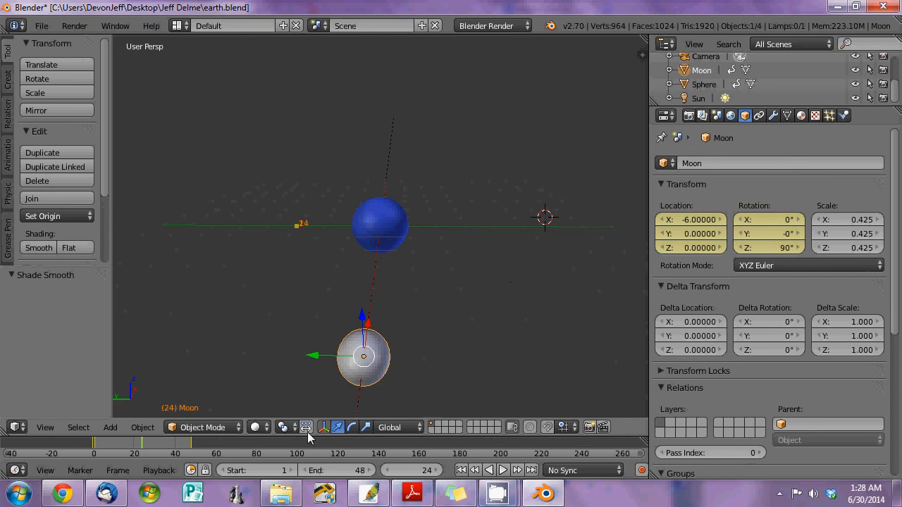
{"action": "left_click", "coordinate": [191, 451]}
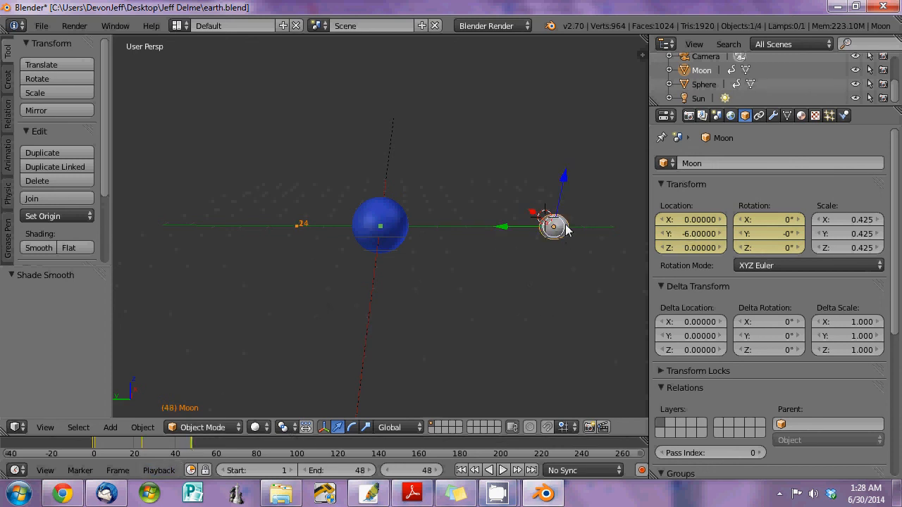
{"action": "middle_click_drag", "start_coordinate": [376, 329], "coordinate": [217, 374]}
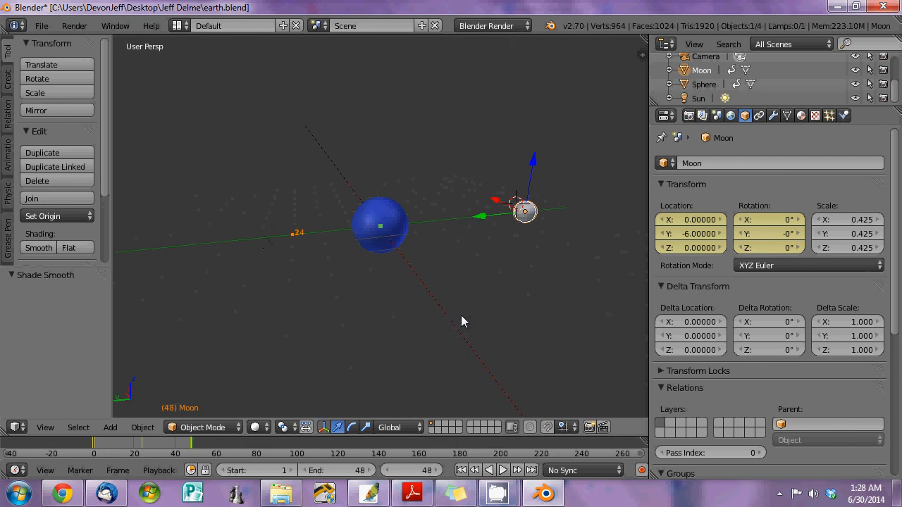
{"action": "left_click", "coordinate": [142, 449]}
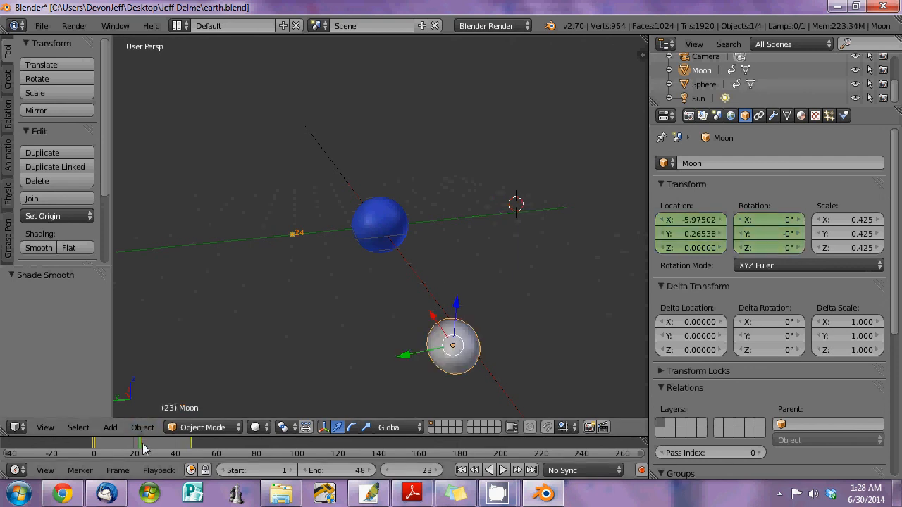
{"action": "key", "text": "Right"}
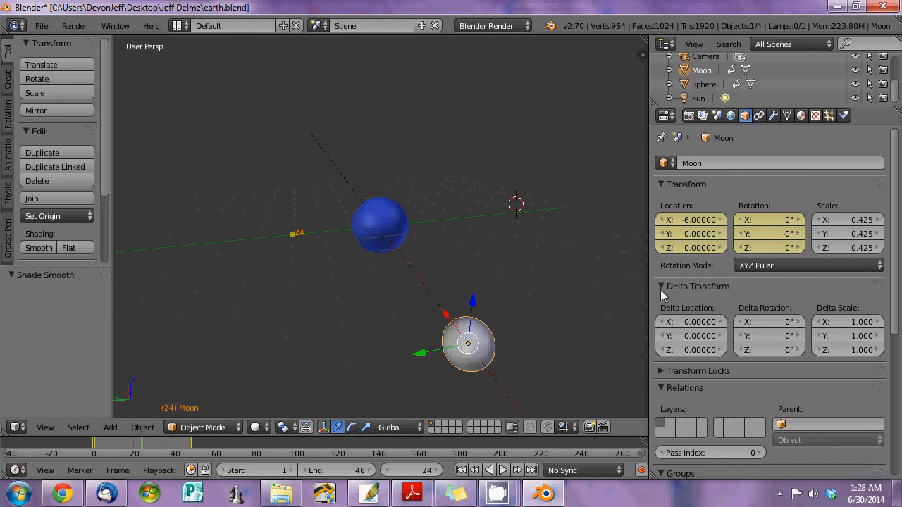
{"action": "left_click", "coordinate": [775, 265]}
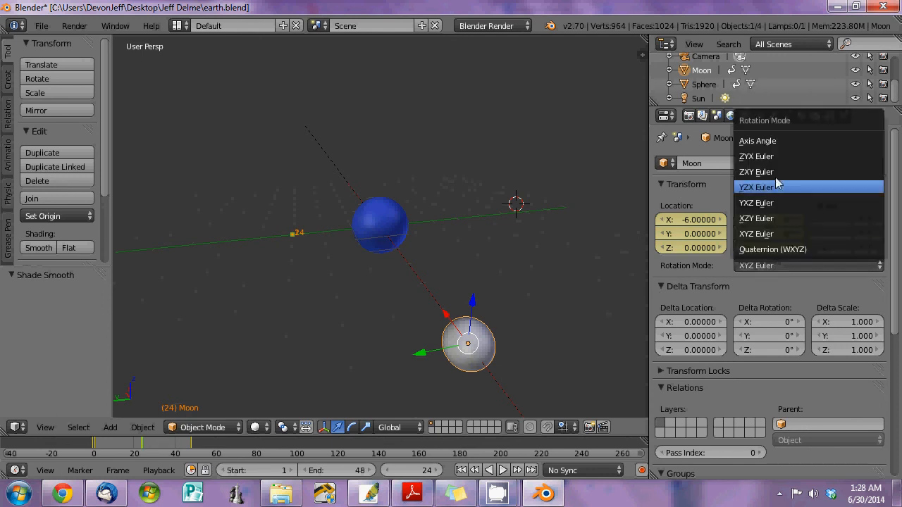
{"action": "left_click", "coordinate": [783, 140]}
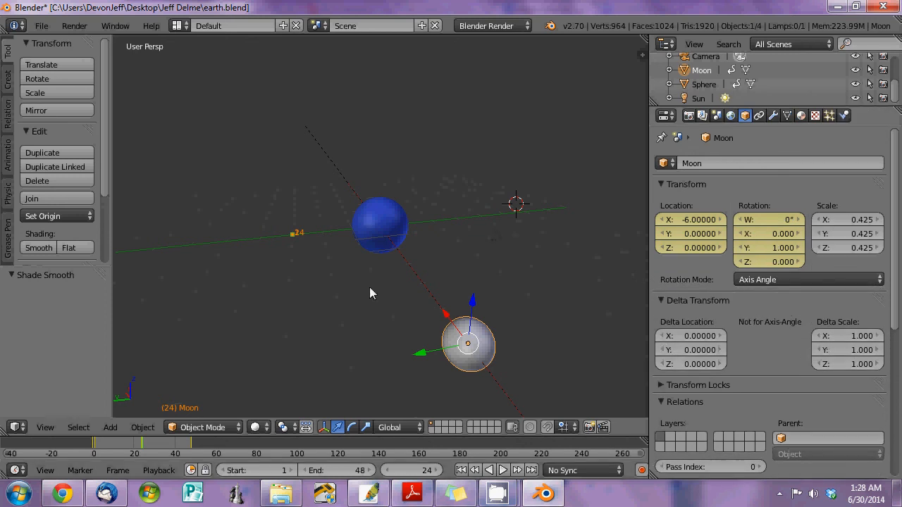
Check the Moon's keyframed location and W rotation at frames 24 and 48, and go back to frame 1
{"action": "left_click", "coordinate": [134, 450]}
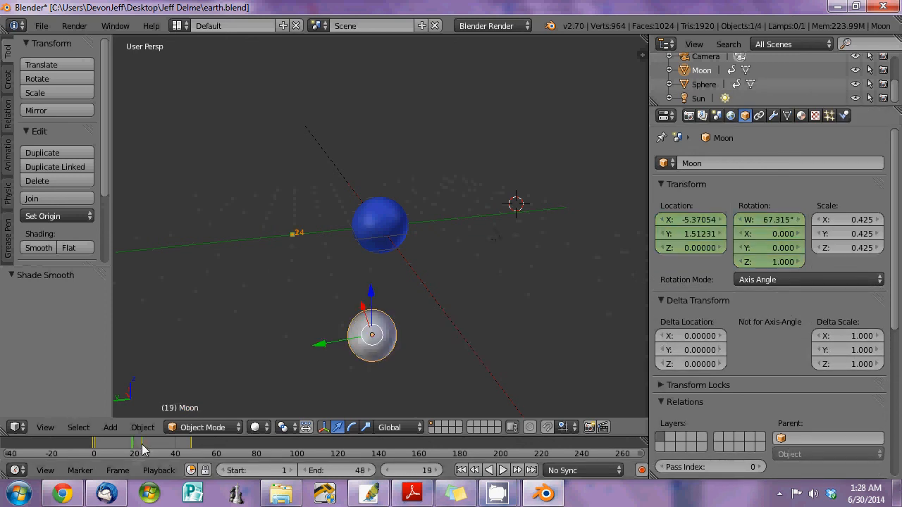
{"action": "left_click", "coordinate": [142, 449]}
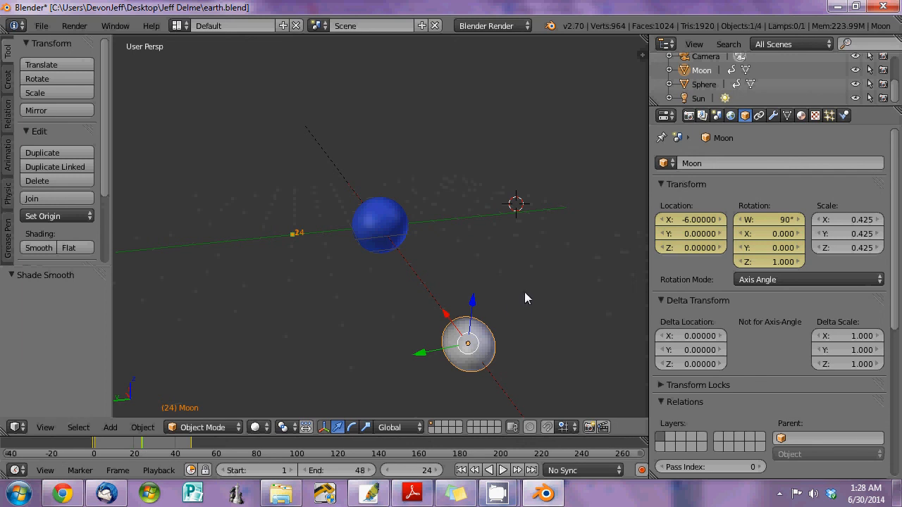
{"action": "left_click", "coordinate": [190, 448]}
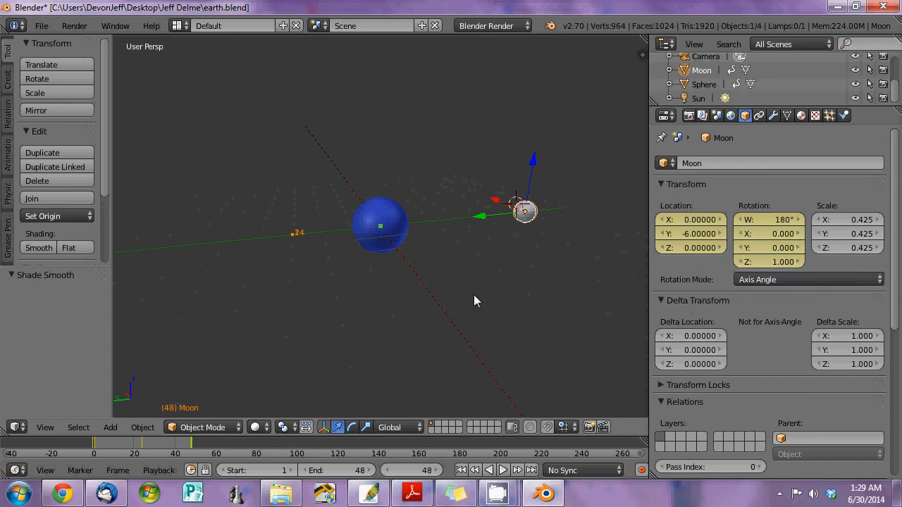
{"action": "middle_click_drag", "start_coordinate": [474, 301], "coordinate": [496, 411]}
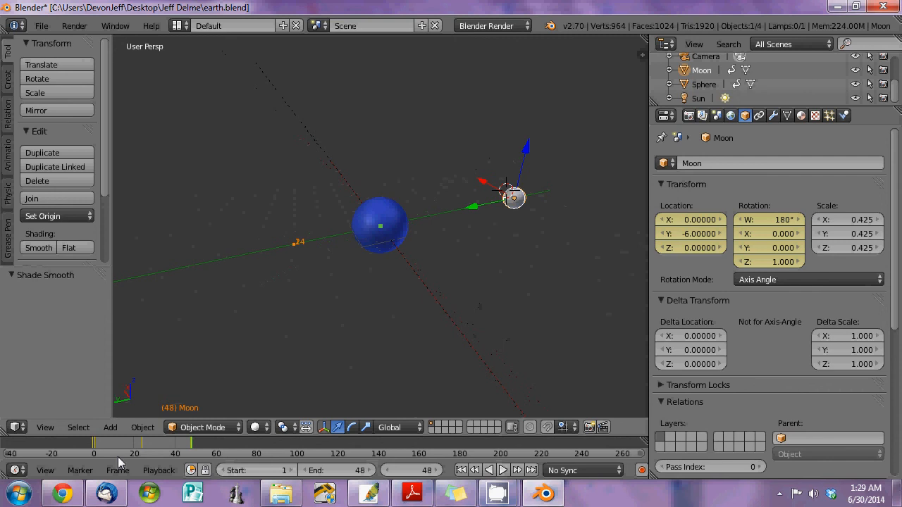
{"action": "left_click", "coordinate": [94, 451]}
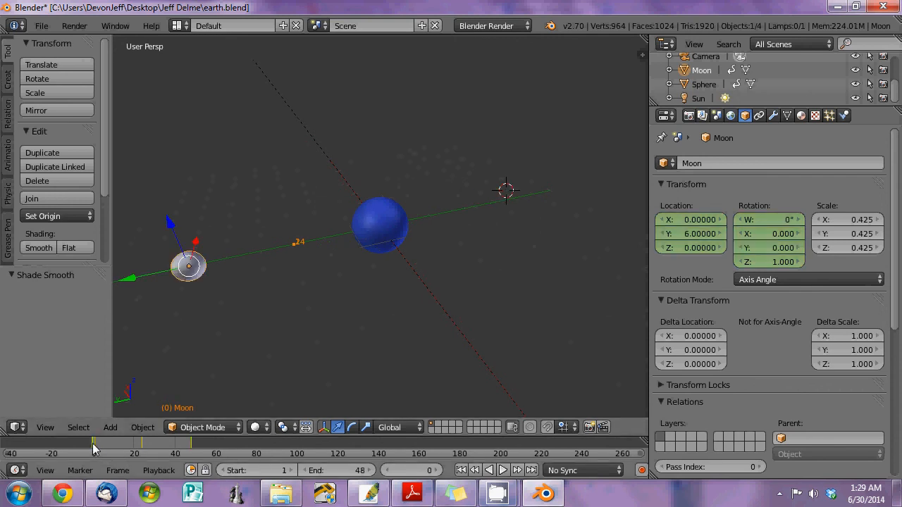
{"action": "left_click", "coordinate": [96, 448]}
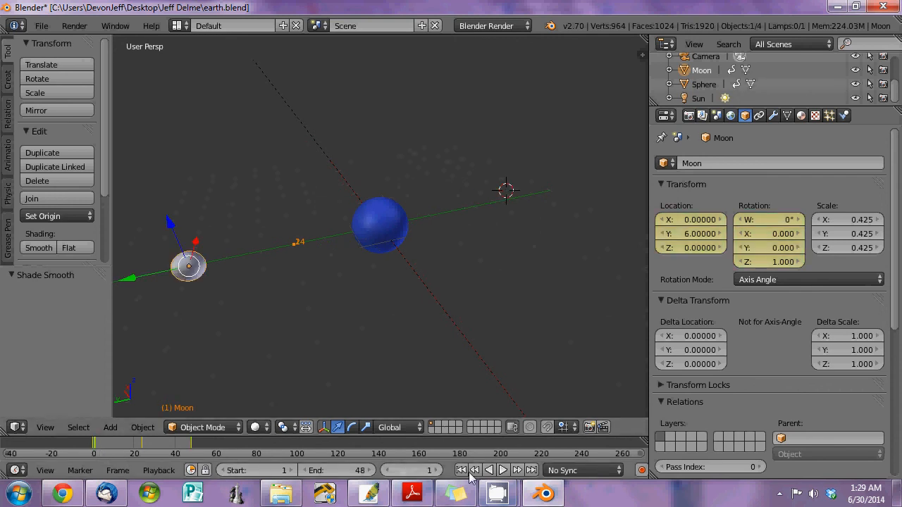
Play the Moon's orbit animation in the 3D view and stop the playback
{"action": "left_click", "coordinate": [502, 470]}
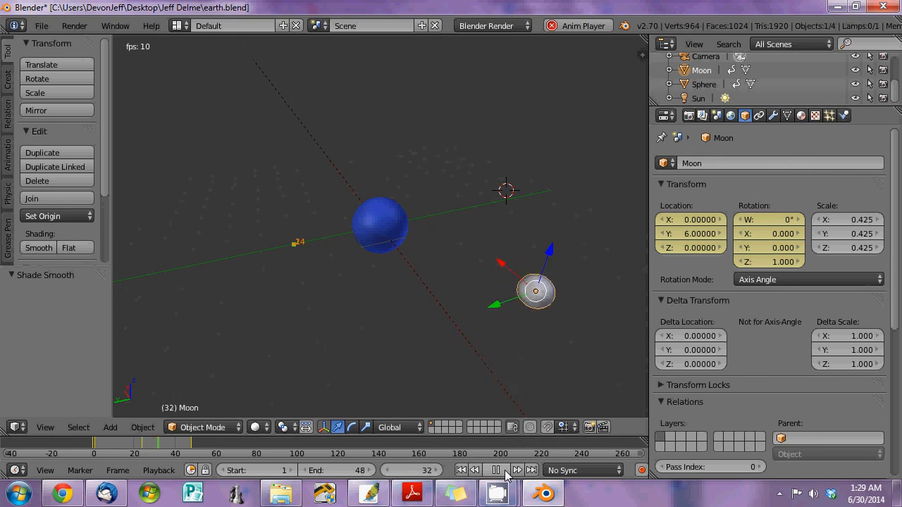
{"action": "left_click", "coordinate": [505, 476]}
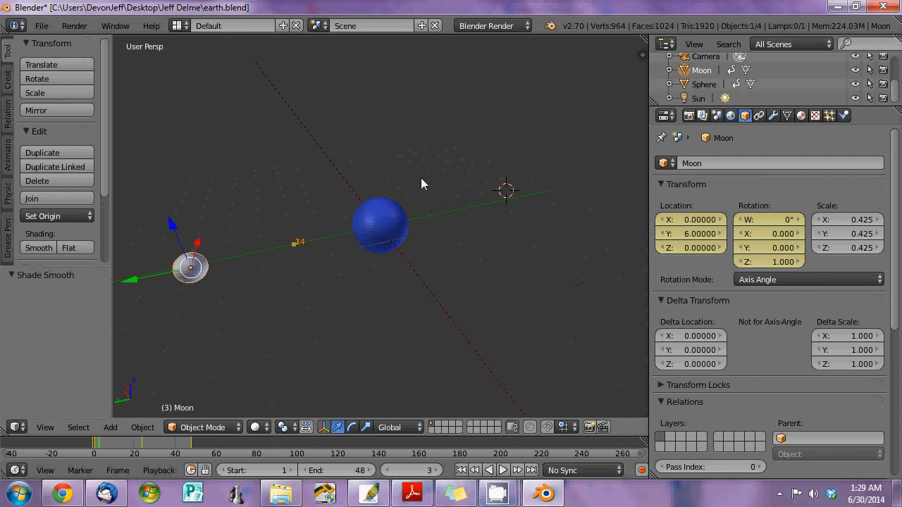
{"action": "middle_click_drag", "start_coordinate": [478, 294], "coordinate": [468, 244]}
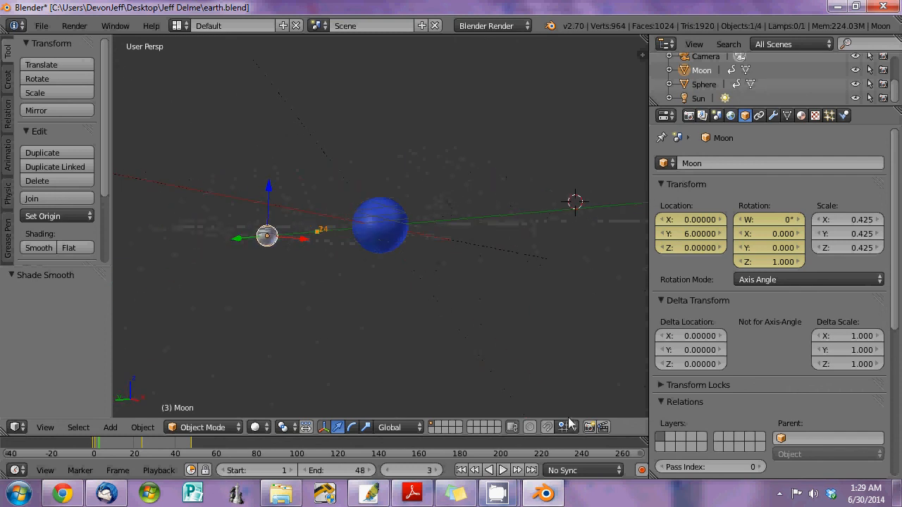
Switch to Windows Explorer, replay 0001-0048.avi in the preview, and return to Blender
{"action": "left_click", "coordinate": [281, 493]}
{"action": "left_click", "coordinate": [716, 388]}
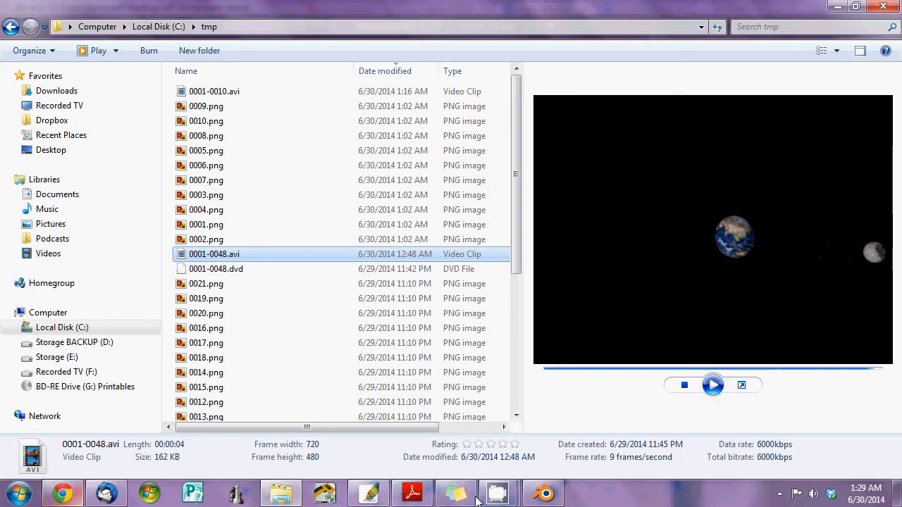
{"action": "left_click", "coordinate": [544, 493]}
Inspect the object transforms of the Camera and the Sun lamp, finishing with the Sun selected
{"action": "middle_click_drag", "start_coordinate": [421, 343], "coordinate": [470, 172]}
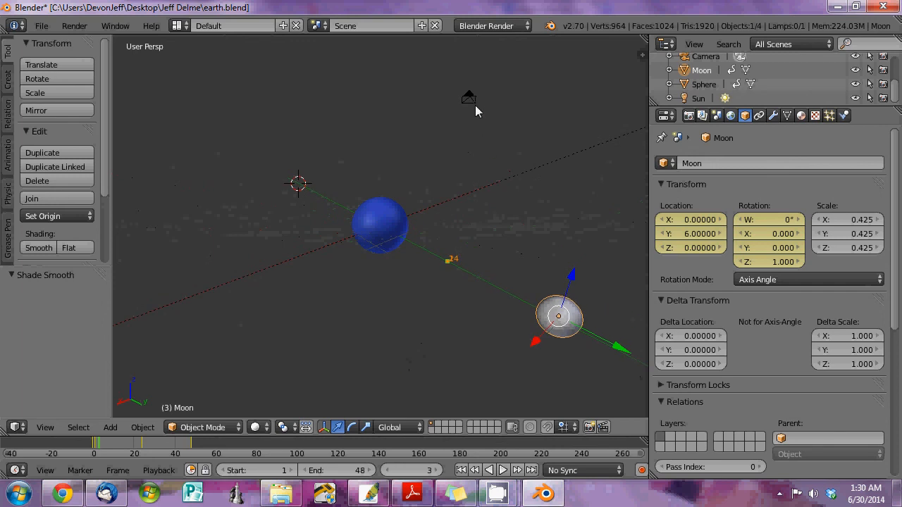
{"action": "scroll", "coordinate": [710, 97], "scroll_direction": "up", "scroll_amount": 2}
{"action": "left_click", "coordinate": [705, 84]}
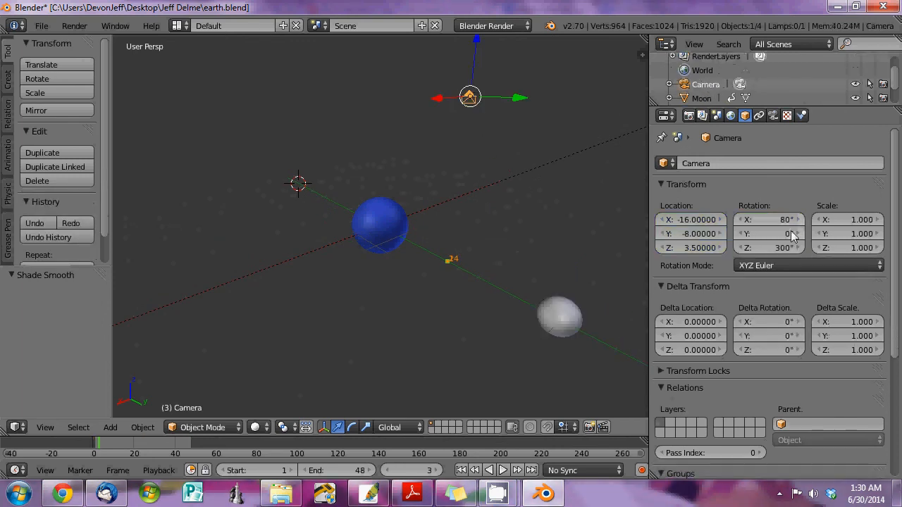
{"action": "scroll", "coordinate": [714, 95], "scroll_direction": "up", "scroll_amount": 1}
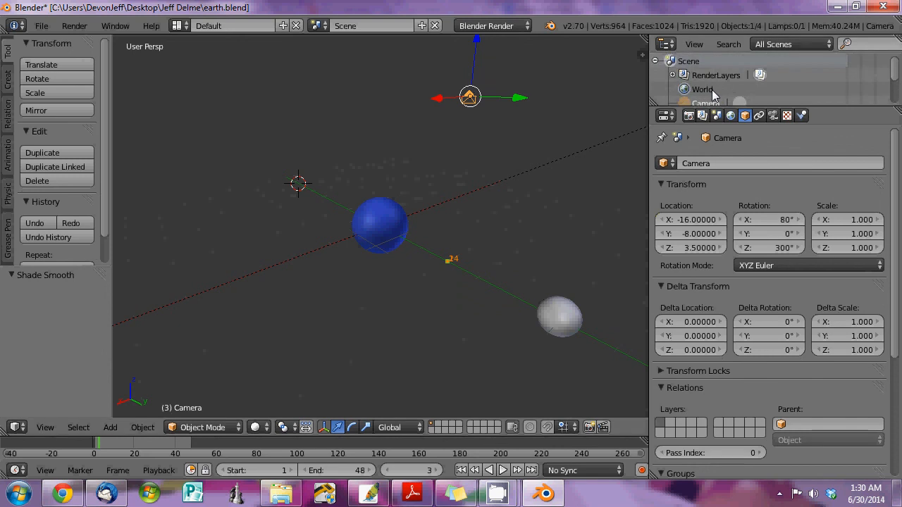
{"action": "scroll", "coordinate": [712, 95], "scroll_direction": "down", "scroll_amount": 3}
{"action": "left_click", "coordinate": [700, 98]}
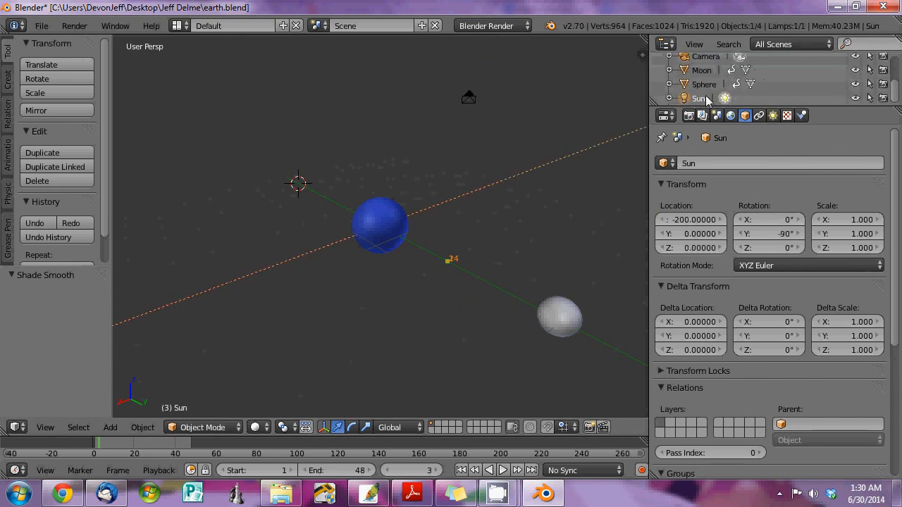
{"action": "right_click", "coordinate": [700, 100]}
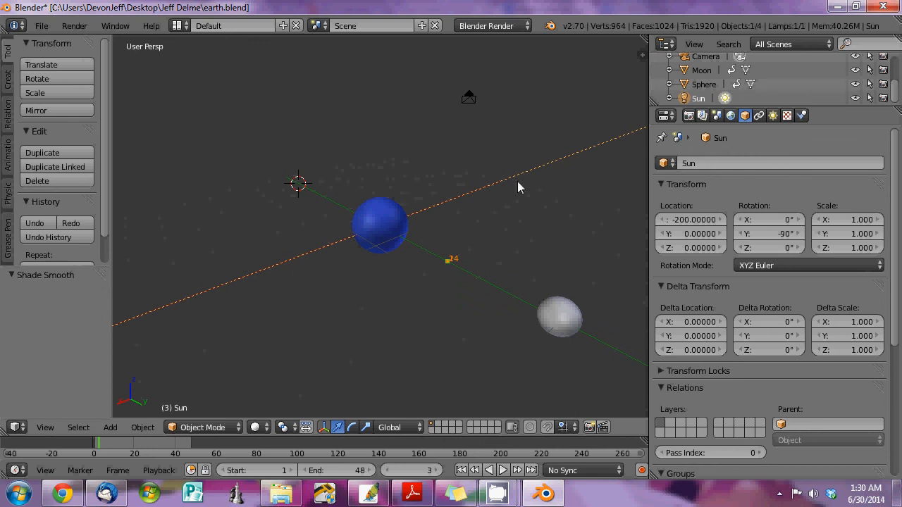
Render a still image of frame 3 from the scene's render settings
{"action": "left_click", "coordinate": [688, 116]}
{"action": "left_click", "coordinate": [687, 180]}
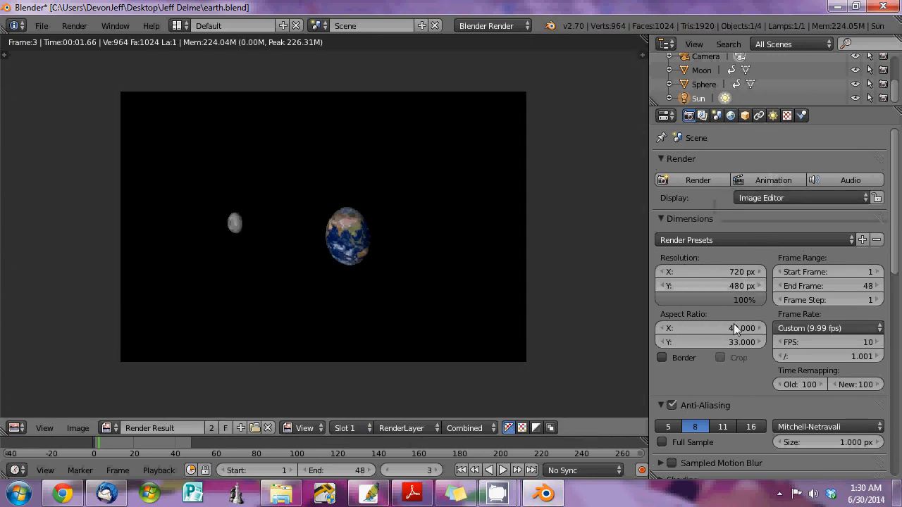
Review the render output and encoding settings and the available output file formats, keeping H.264
{"action": "scroll", "coordinate": [735, 320], "scroll_direction": "down", "scroll_amount": 10}
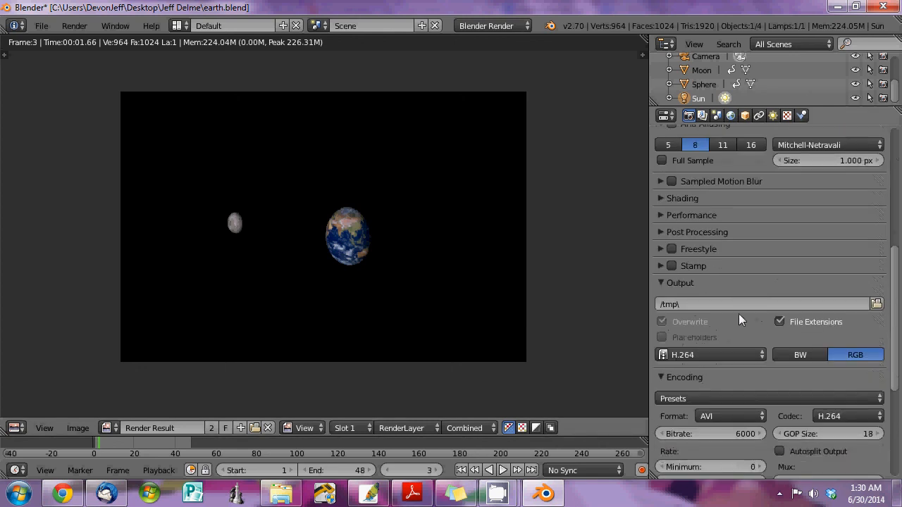
{"action": "scroll", "coordinate": [737, 316], "scroll_direction": "down", "scroll_amount": 4}
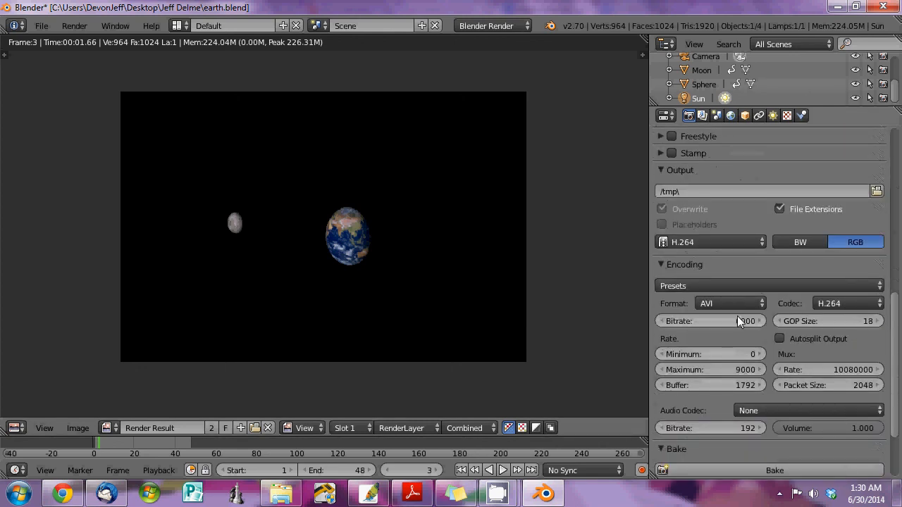
{"action": "scroll", "coordinate": [737, 317], "scroll_direction": "down", "scroll_amount": 3}
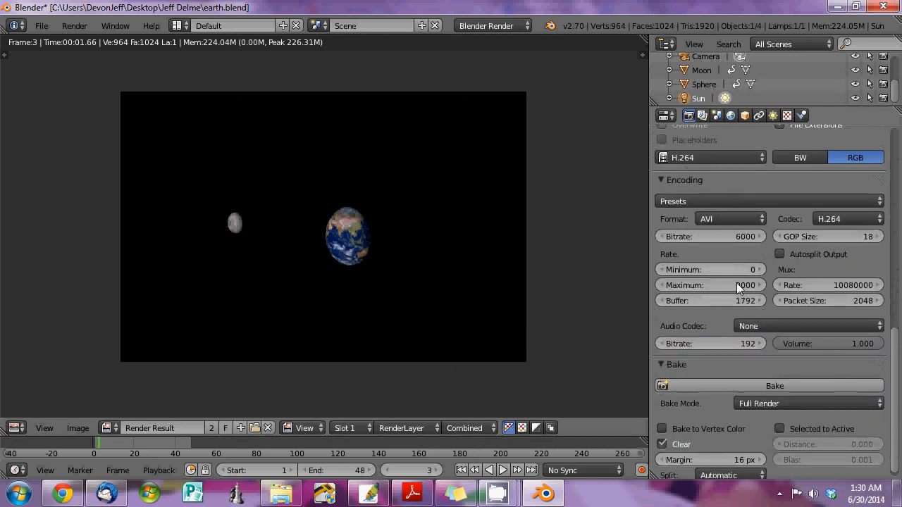
{"action": "scroll", "coordinate": [736, 282], "scroll_direction": "up", "scroll_amount": 4}
{"action": "left_click", "coordinate": [732, 261]}
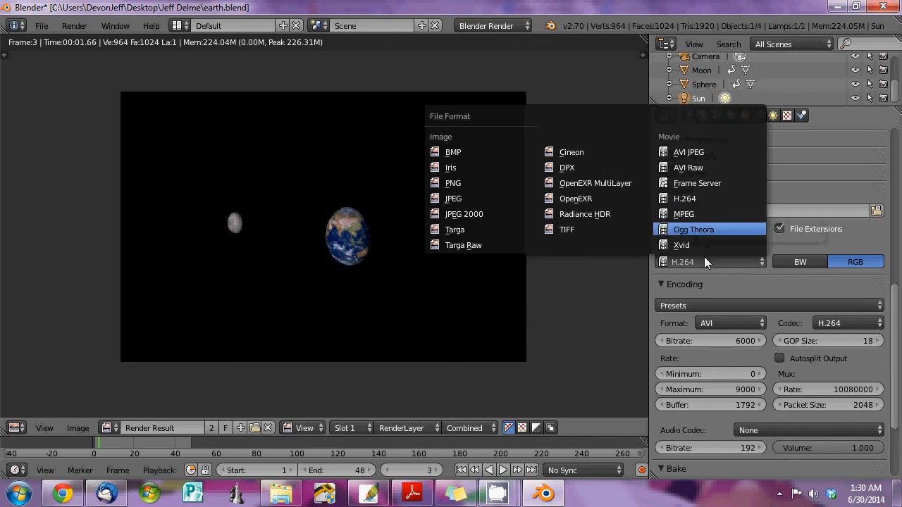
{"action": "scroll", "coordinate": [758, 212], "scroll_direction": "up", "scroll_amount": 8}
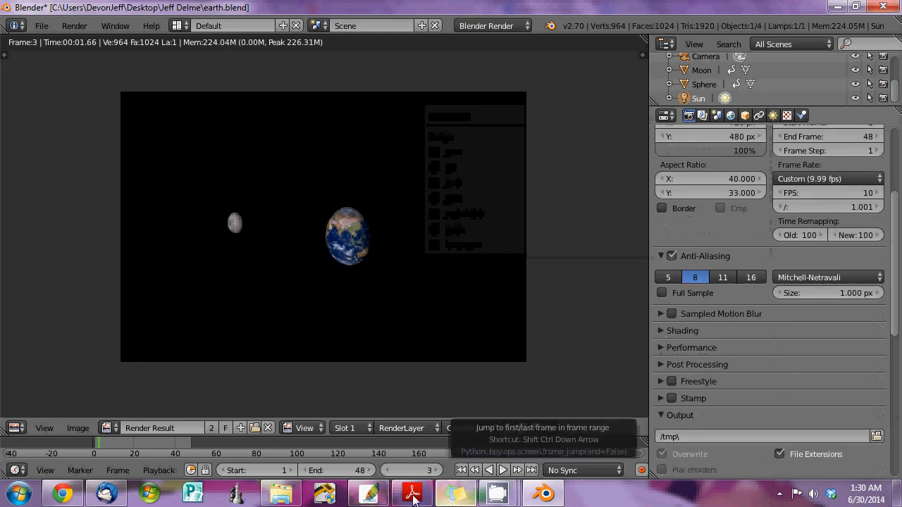
Switch to Windows Explorer, replay 0001-0048.avi in the preview, and check the file sizes in the list
{"action": "left_click", "coordinate": [280, 493]}
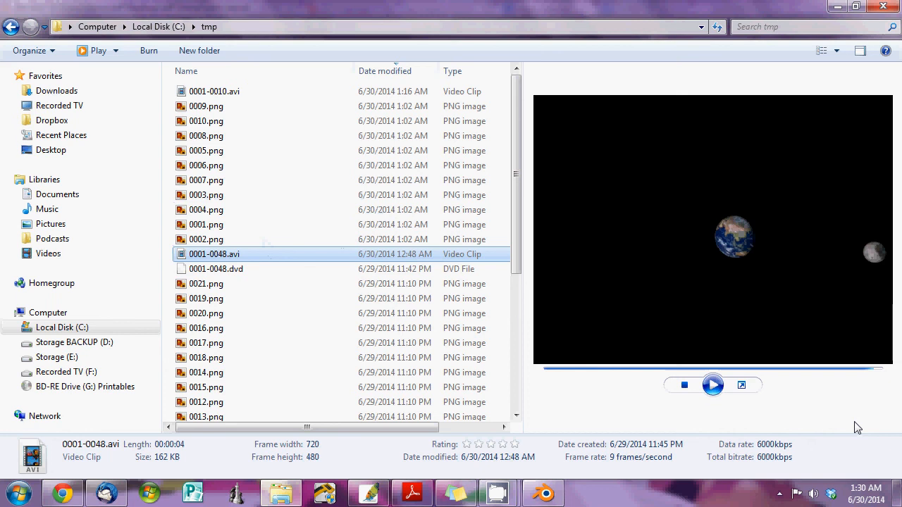
{"action": "left_click", "coordinate": [712, 384]}
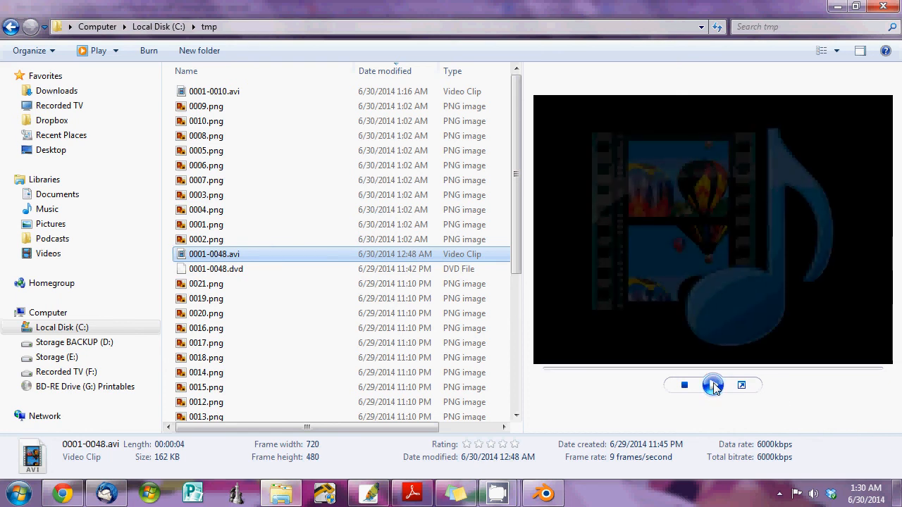
{"action": "left_click", "coordinate": [475, 427]}
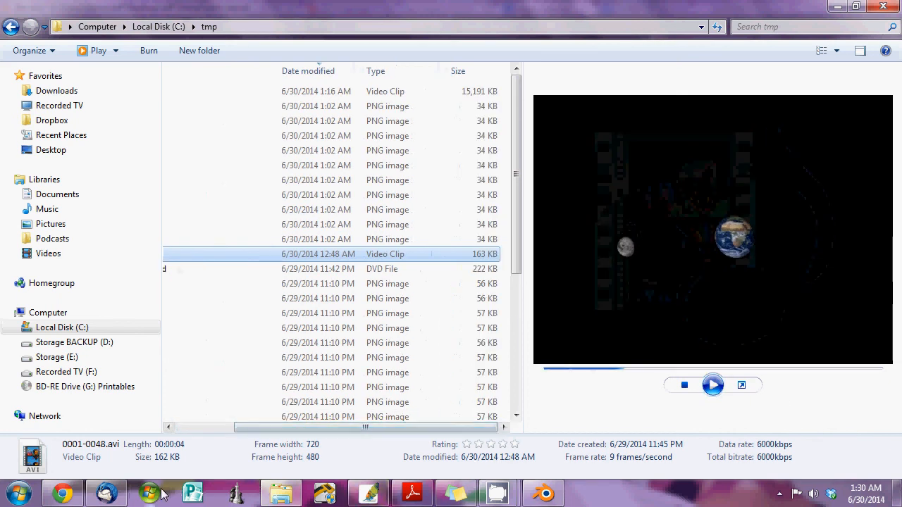
Switch to Chrome, close the moon mercator image search, and copy the web address of the Create a Realistic Earth tutorial
{"action": "left_click", "coordinate": [62, 493]}
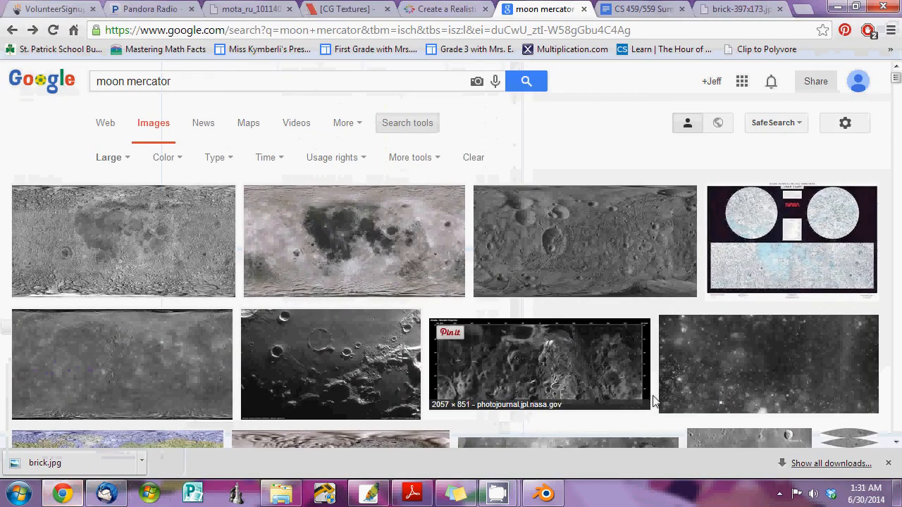
{"action": "left_click", "coordinate": [583, 10]}
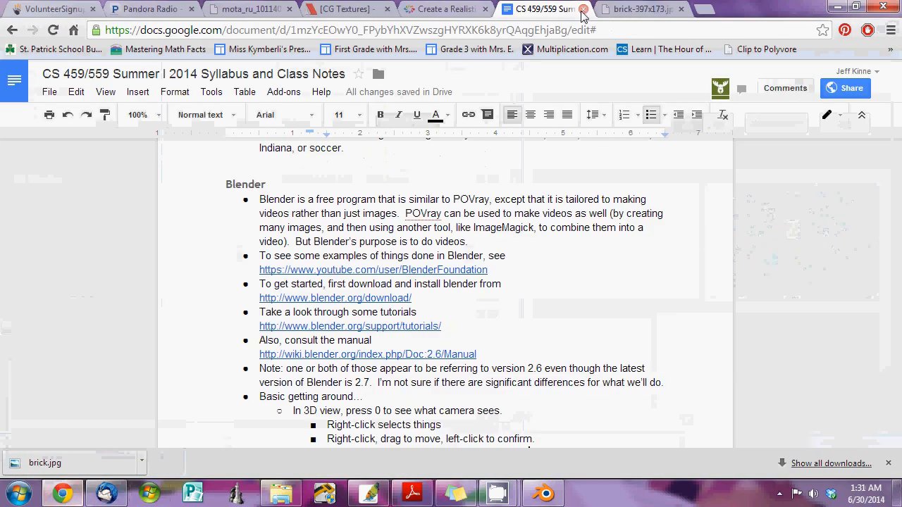
{"action": "left_click", "coordinate": [451, 9]}
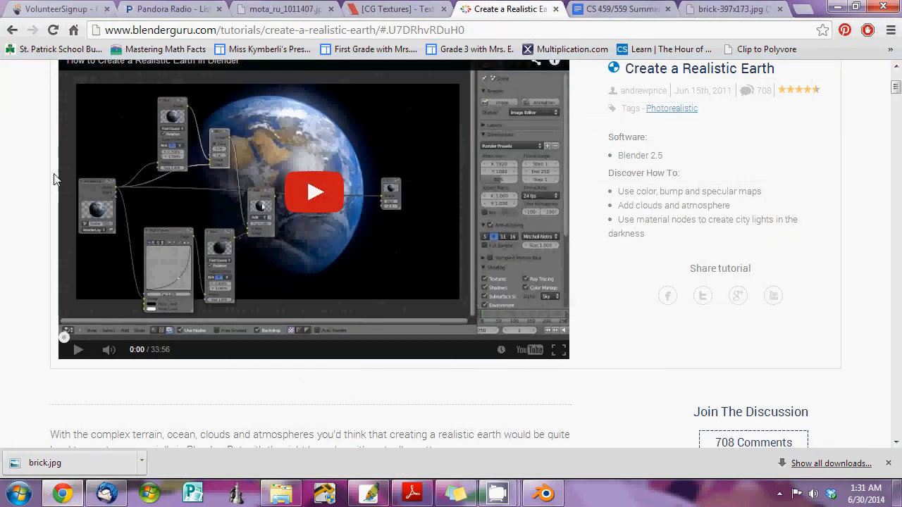
{"action": "scroll", "coordinate": [30, 180], "scroll_direction": "up", "scroll_amount": 3}
{"action": "left_click", "coordinate": [248, 29]}
{"action": "key", "text": "ctrl+c"}
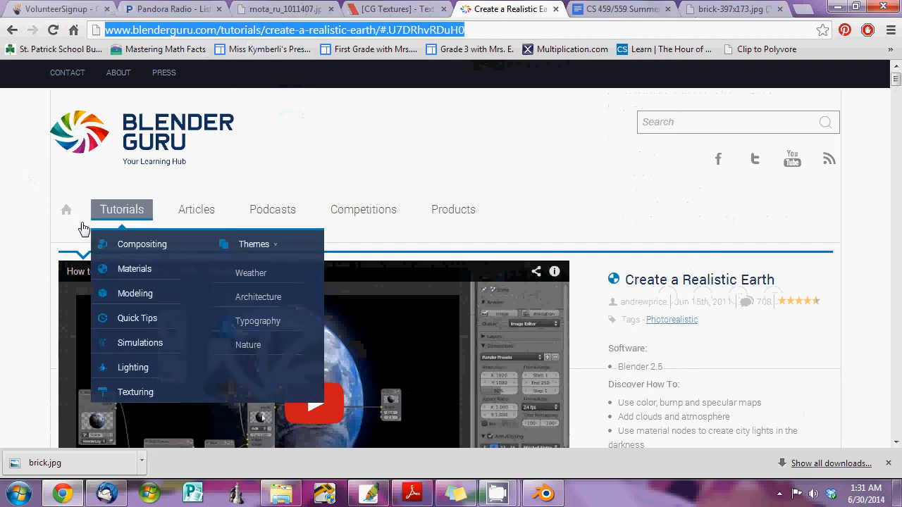
{"action": "scroll", "coordinate": [43, 247], "scroll_direction": "down", "scroll_amount": 4}
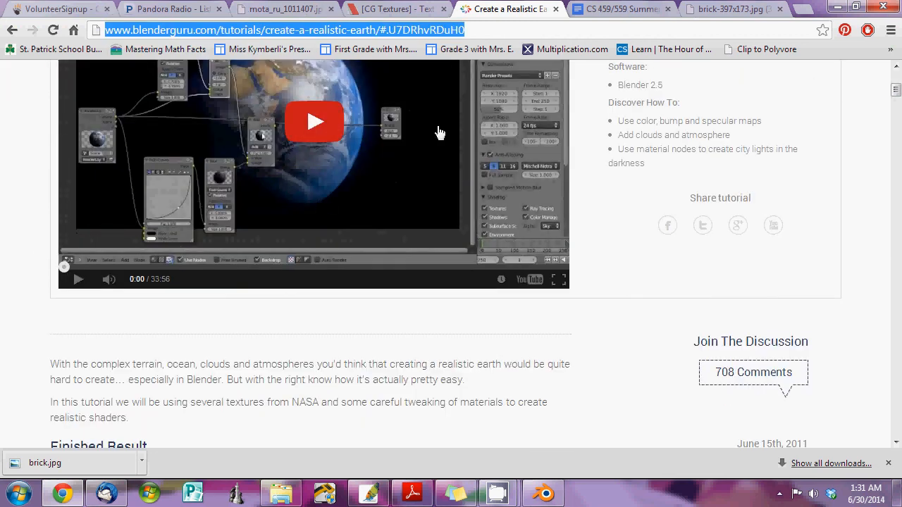
Add a top-level bullet "Example of Earth/moon - look in the …" at the end of the Blender section in the class notes
{"action": "left_click", "coordinate": [626, 9]}
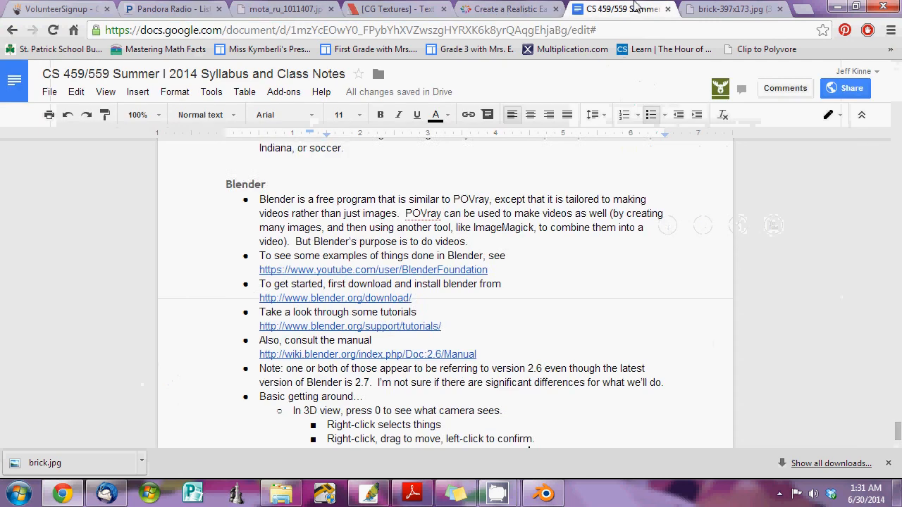
{"action": "scroll", "coordinate": [432, 298], "scroll_direction": "down", "scroll_amount": 3}
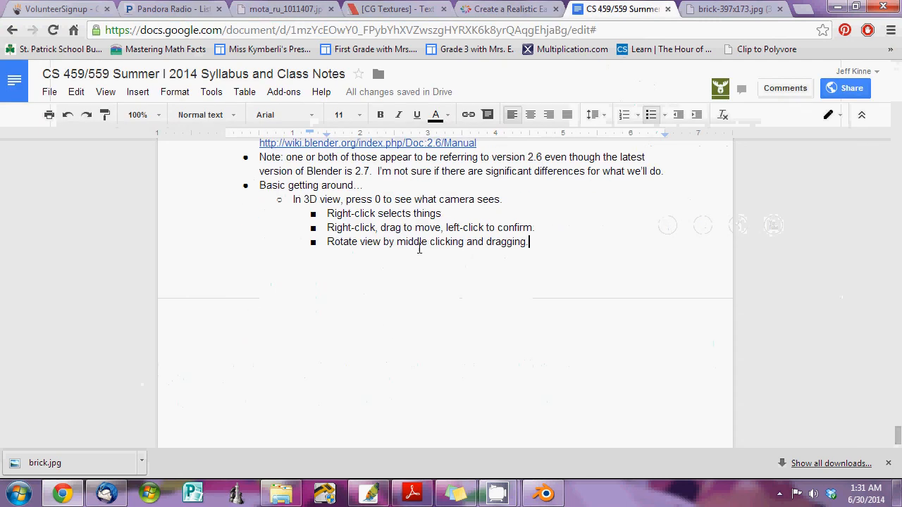
{"action": "left_click", "coordinate": [567, 252]}
{"action": "key", "text": "Return"}
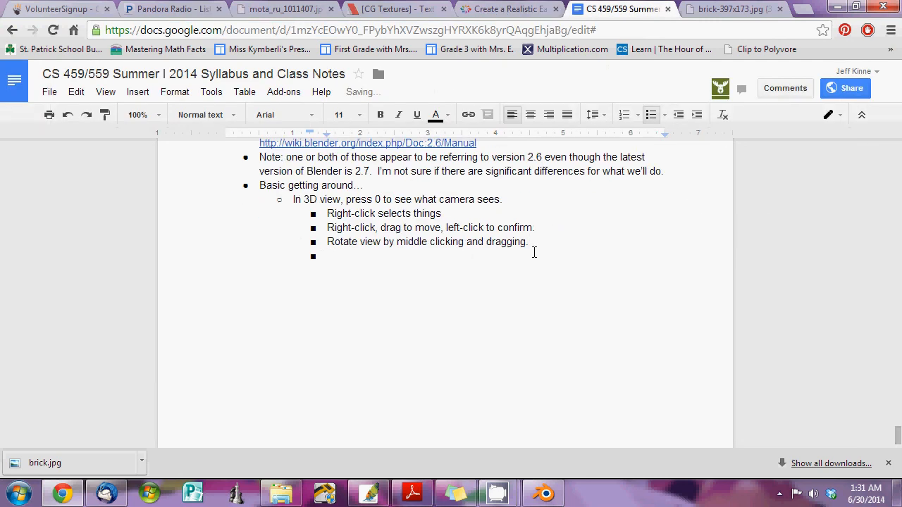
{"action": "left_click", "coordinate": [677, 114]}
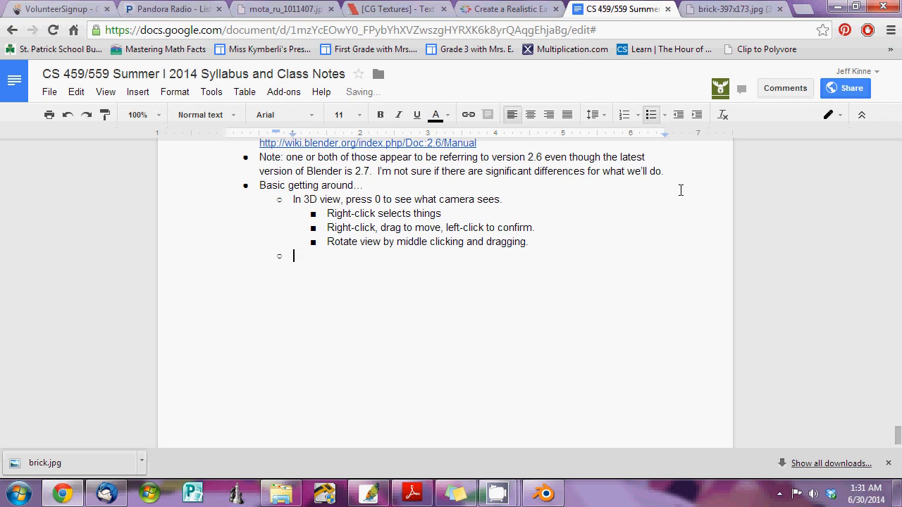
{"action": "left_click", "coordinate": [678, 115]}
{"action": "type", "text": "Example of Earth/moon - look in"}
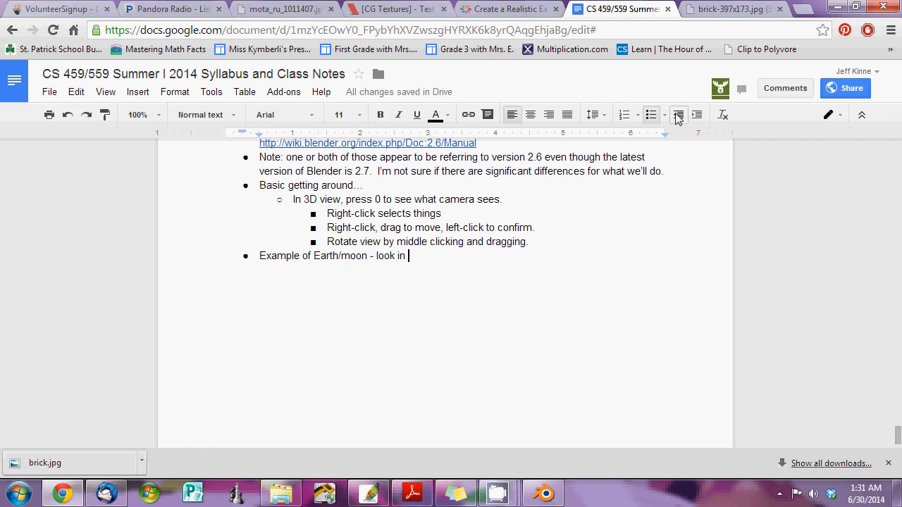
{"action": "type", "text": " th"}
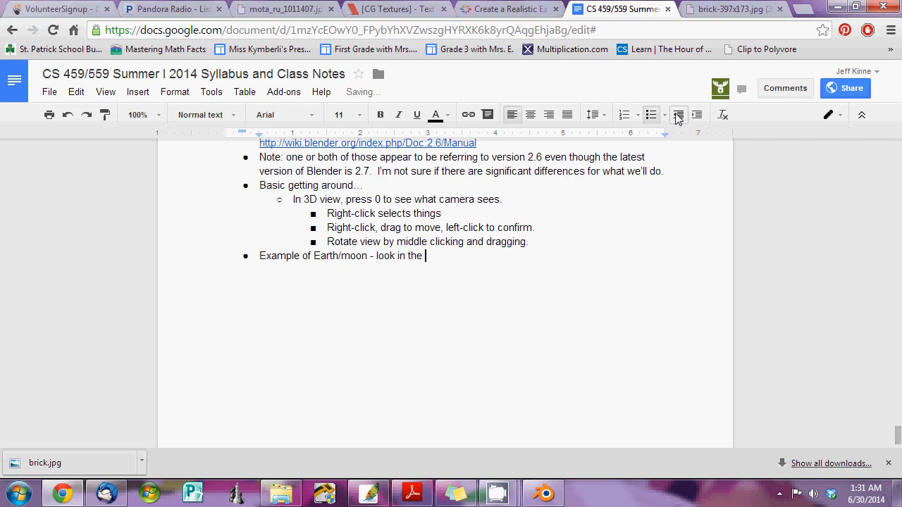
{"action": "type", "text": "e ..."}
Add a sub-bullet "For better simulation, look at" under the Earth/moon example, followed by the copied tutorial link and a new line
{"action": "key", "text": "Return"}
{"action": "key", "text": "Tab"}
{"action": "type", "text": "For better simulation"}
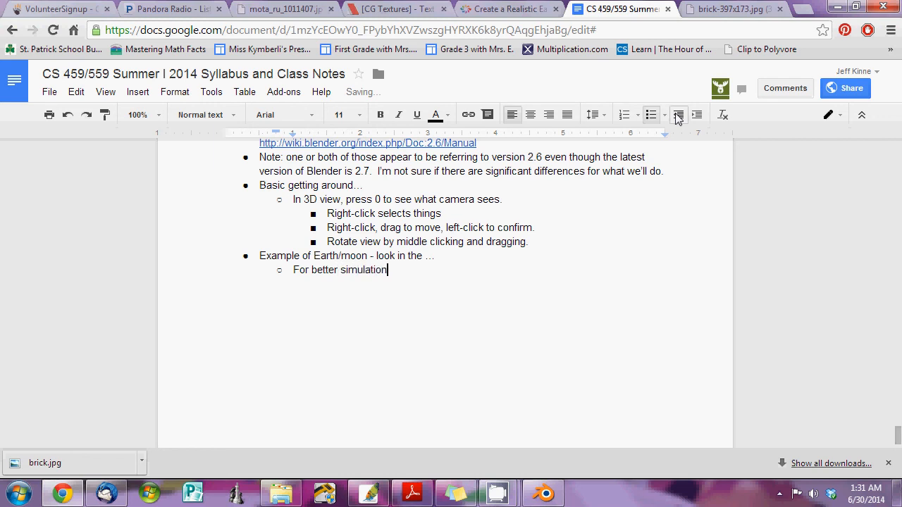
{"action": "type", "text": ", look at"}
{"action": "key", "text": "ctrl+v"}
{"action": "key", "text": "Return"}
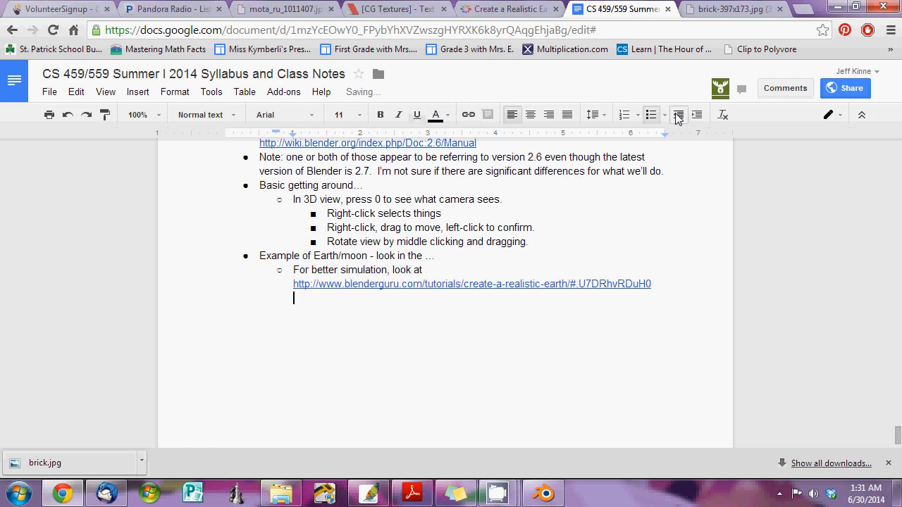
Complete the sub-bullet below the tutorial link with "or search for other video demonstrations..."
{"action": "type", "text": "or other"}
{"action": "key", "text": "BackSpace"}
{"action": "key", "text": "BackSpace"}
{"action": "key", "text": "BackSpace"}
{"action": "type", "text": "search for other"}
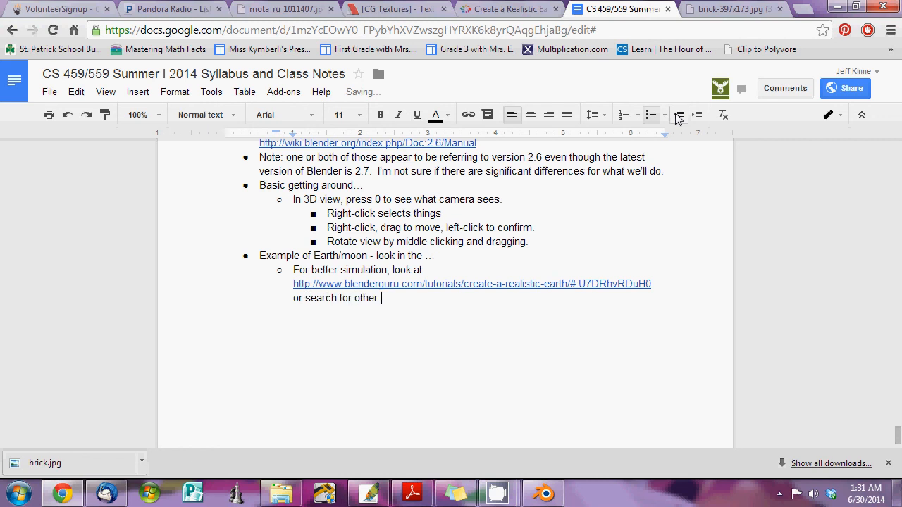
{"action": "type", "text": " video demonstrations..."}
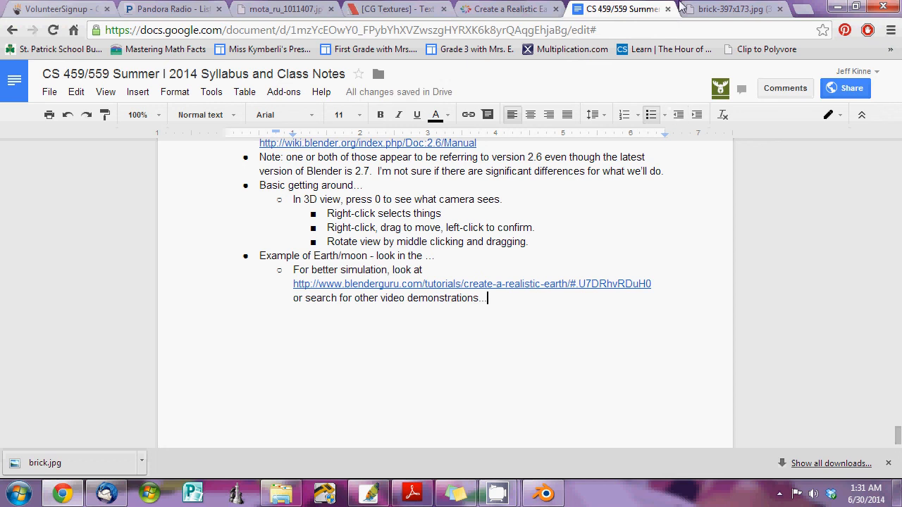
Look over the open CG Textures page and the Earth map image, then return to the class notes
{"action": "left_click", "coordinate": [493, 8]}
{"action": "left_click", "coordinate": [412, 7]}
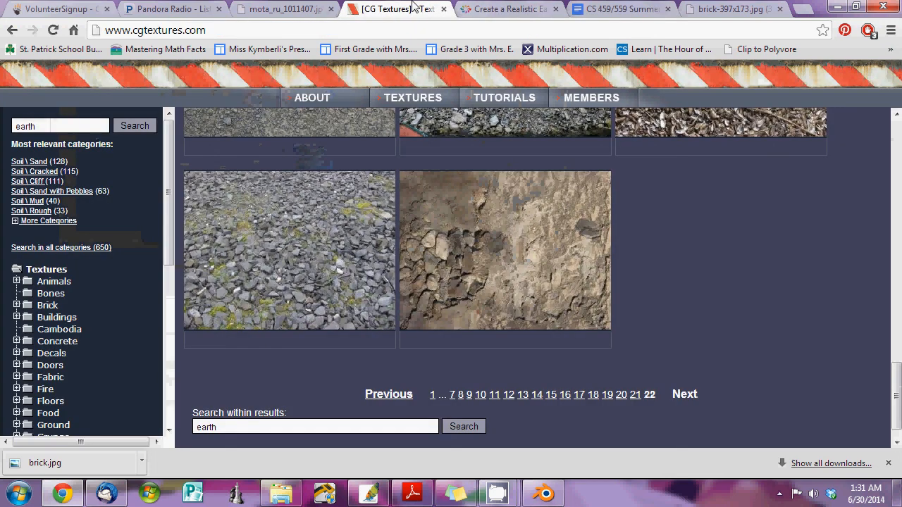
{"action": "left_click", "coordinate": [518, 9]}
{"action": "left_click", "coordinate": [305, 7]}
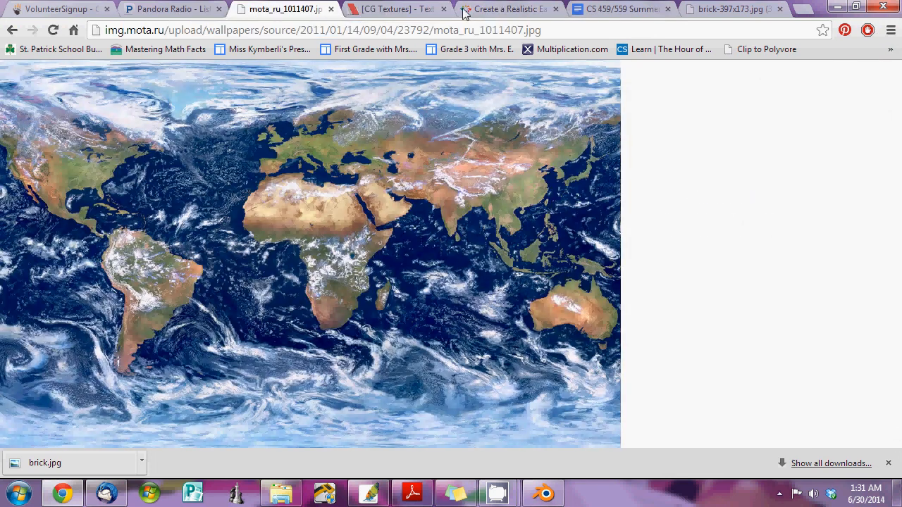
{"action": "left_click", "coordinate": [513, 8]}
{"action": "left_click", "coordinate": [588, 8]}
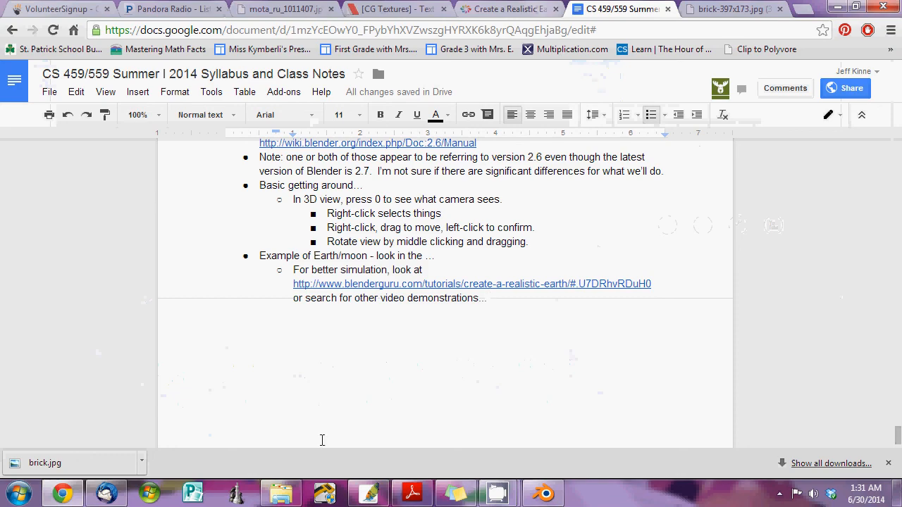
Switch to Blender and change the main area from the render result back to the 3D view
{"action": "left_click", "coordinate": [543, 493]}
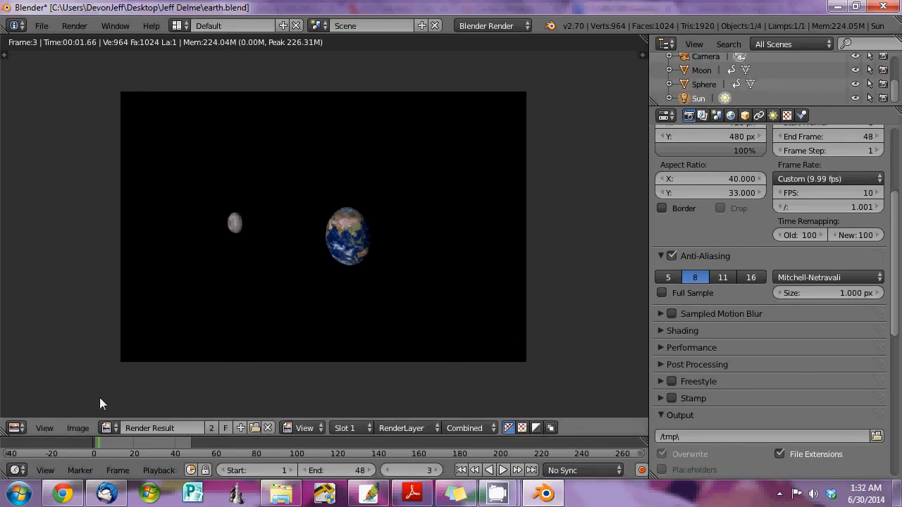
{"action": "left_click", "coordinate": [17, 428]}
{"action": "left_click", "coordinate": [52, 409]}
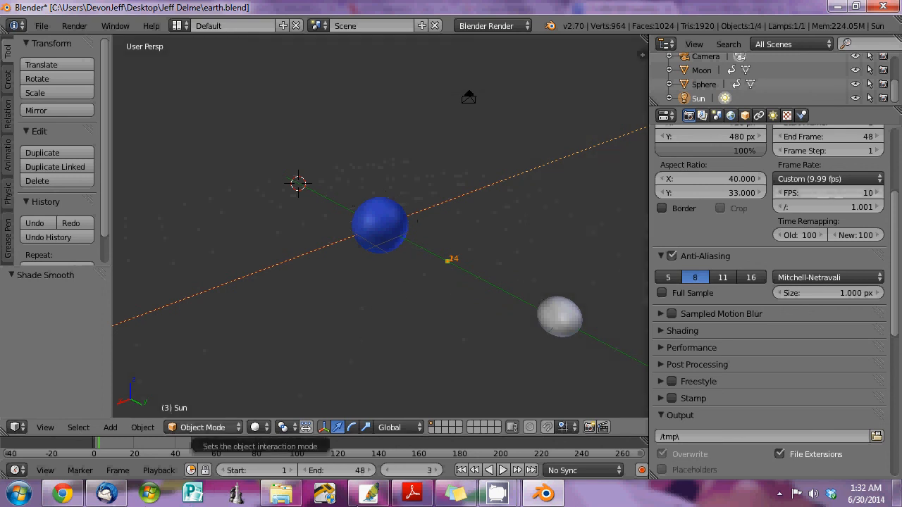
{"action": "mouse_move", "coordinate": [441, 498]}
{"action": "mouse_move", "coordinate": [543, 503]}
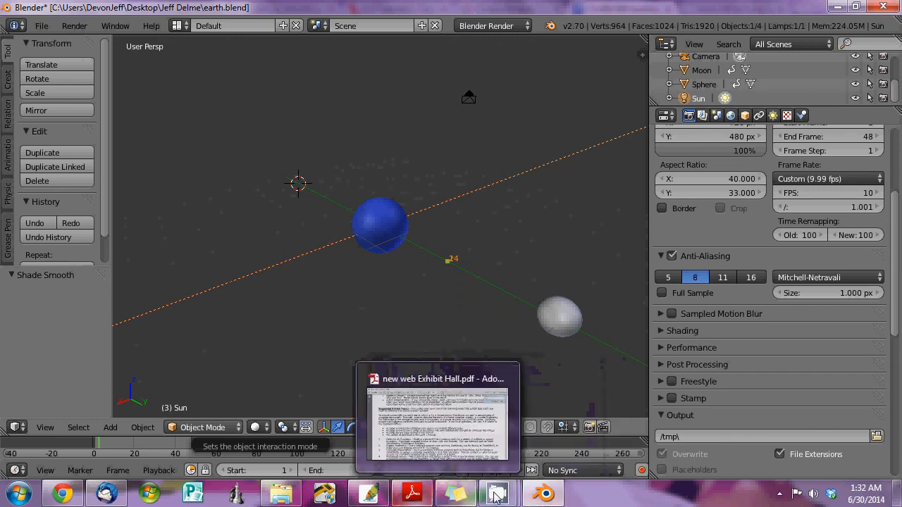
{"action": "mouse_move", "coordinate": [497, 495]}
{"action": "left_click", "coordinate": [457, 447]}
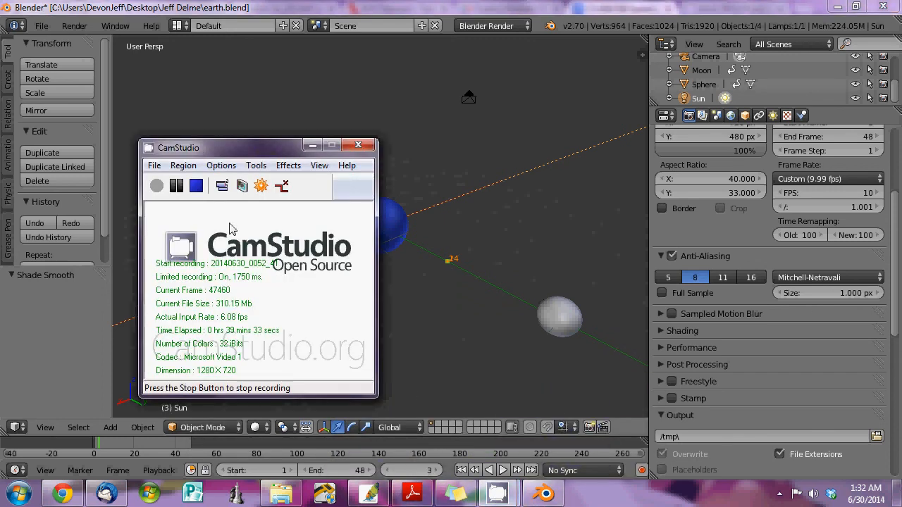